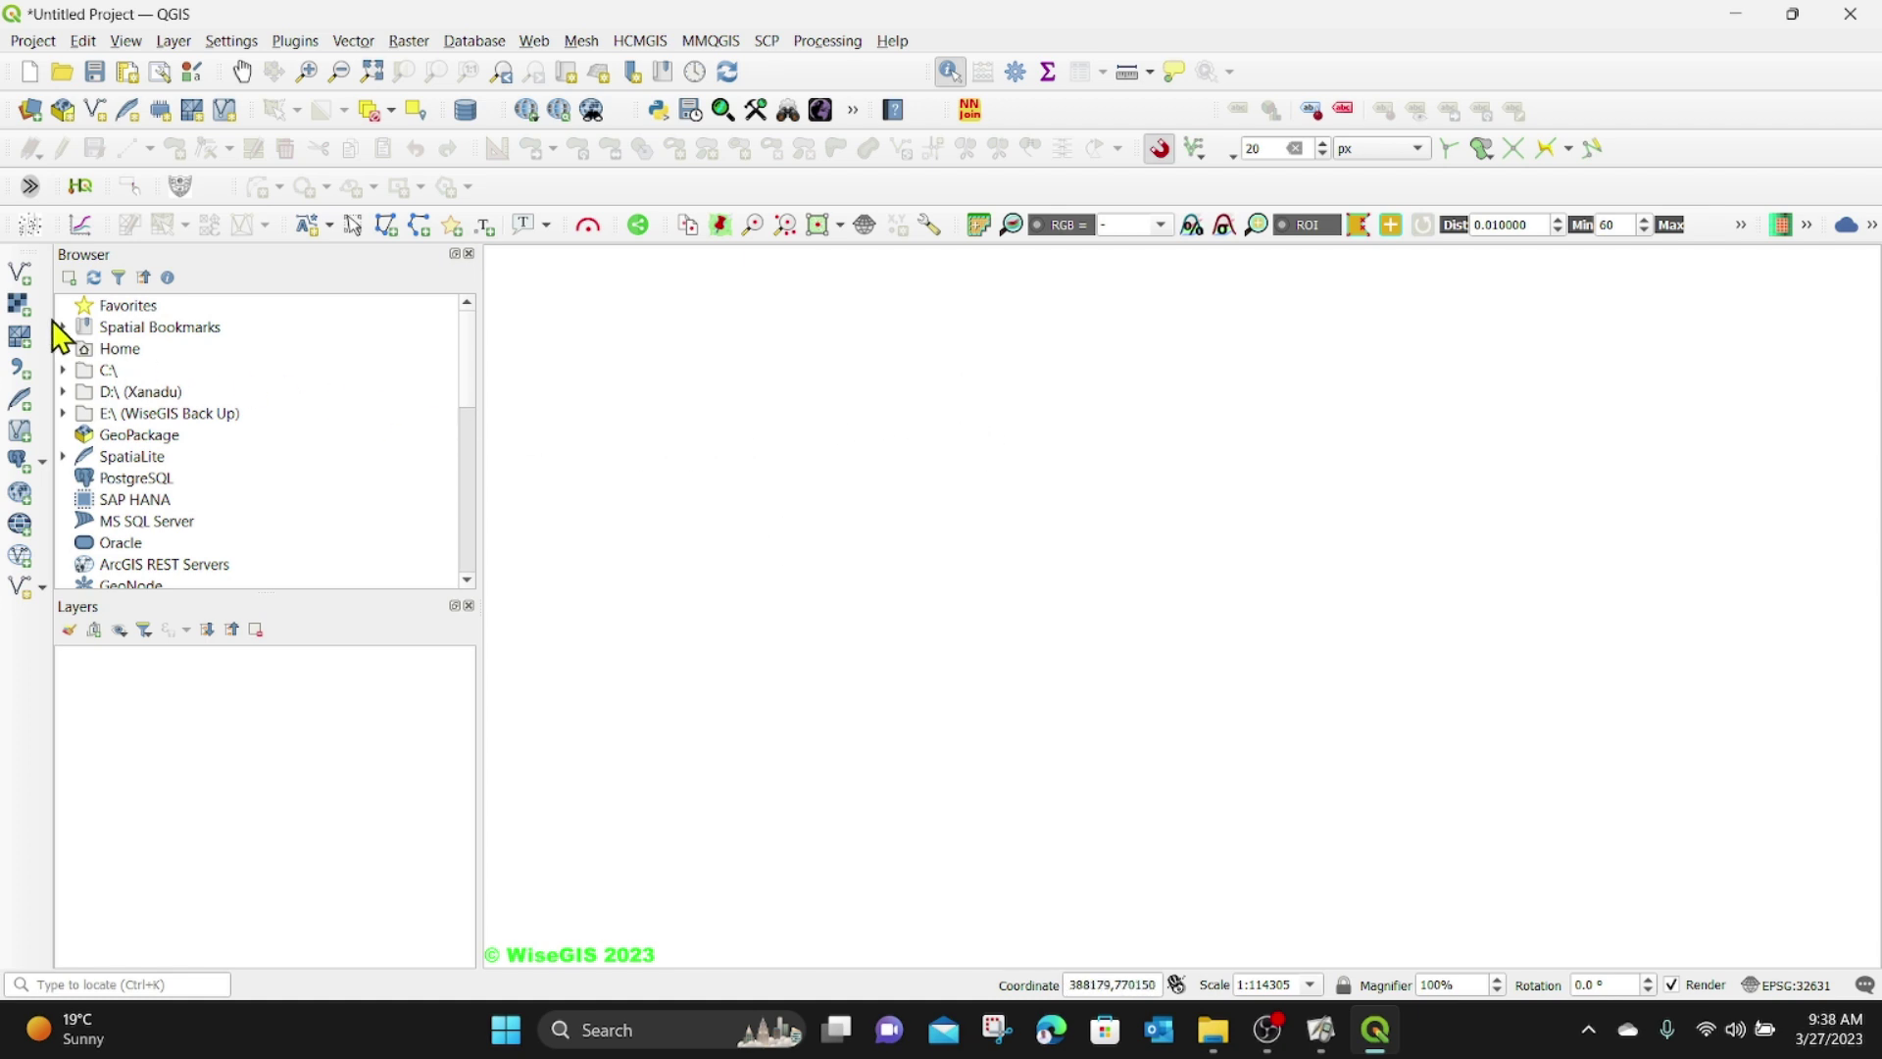
- Add the vector layers Project Area.shp, Sample Lines.shp, Sample Points.shp and Sample Polygons.shp from the Shapefiles folder to the project
{"action": "left_click", "coordinate": [173, 41]}
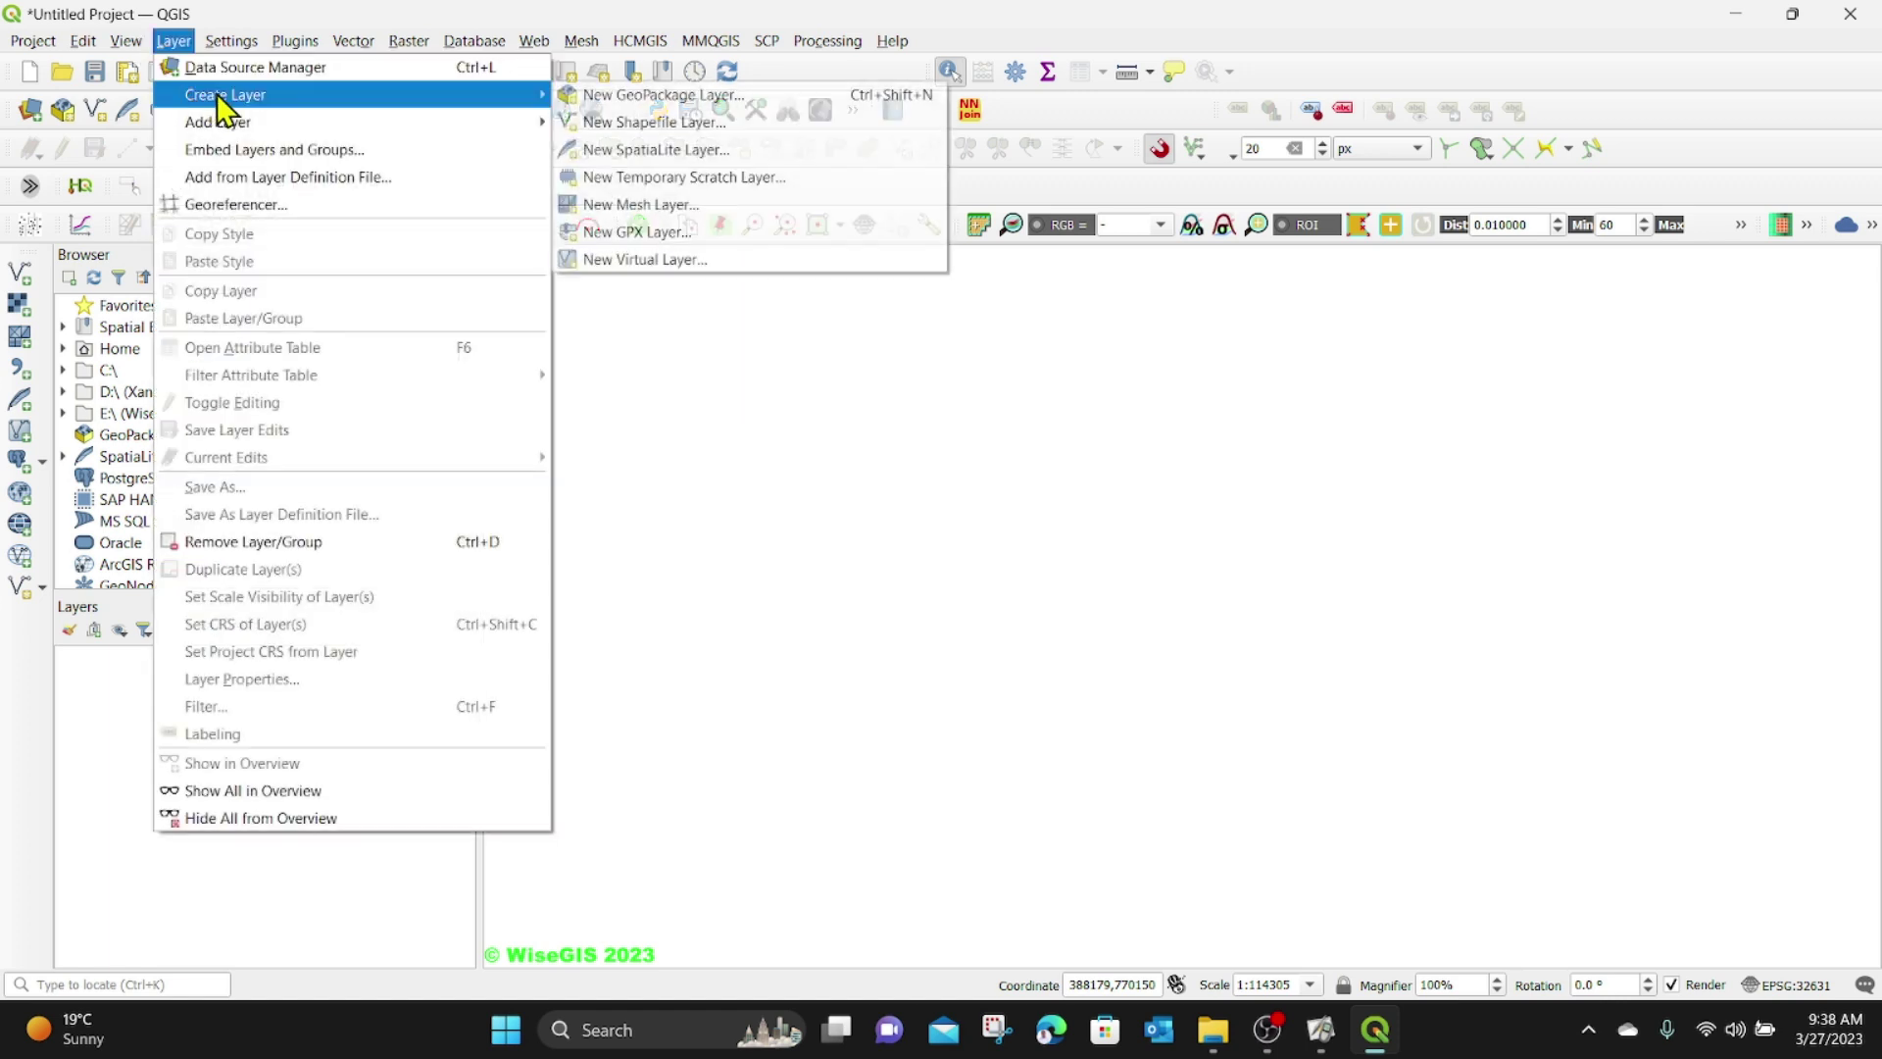
{"action": "mouse_move", "coordinate": [235, 123]}
{"action": "left_click", "coordinate": [617, 125]}
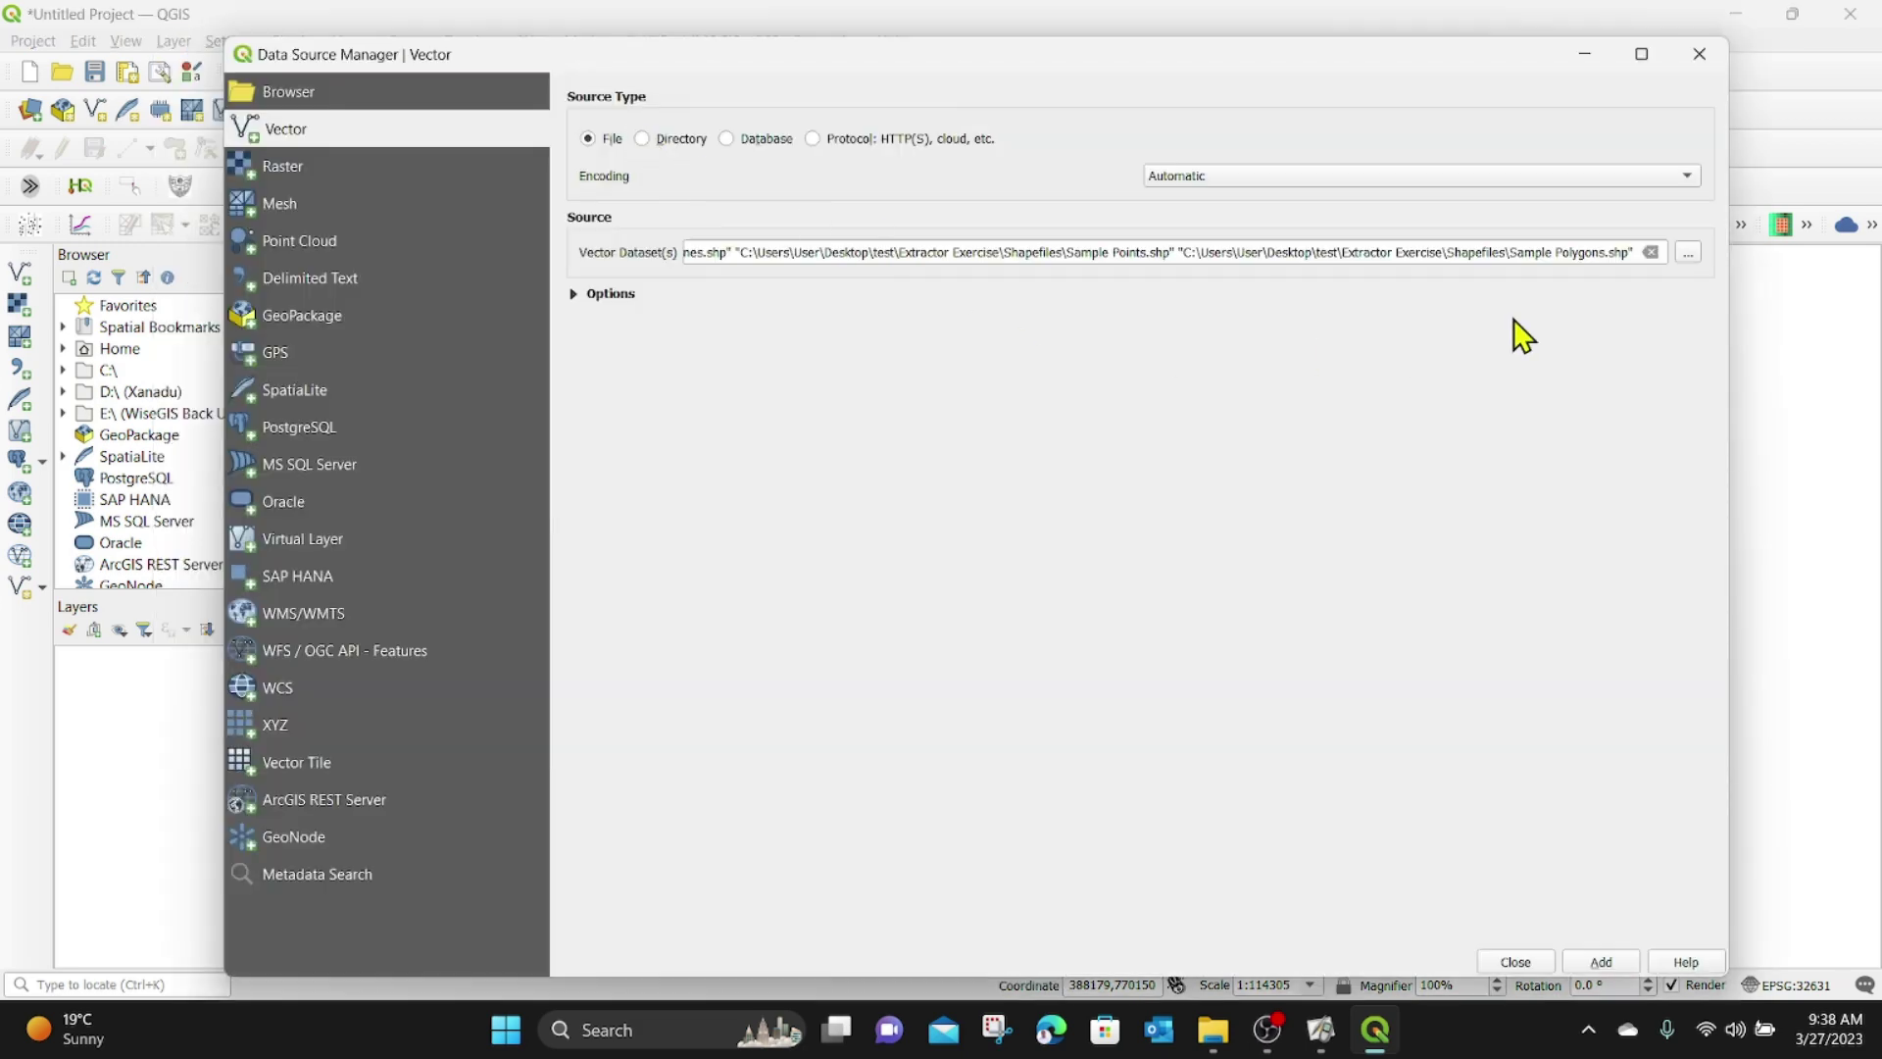
{"action": "left_click", "coordinate": [1688, 257]}
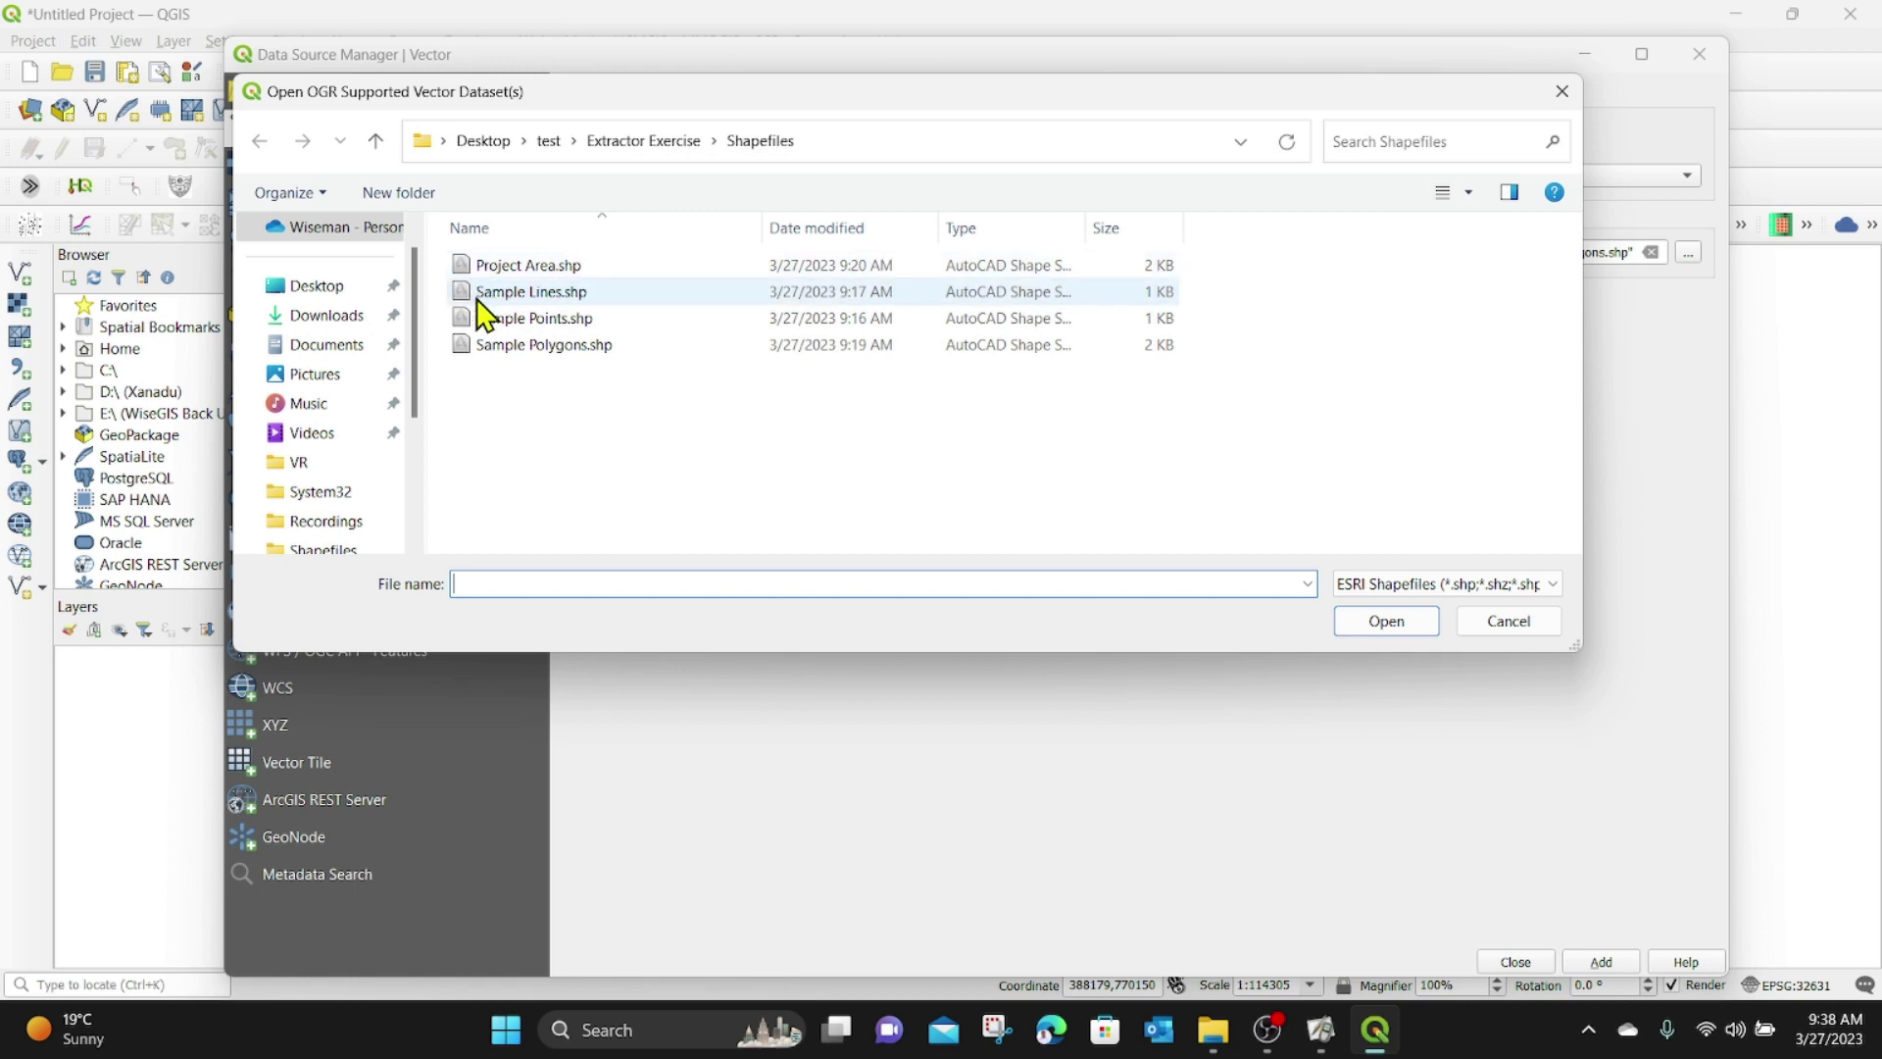
{"action": "left_click_drag", "start_coordinate": [885, 458], "coordinate": [408, 250]}
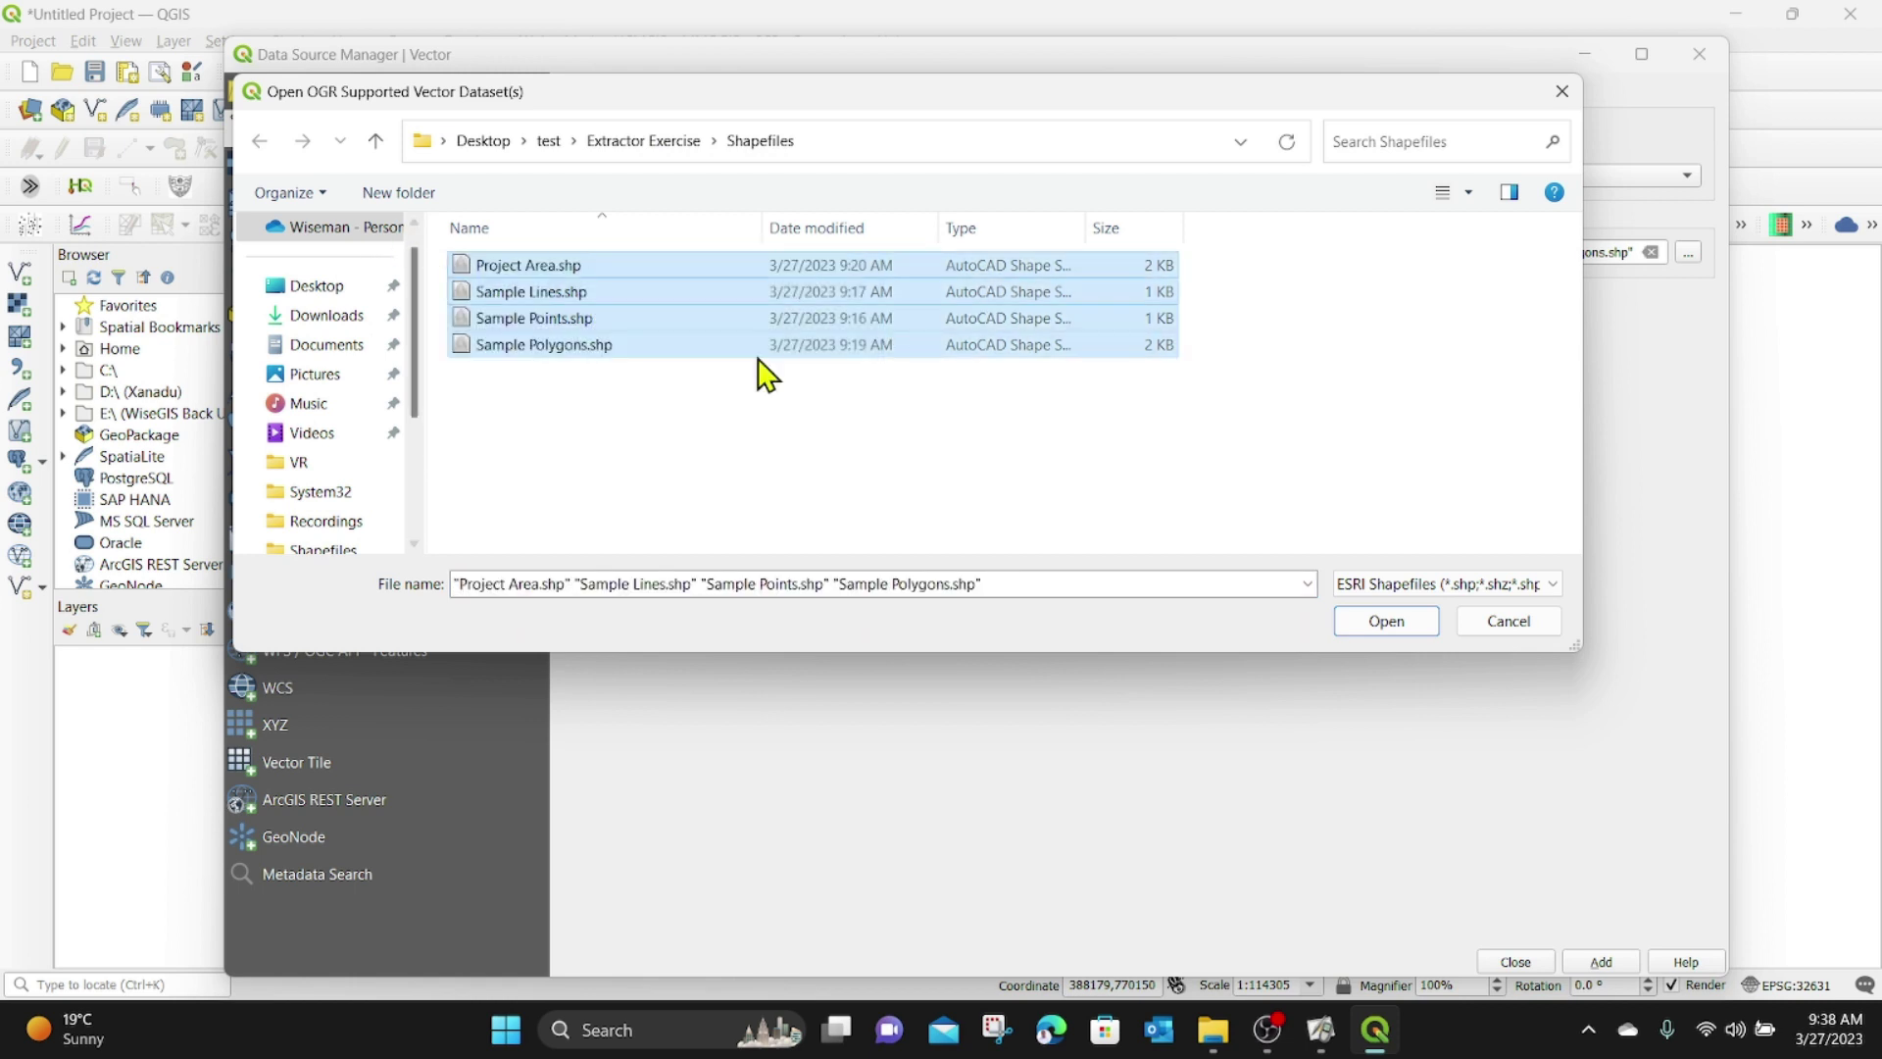
{"action": "left_click", "coordinate": [1386, 620]}
{"action": "left_click", "coordinate": [1602, 960]}
{"action": "left_click", "coordinate": [1516, 963]}
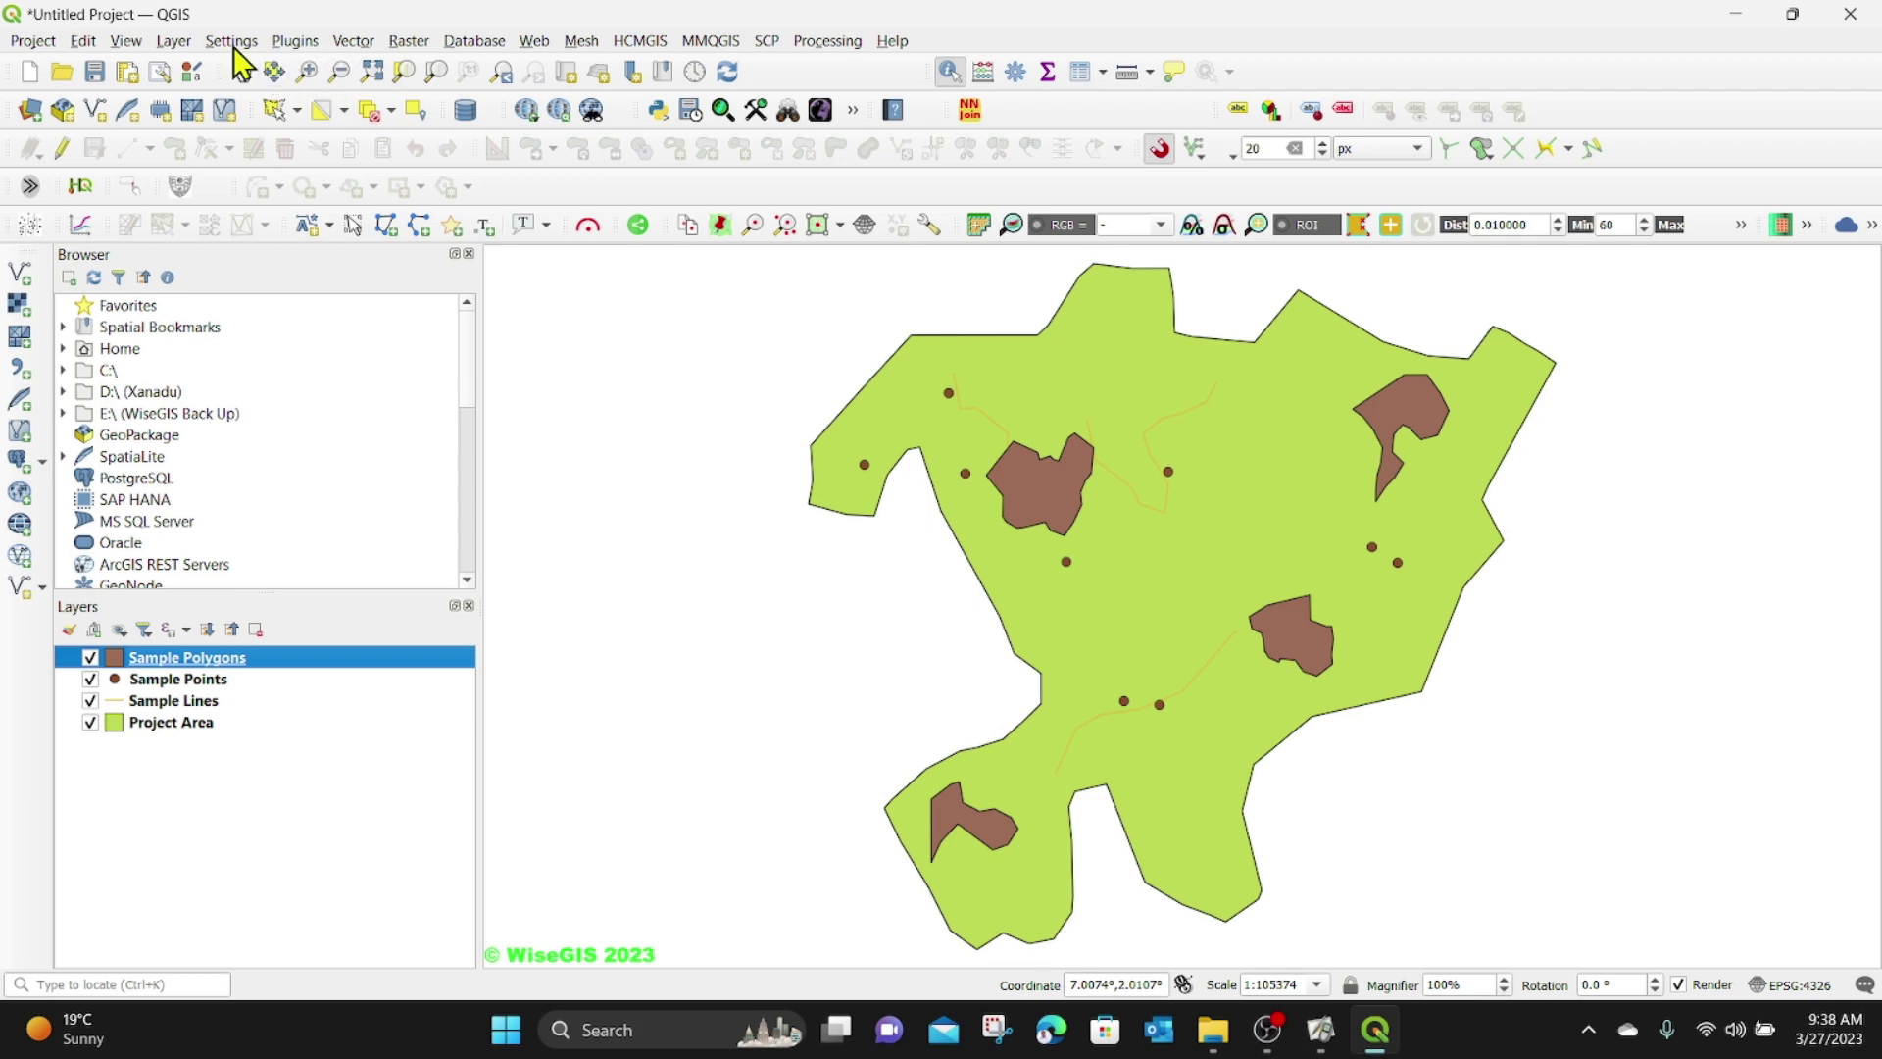
- Add the raster layer ndvi.tif from the Extractor Exercise Raster folder to the project
{"action": "left_click", "coordinate": [174, 40]}
{"action": "mouse_move", "coordinate": [404, 122]}
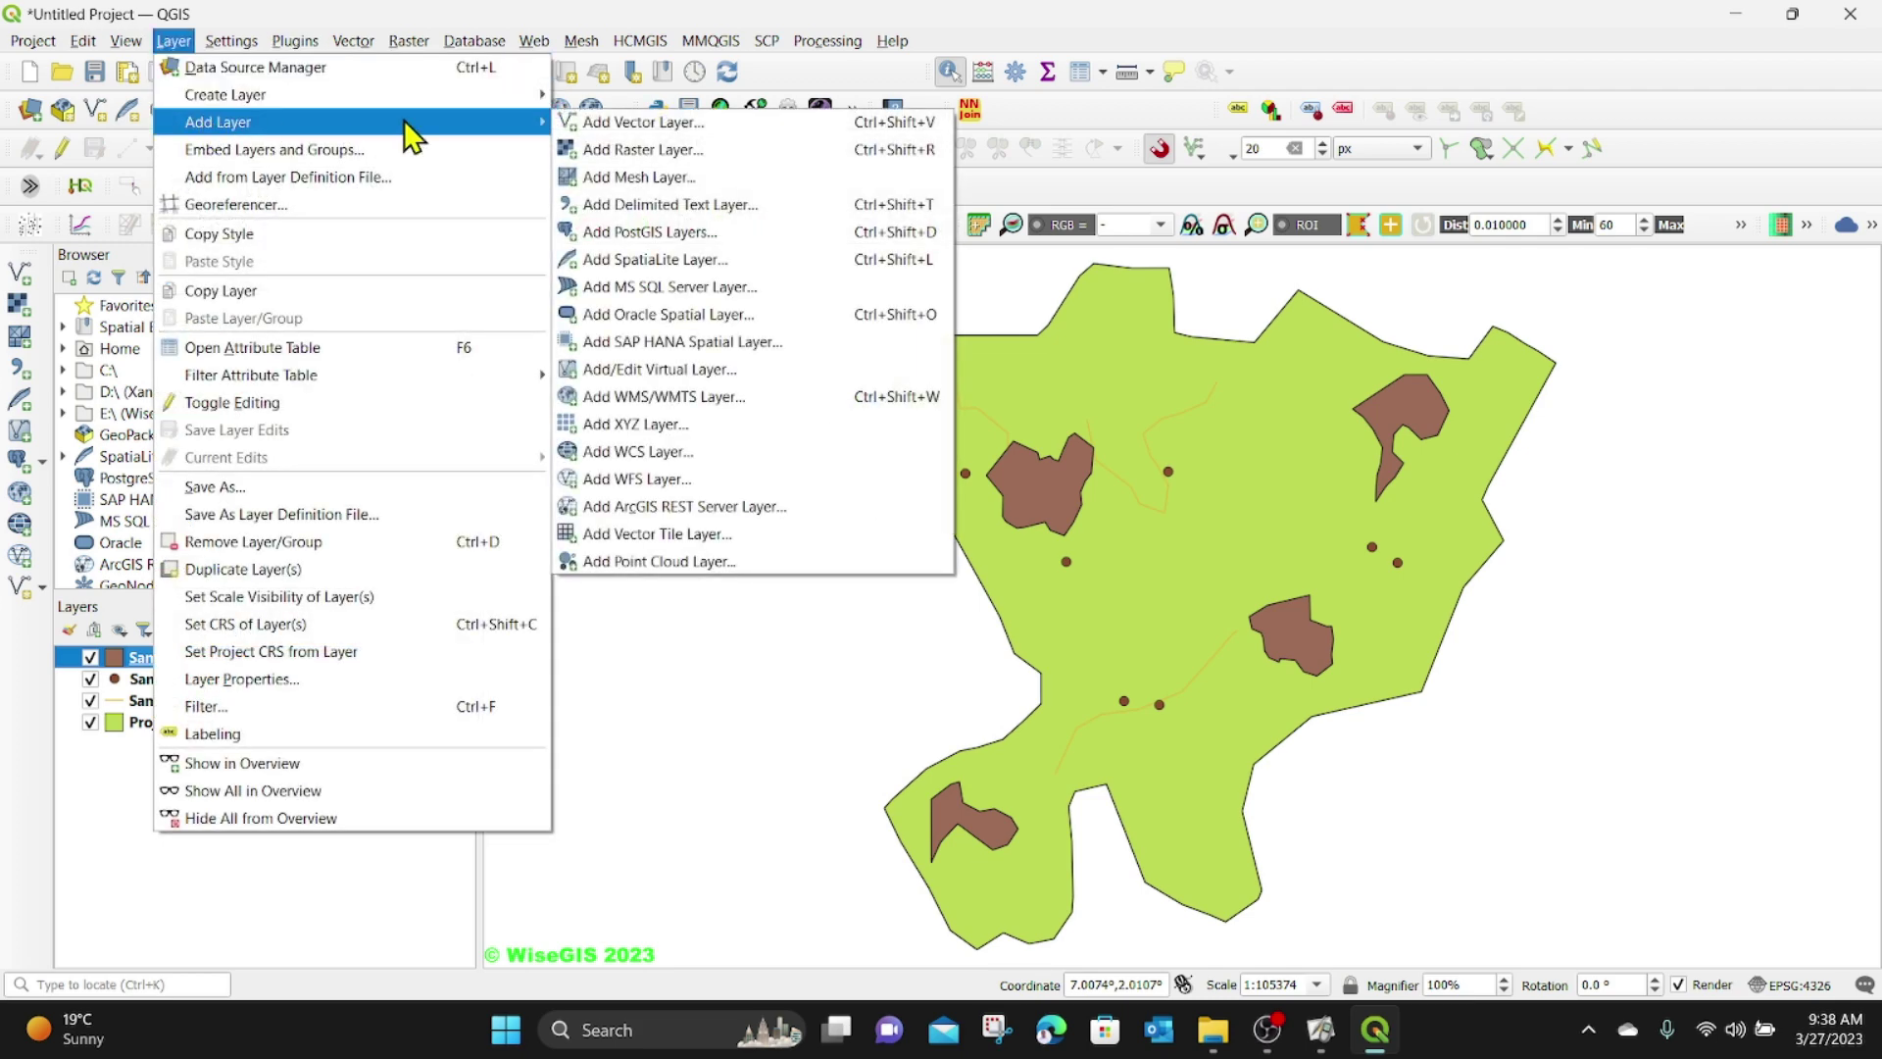
{"action": "left_click", "coordinate": [627, 149]}
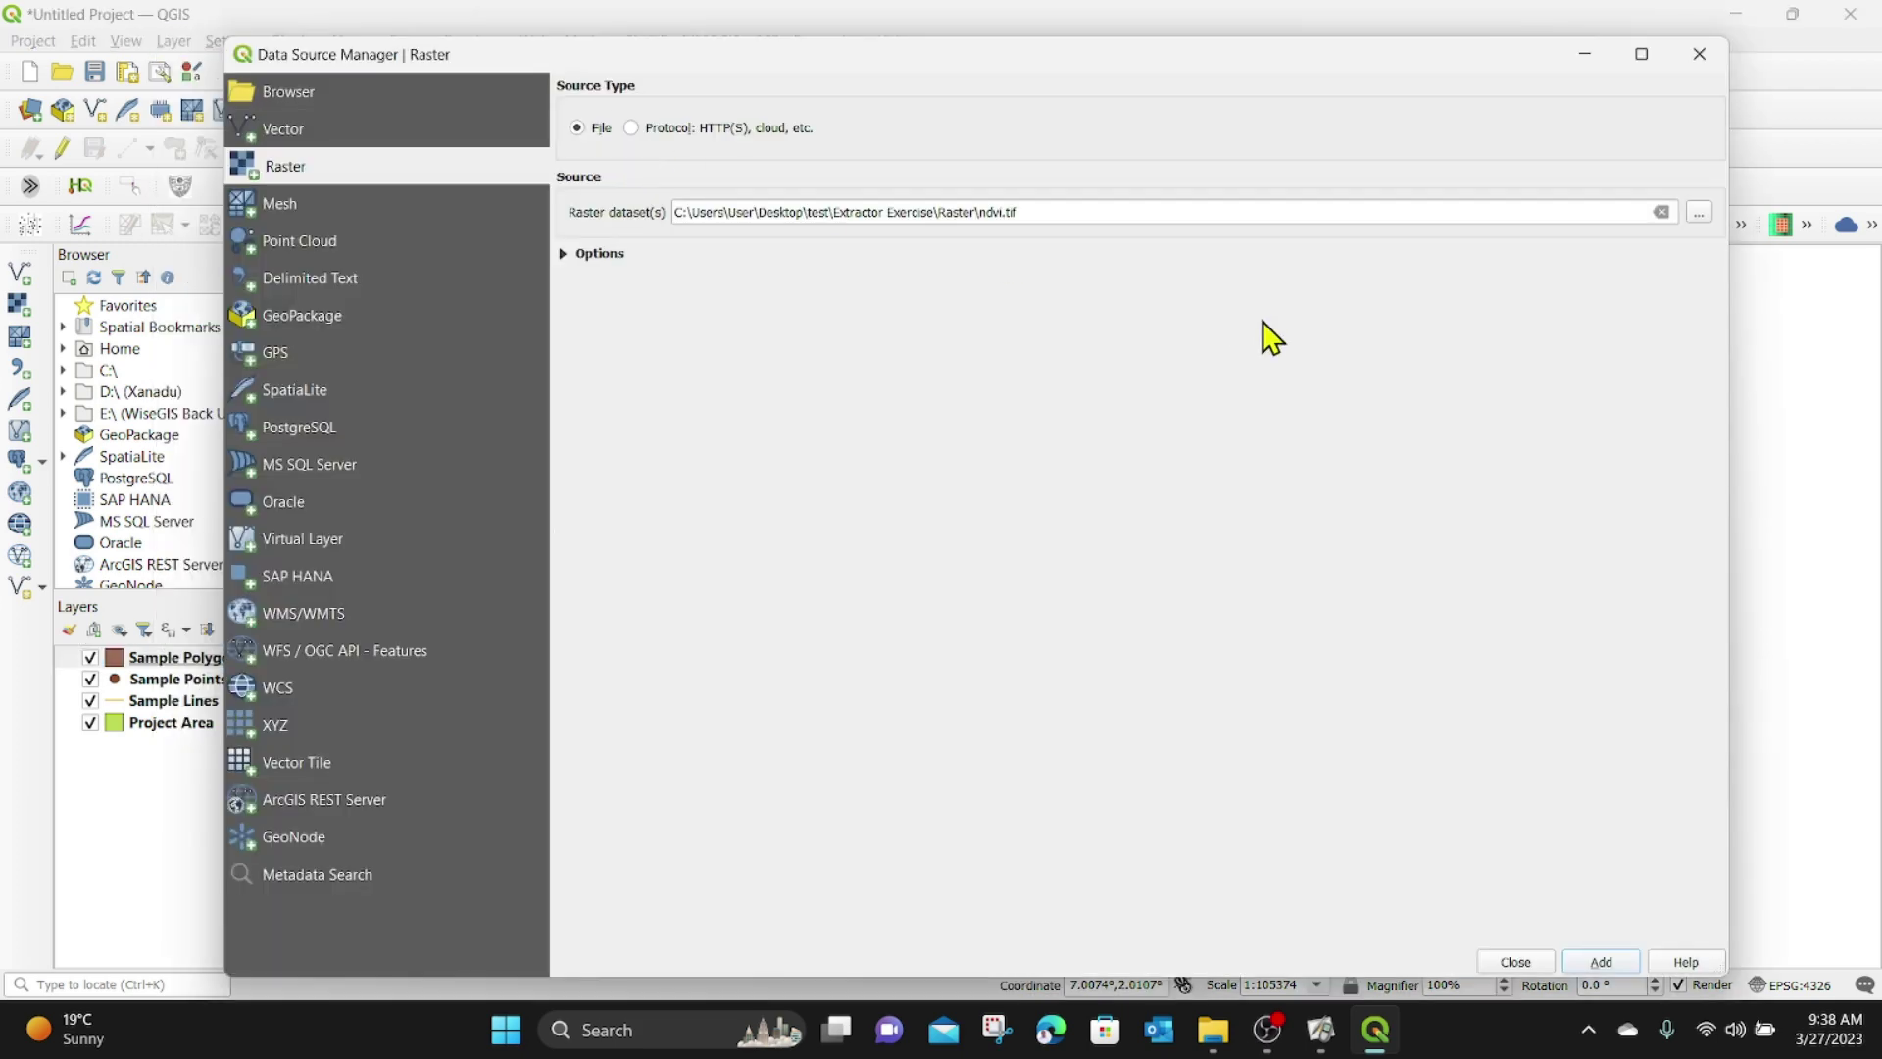
{"action": "left_click", "coordinate": [1698, 214]}
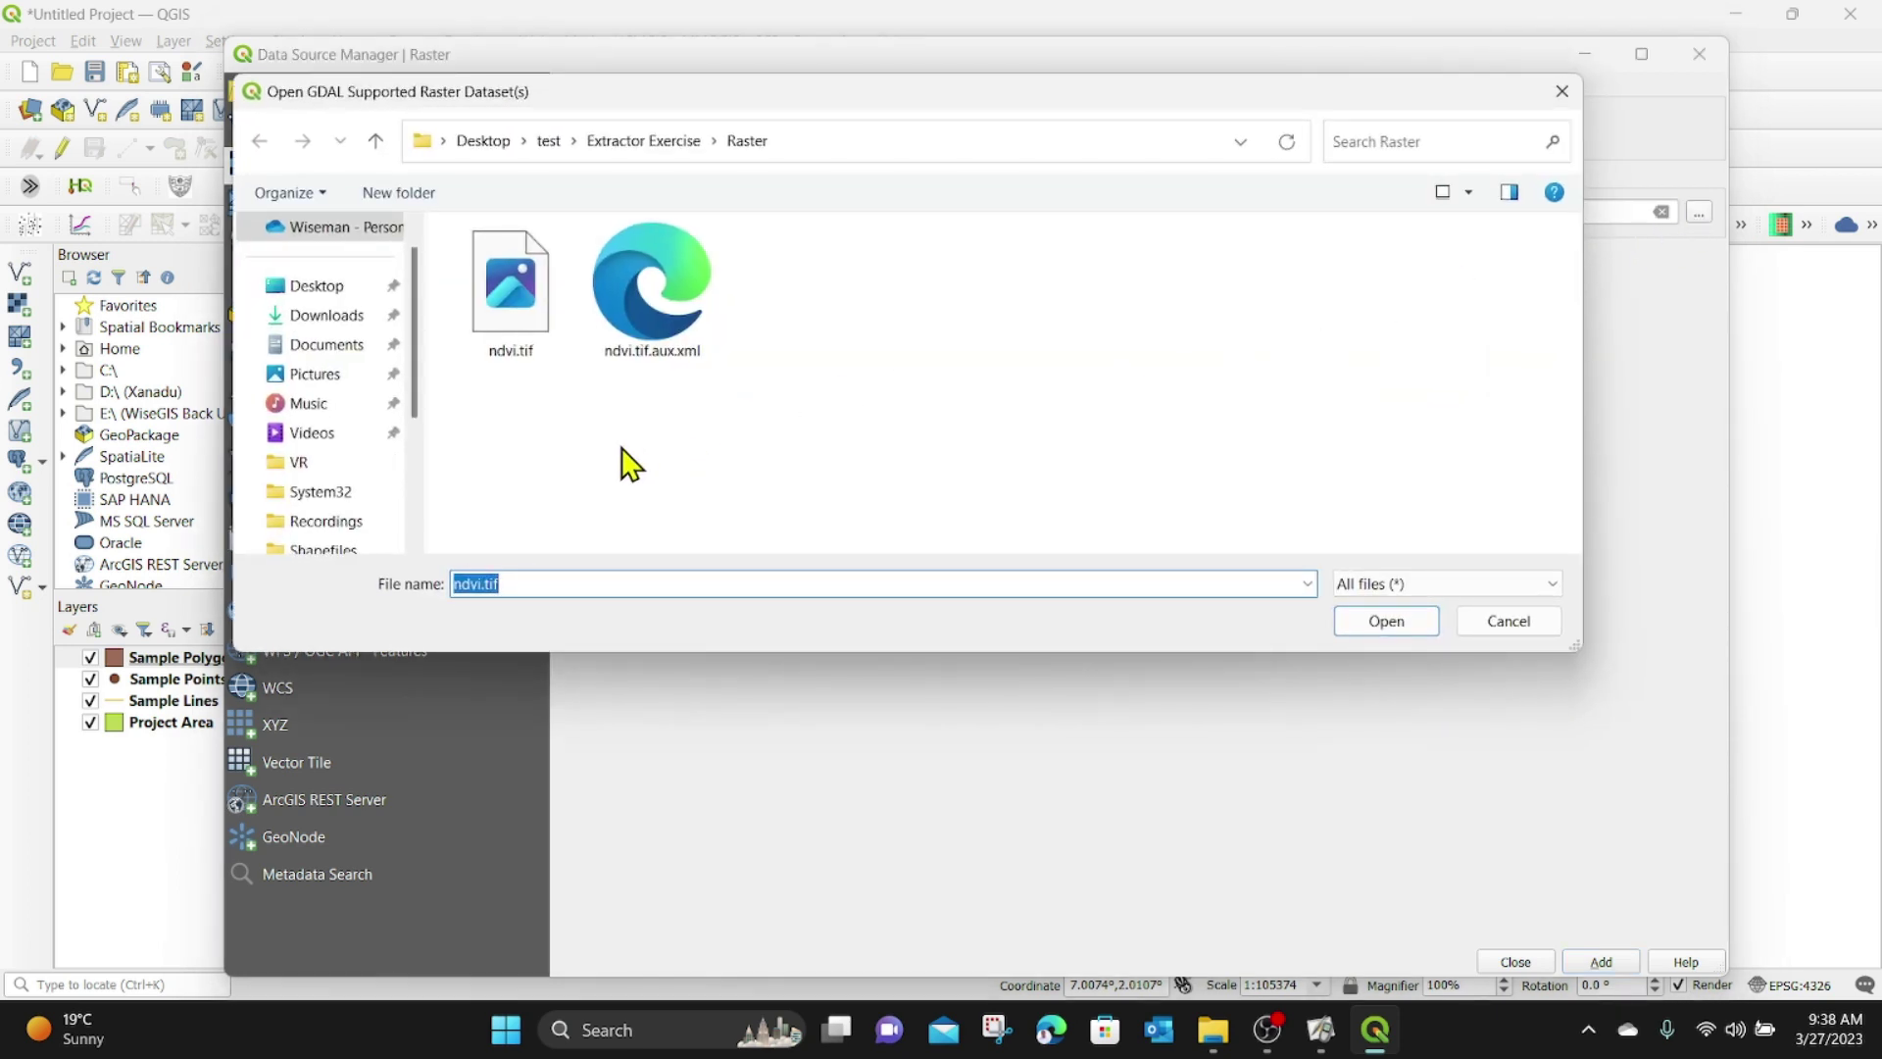
{"action": "left_click", "coordinate": [506, 286]}
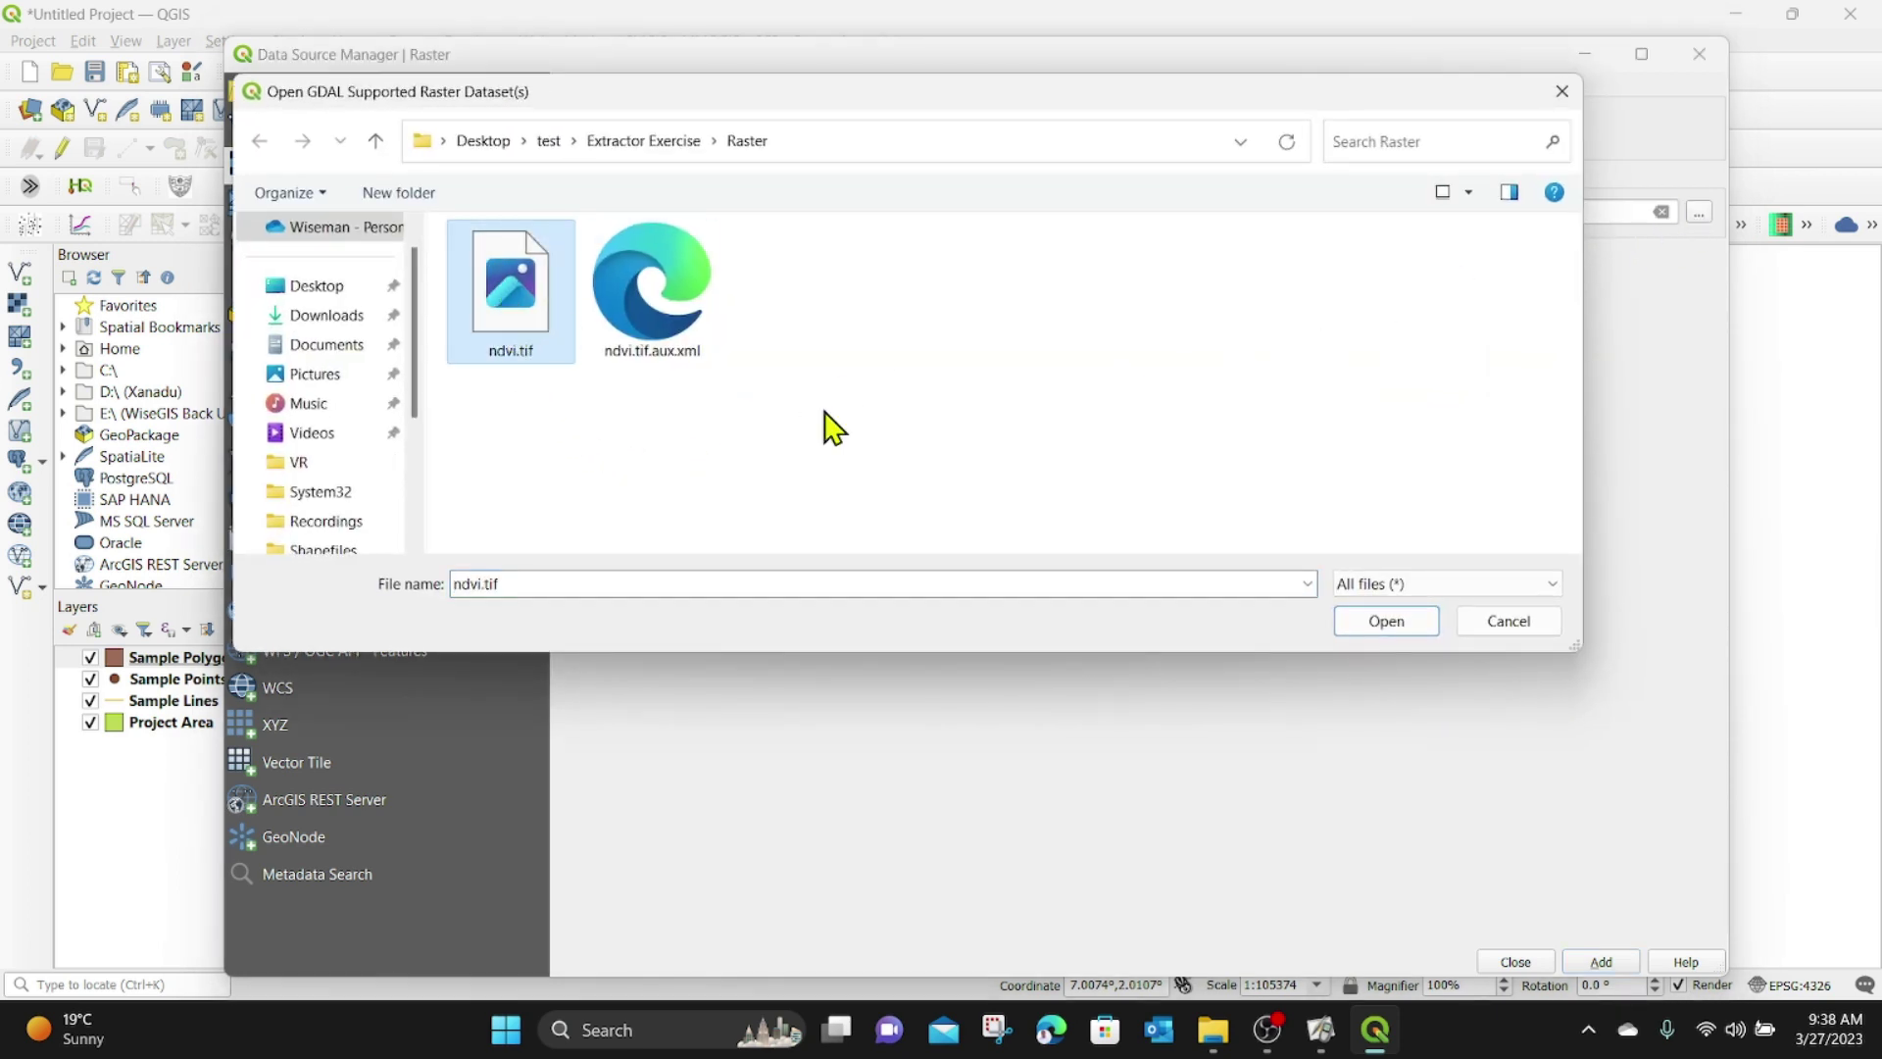
{"action": "left_click", "coordinate": [1374, 620]}
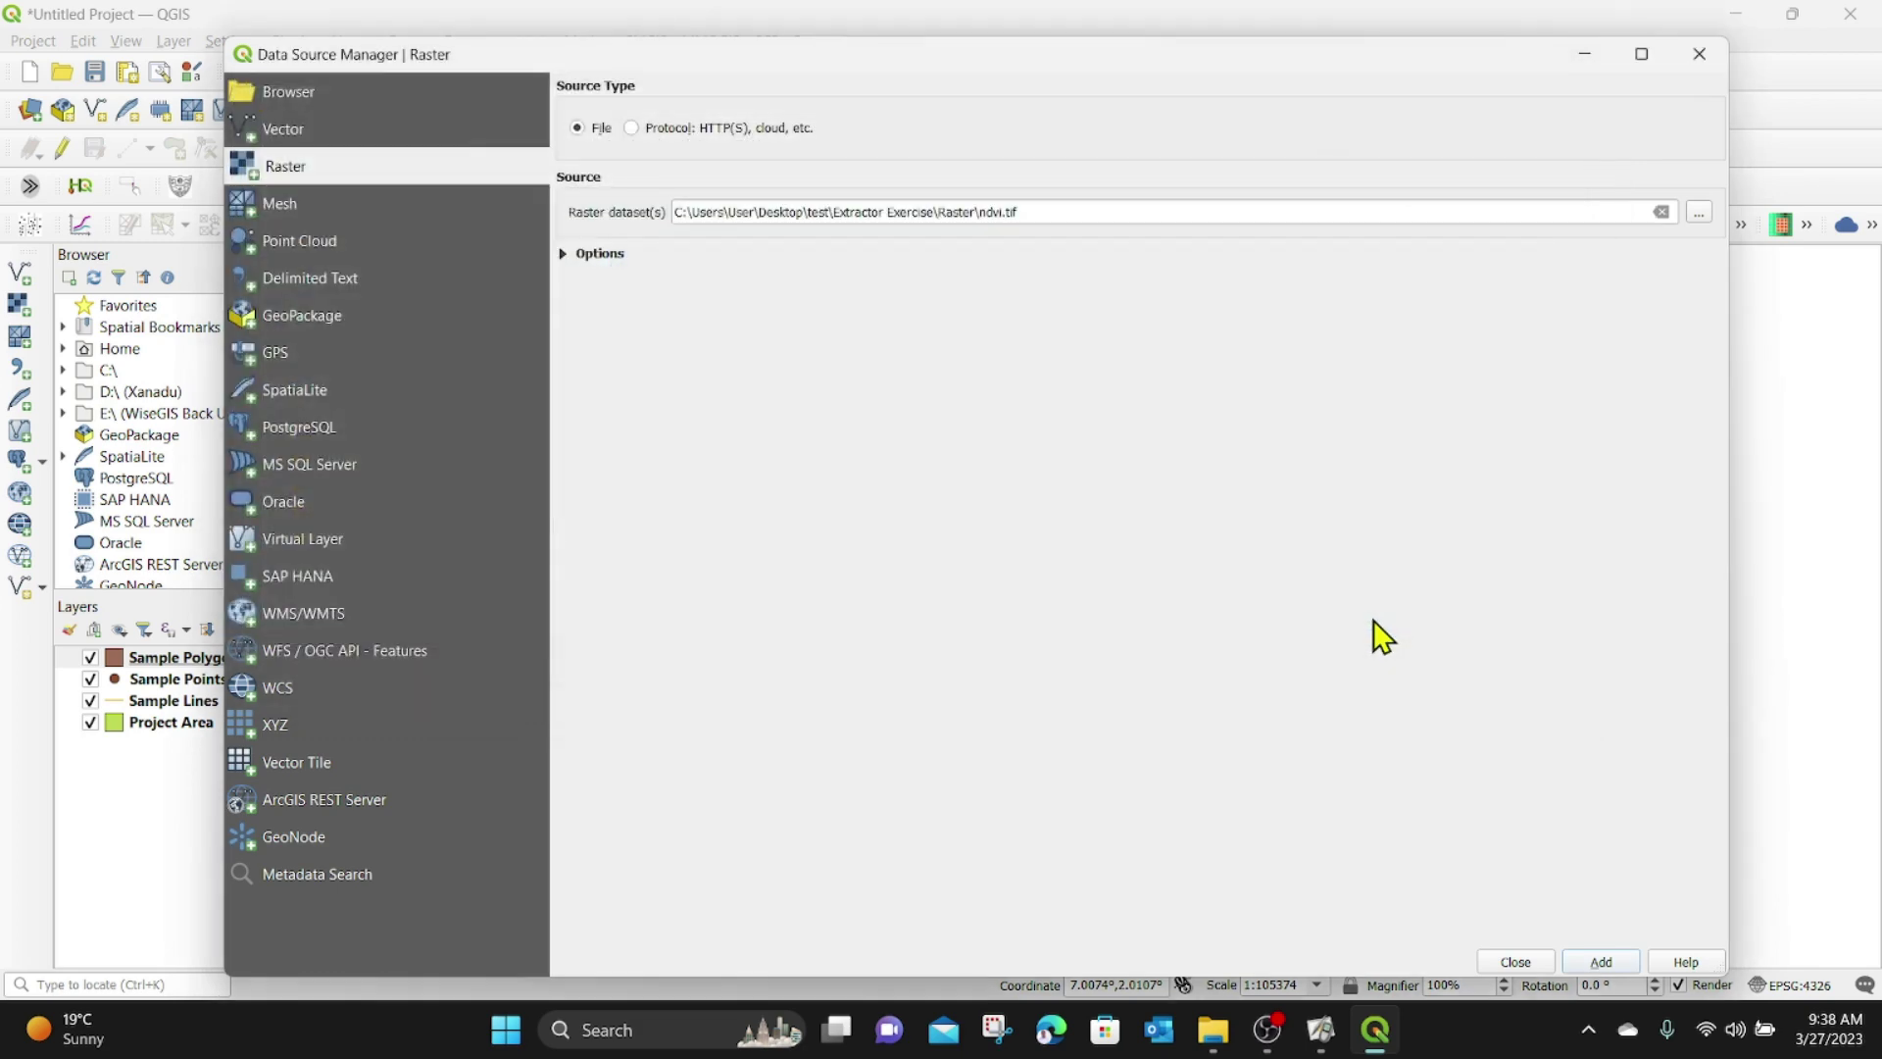
{"action": "left_click", "coordinate": [1600, 963]}
{"action": "left_click", "coordinate": [1514, 962]}
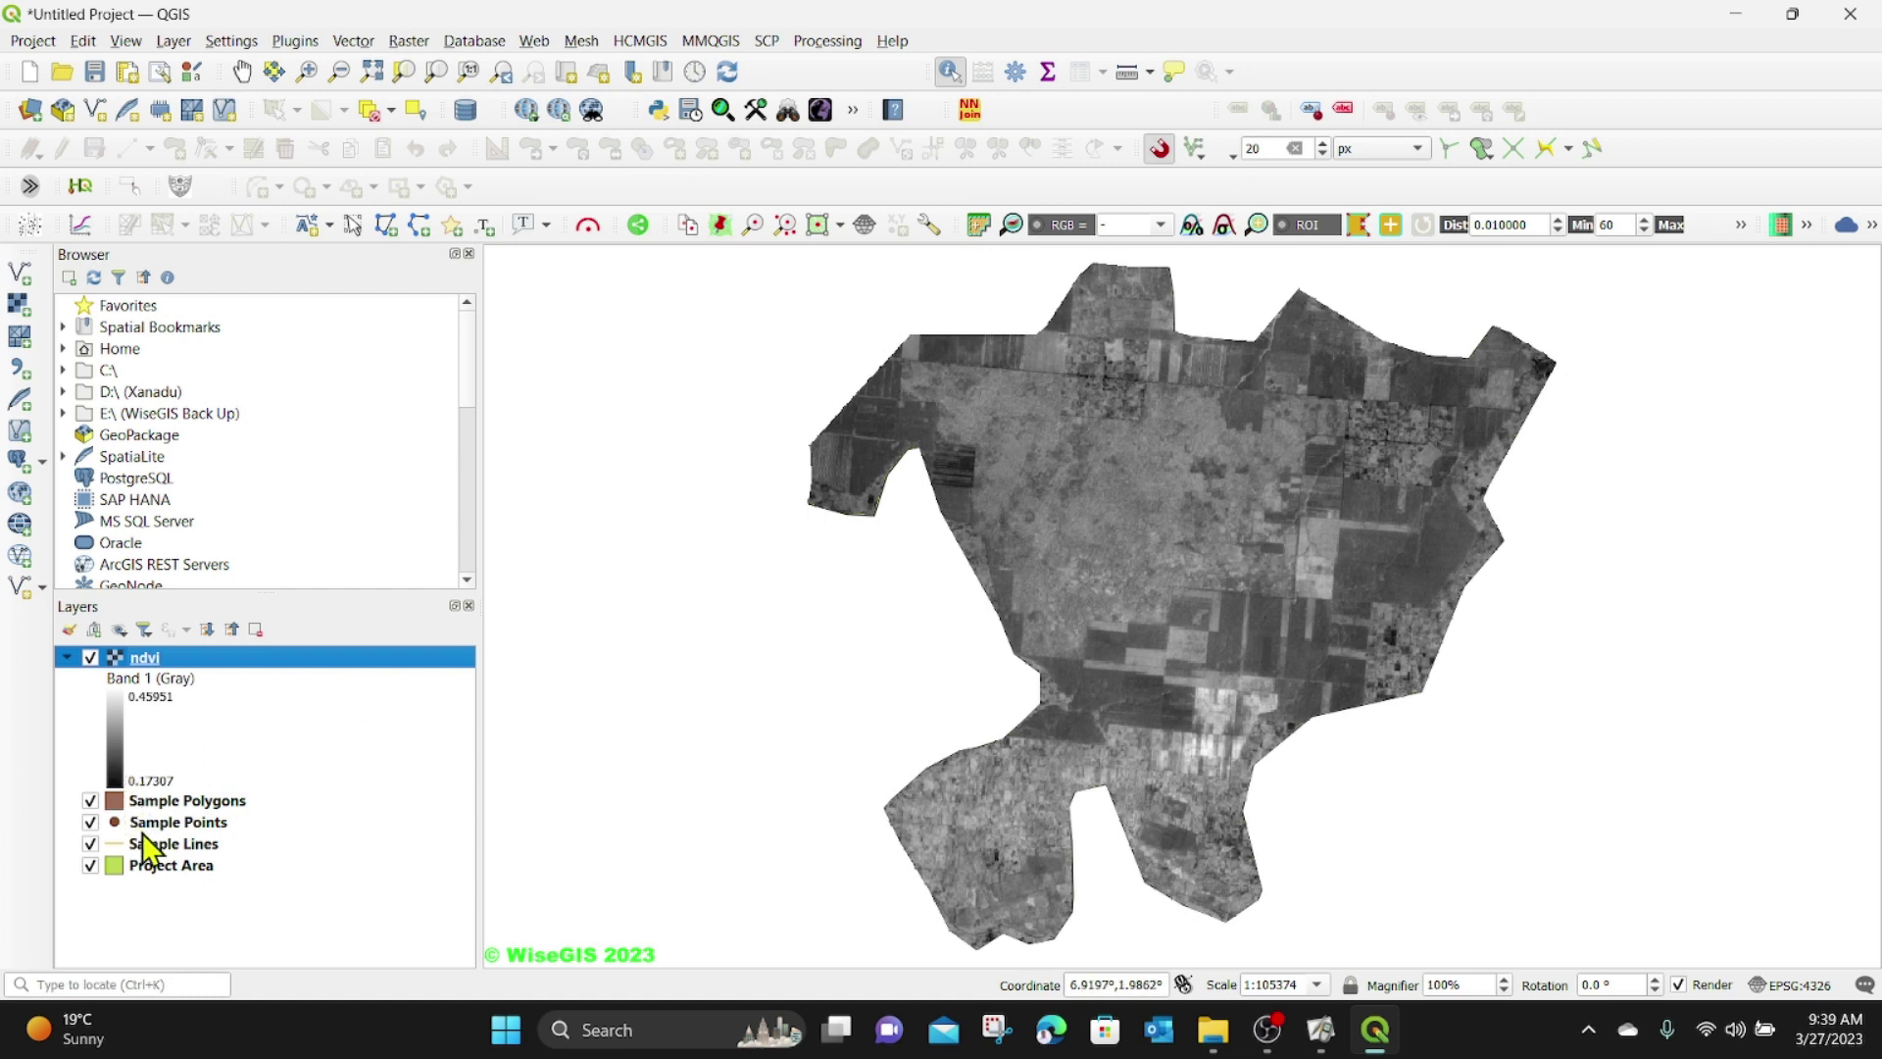
- Reorder the layers so that Sample Points, Sample Lines and Sample Polygons lie, in that order, above the ndvi raster
{"action": "left_click", "coordinate": [163, 803]}
{"action": "left_click_drag", "start_coordinate": [161, 805], "coordinate": [165, 663]}
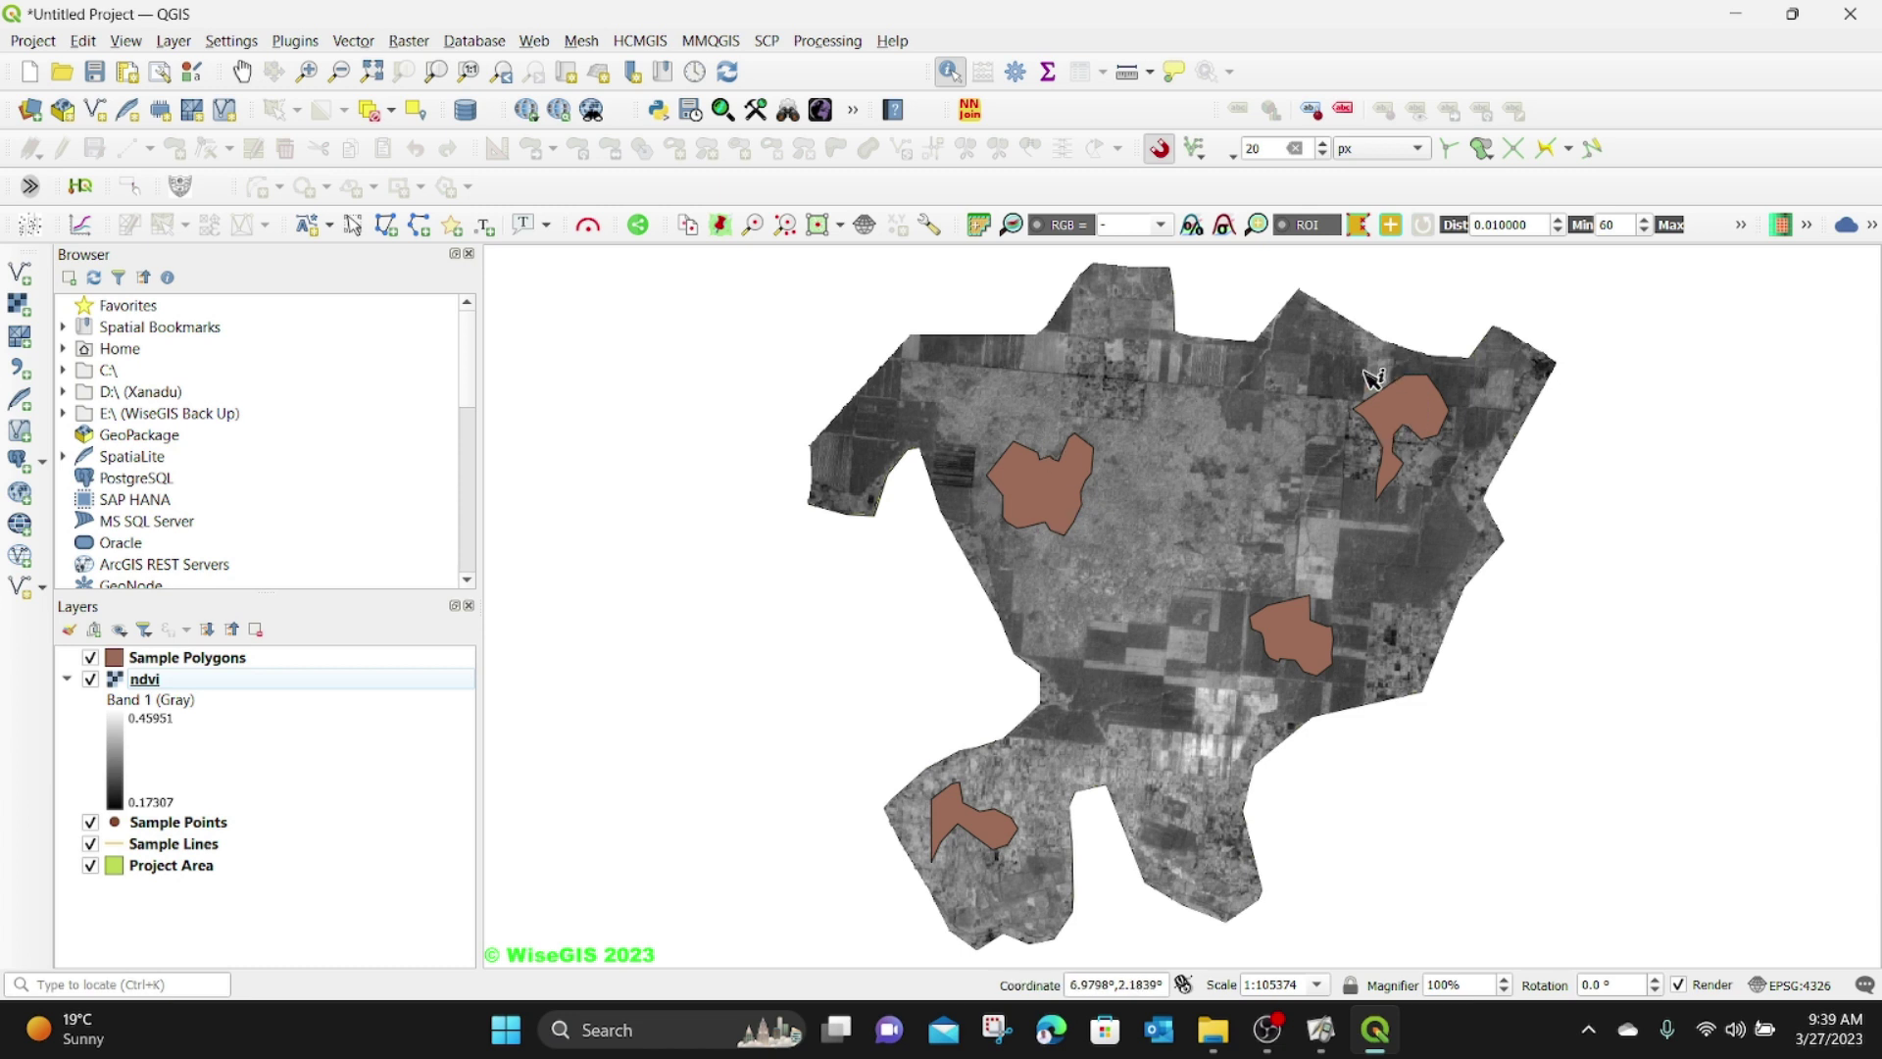
{"action": "left_click_drag", "start_coordinate": [162, 831], "coordinate": [116, 662]}
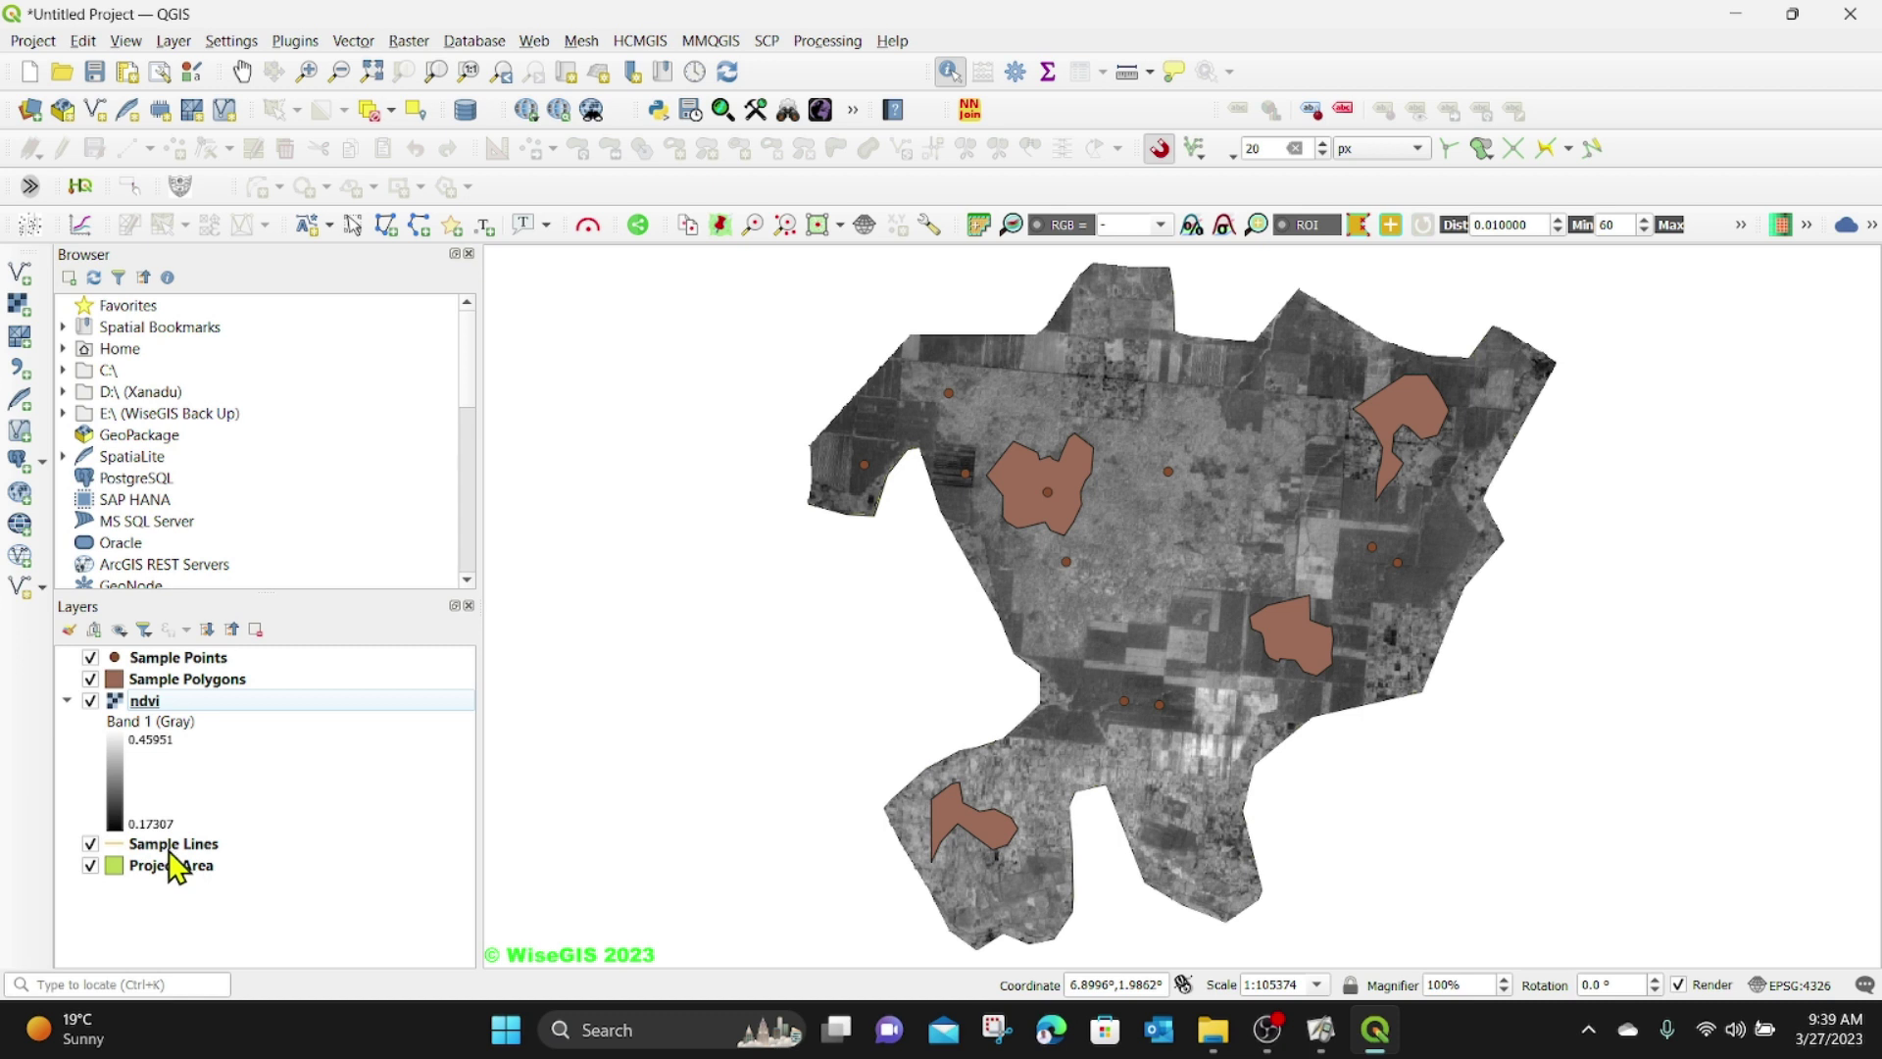
{"action": "left_click_drag", "start_coordinate": [172, 845], "coordinate": [164, 677]}
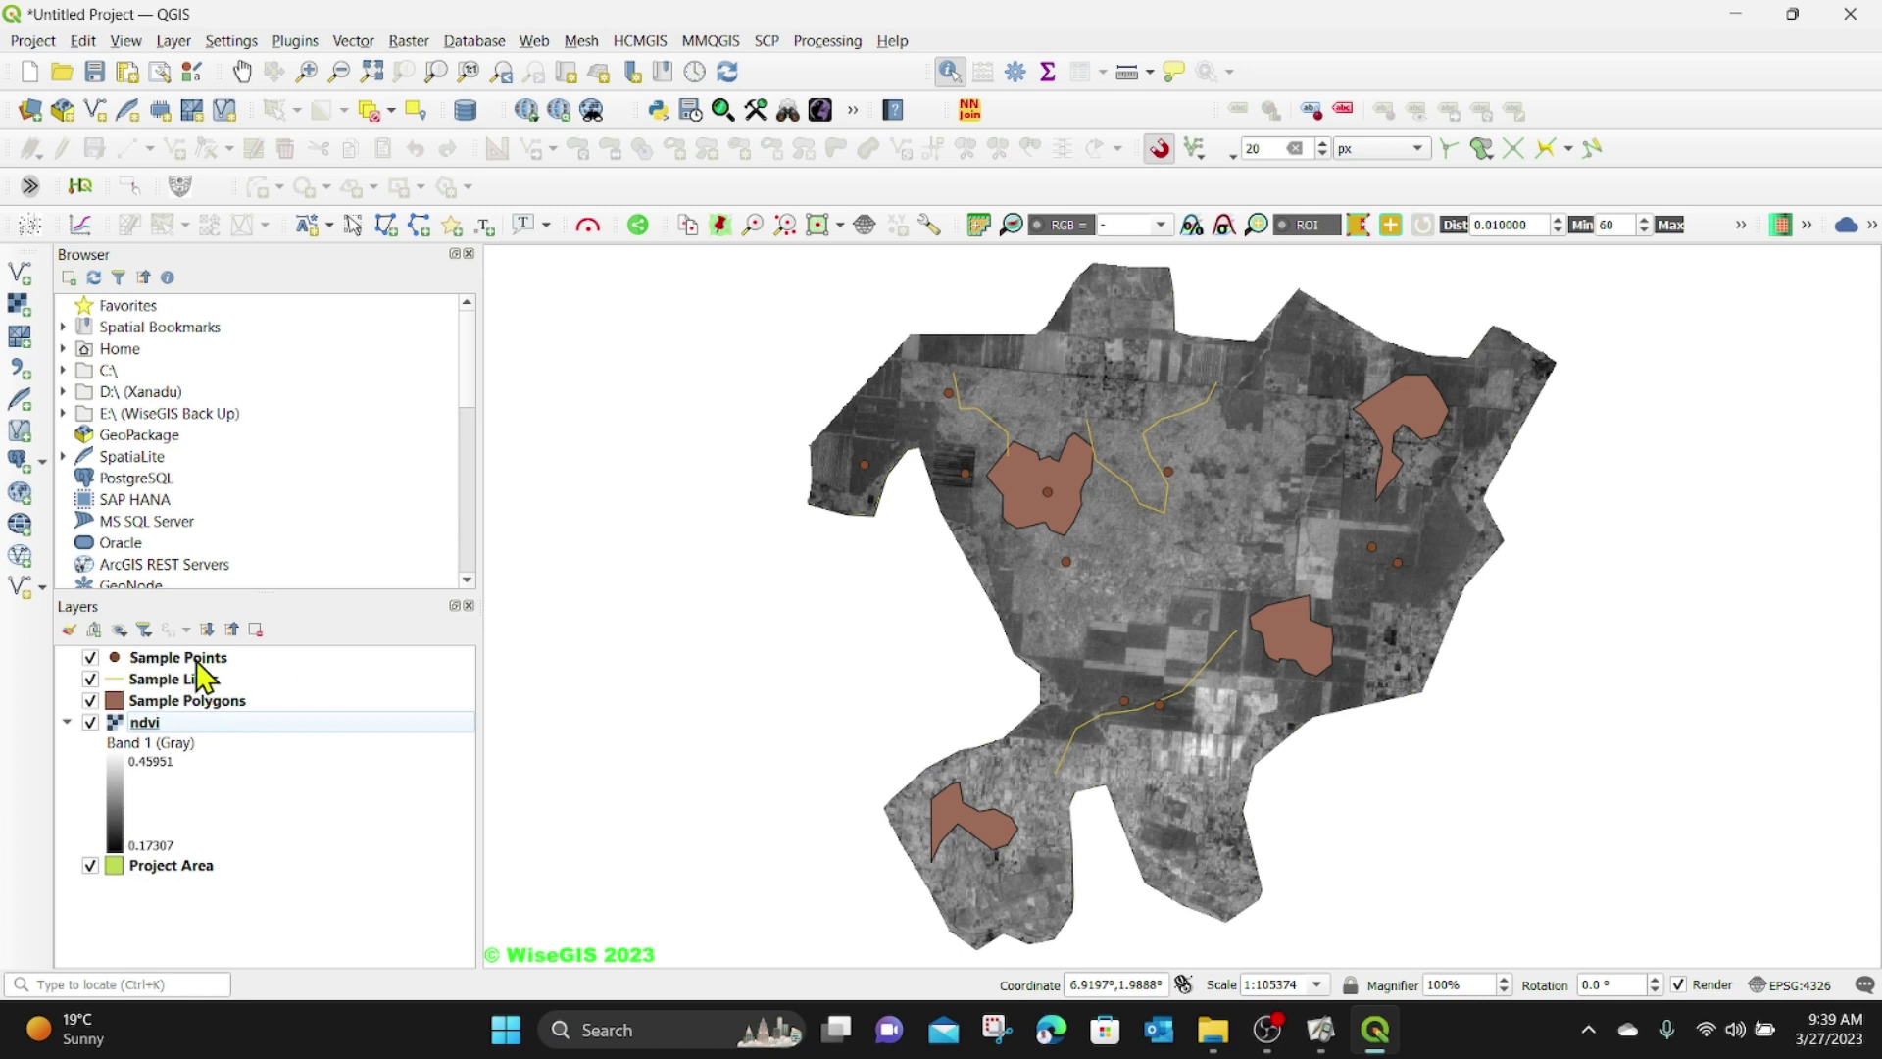
- Examine the id and name fields in the attribute tables of Sample Points, Sample Lines and Sample Polygons
{"action": "right_click", "coordinate": [164, 663]}
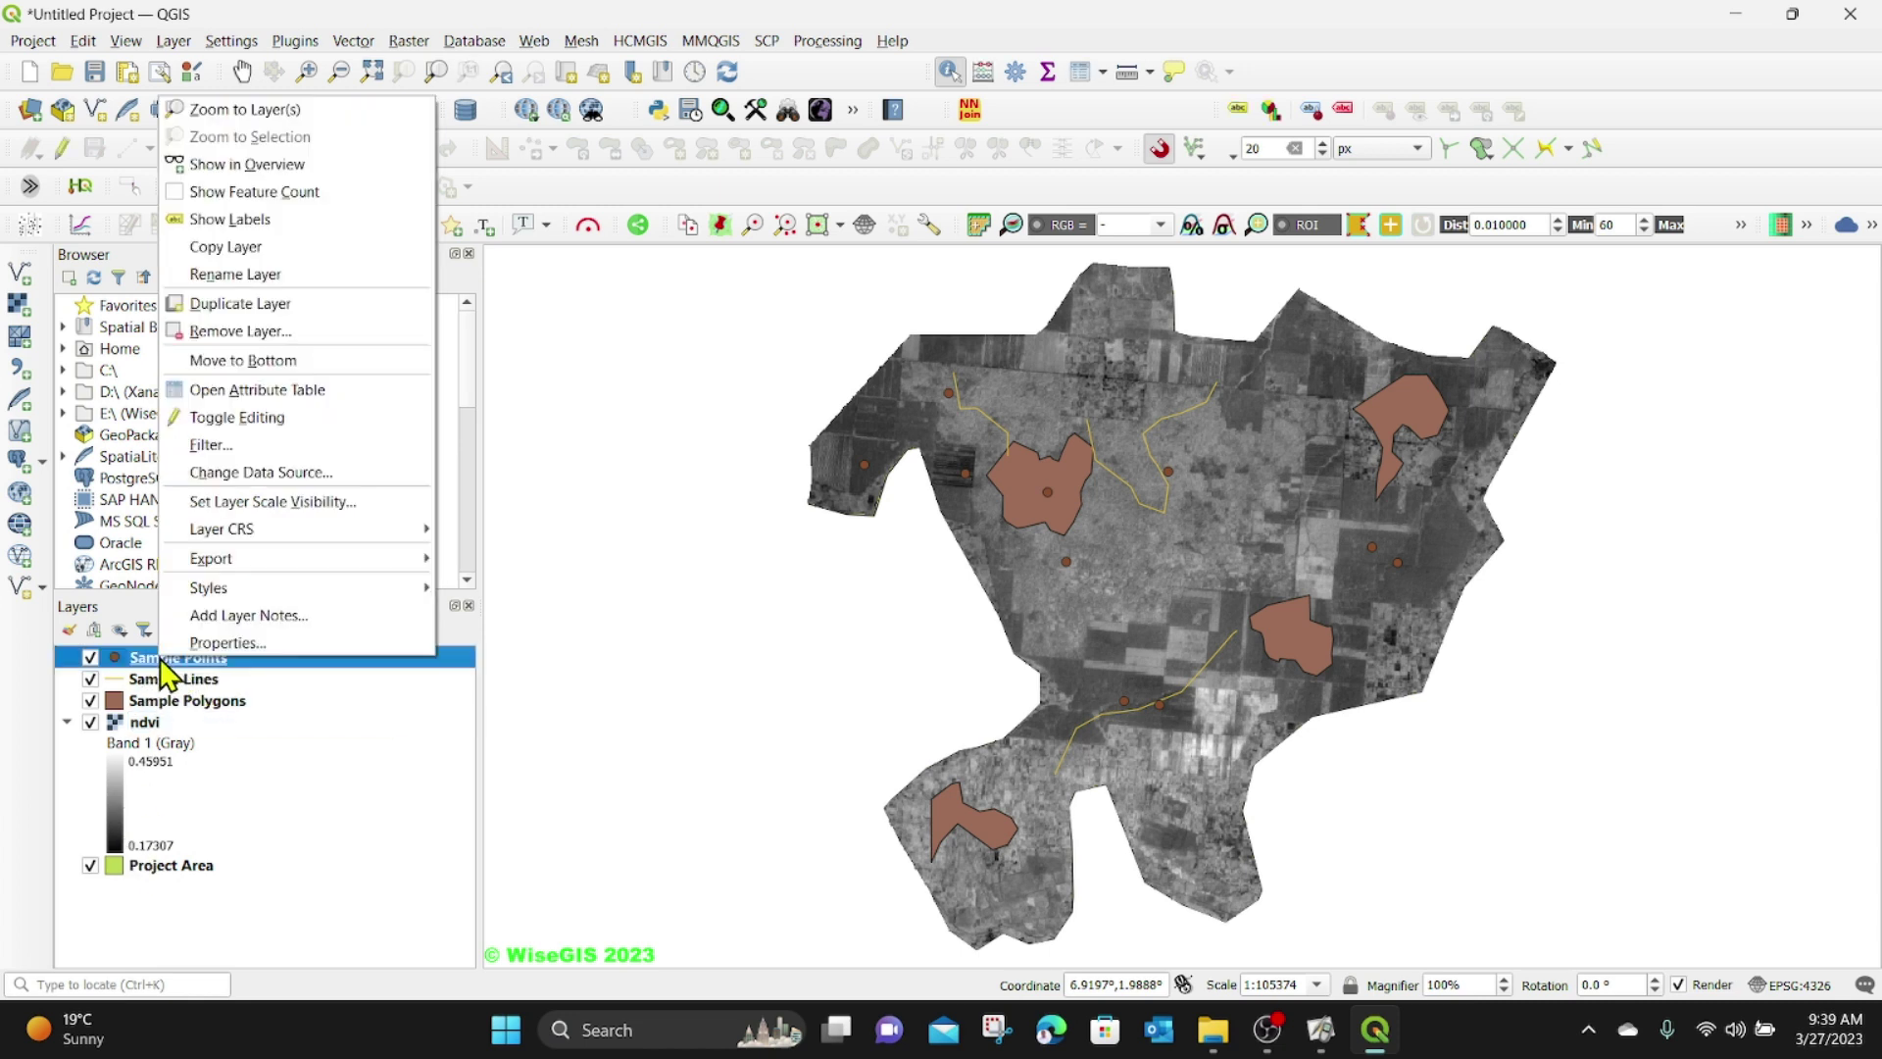
{"action": "left_click", "coordinate": [261, 397]}
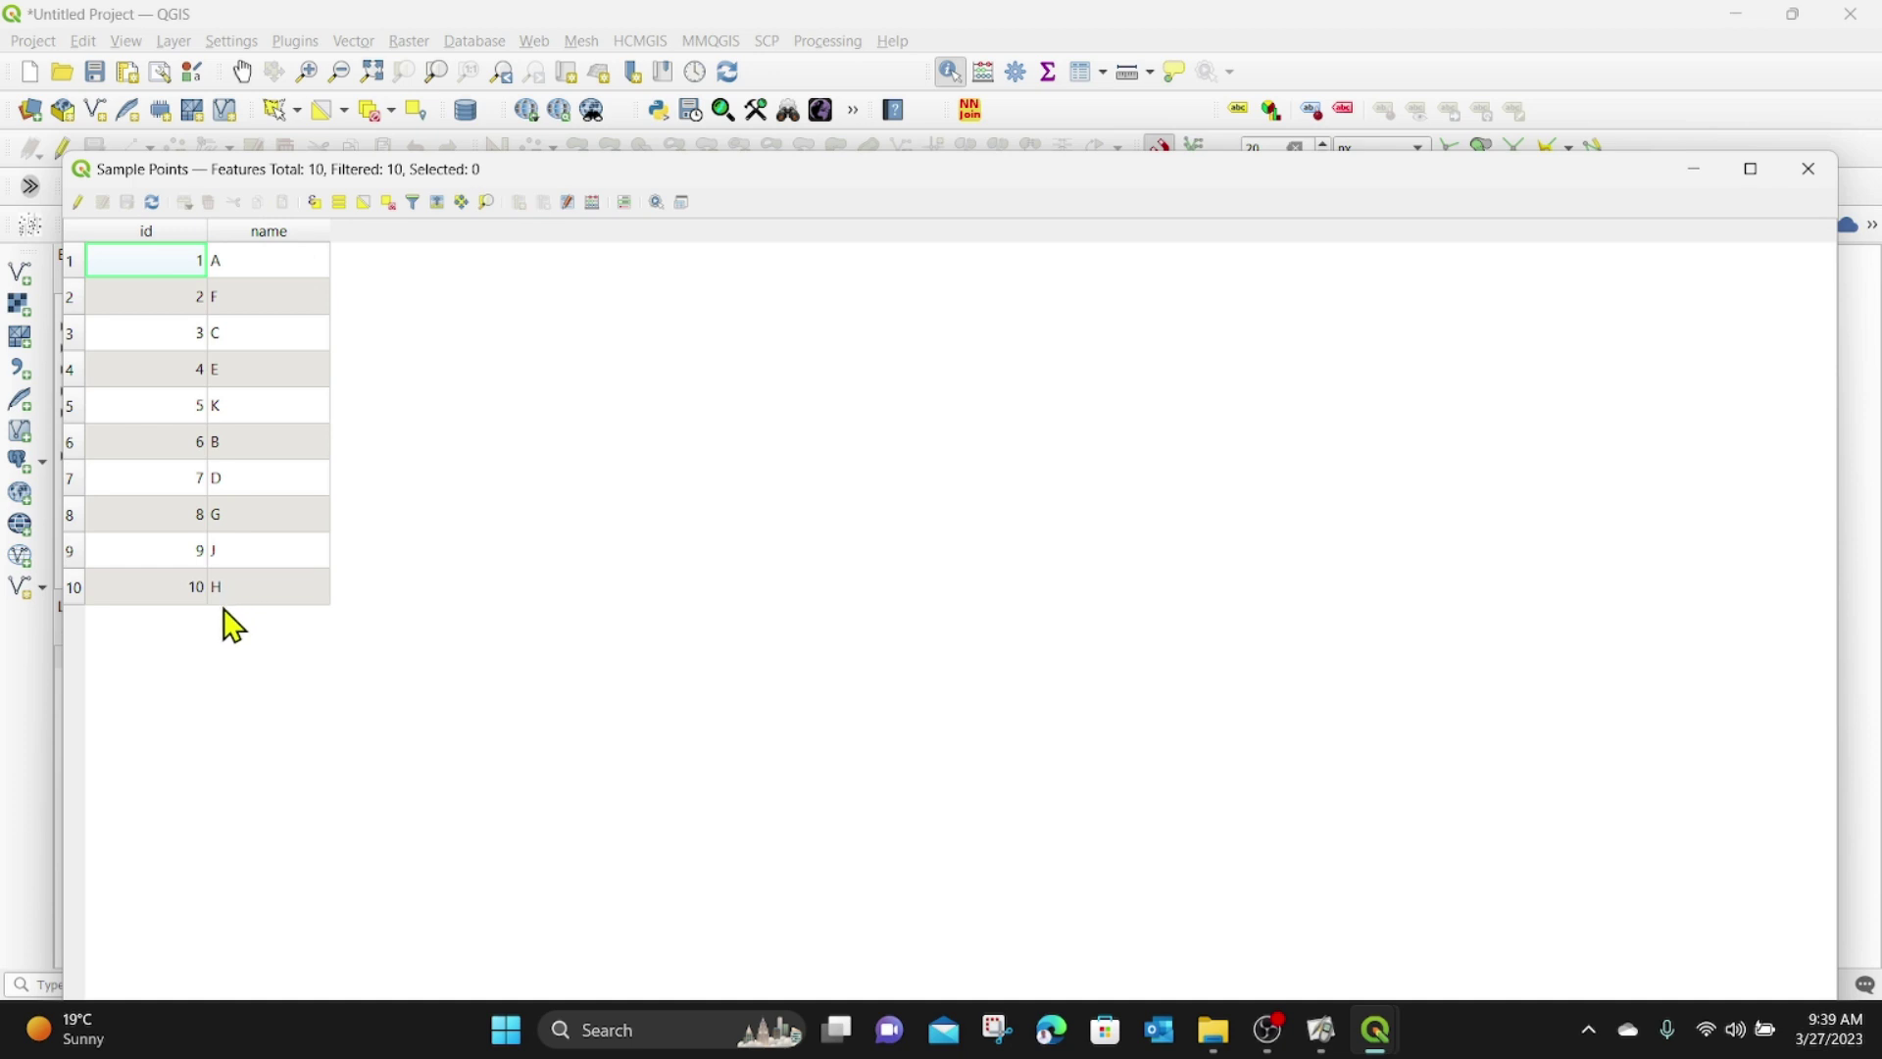
{"action": "left_click", "coordinate": [261, 233]}
{"action": "left_click", "coordinate": [1809, 170]}
{"action": "right_click", "coordinate": [154, 683]}
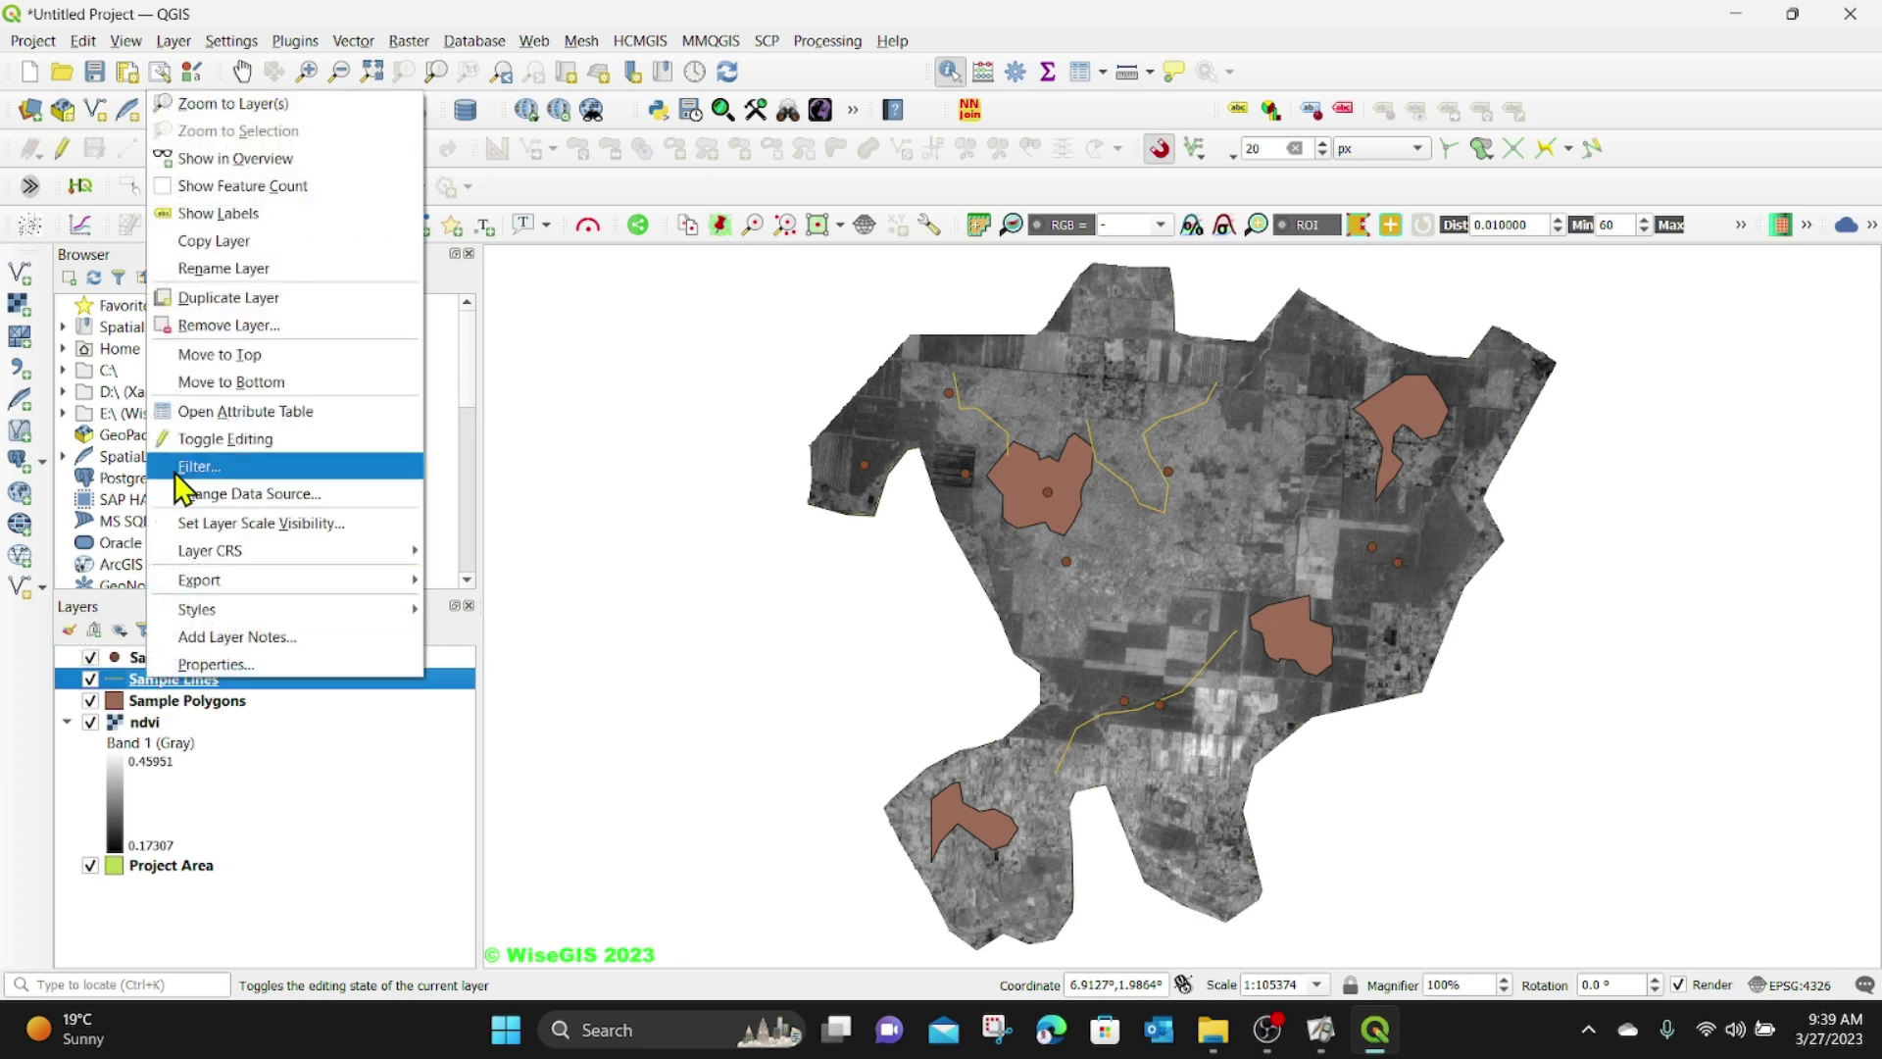
{"action": "left_click", "coordinate": [228, 412]}
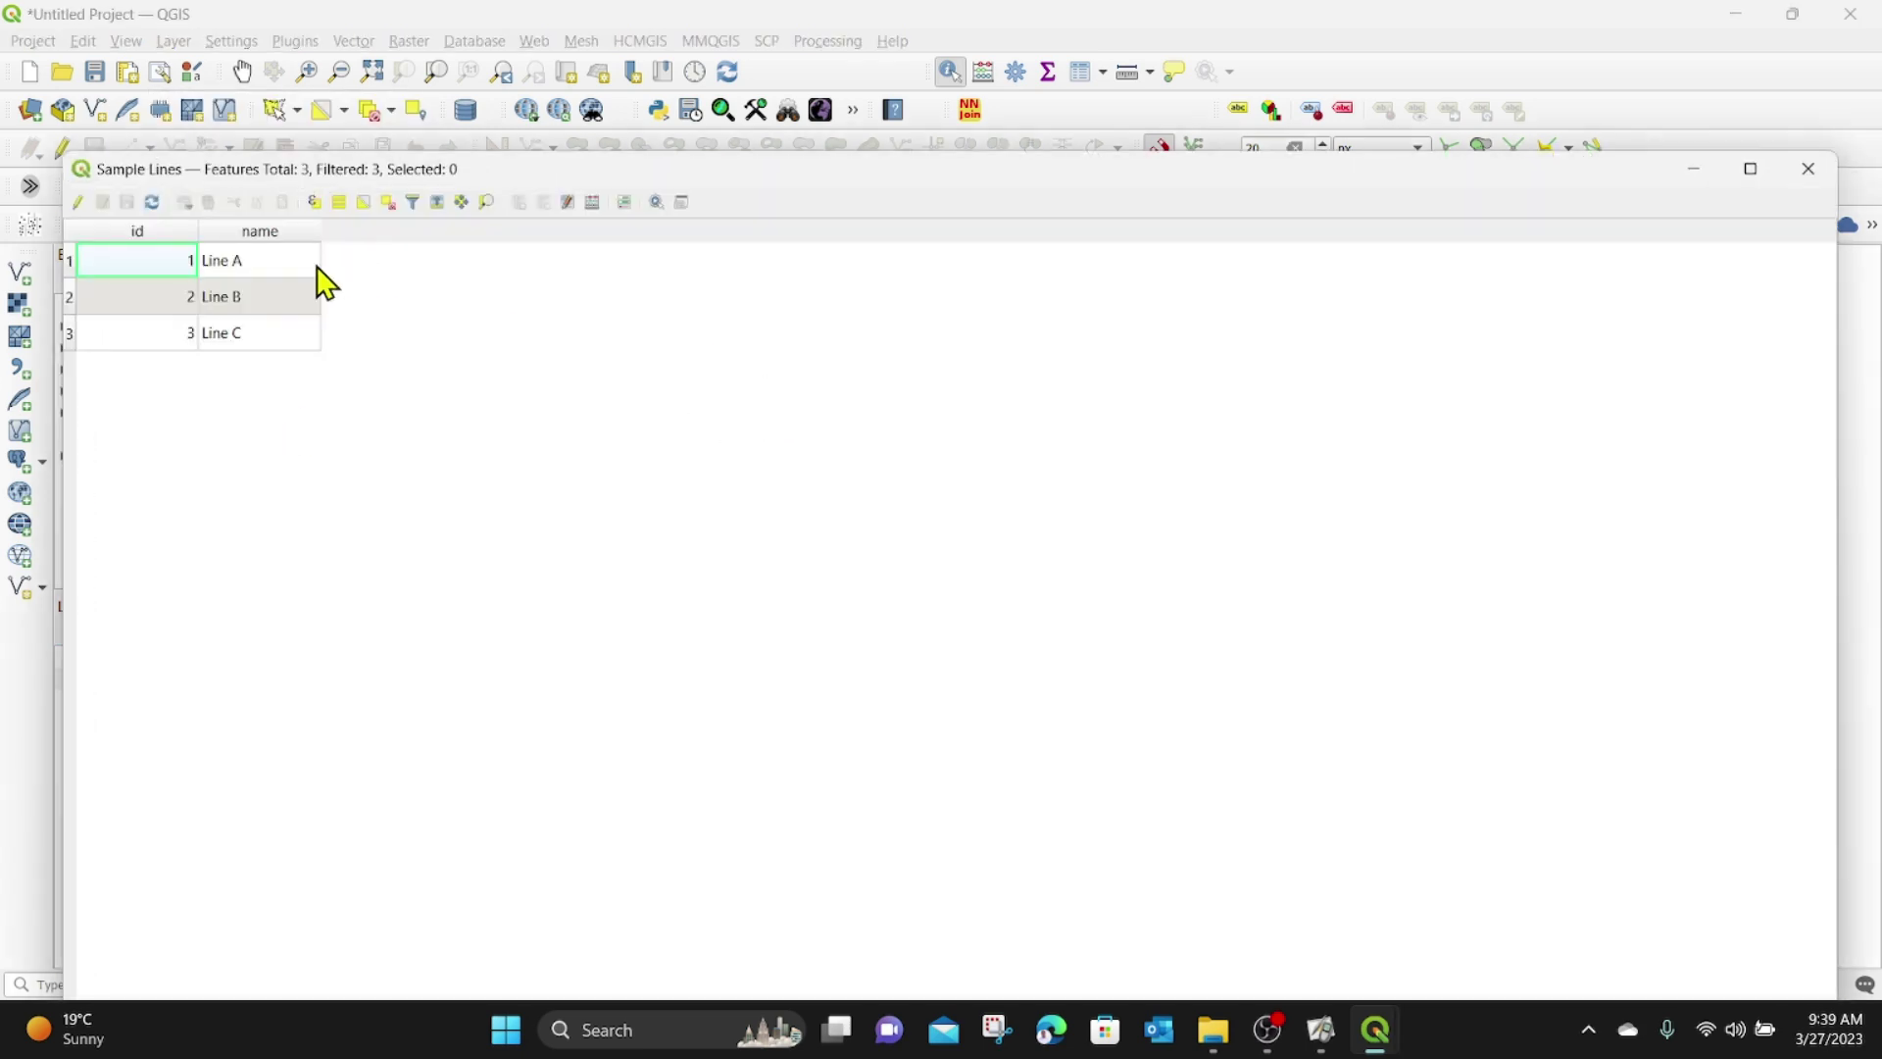
{"action": "left_click", "coordinate": [1809, 170]}
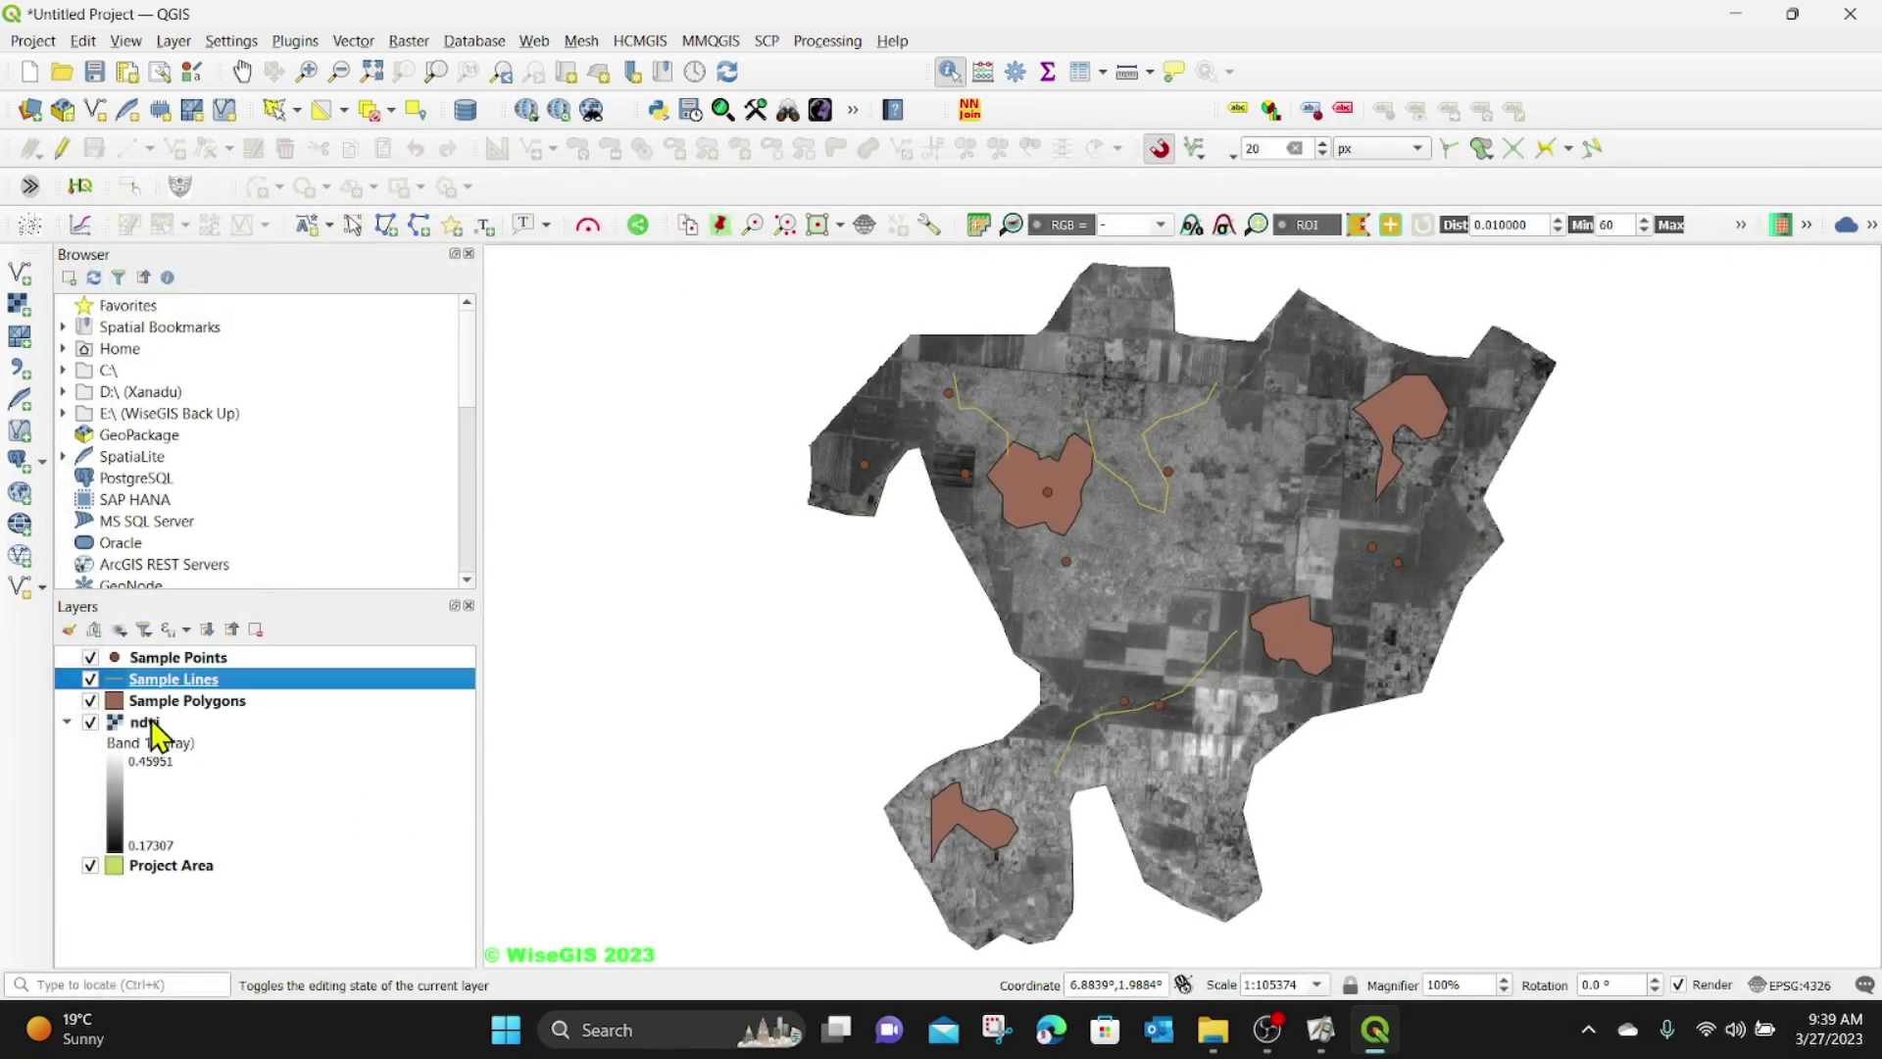
{"action": "right_click", "coordinate": [181, 699]}
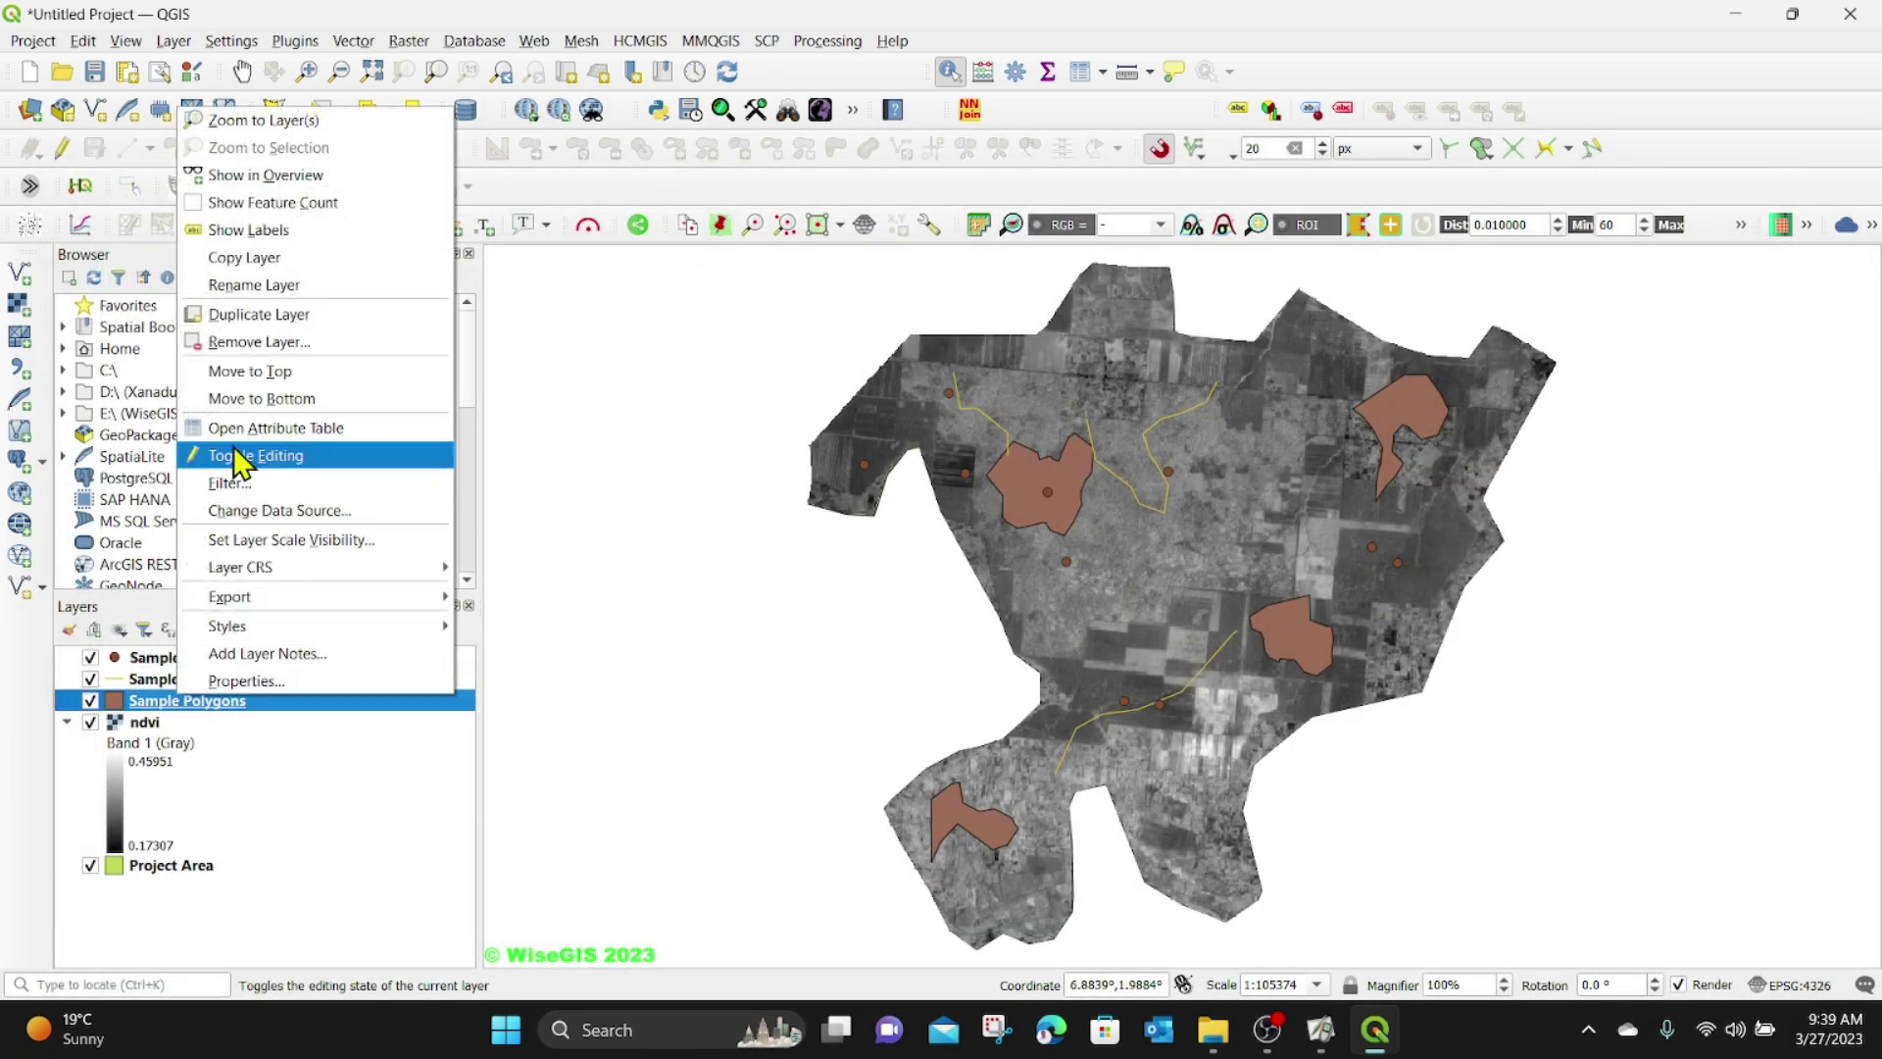
{"action": "left_click", "coordinate": [273, 430]}
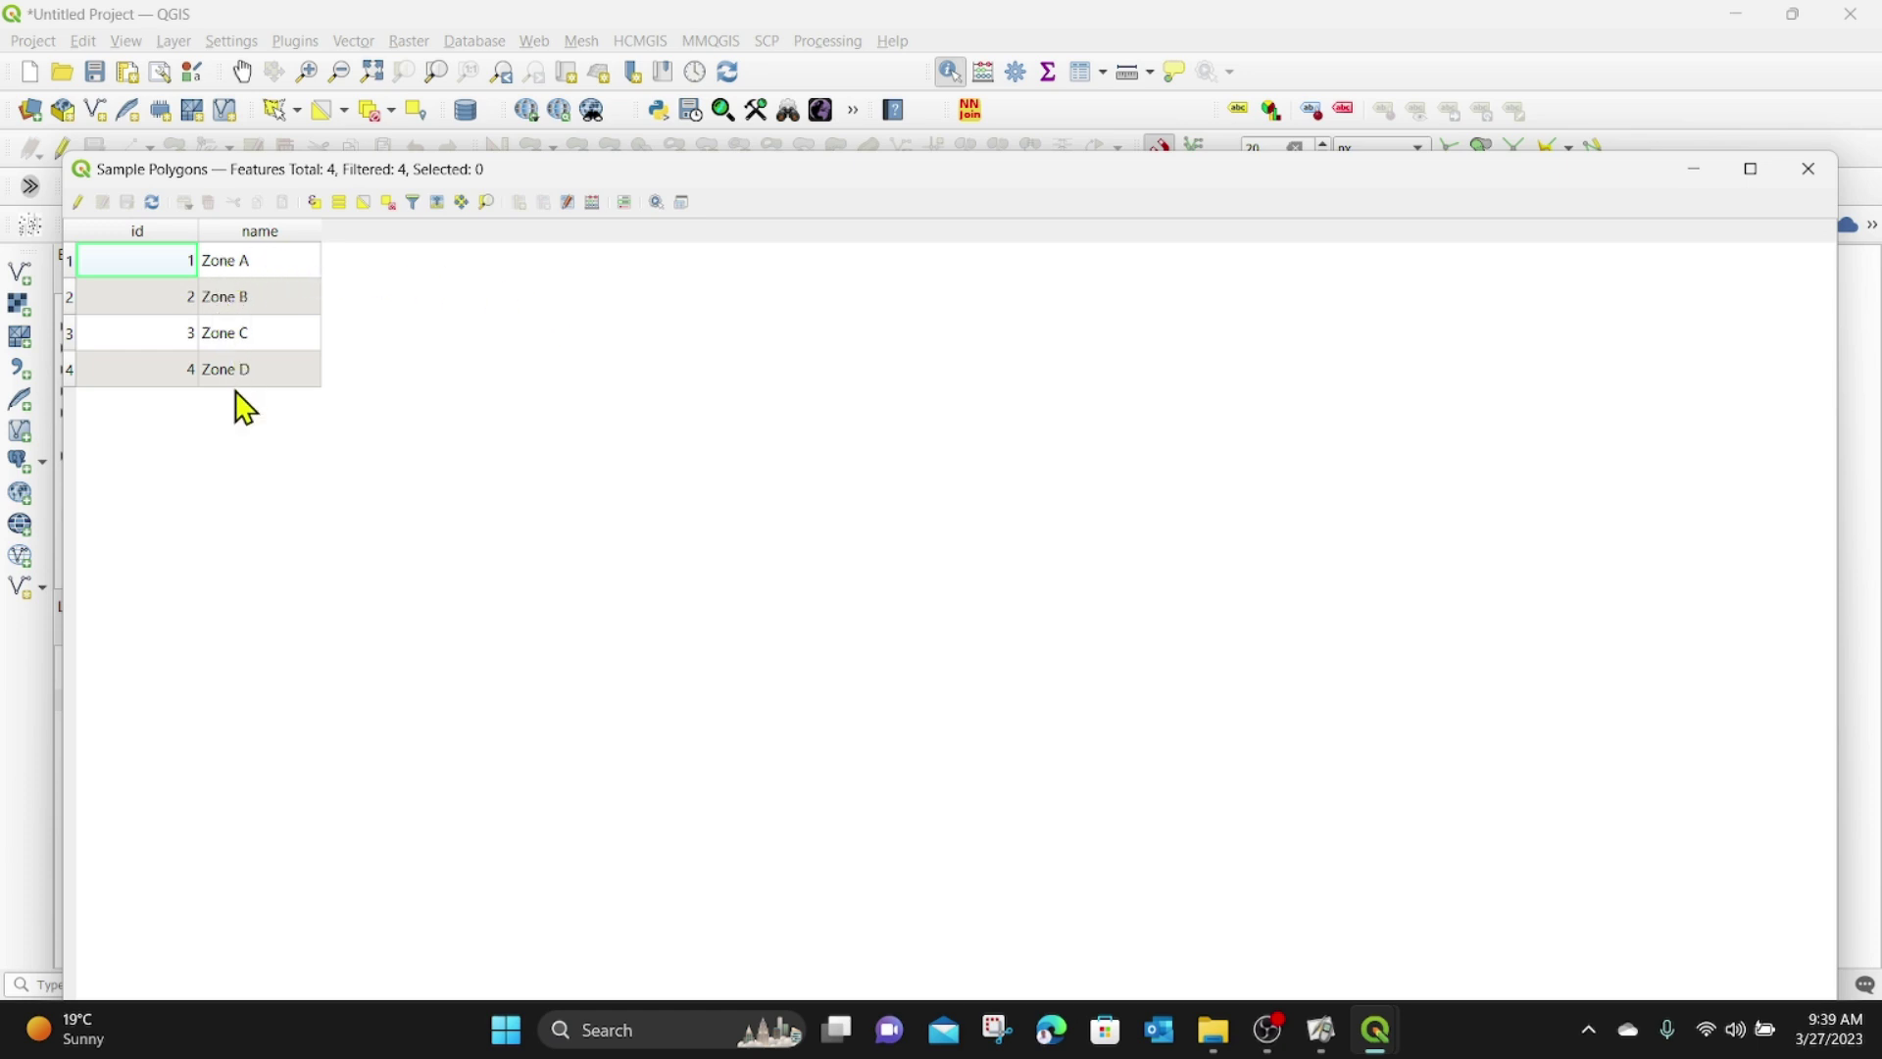
{"action": "left_click", "coordinate": [1800, 179]}
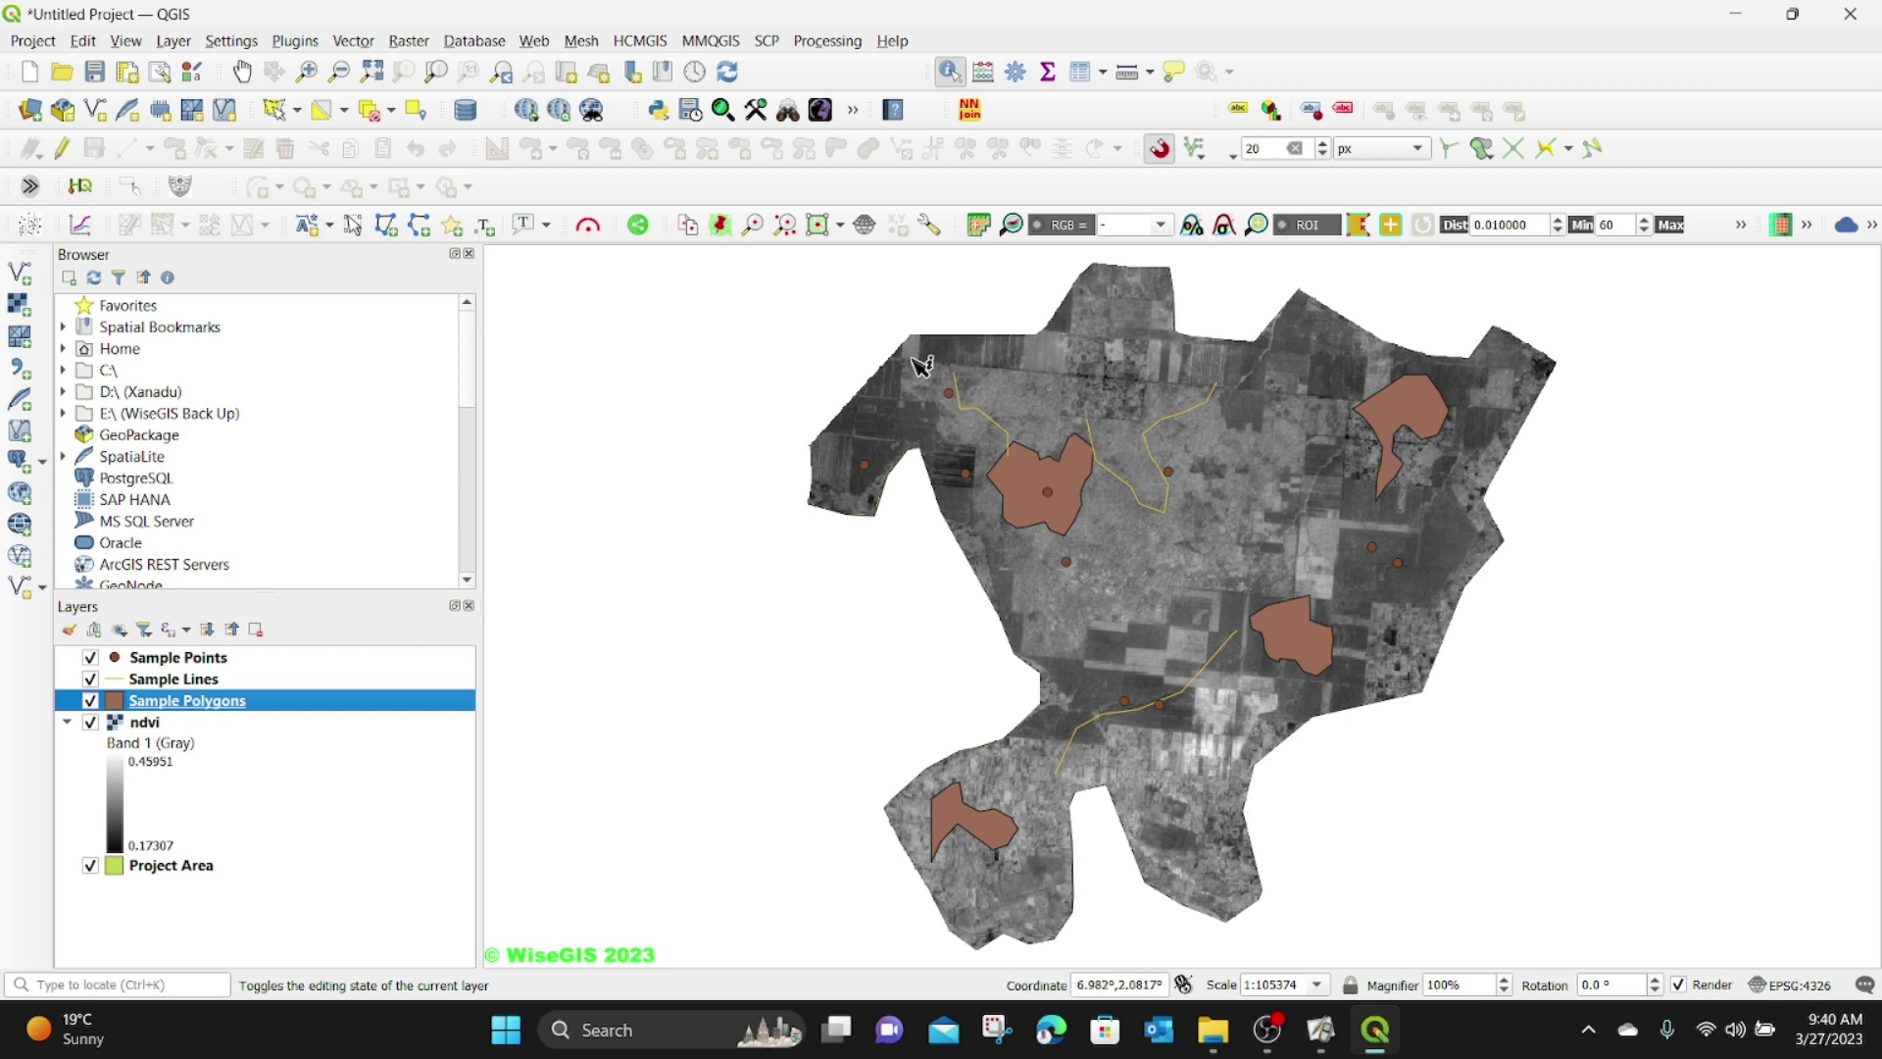
- Open the plugin manager and search all available plugins for EXTRA
{"action": "left_click", "coordinate": [295, 41]}
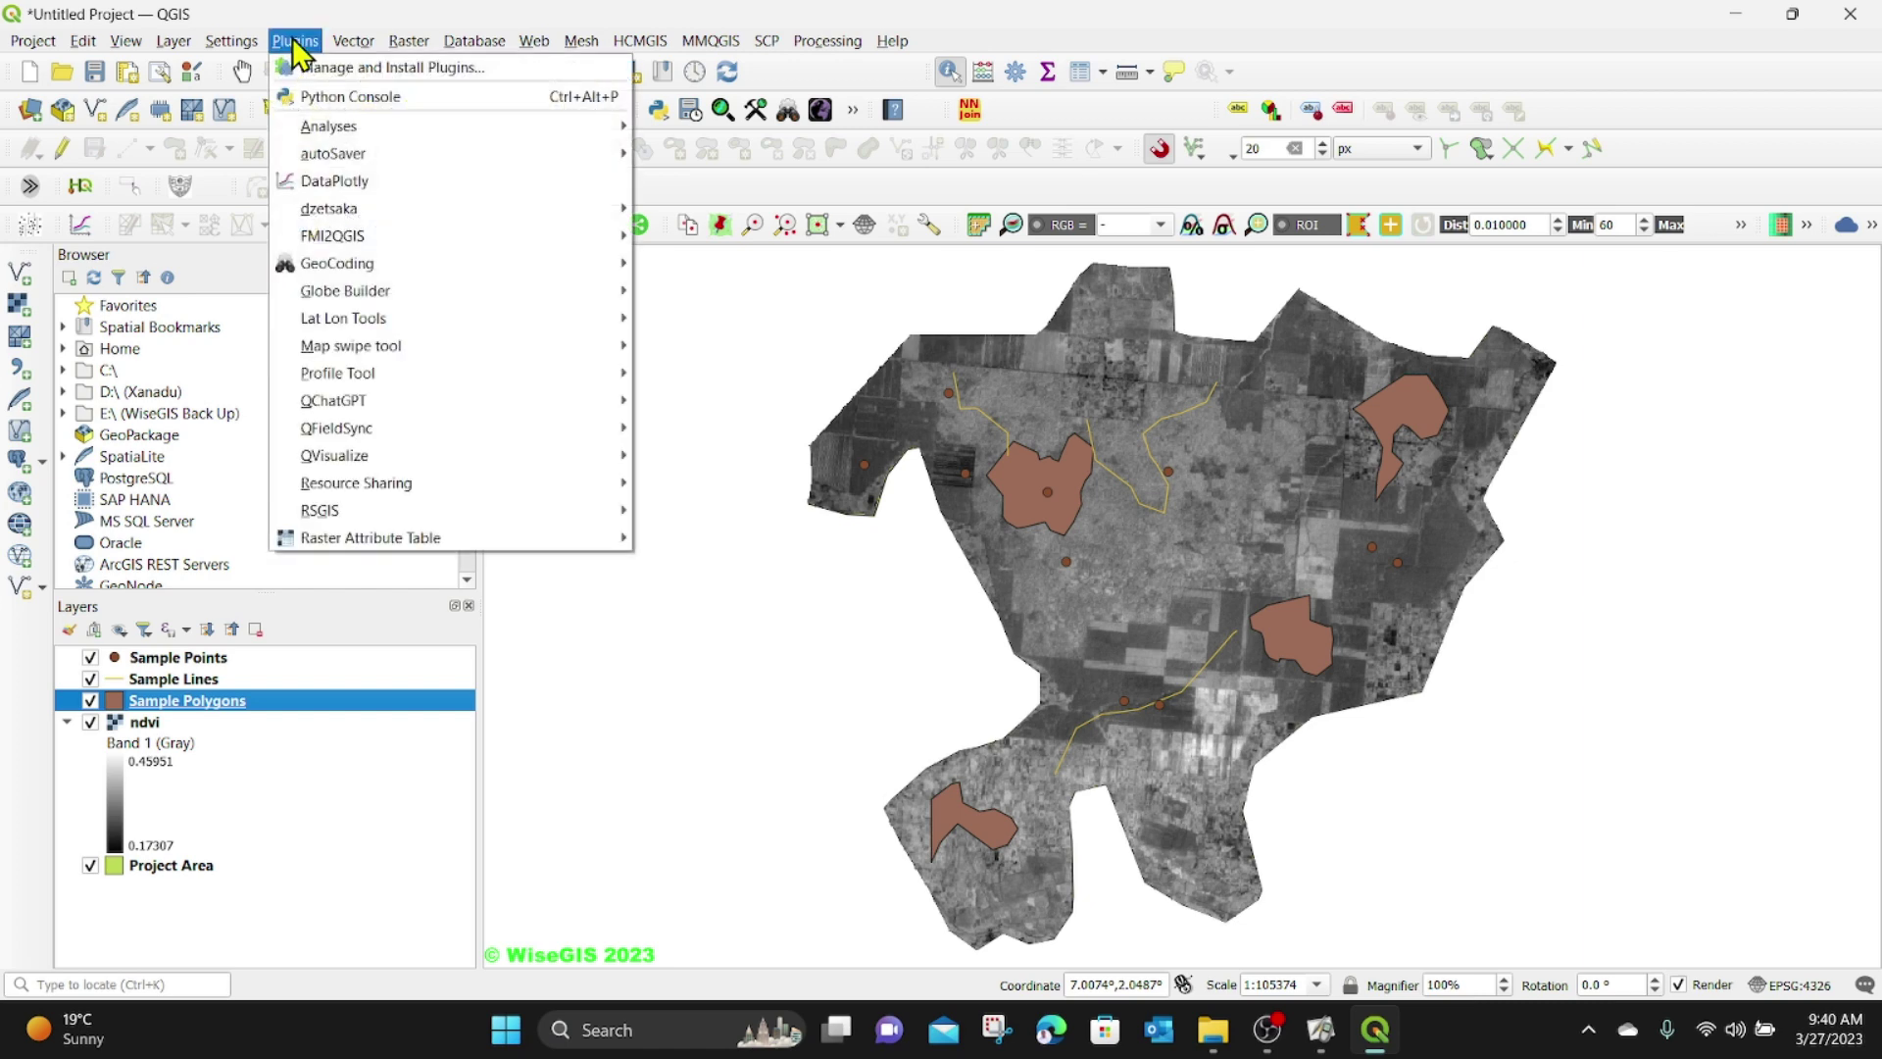
{"action": "left_click", "coordinate": [318, 67]}
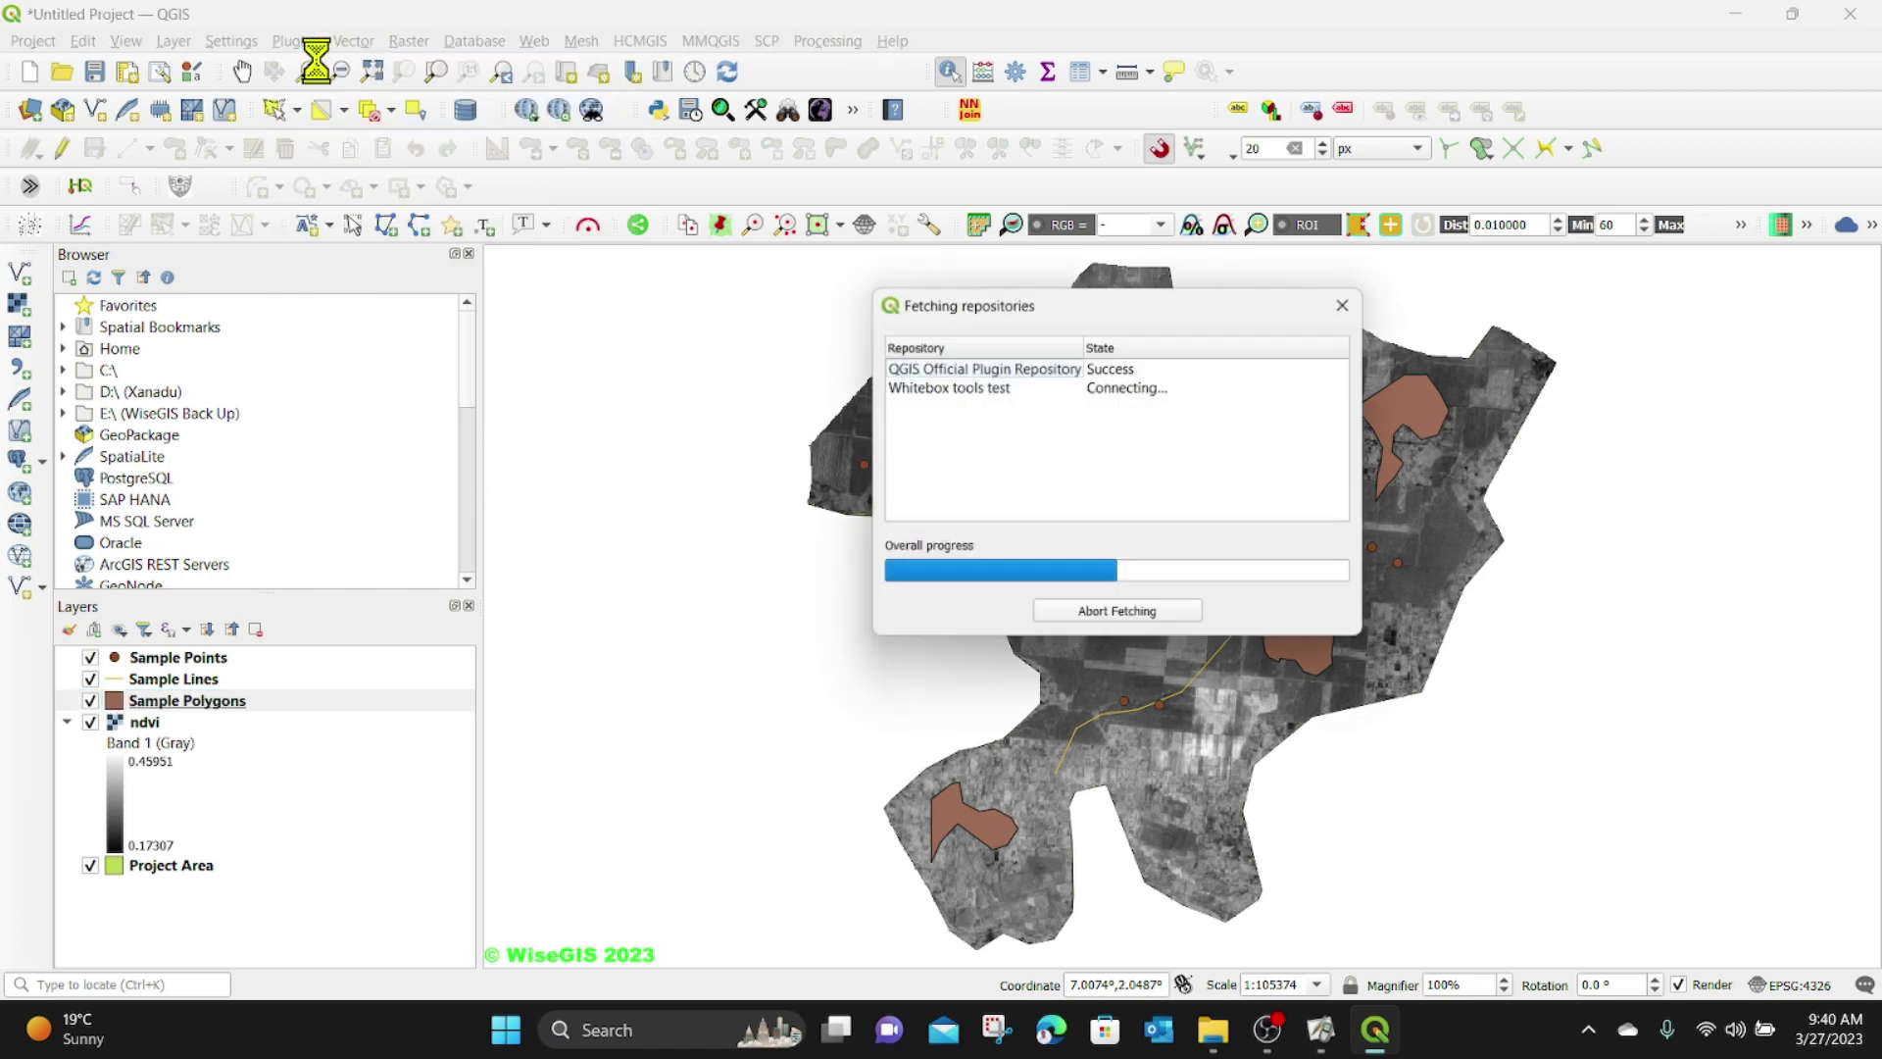
{"action": "type", "text": "EXTR"}
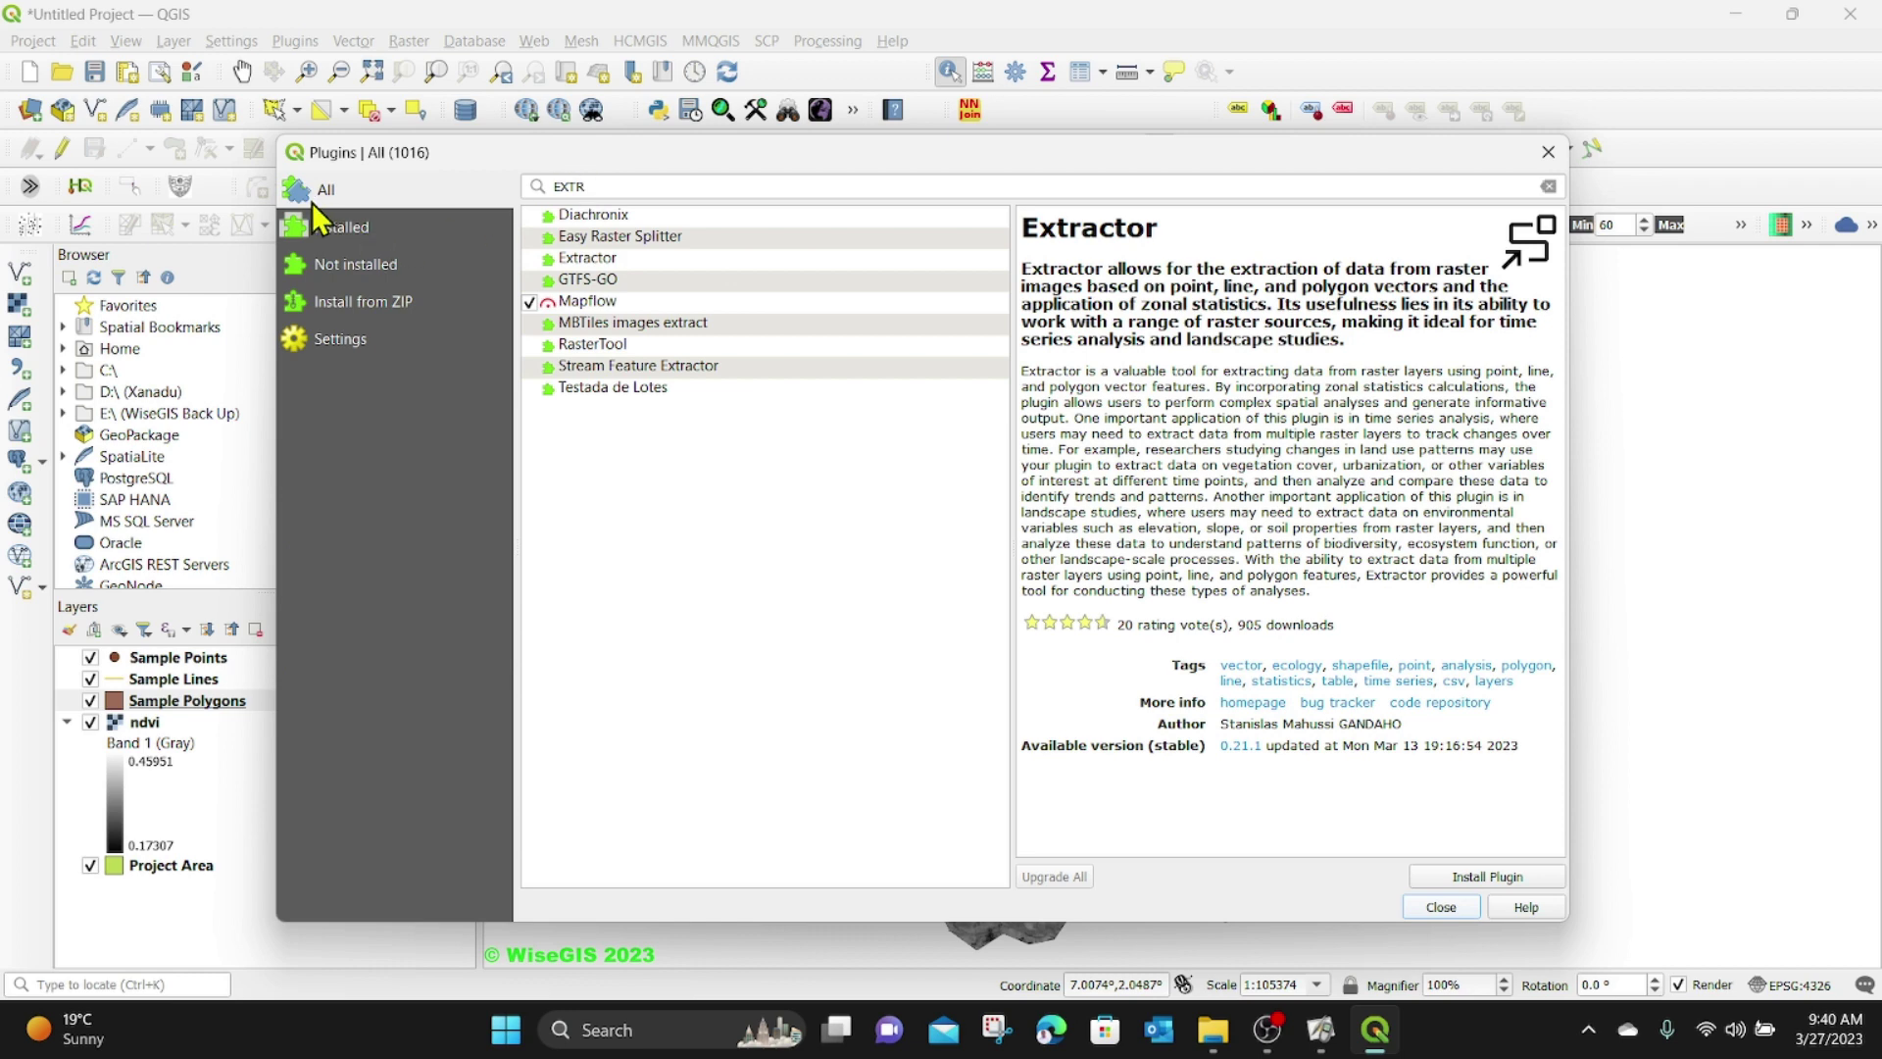
{"action": "left_click", "coordinate": [362, 227]}
{"action": "left_click", "coordinate": [393, 196]}
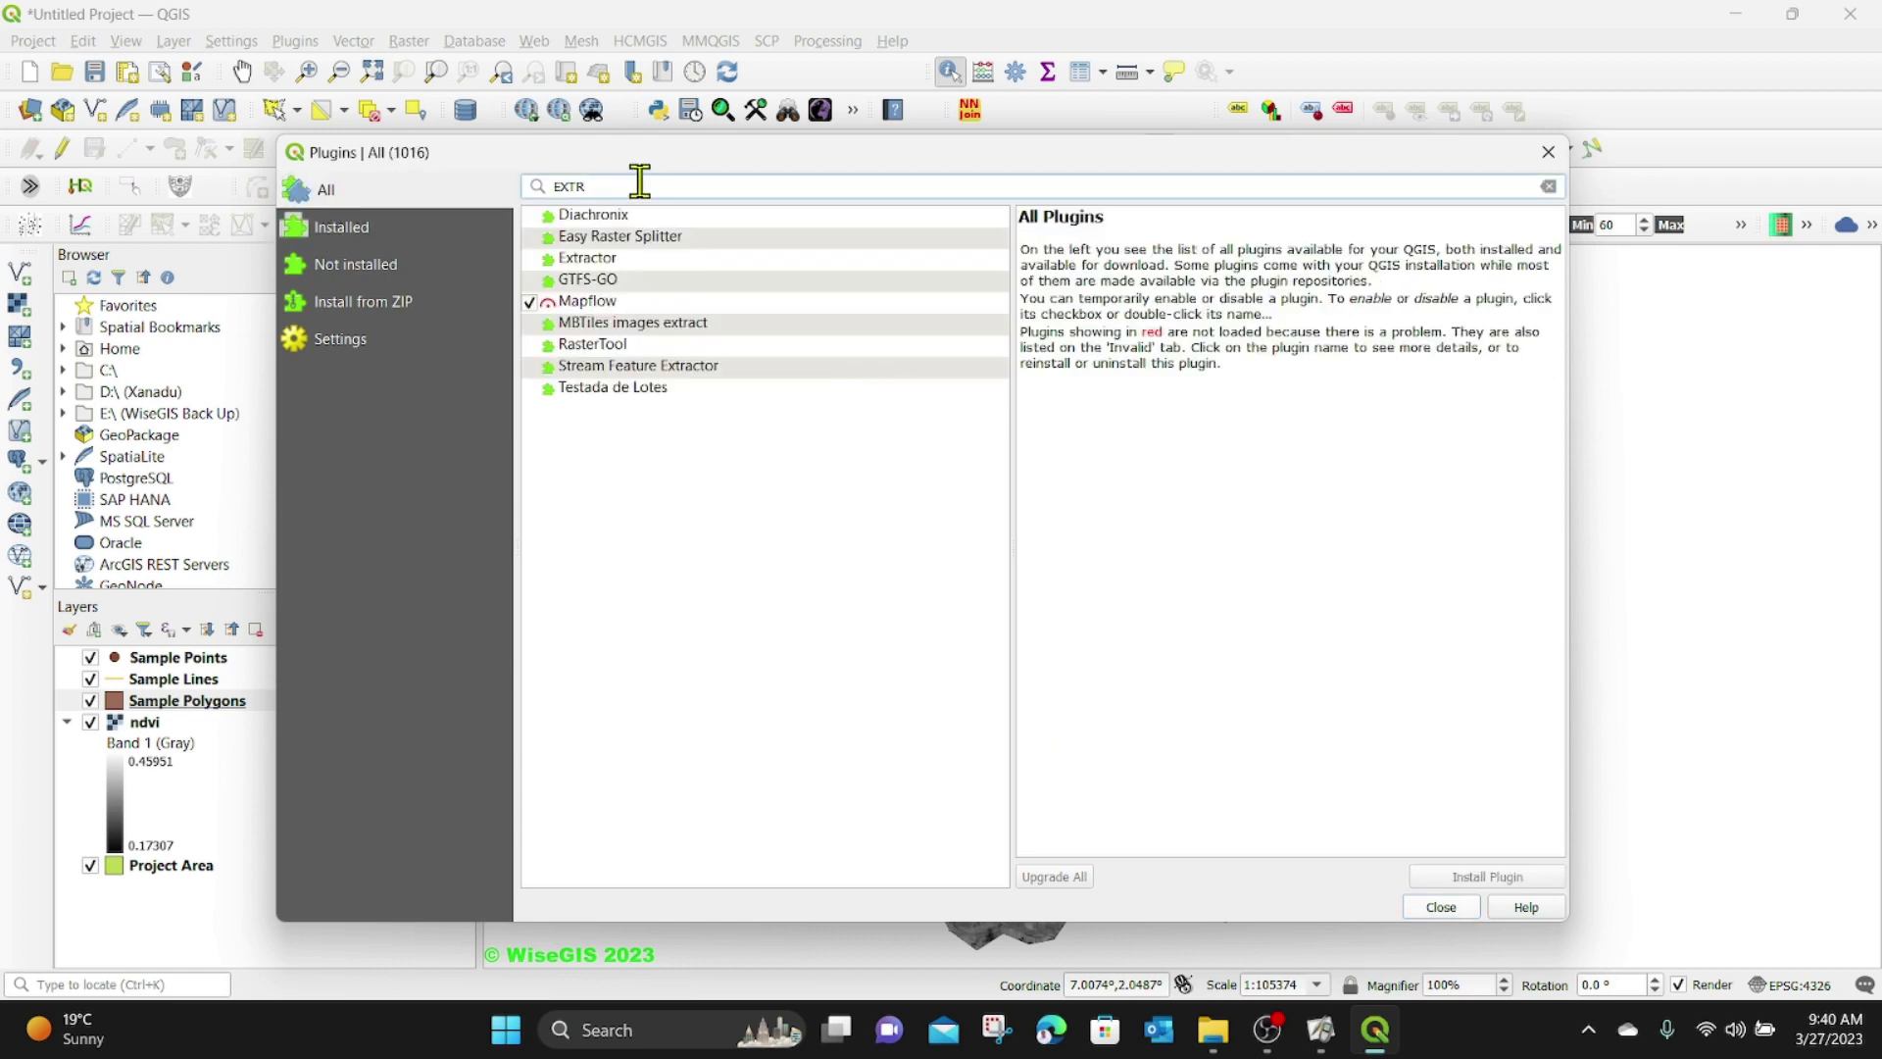
{"action": "key", "text": "BackSpace"}
{"action": "key", "text": "BackSpace"}
{"action": "key", "text": "BackSpace"}
{"action": "key", "text": "BackSpace"}
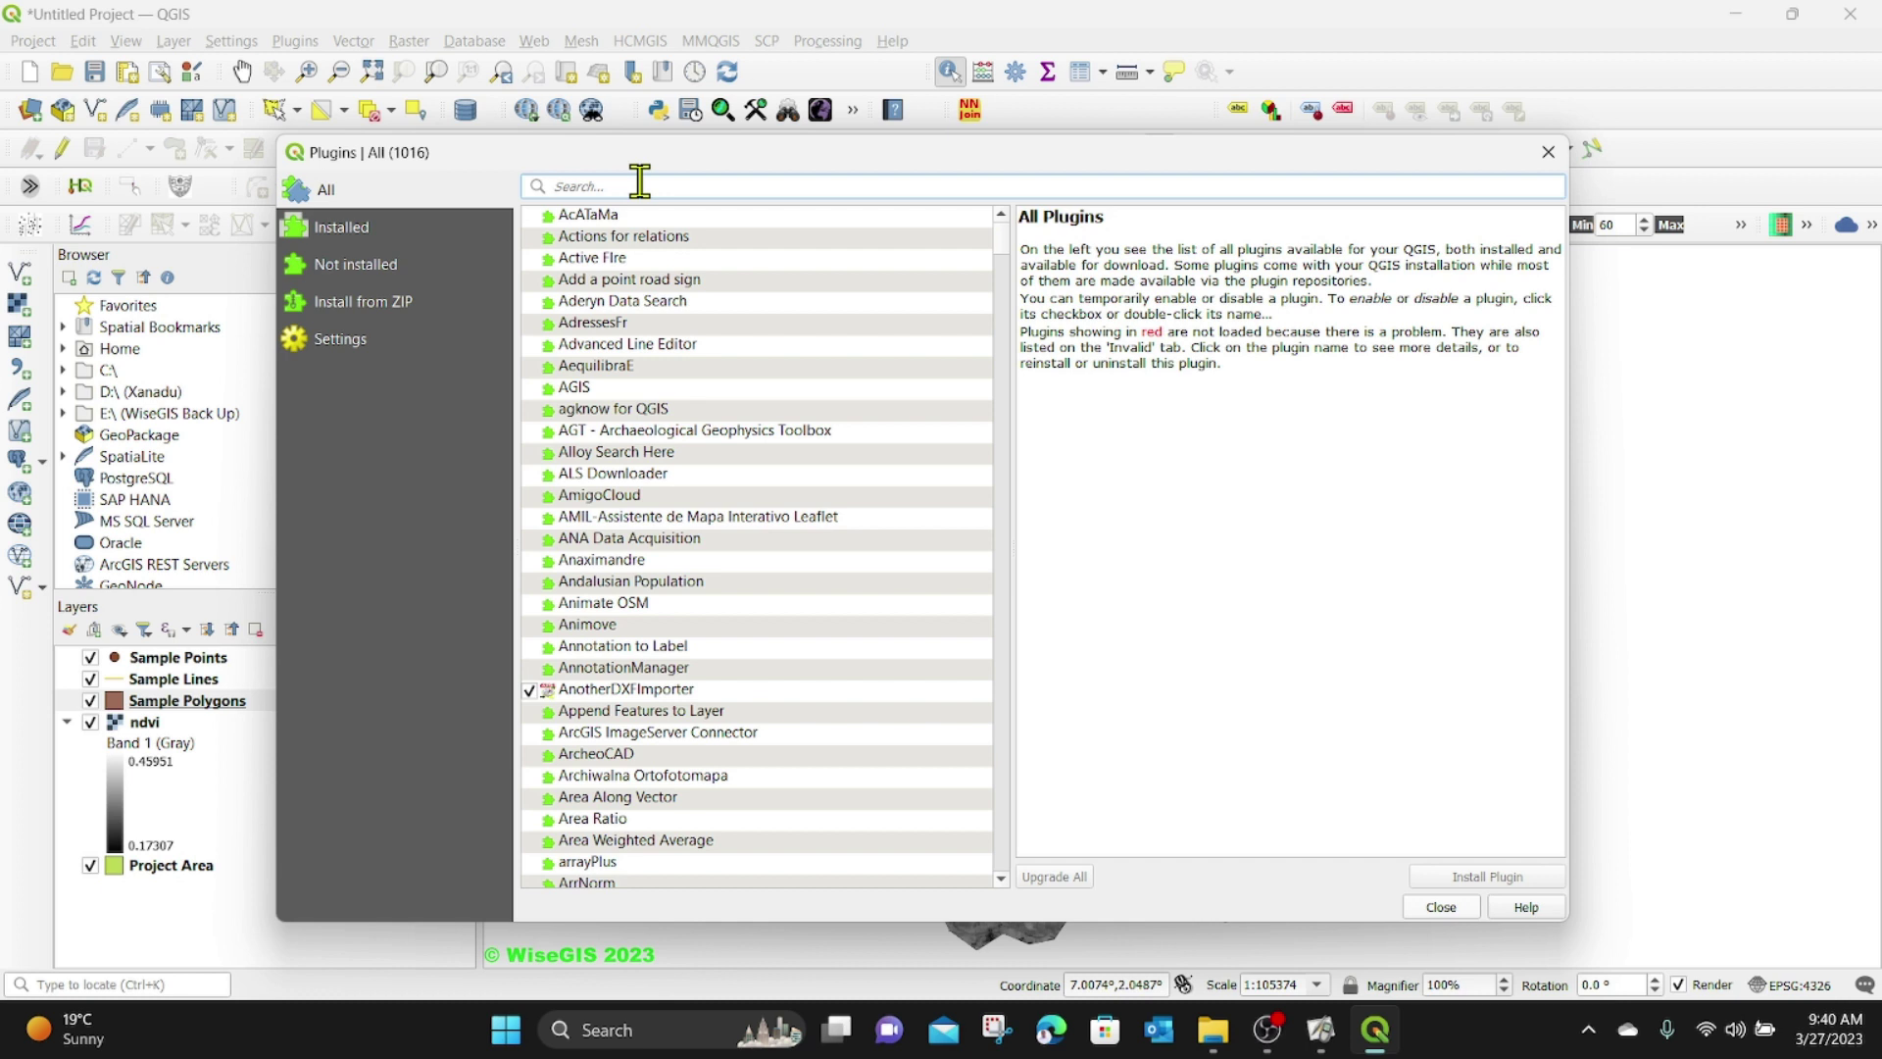
{"action": "type", "text": "EXTRA"}
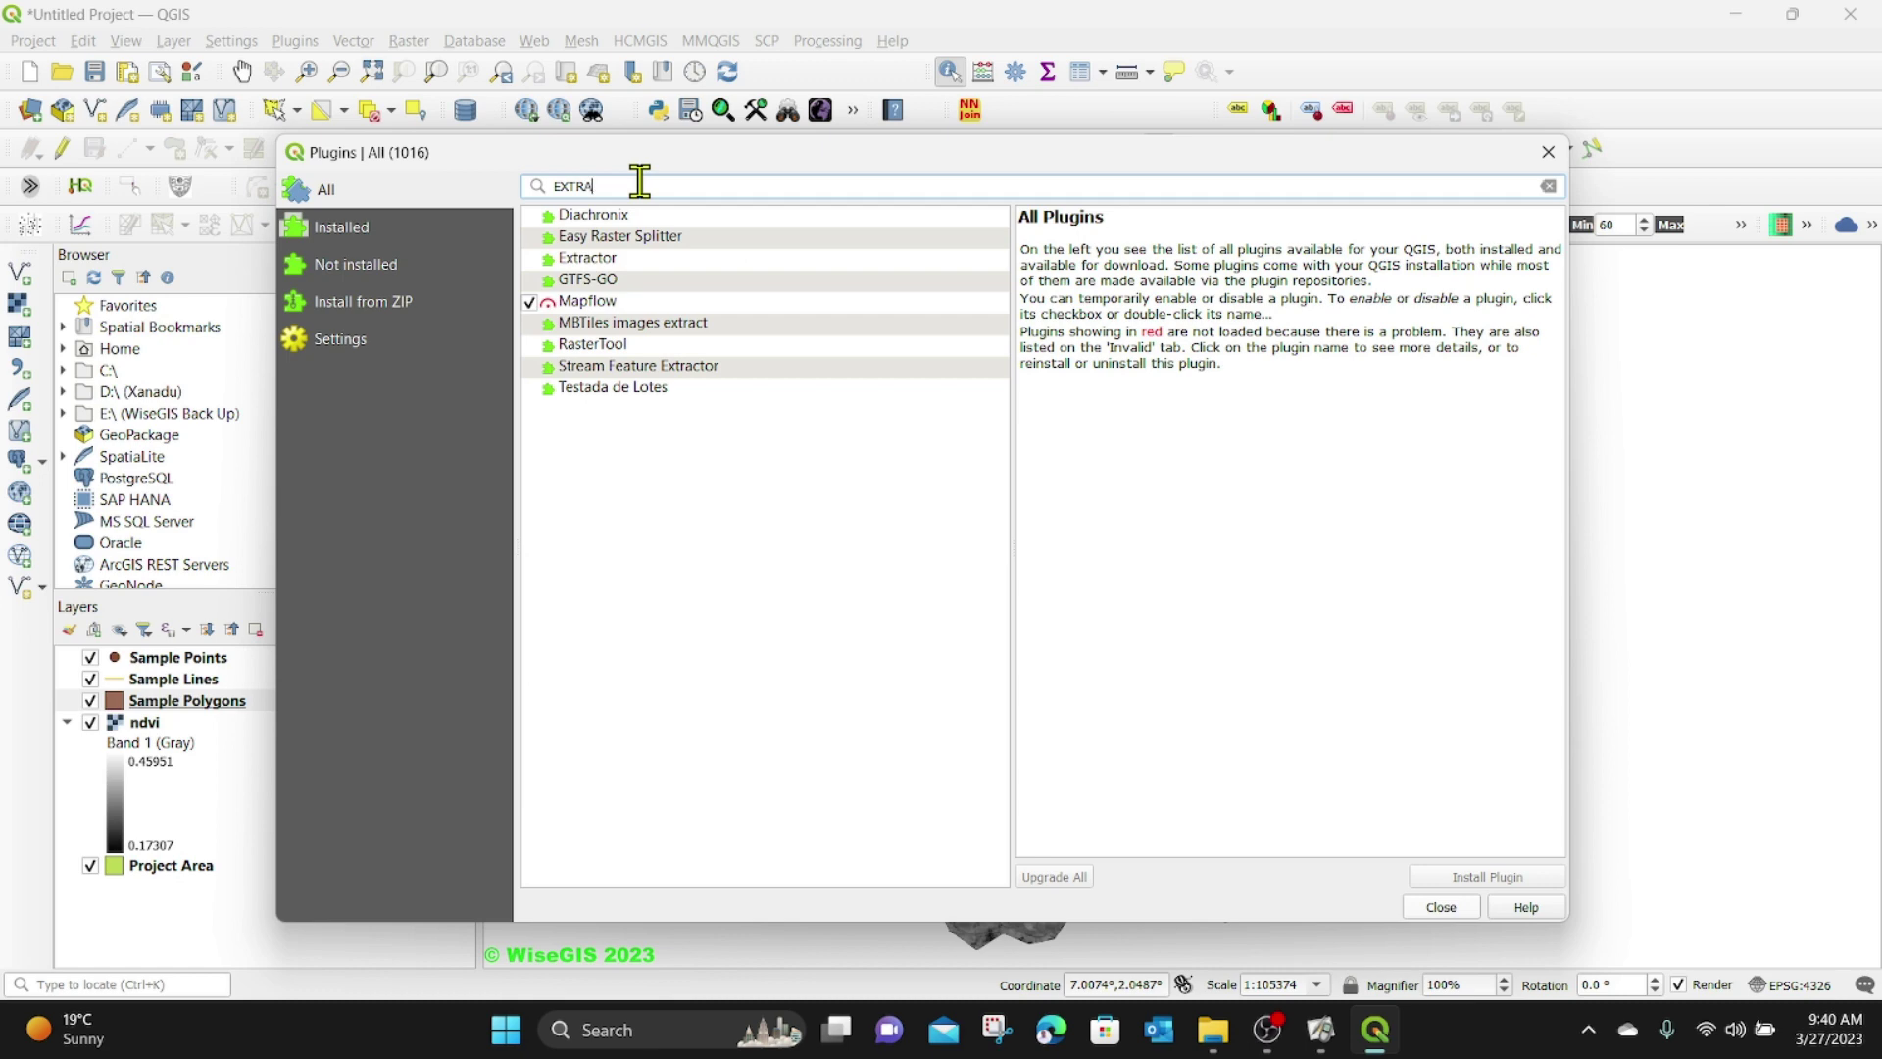
- Install the Extractor plugin and close the plugin manager
{"action": "left_click", "coordinate": [595, 259]}
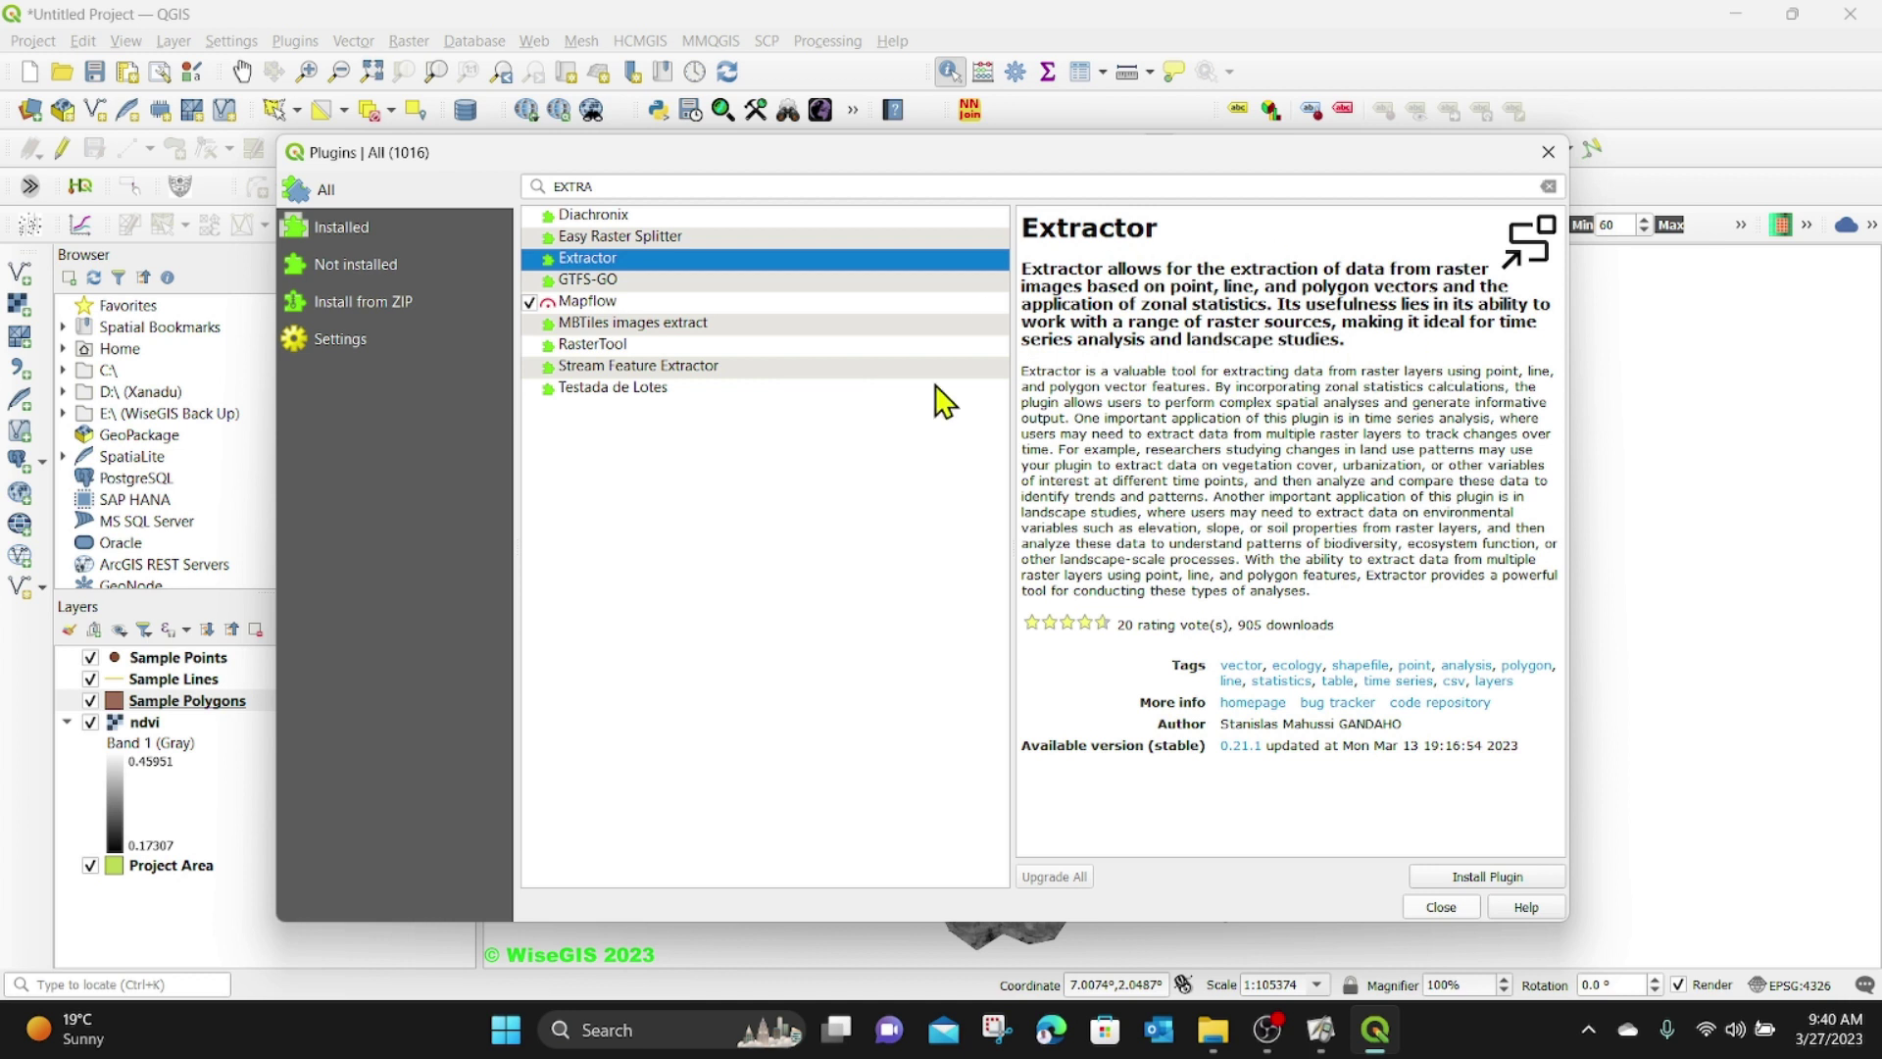
{"action": "left_click_drag", "start_coordinate": [1268, 624], "coordinate": [1219, 613]}
{"action": "left_click", "coordinate": [1273, 630]}
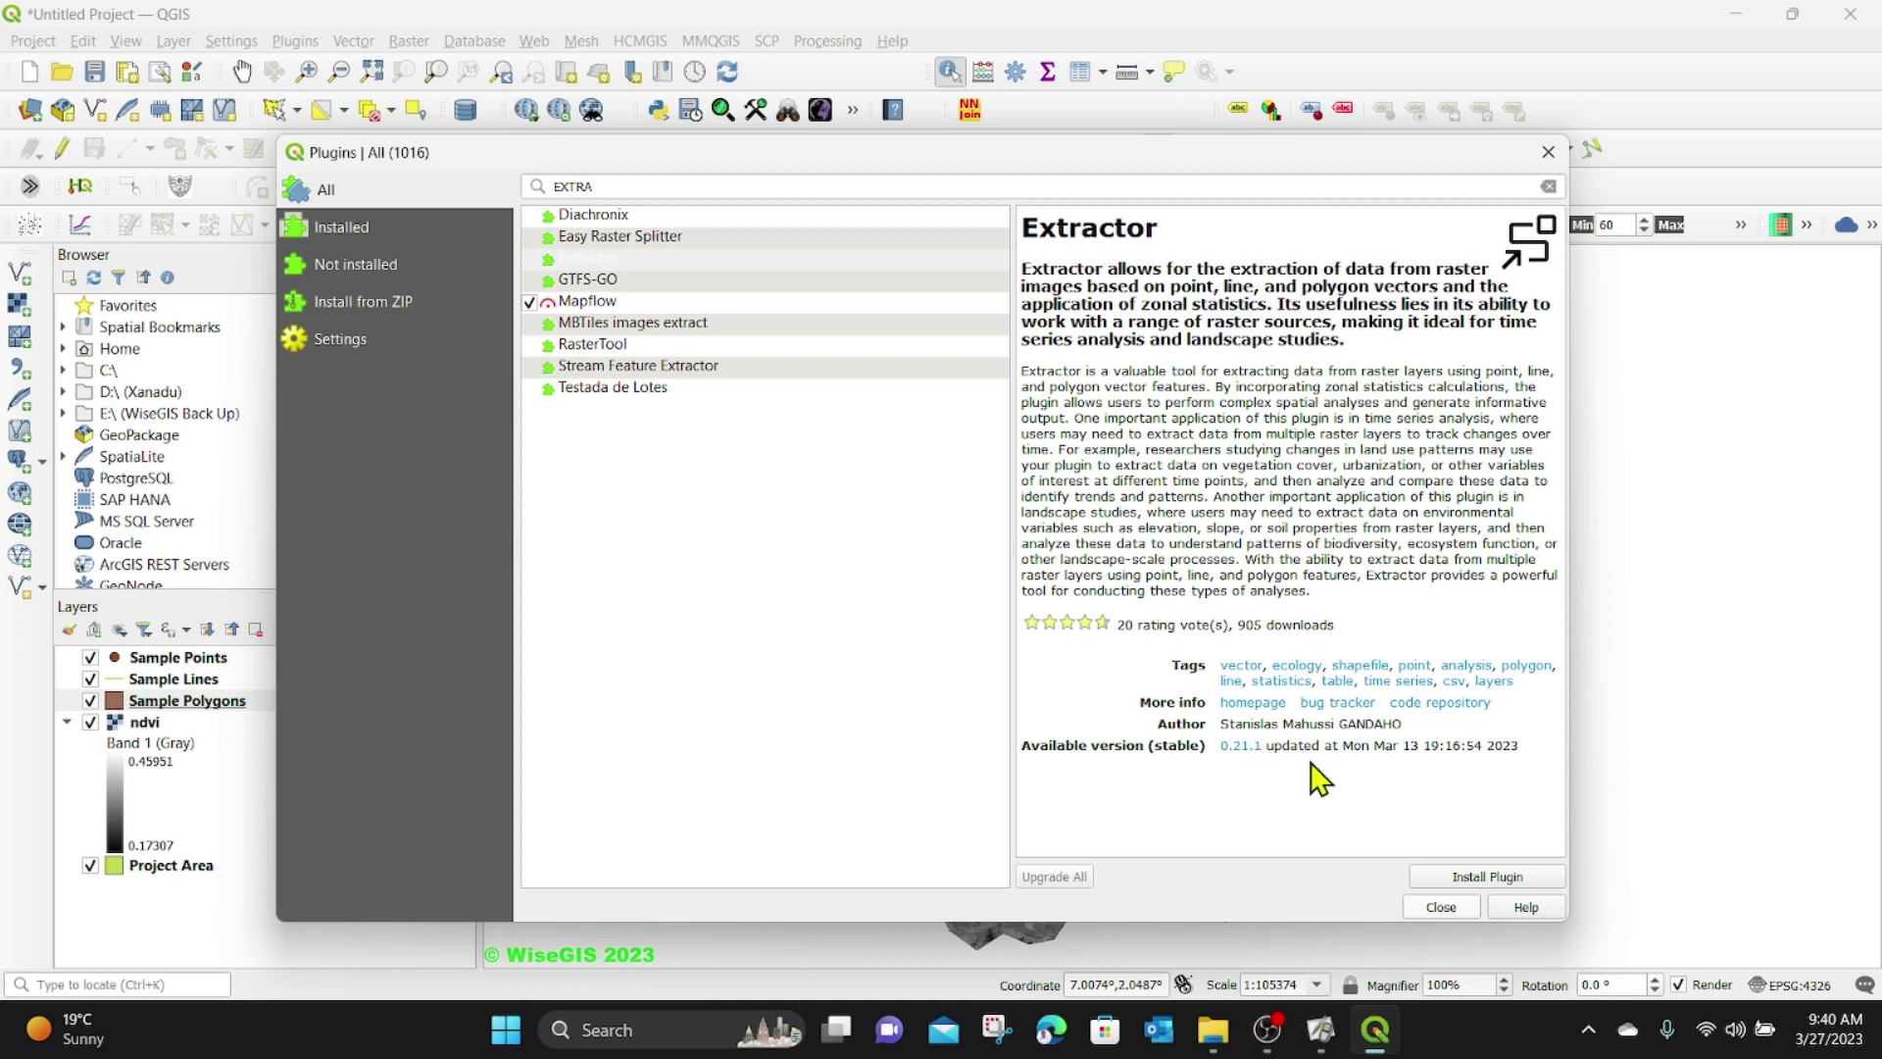
{"action": "left_click", "coordinate": [1462, 878]}
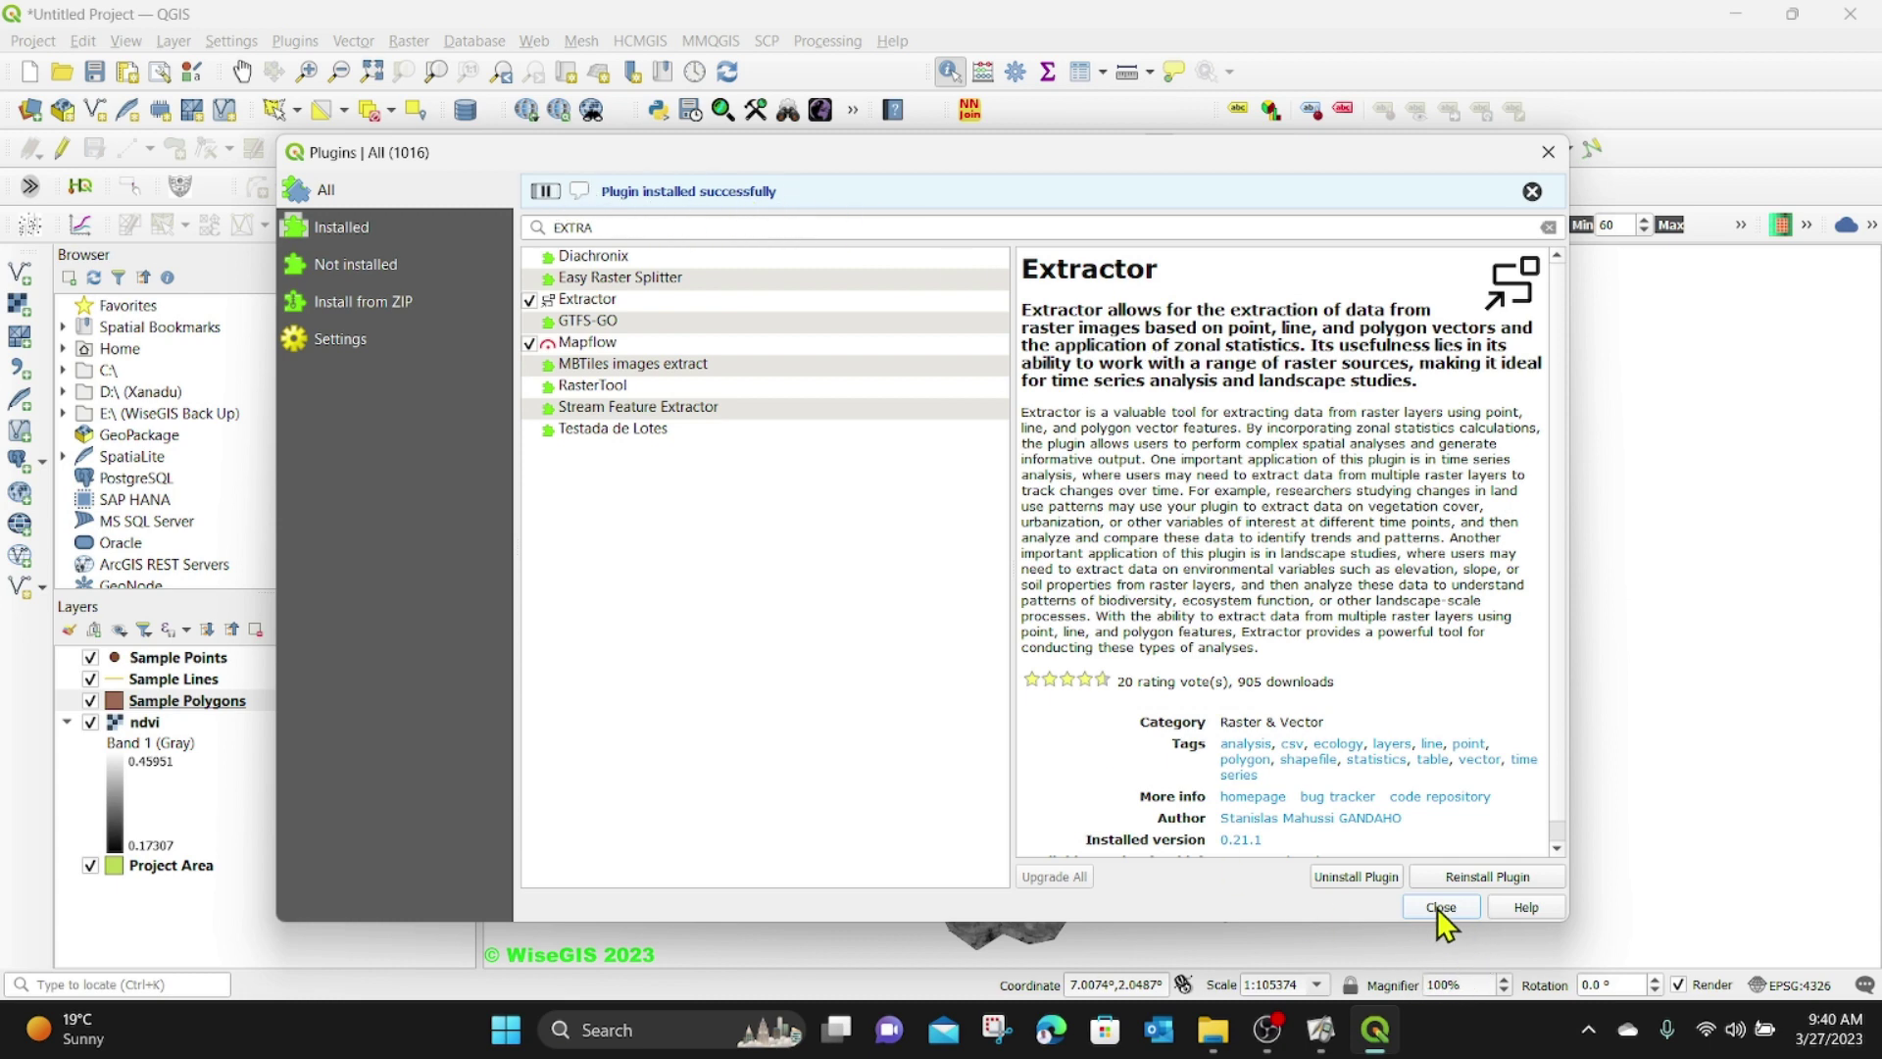
{"action": "left_click", "coordinate": [1441, 907]}
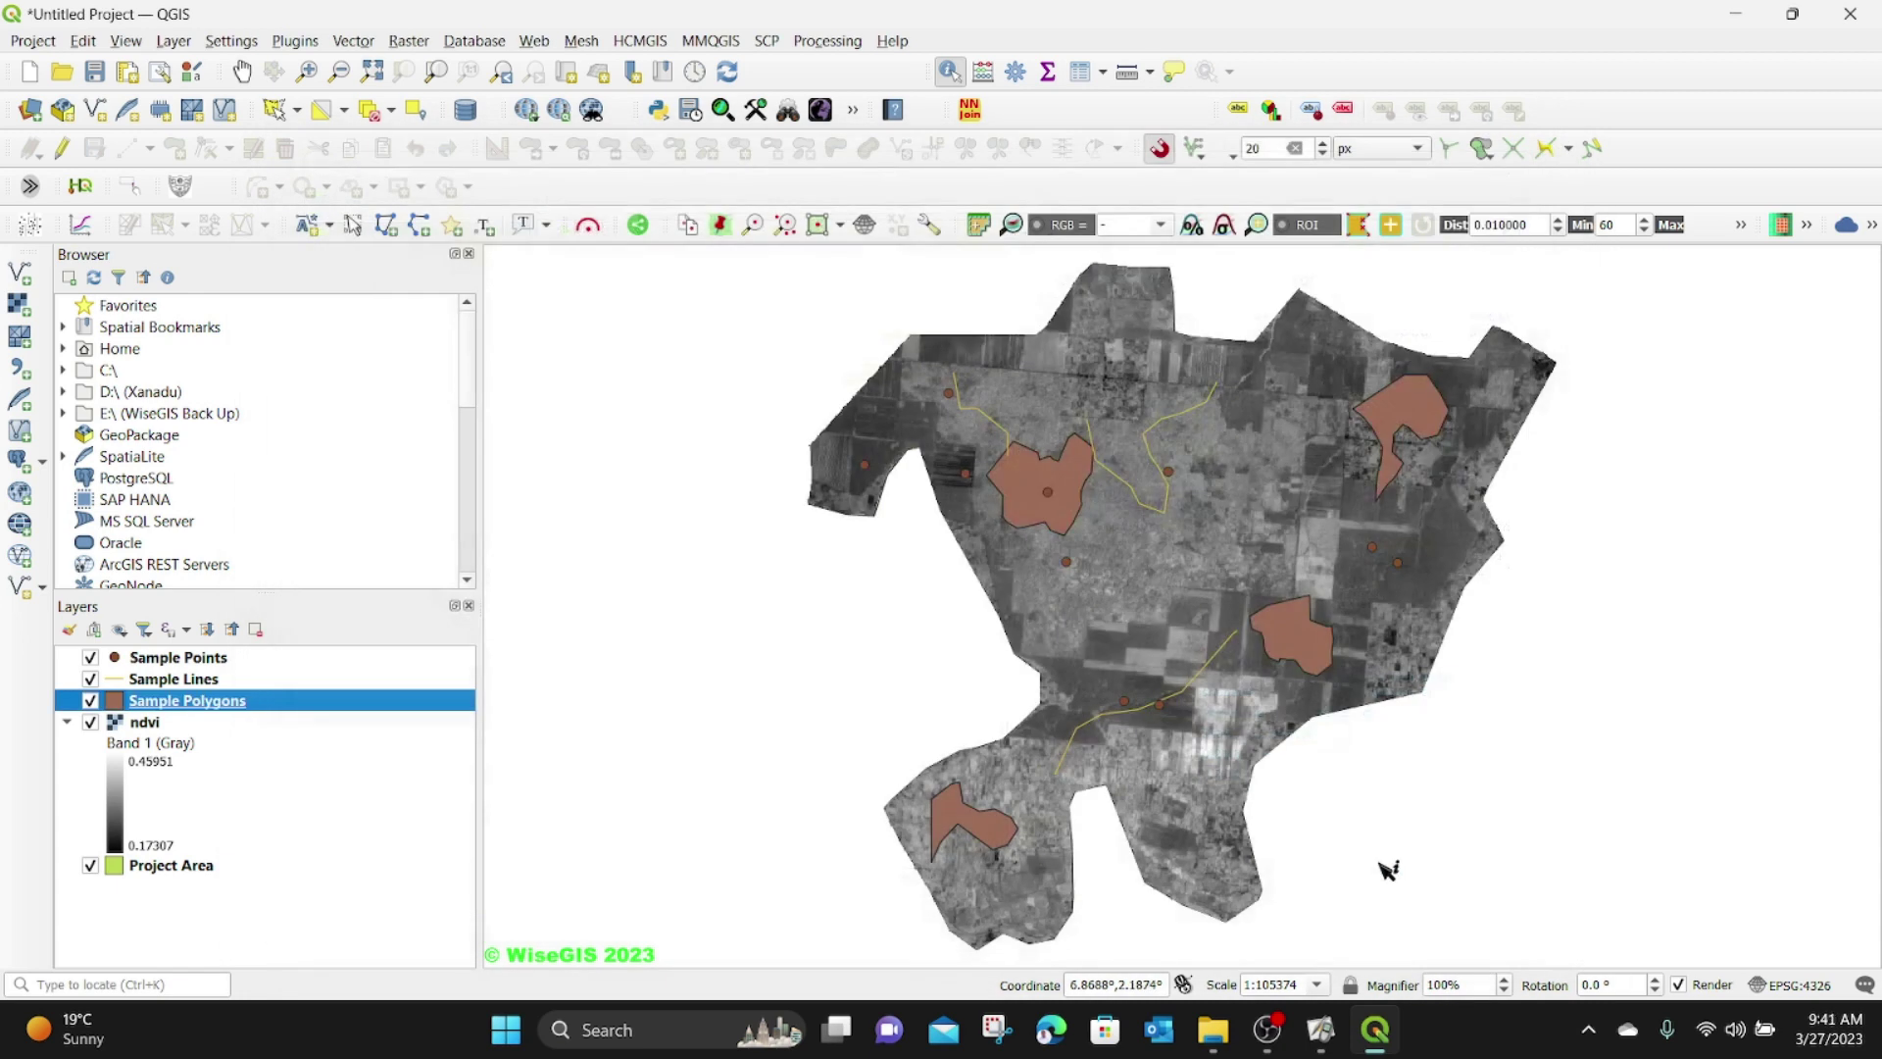
- Open the Extractor tool from the raster tools
{"action": "left_click", "coordinate": [409, 40]}
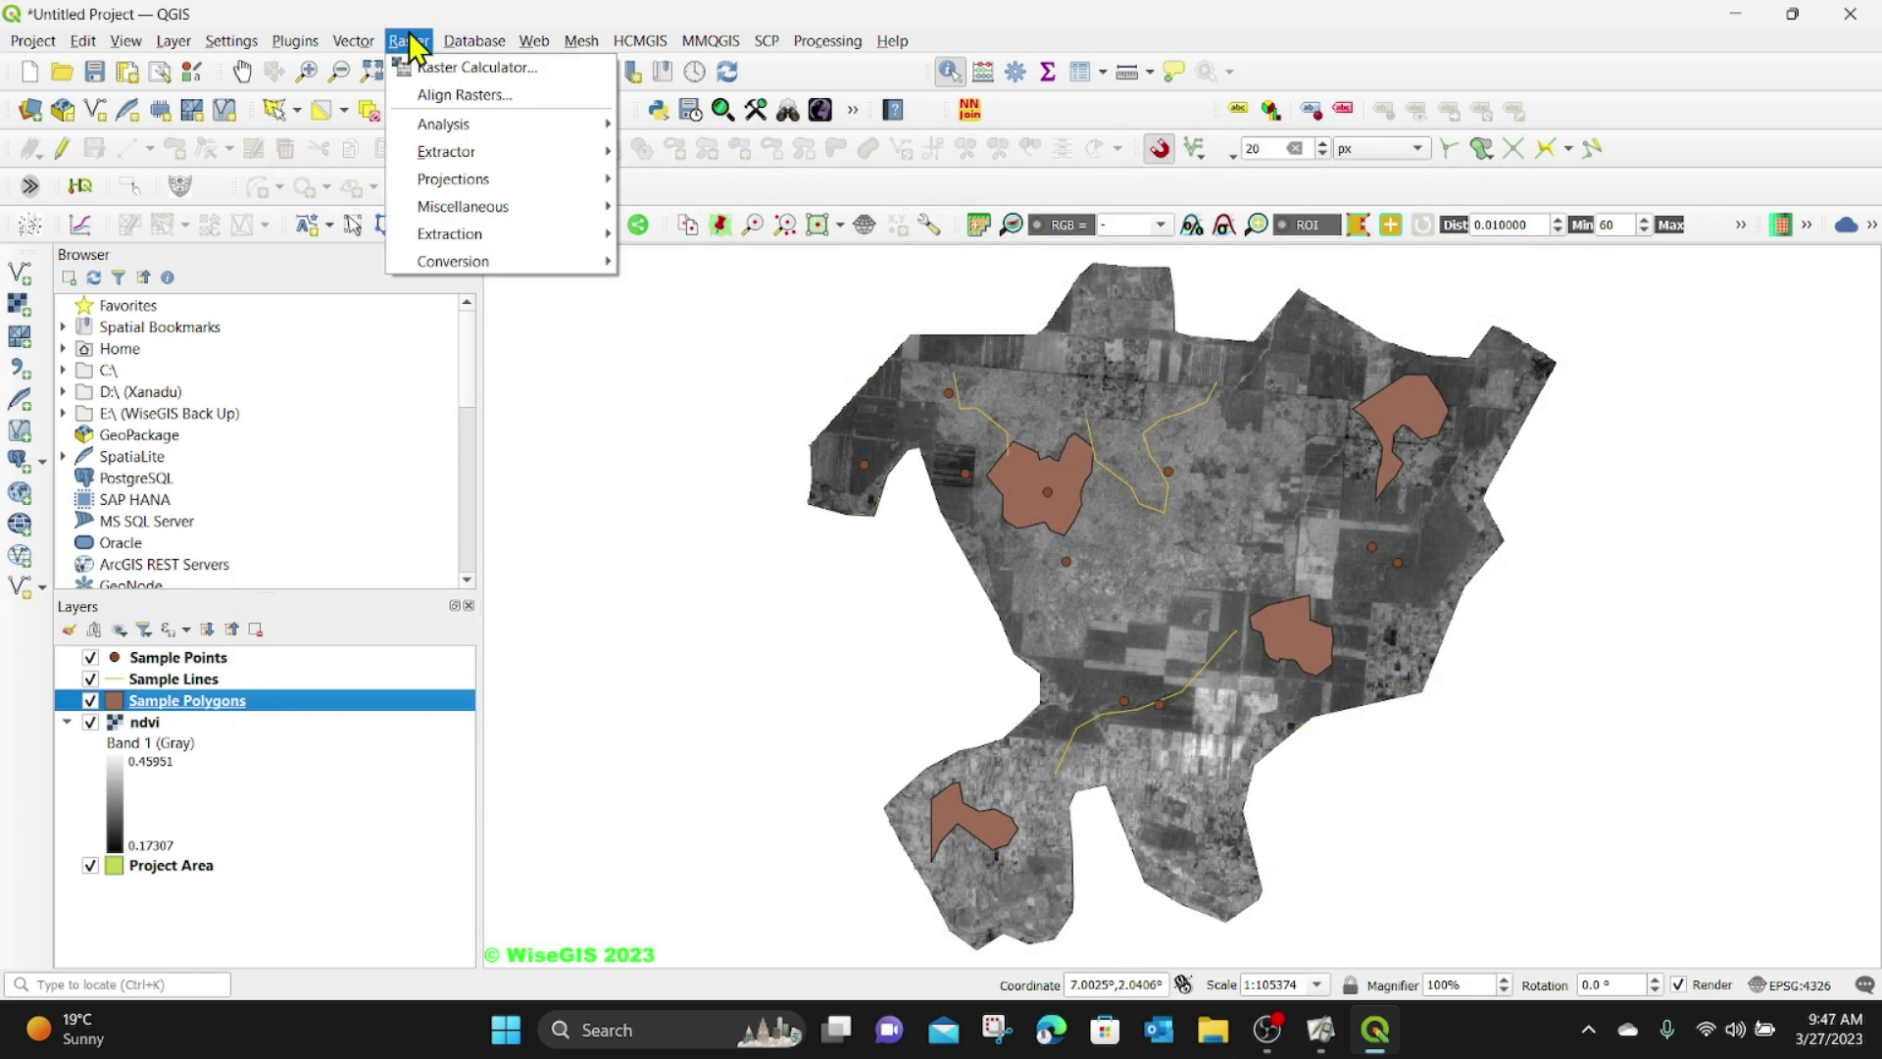
{"action": "mouse_move", "coordinate": [446, 152]}
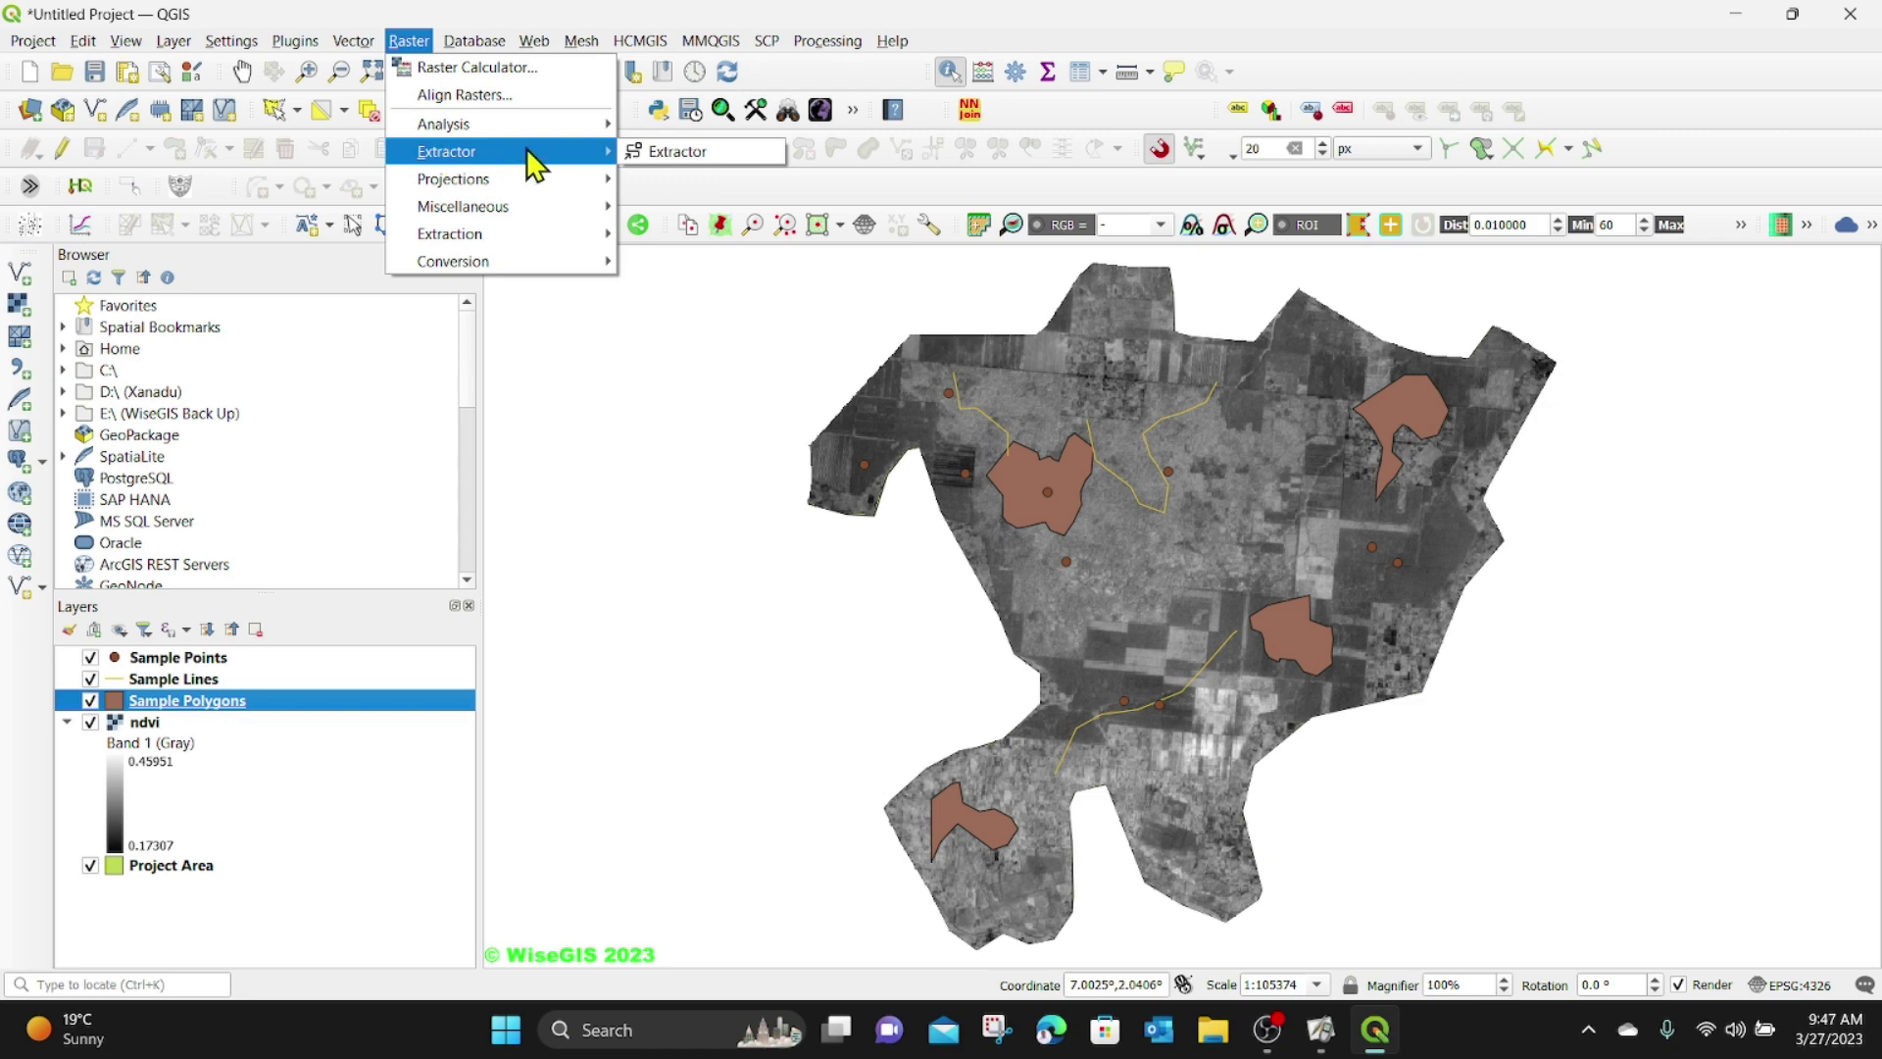
{"action": "left_click", "coordinate": [691, 149]}
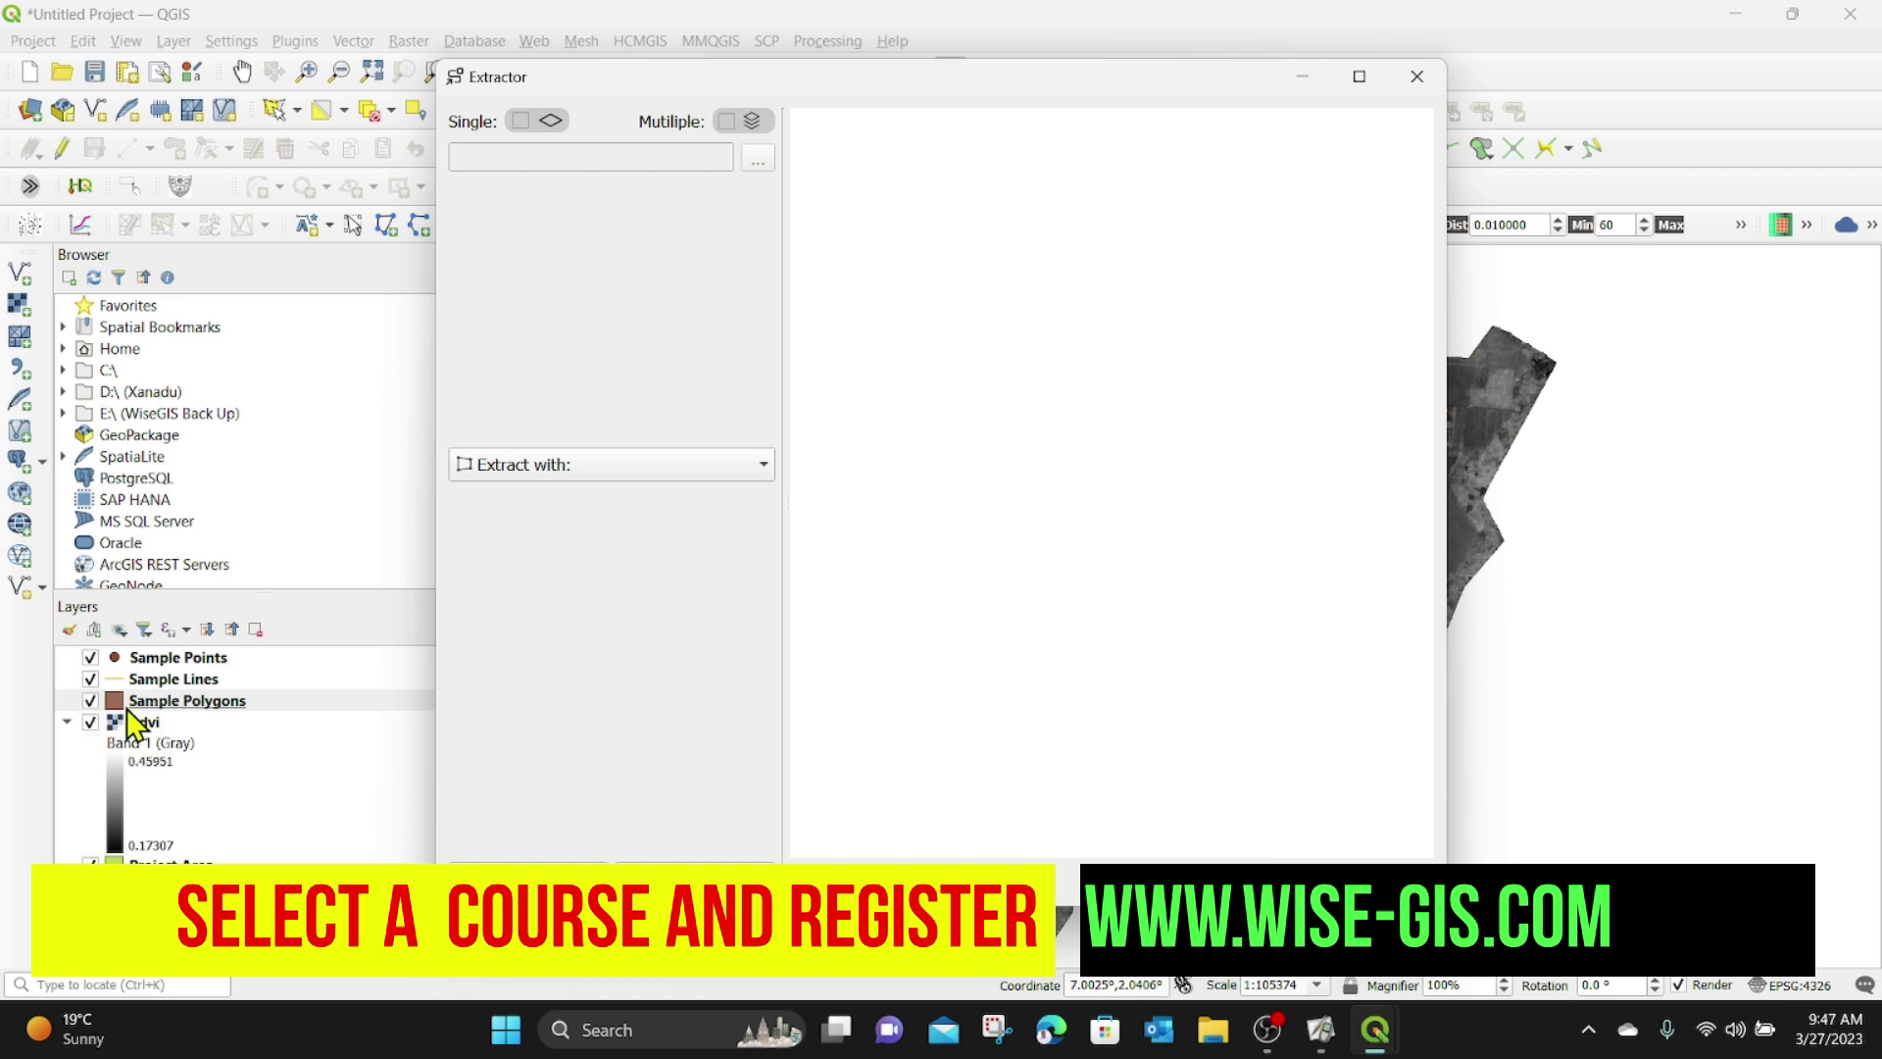
- Enable single-raster extraction and load ndvi.tif from the Raster folder as the input raster
{"action": "left_click", "coordinate": [520, 121]}
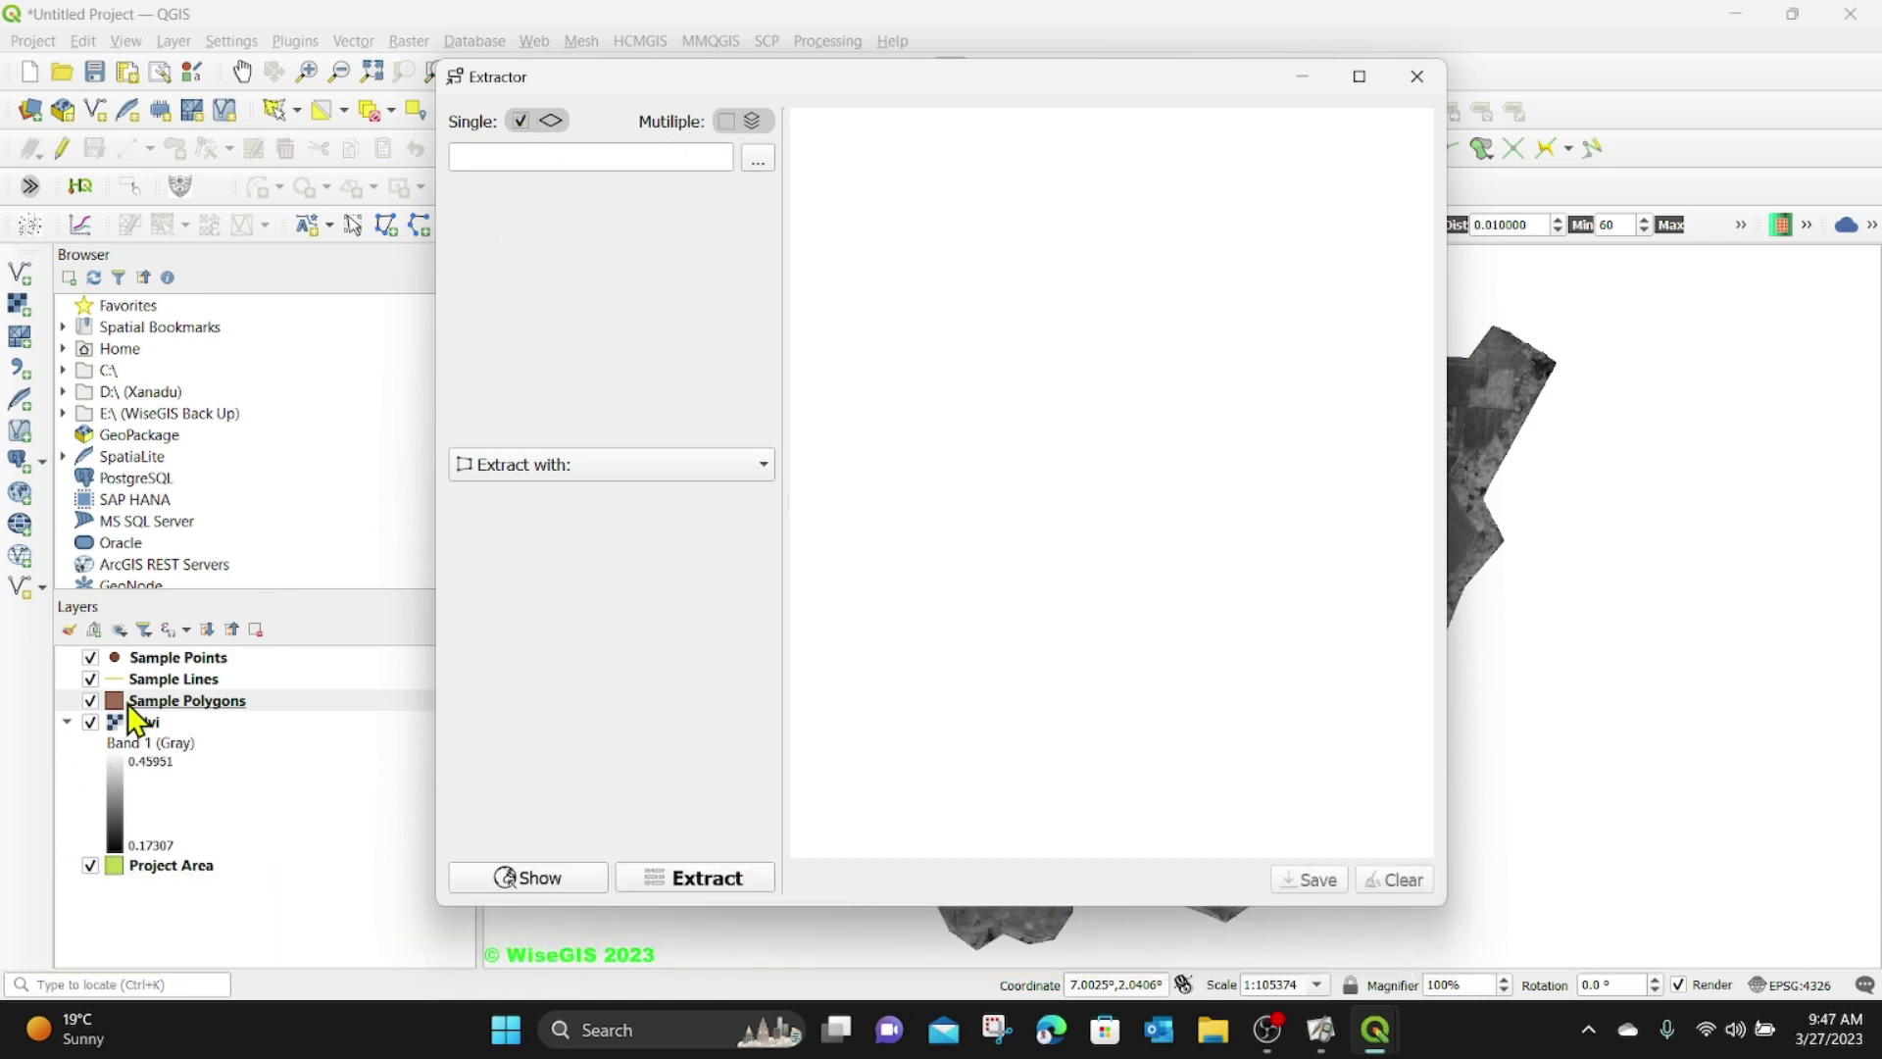
{"action": "left_click", "coordinate": [760, 160]}
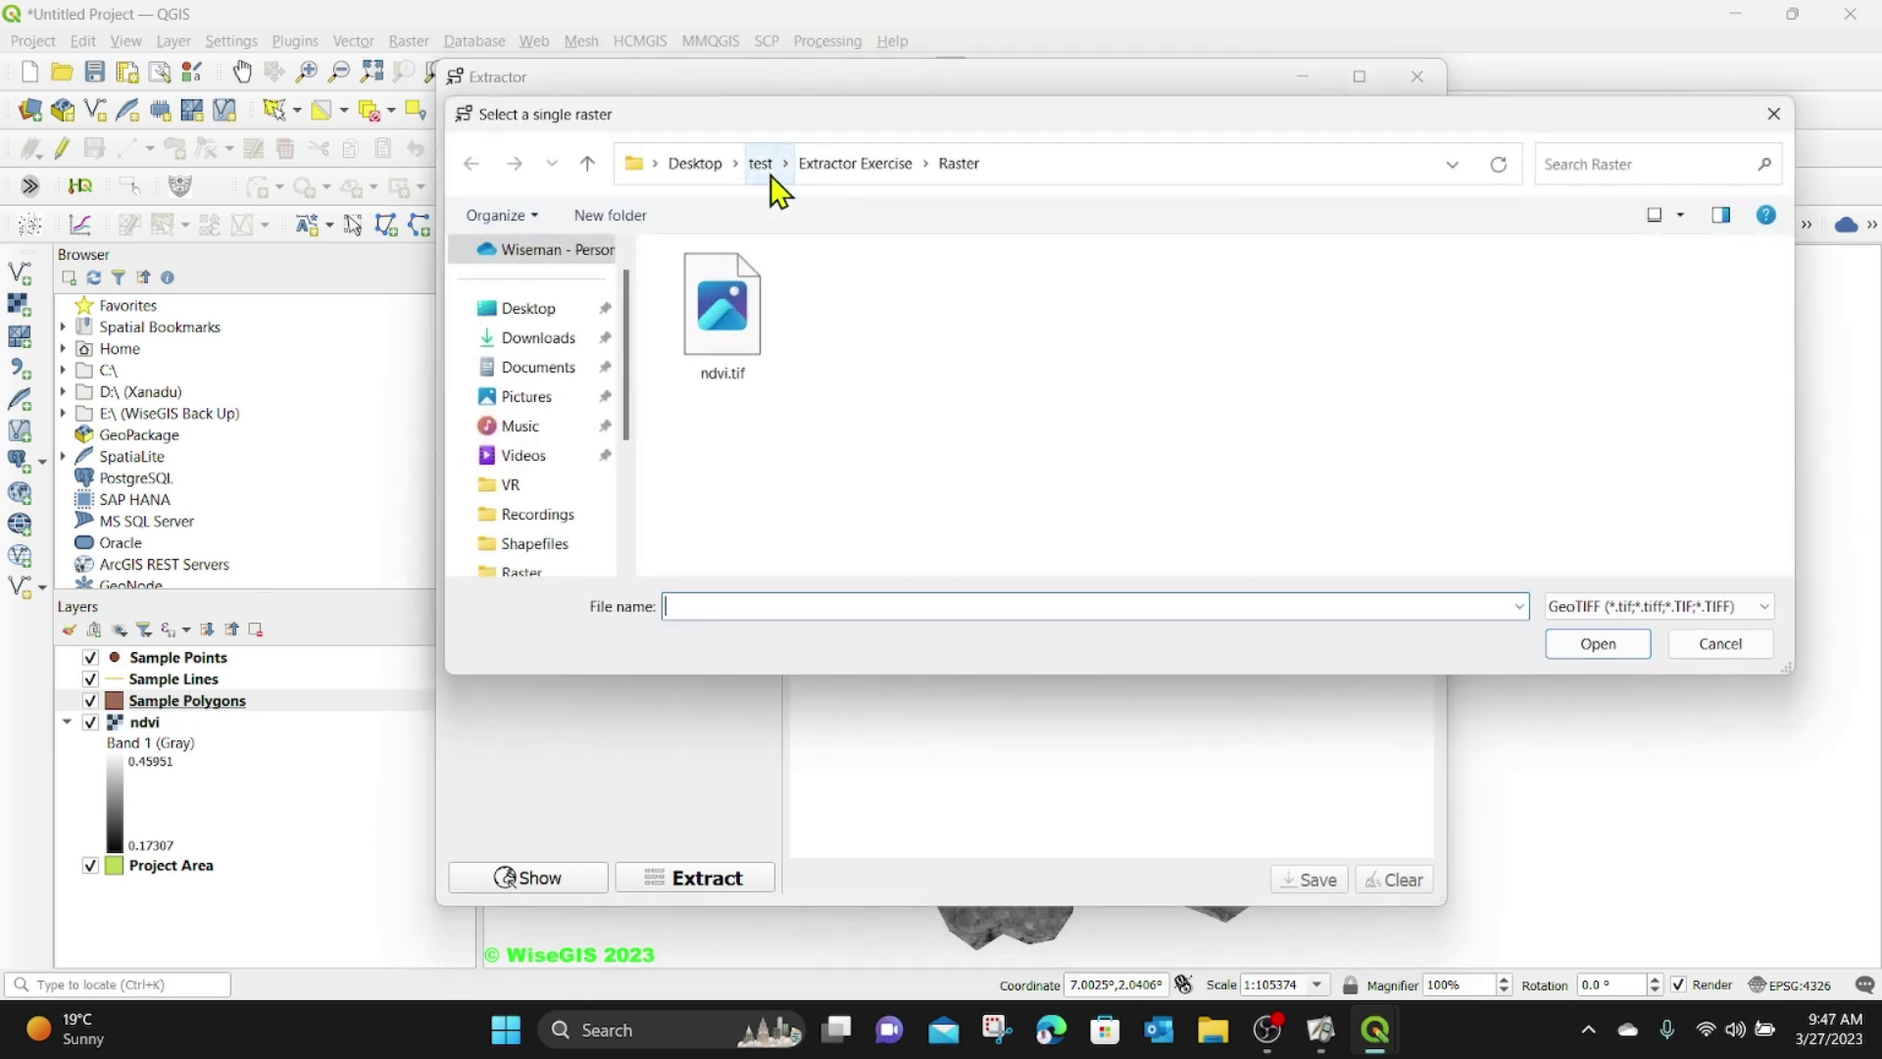
{"action": "left_click", "coordinate": [719, 324]}
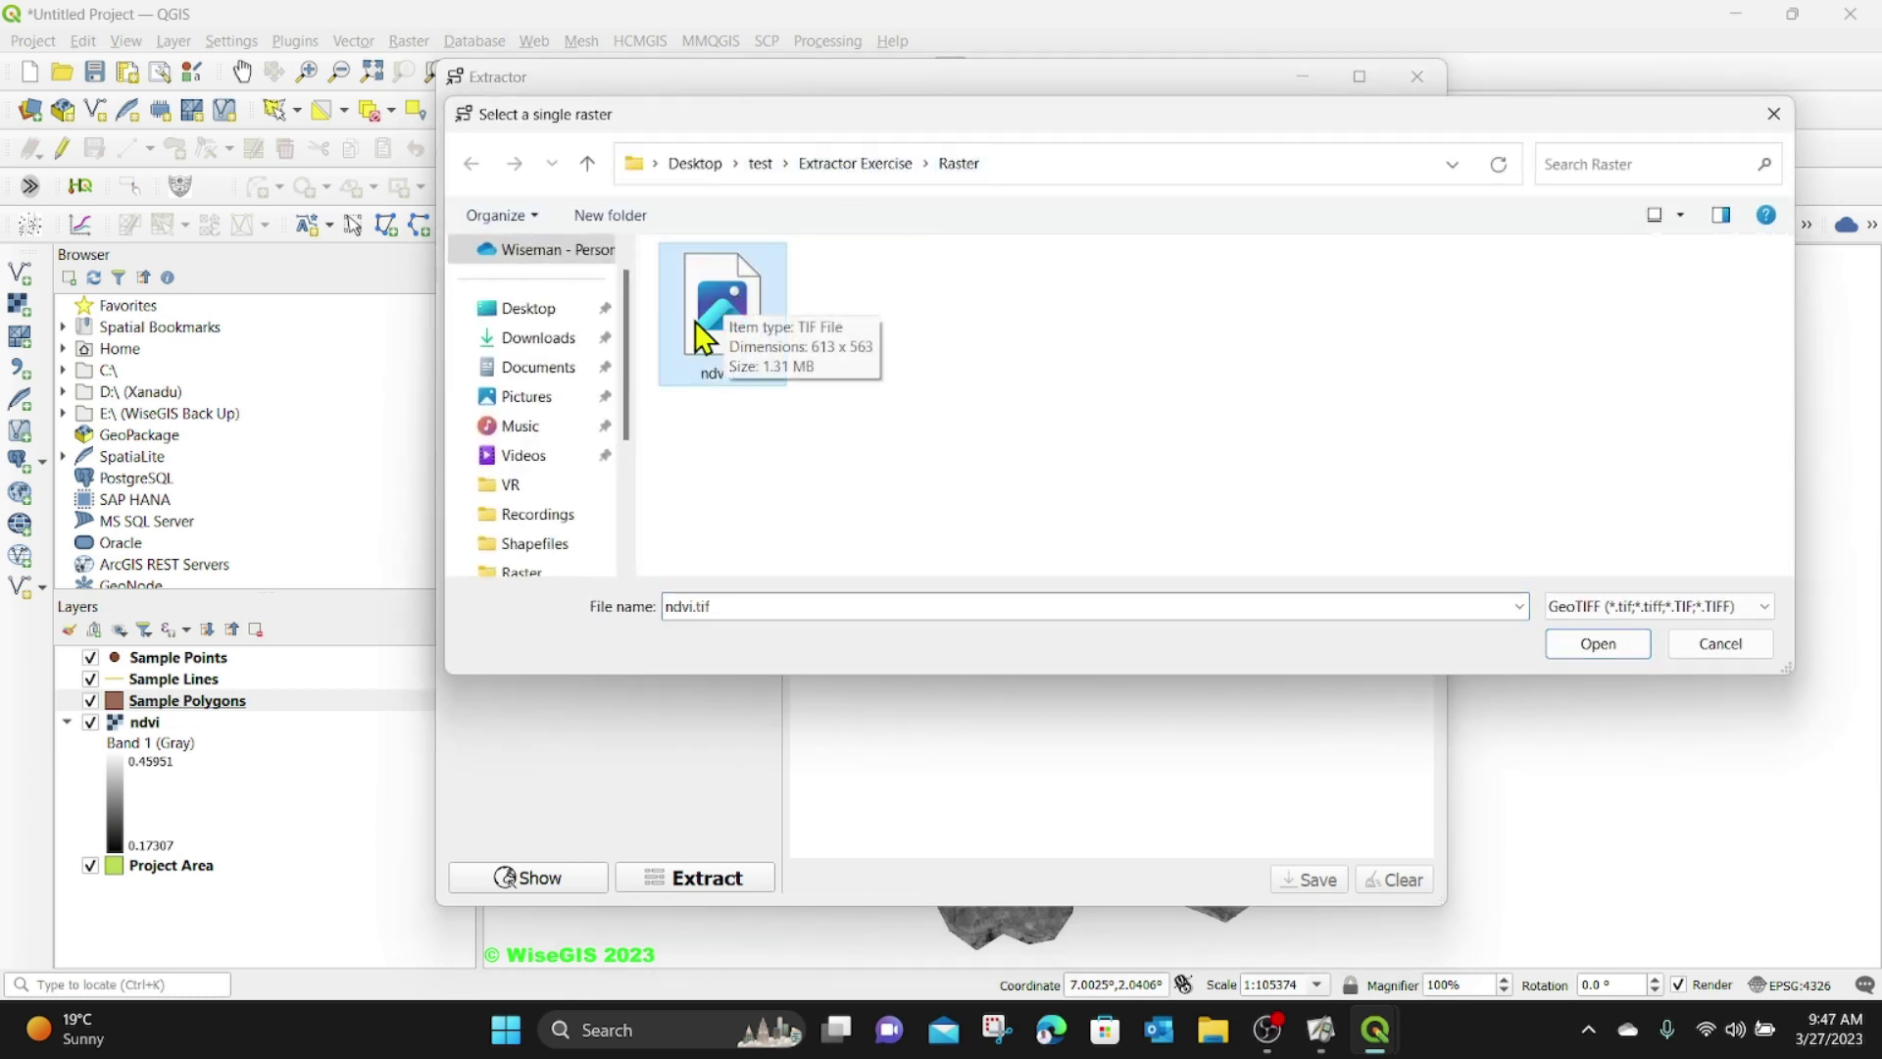
{"action": "left_click", "coordinate": [1597, 644]}
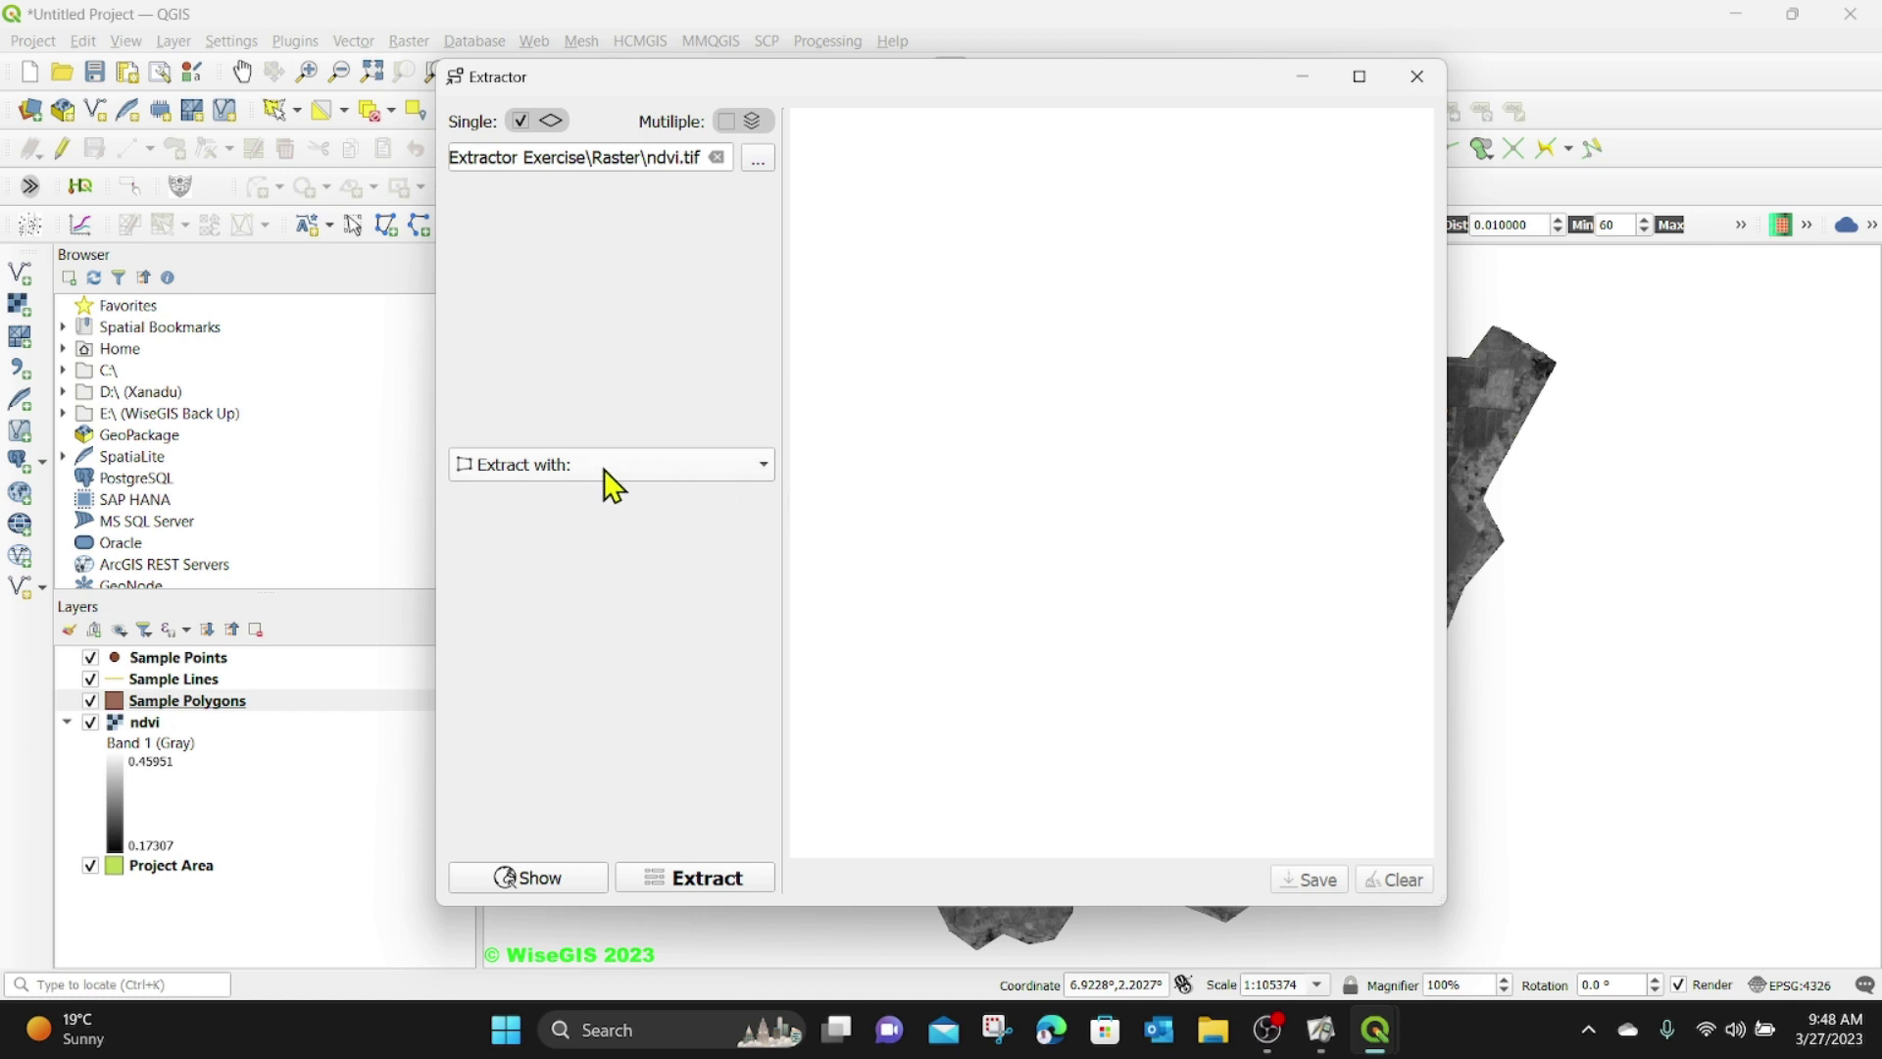
- Set the extraction geometry to Point and load Sample Points.shp from the Extractor Exercise Shapefiles folder
{"action": "left_click", "coordinate": [721, 471]}
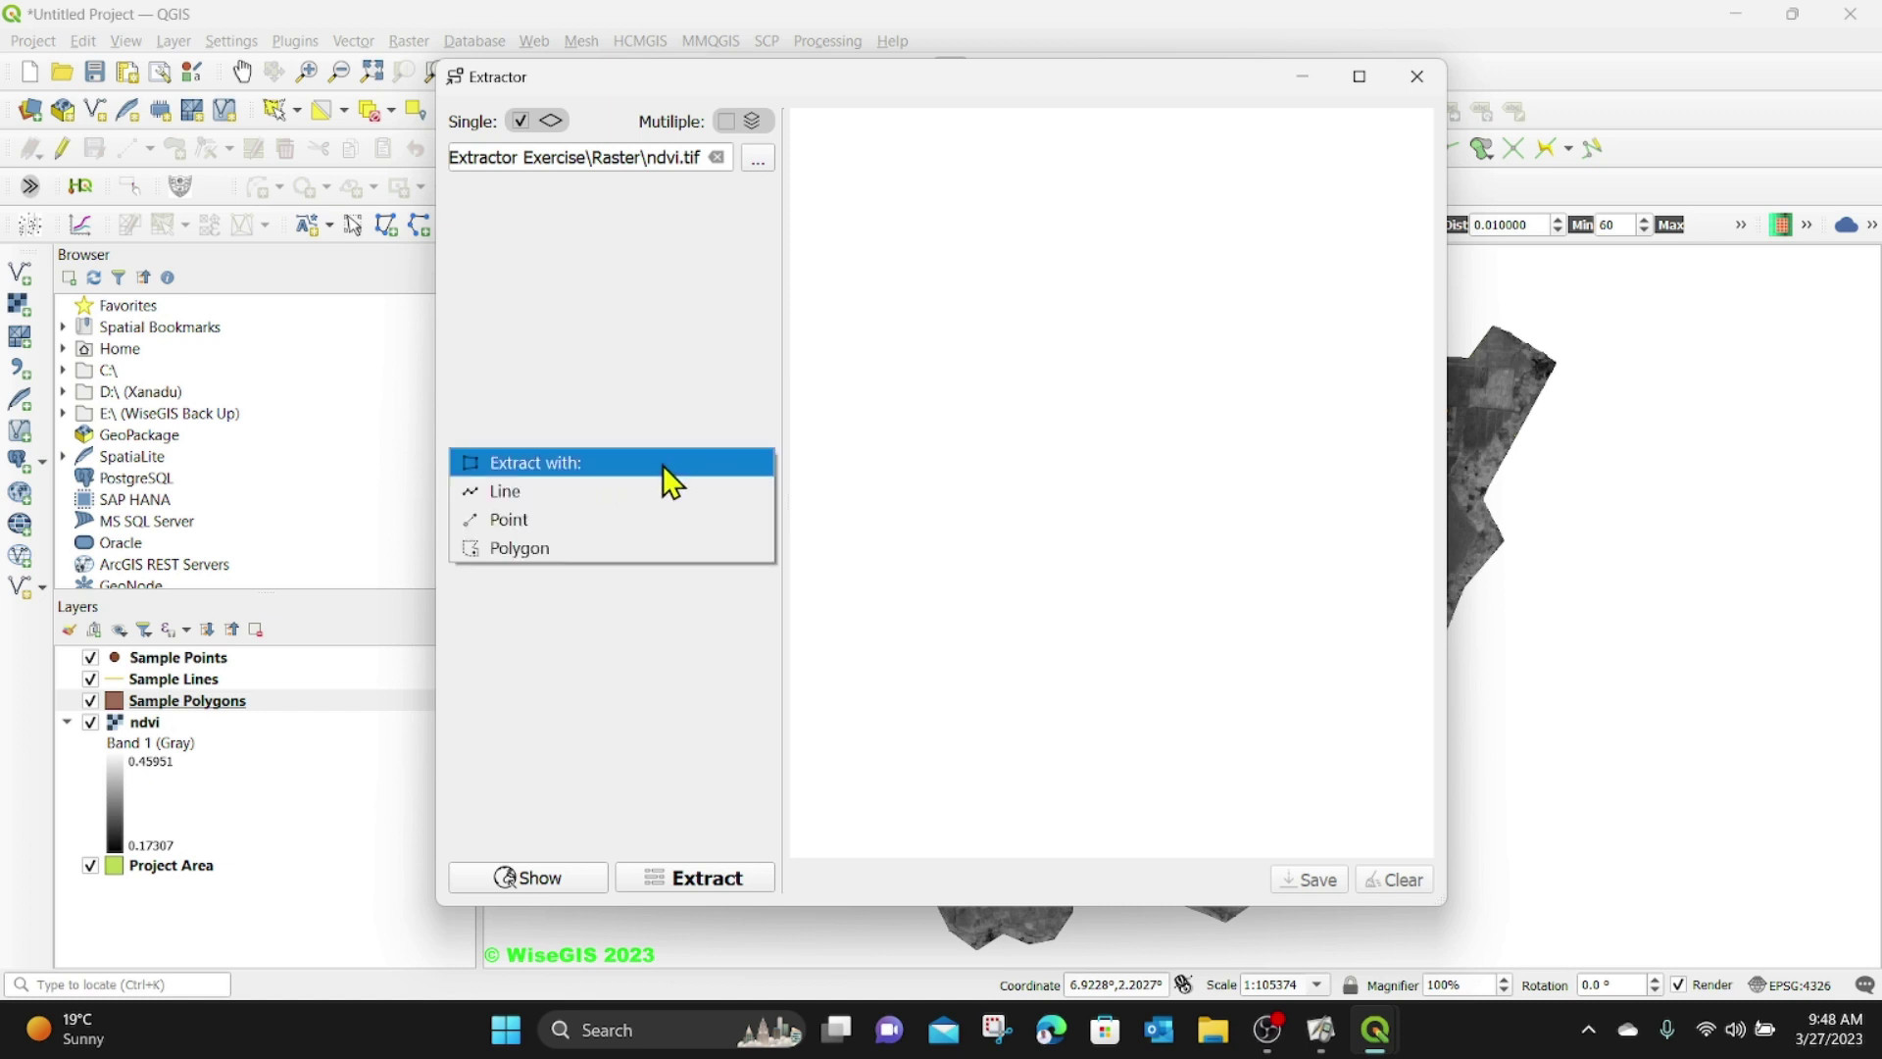
{"action": "left_click", "coordinate": [516, 520]}
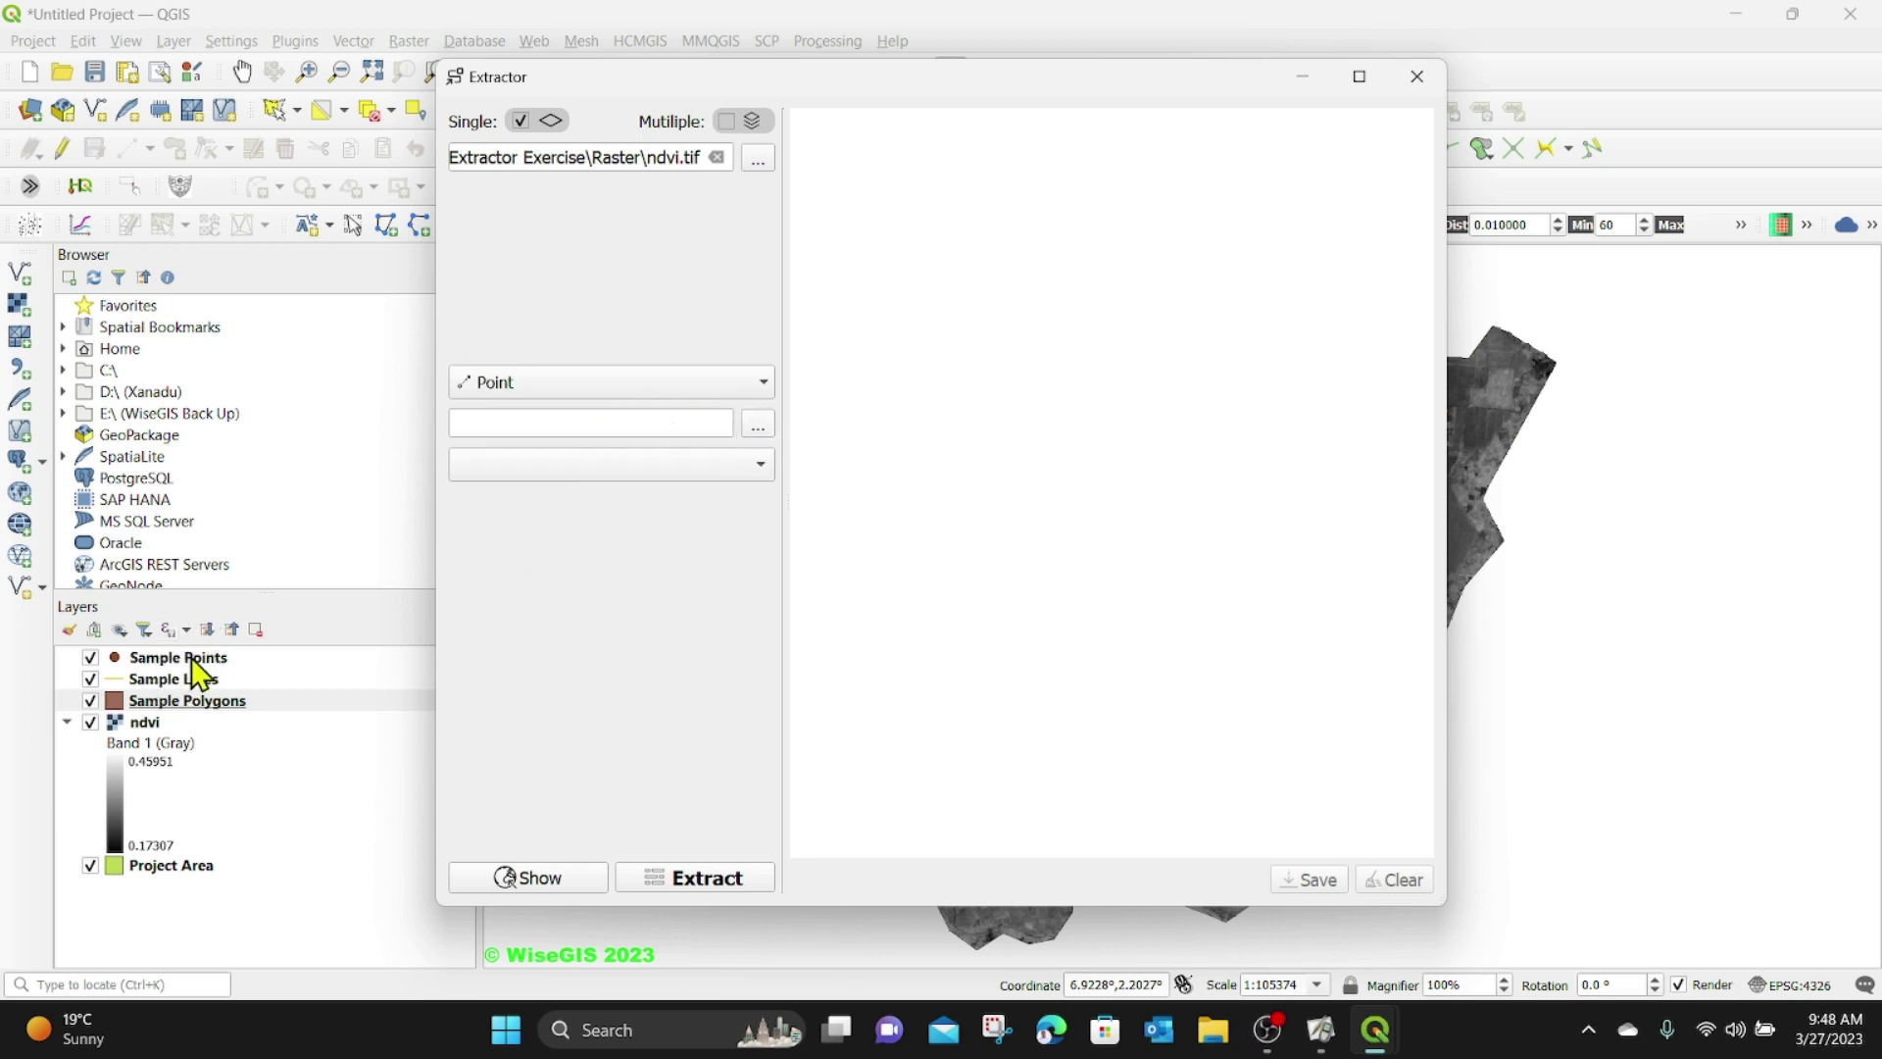
{"action": "left_click", "coordinate": [758, 427]}
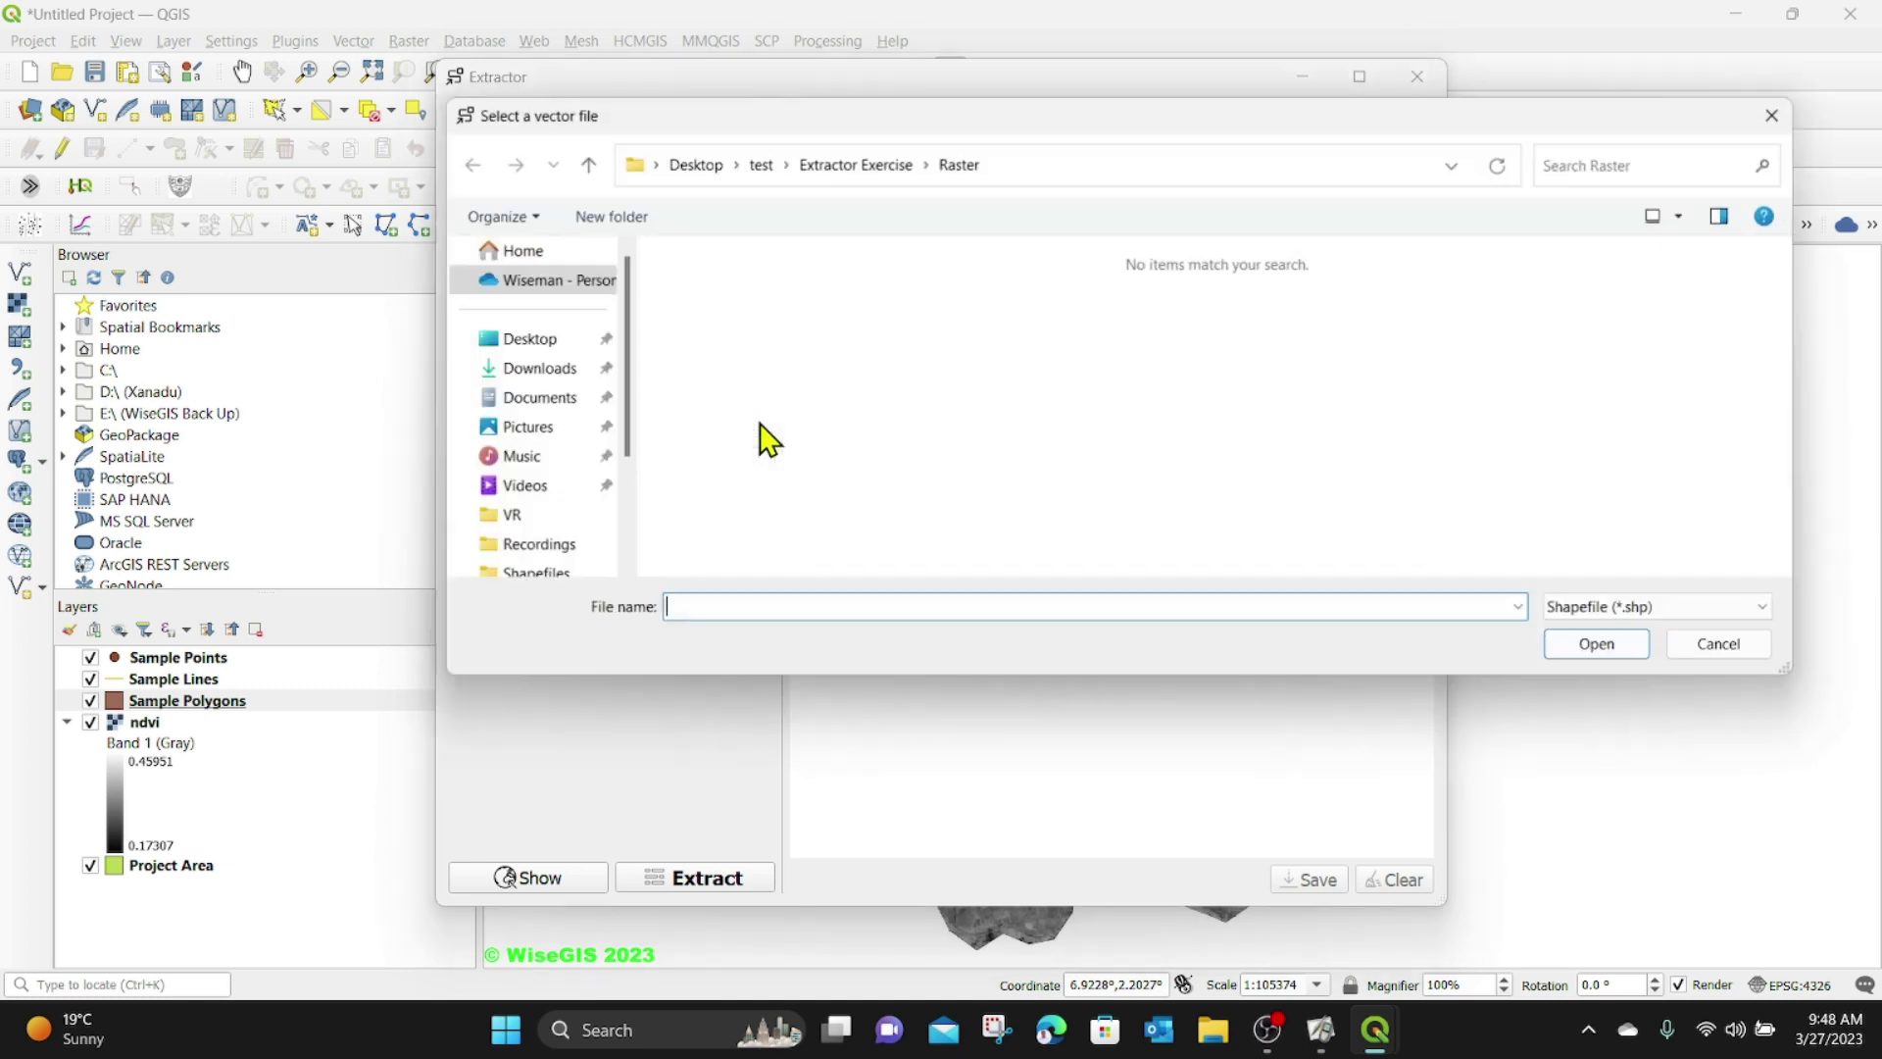
{"action": "left_click", "coordinate": [907, 169]}
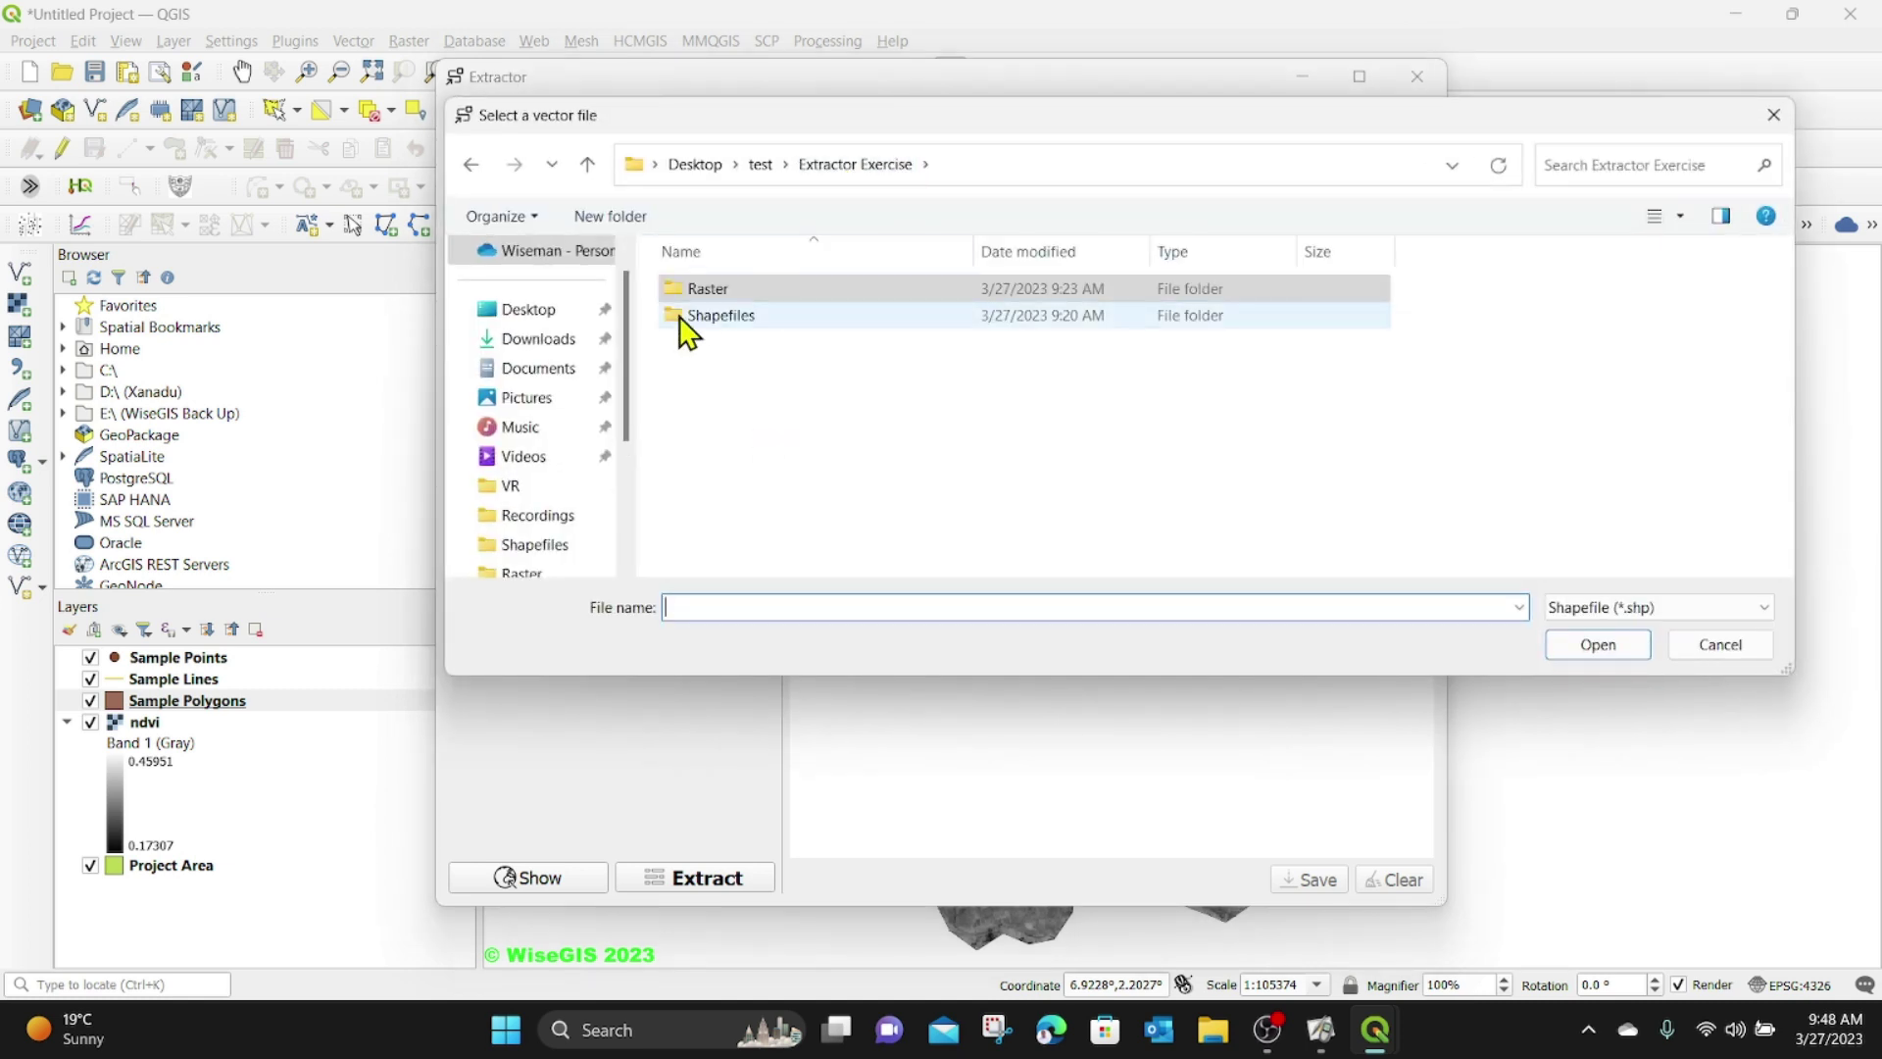
{"action": "double_click", "coordinate": [725, 314]}
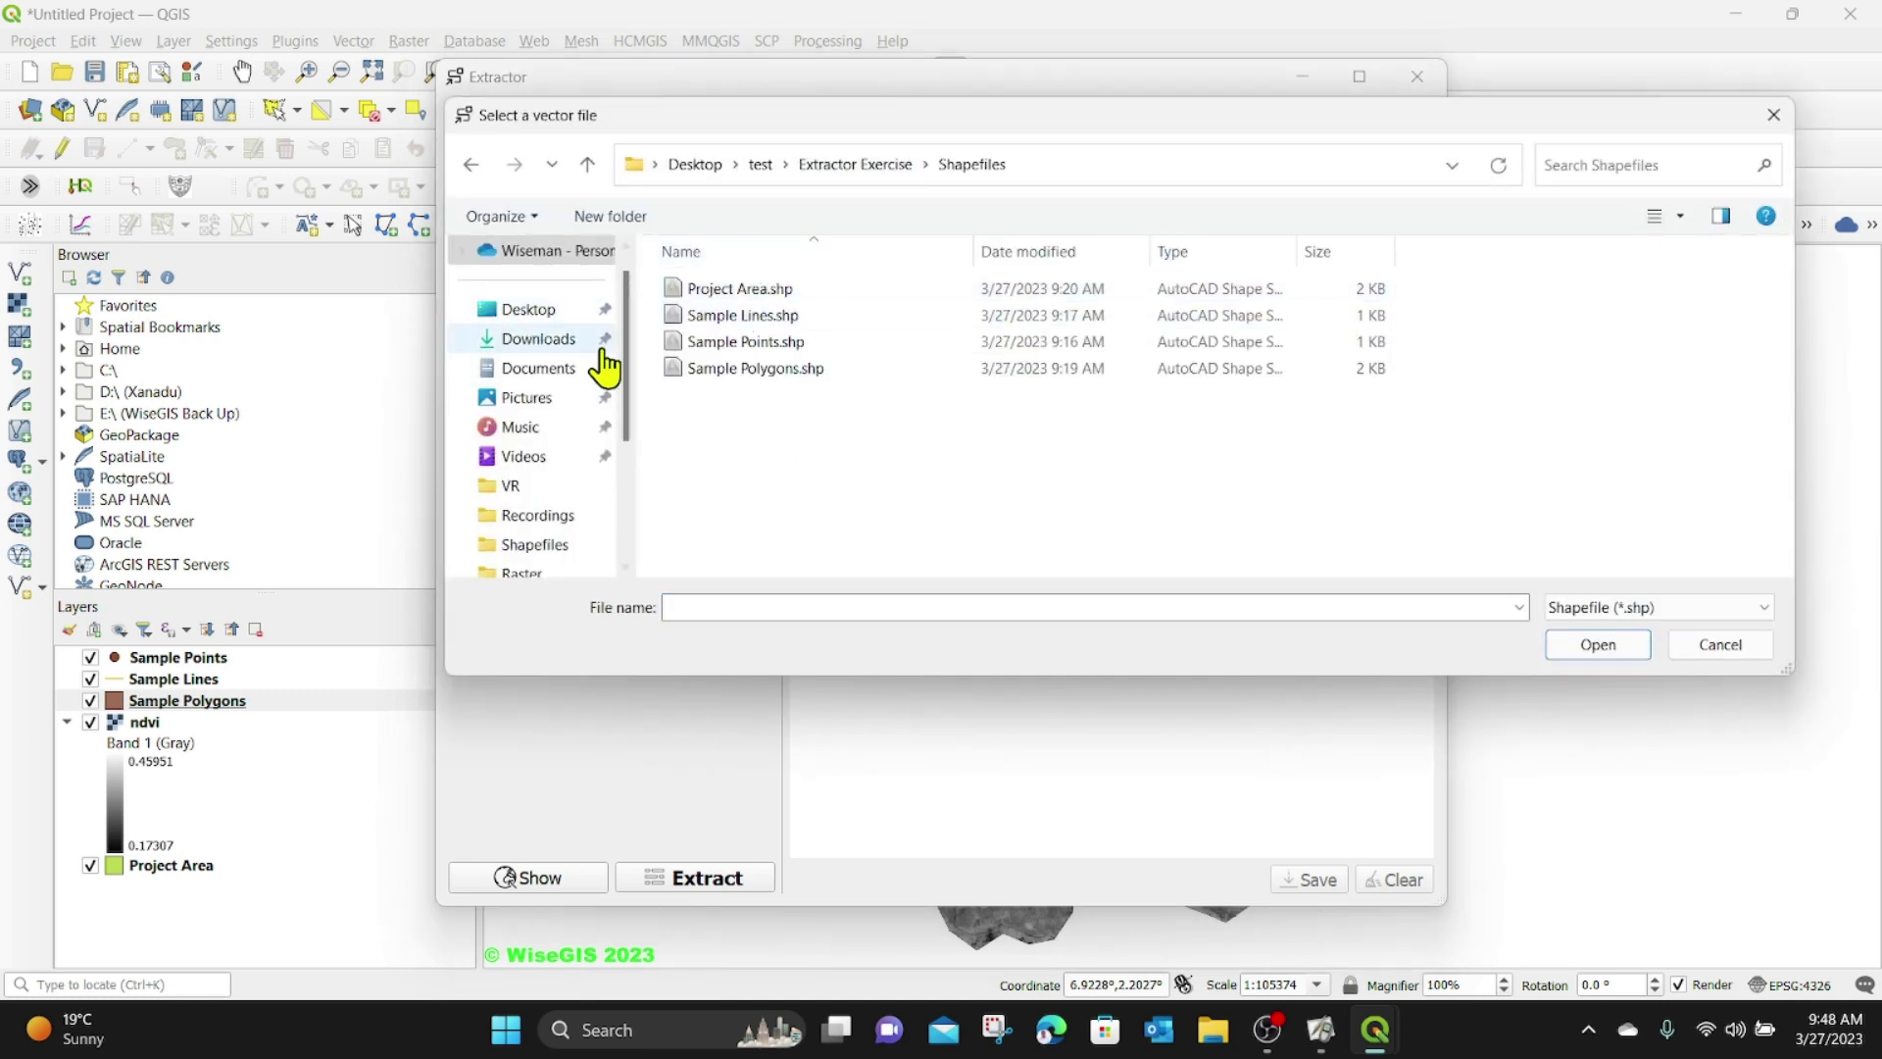
{"action": "left_click", "coordinate": [742, 343]}
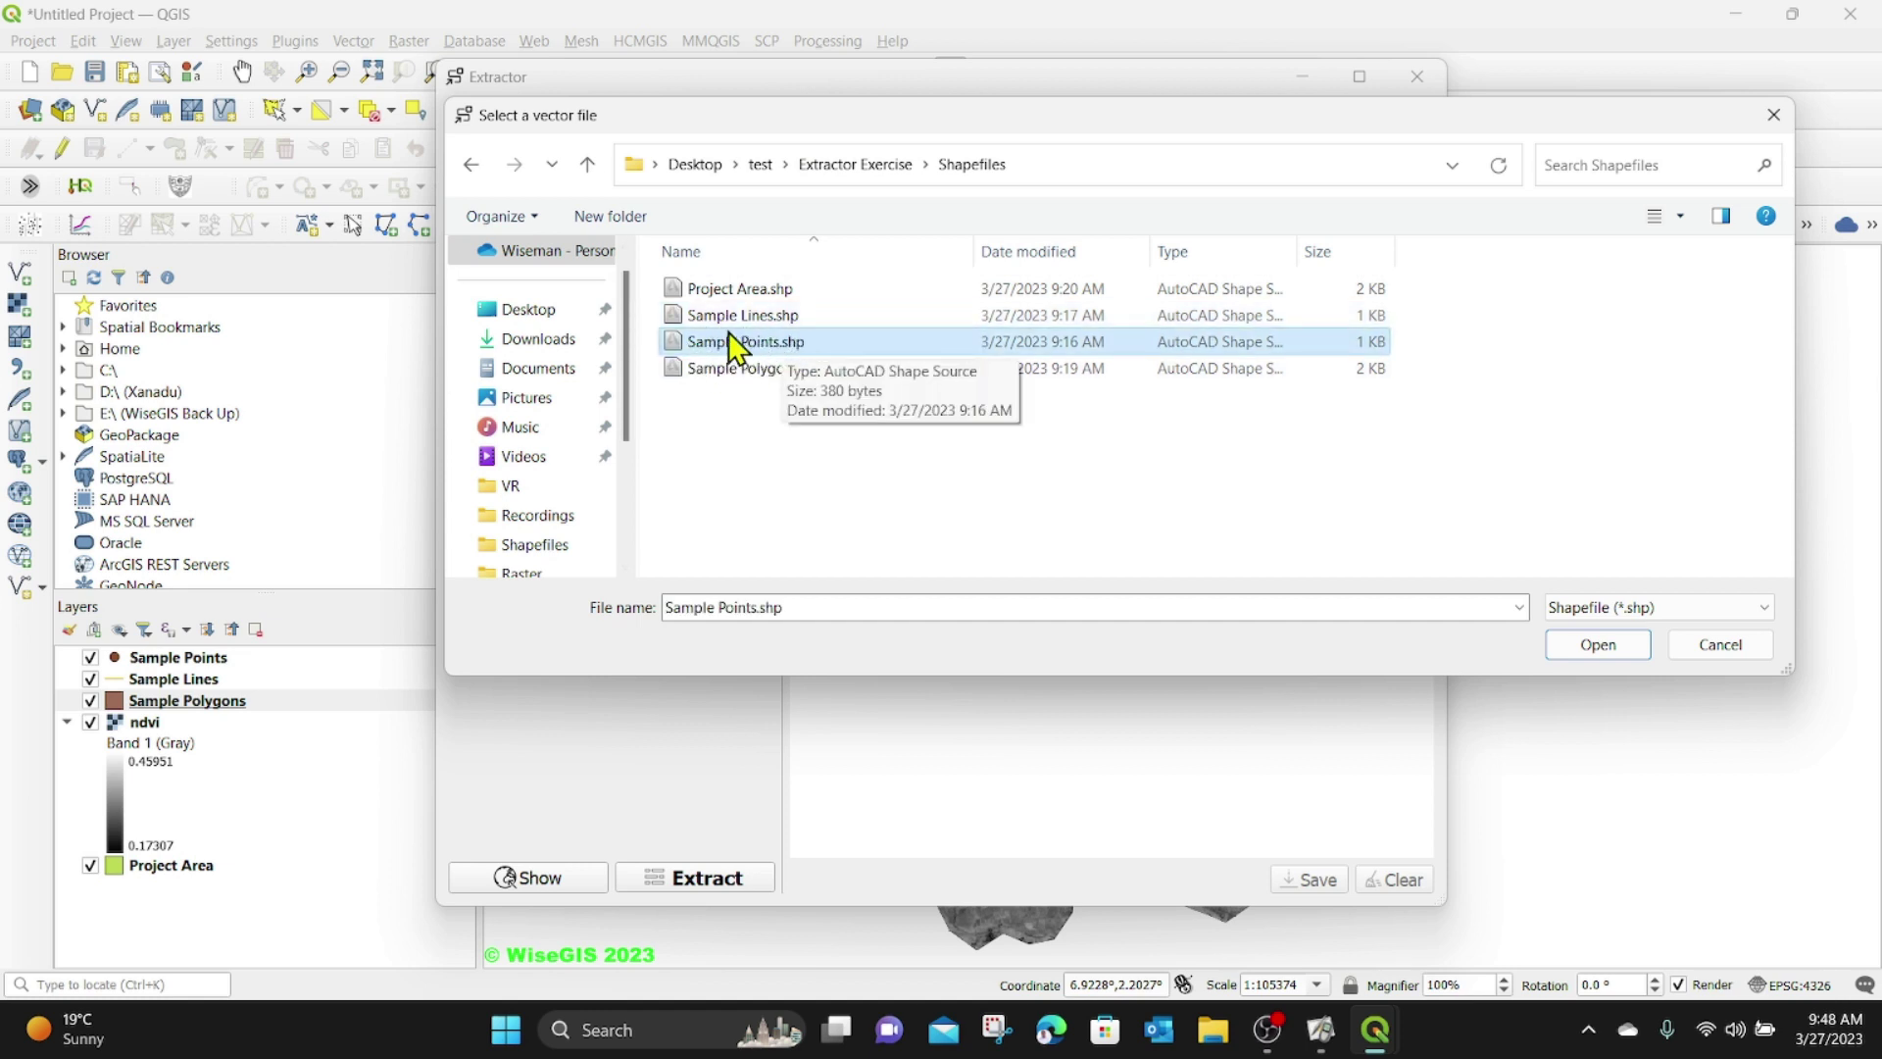
{"action": "left_click", "coordinate": [1588, 645]}
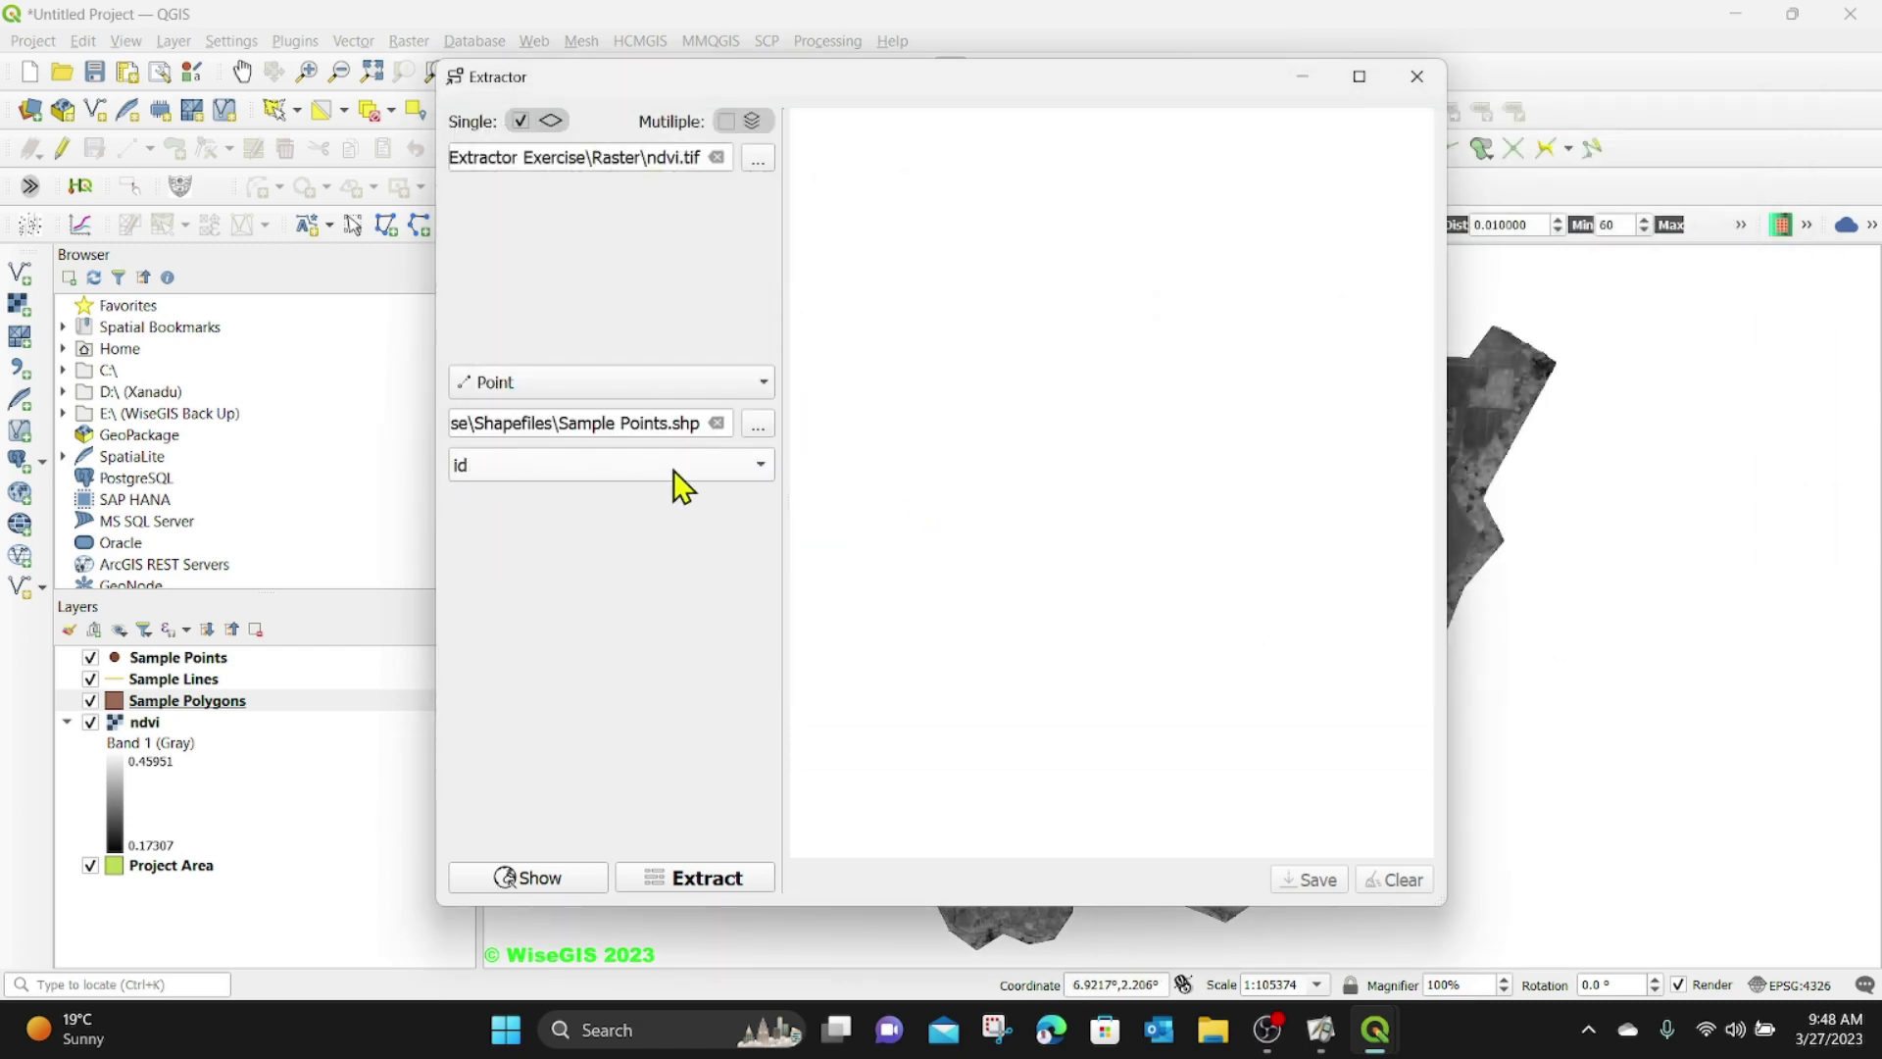
- Extract the raster values at the sample points using the name field and sort the results by name in ascending order
{"action": "left_click", "coordinate": [708, 467]}
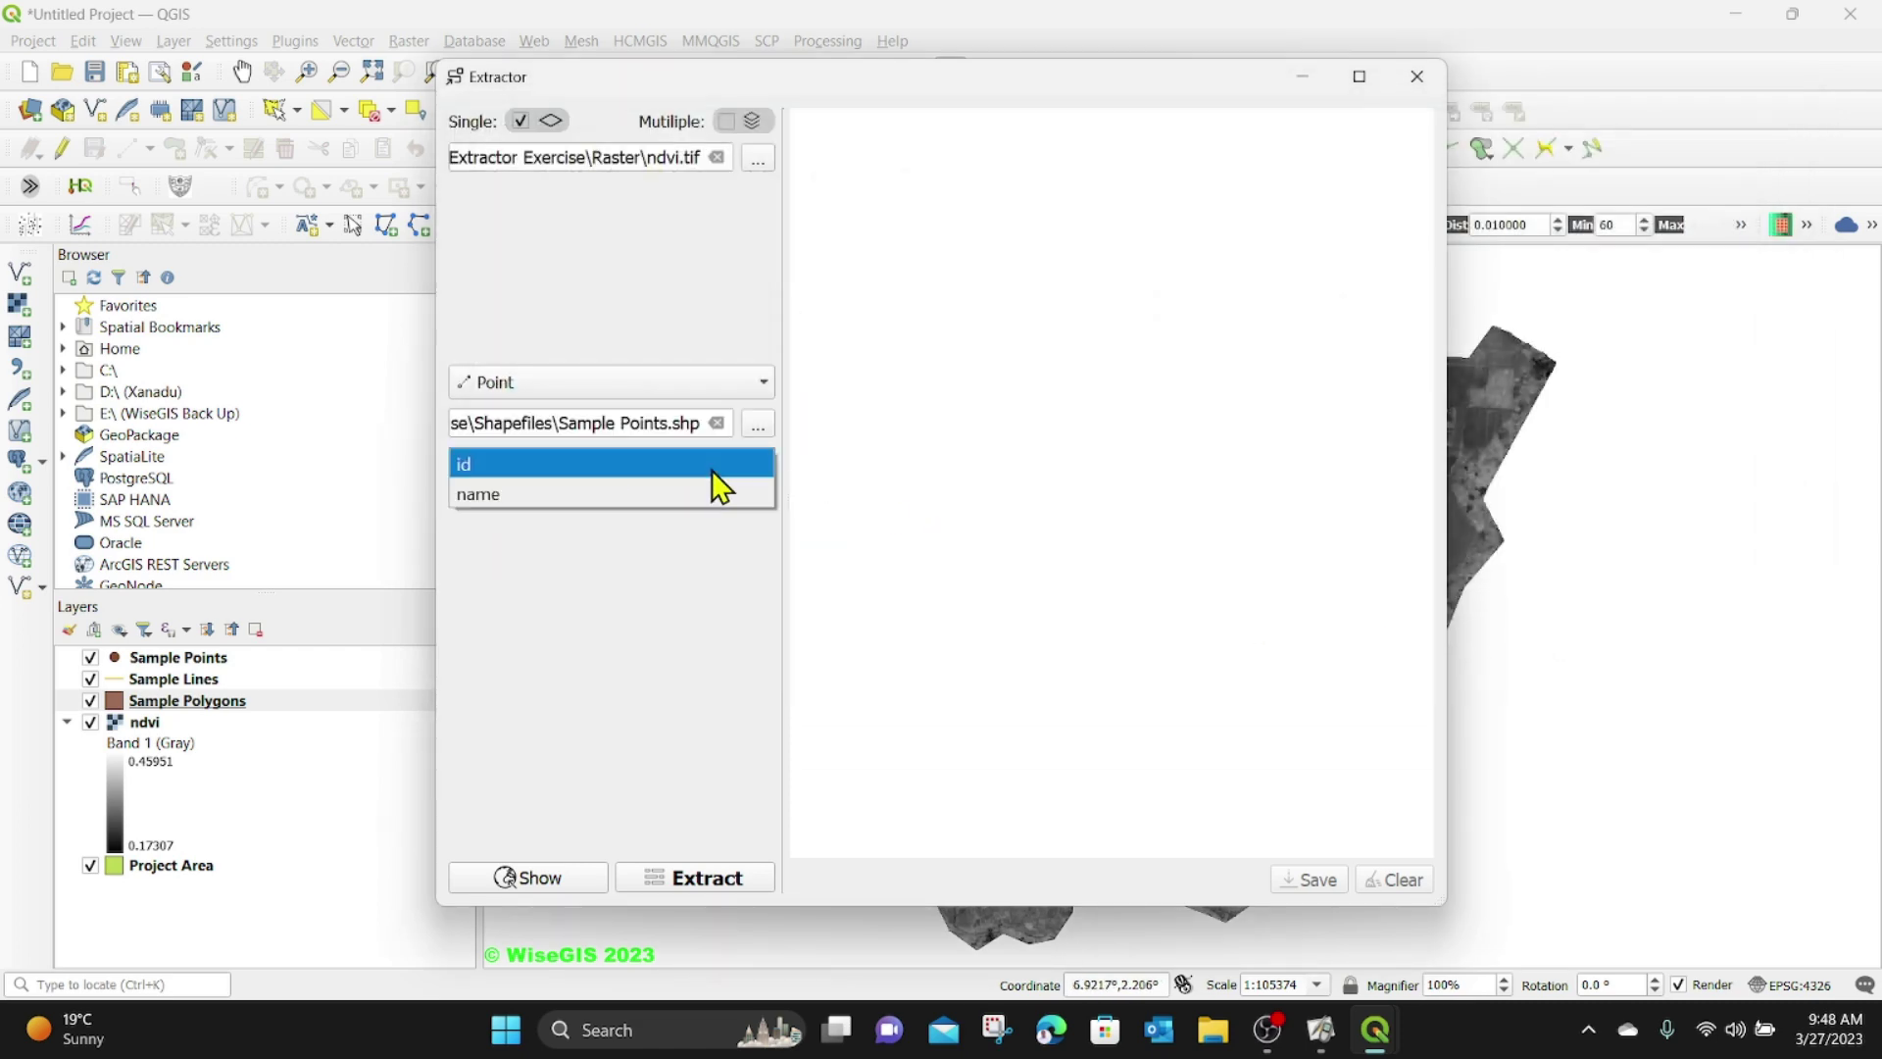
{"action": "left_click", "coordinate": [482, 494]}
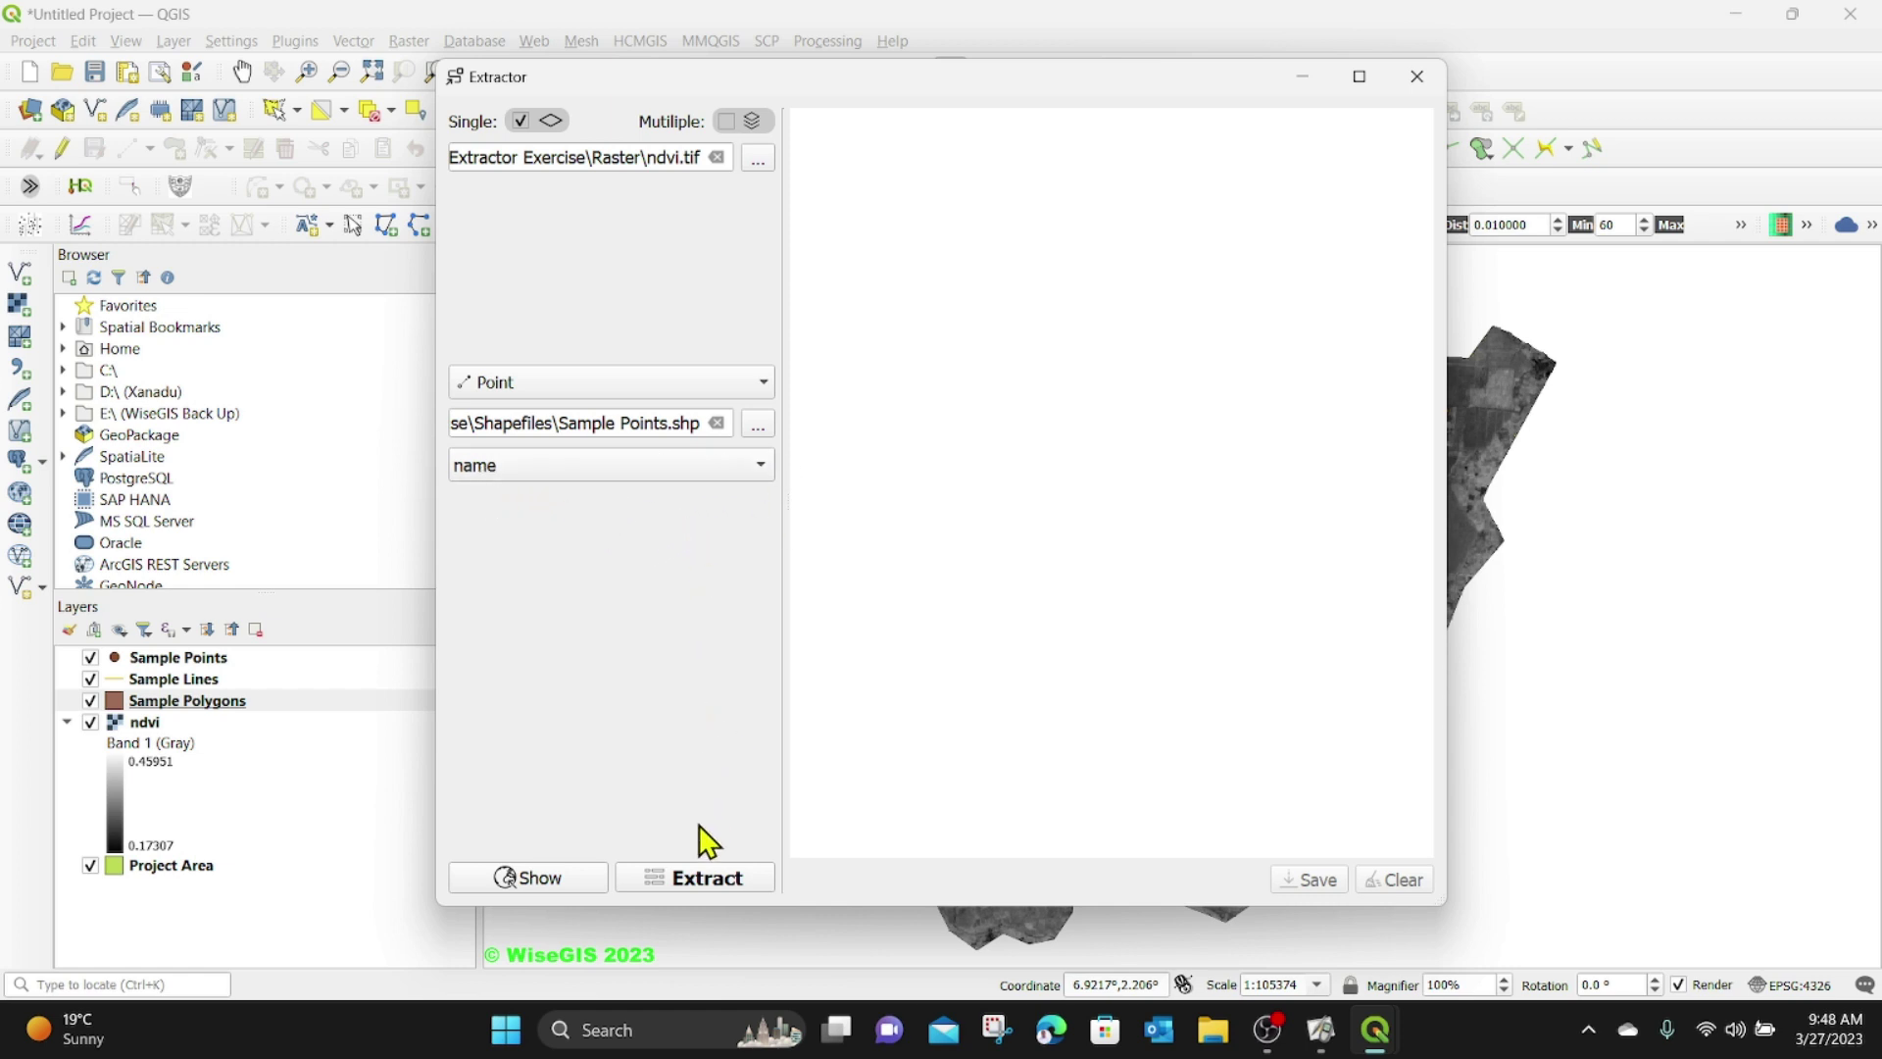
{"action": "left_click", "coordinate": [684, 875]}
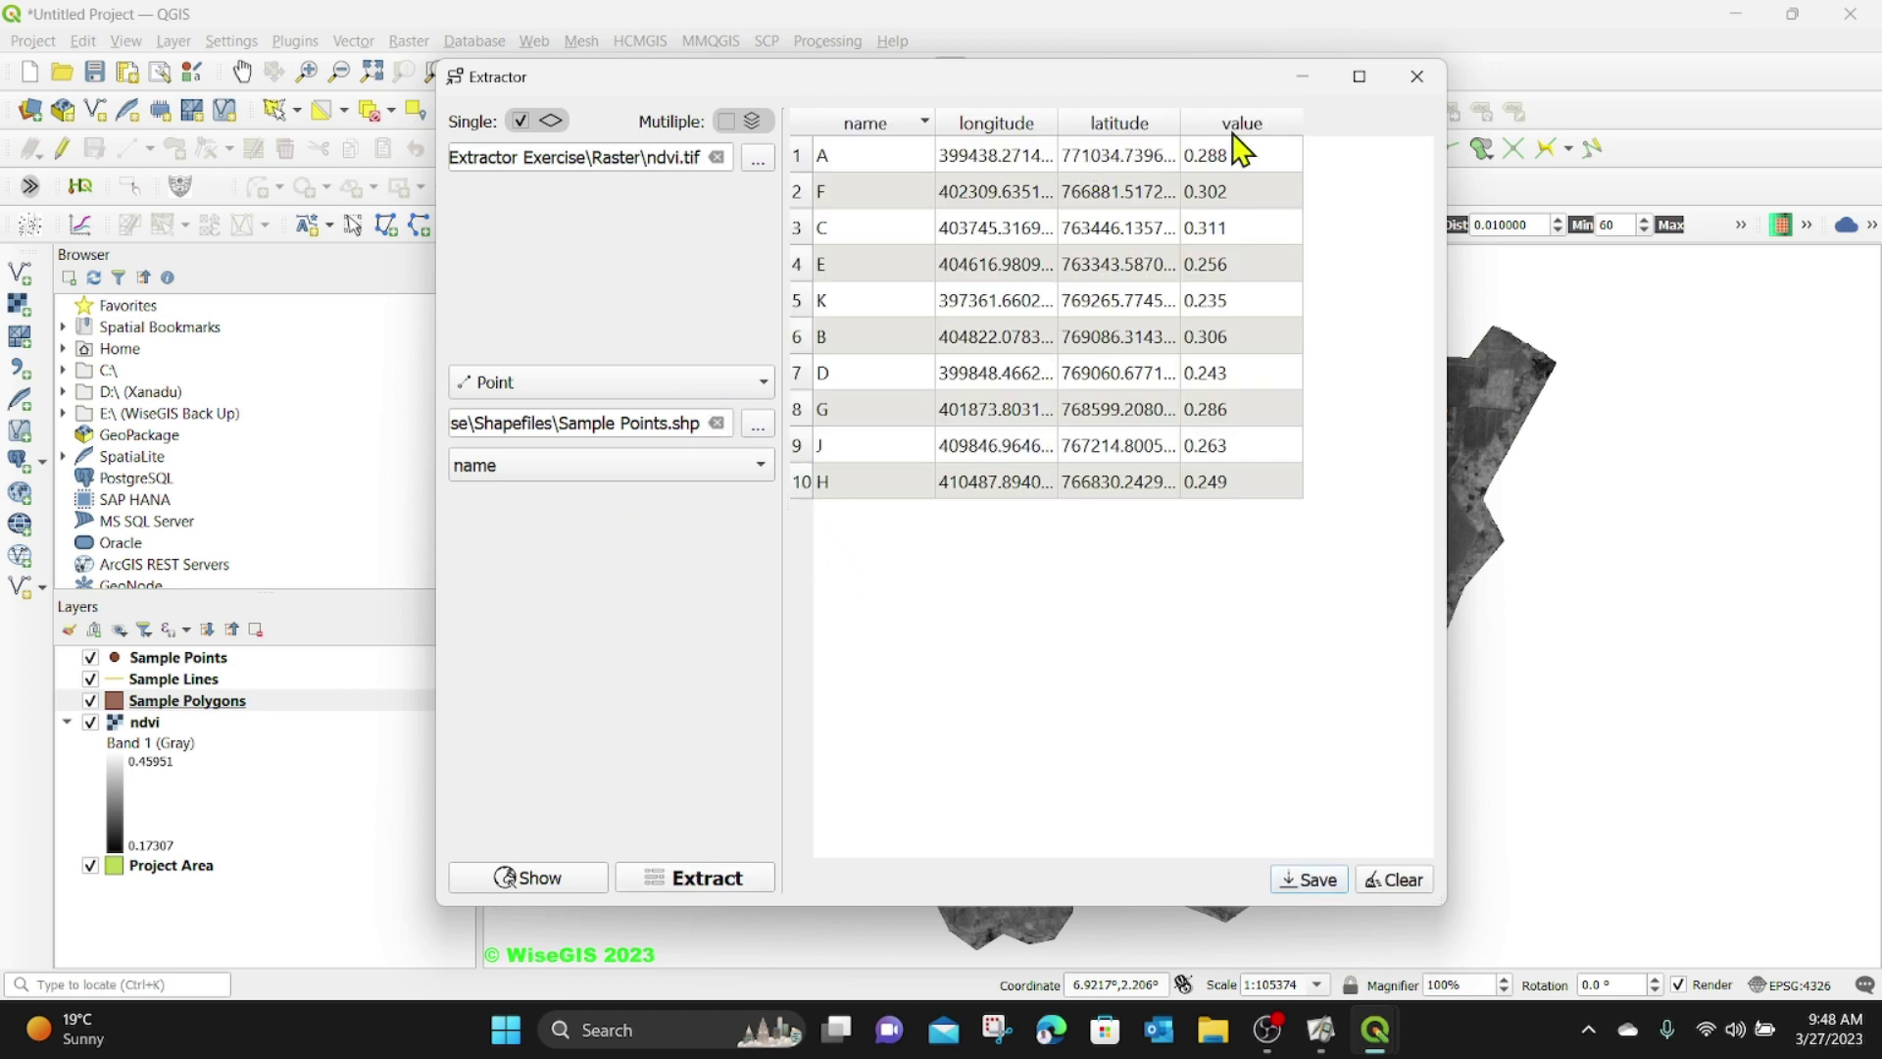
{"action": "left_click", "coordinate": [867, 125]}
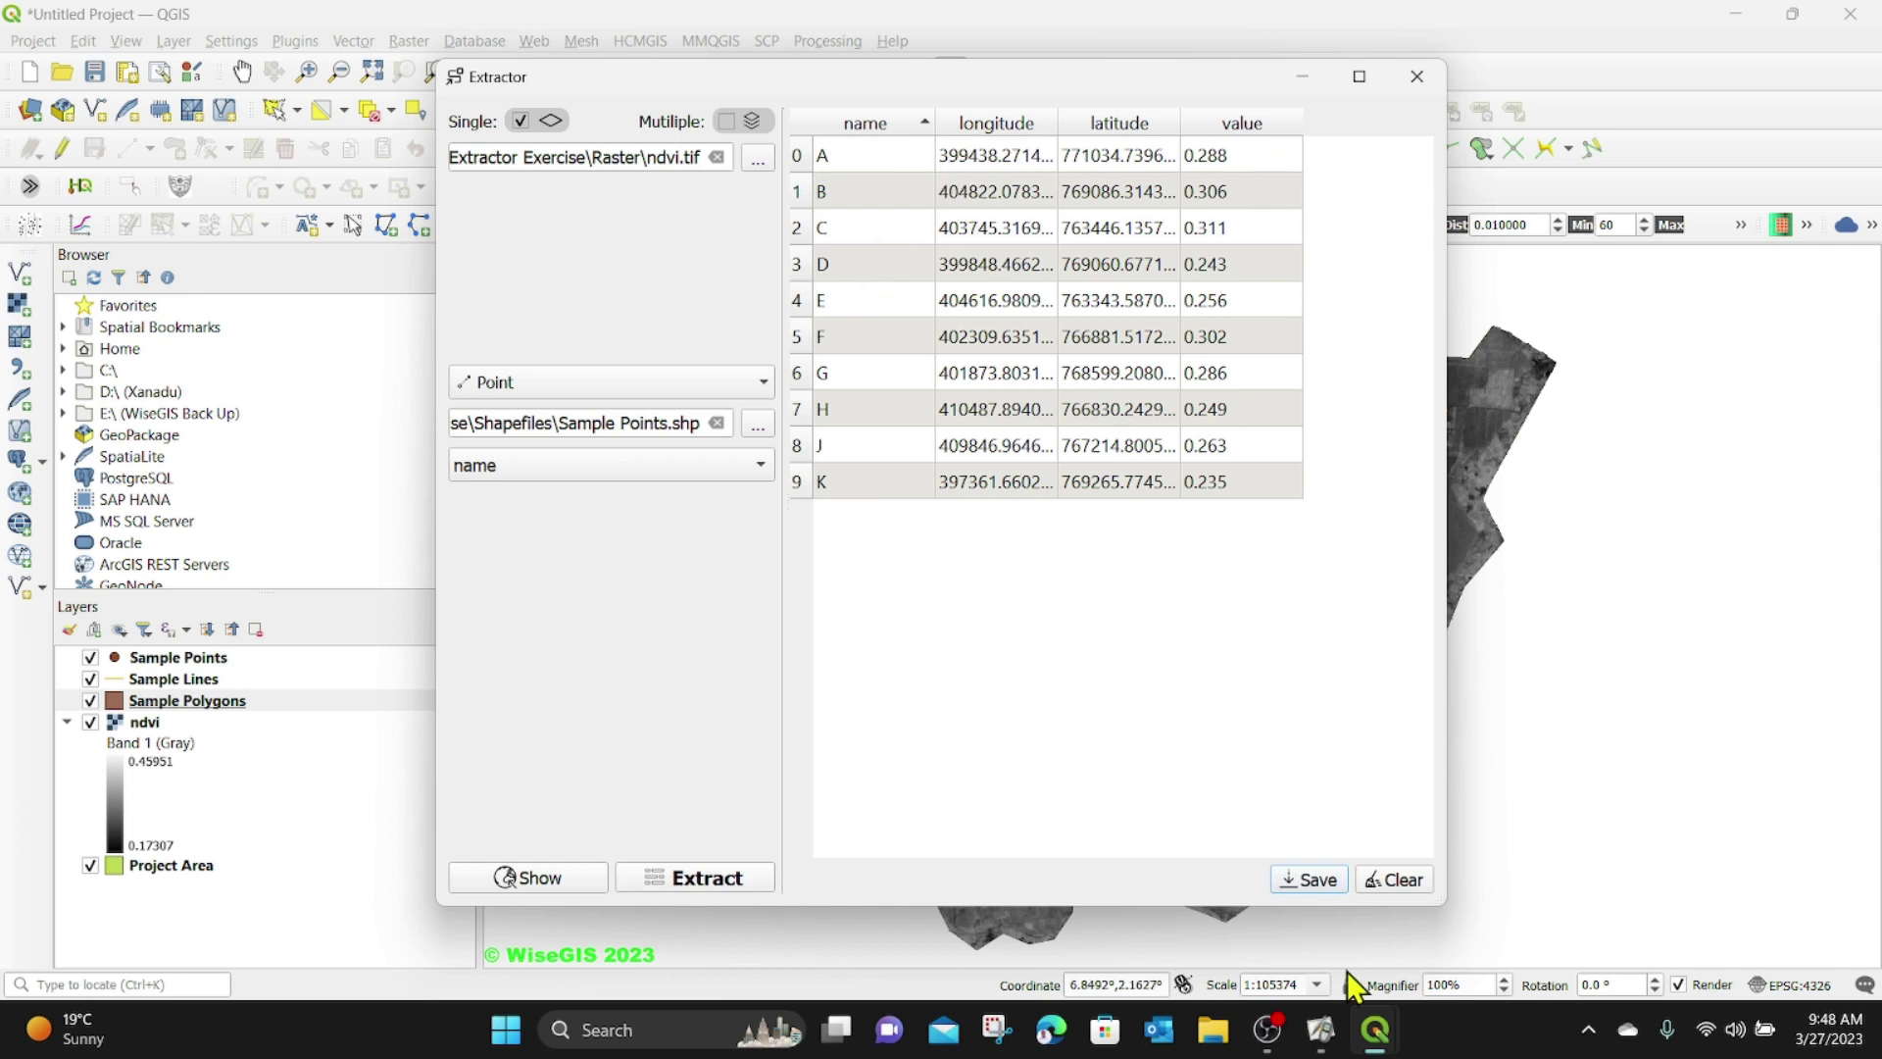
- Start saving the point results and create and open a new folder named csc inside Extractor Exercise
{"action": "left_click", "coordinate": [1320, 880]}
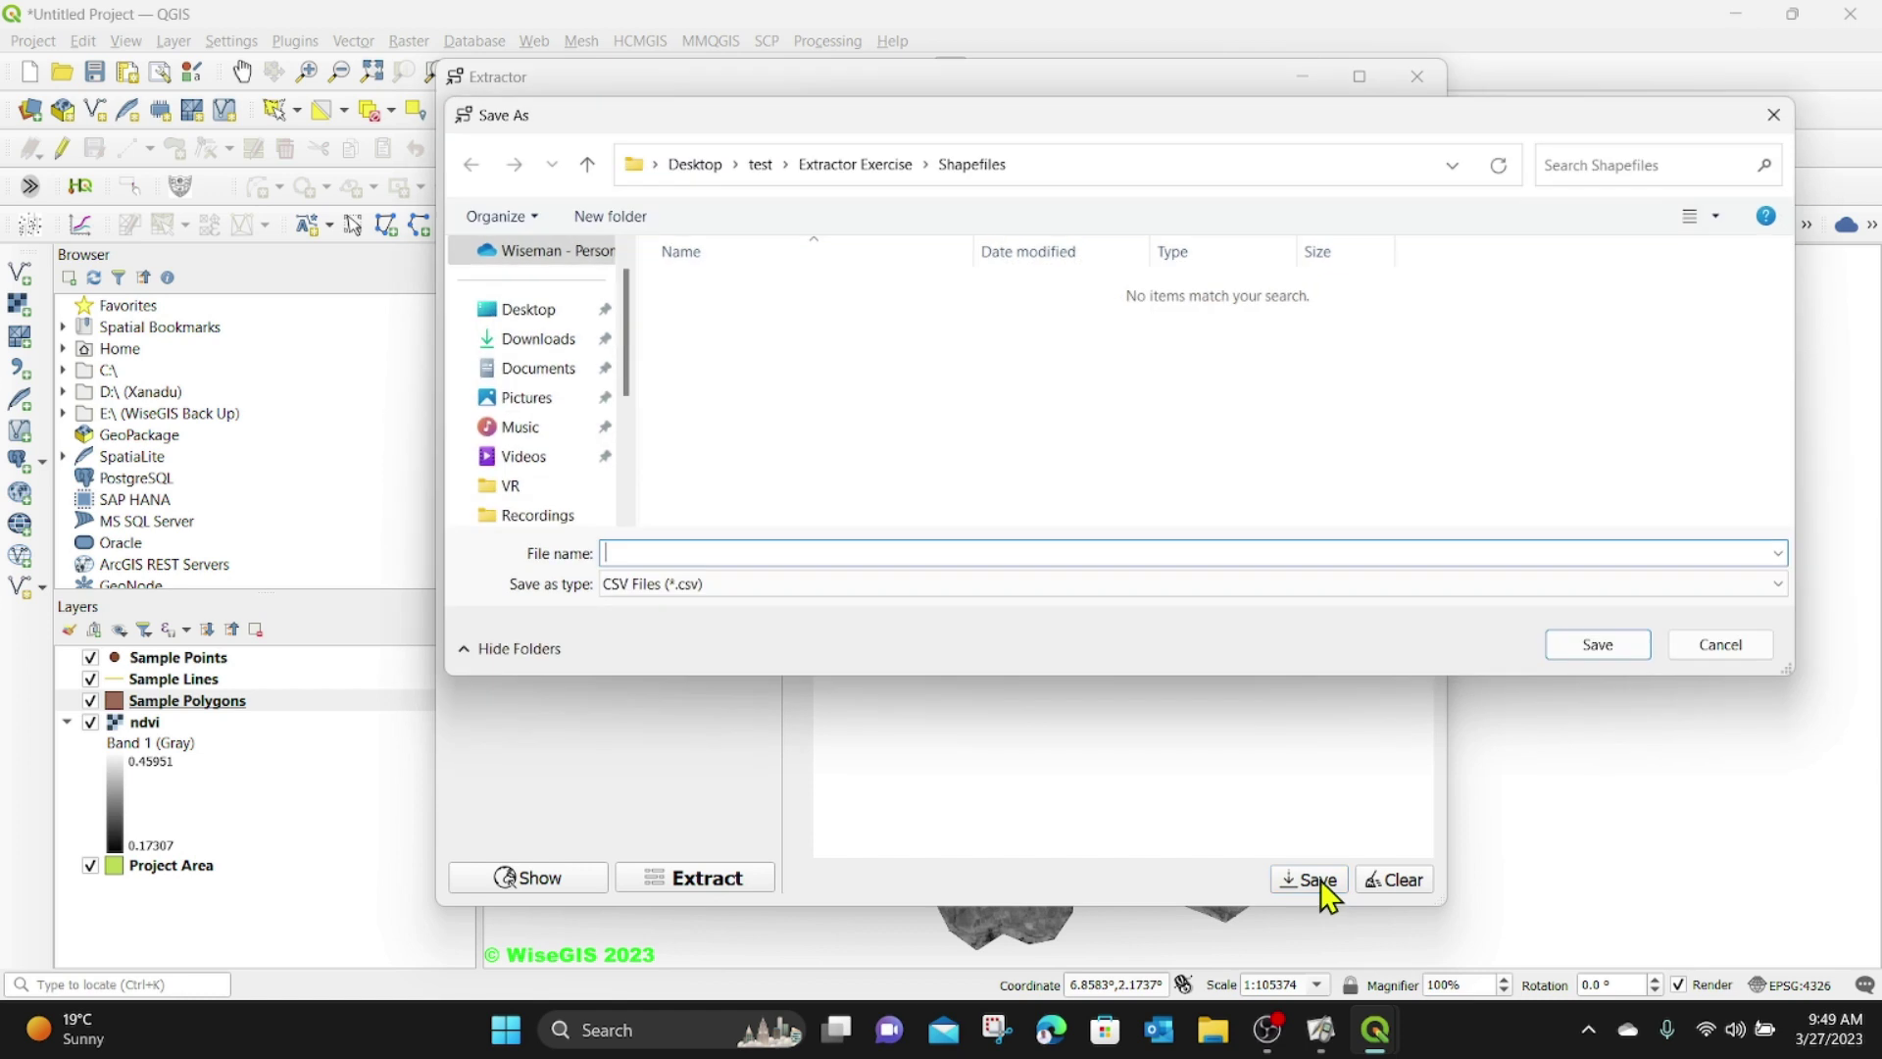
{"action": "left_click", "coordinate": [873, 174]}
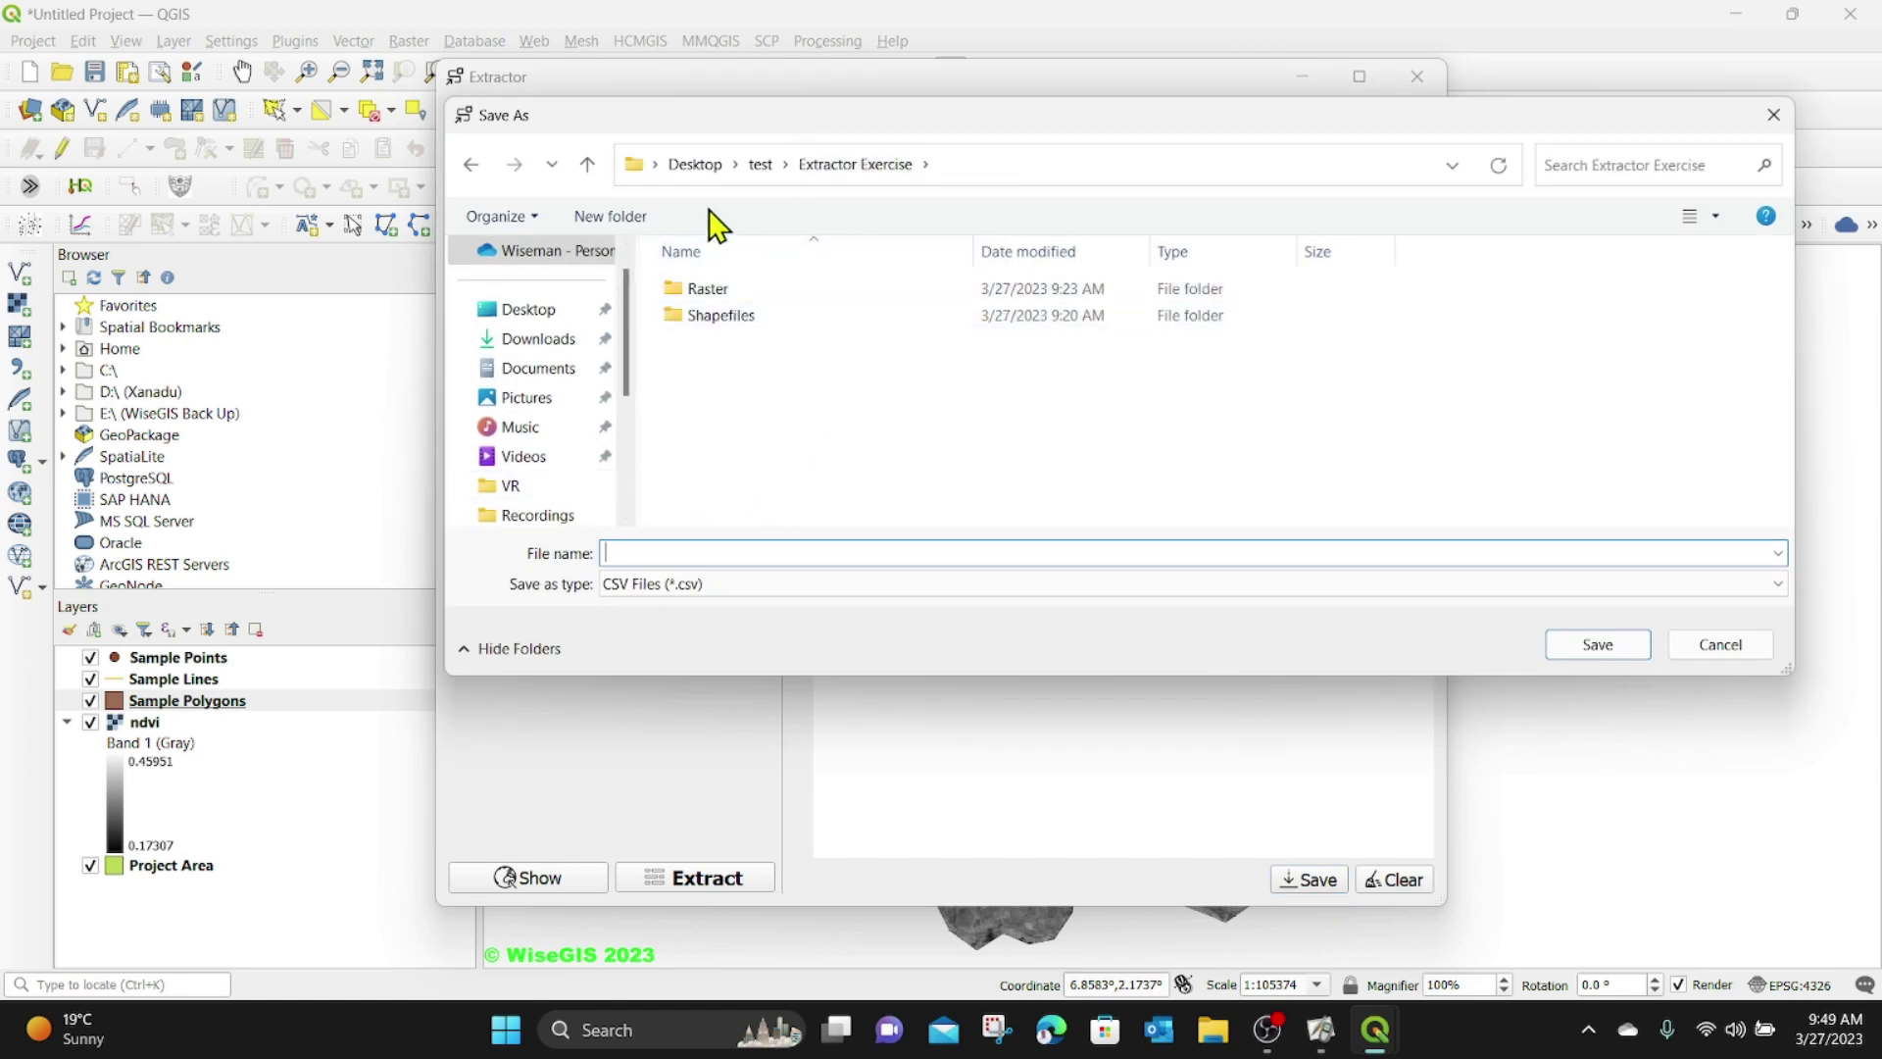
{"action": "left_click", "coordinate": [618, 219]}
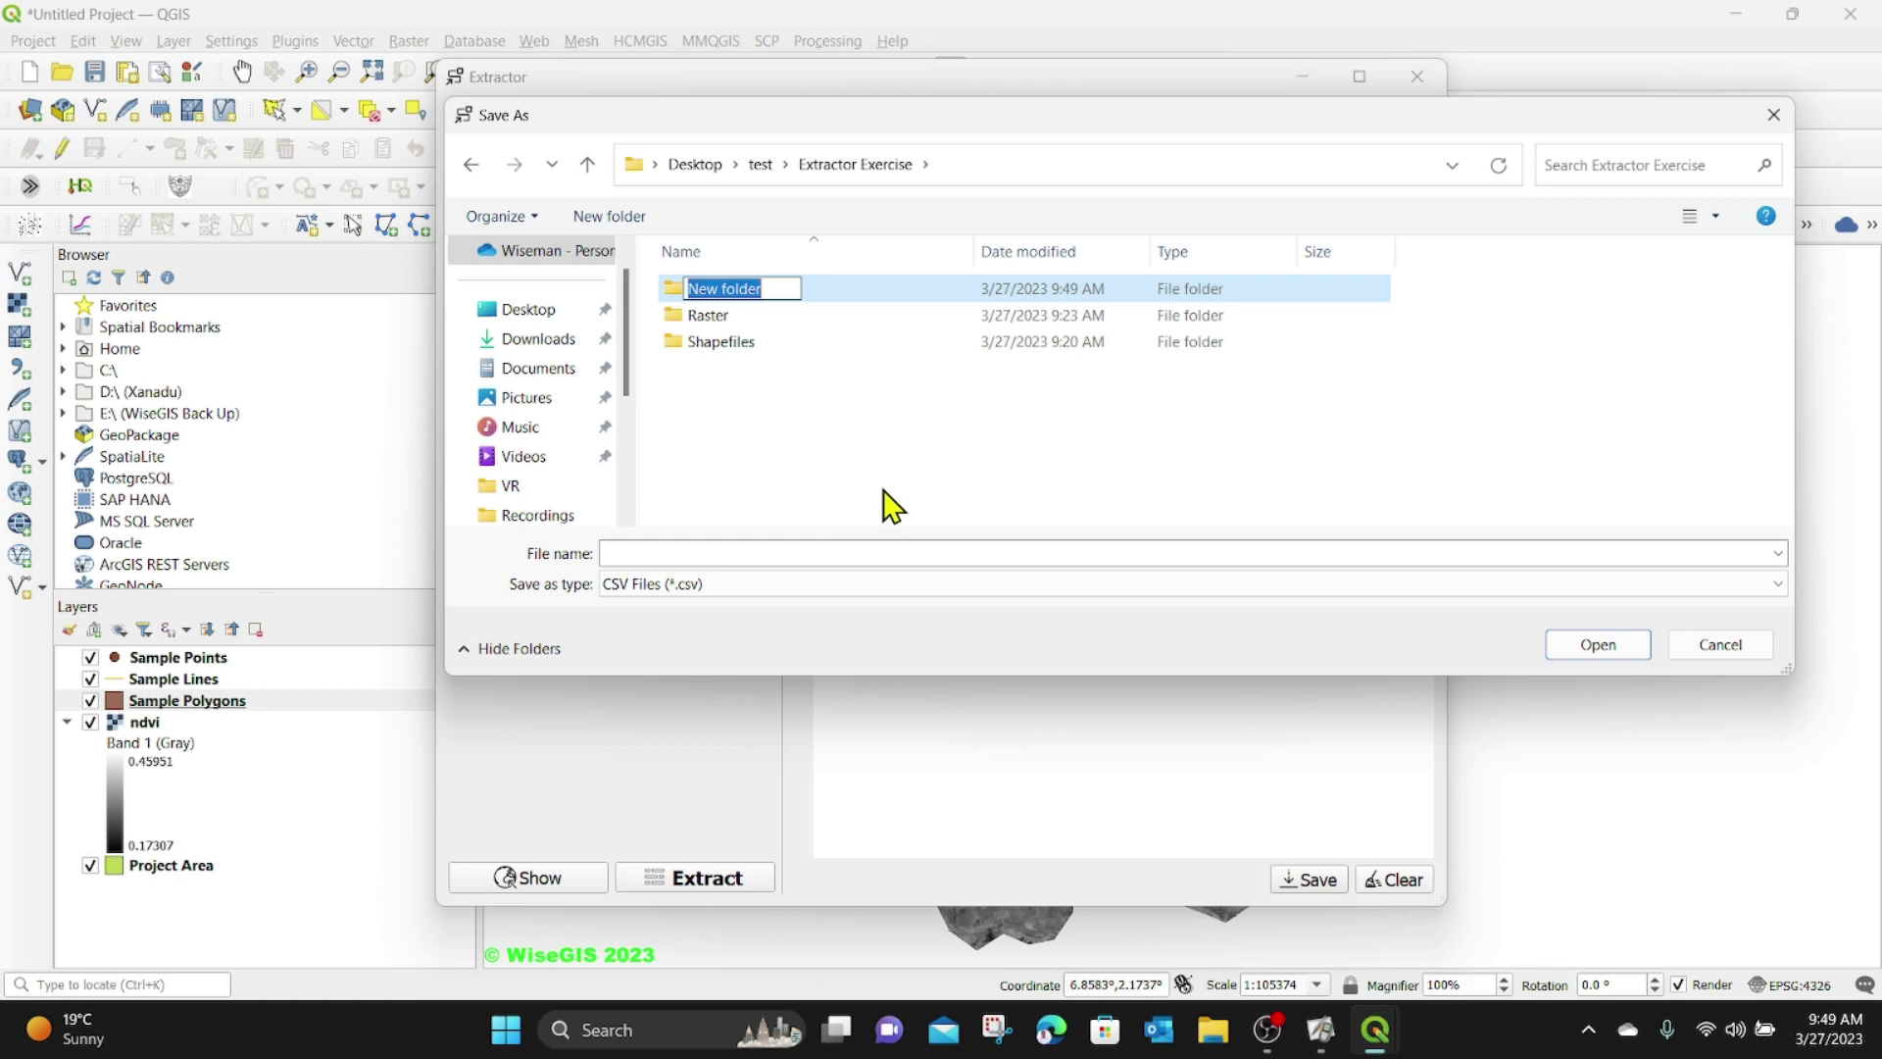
{"action": "type", "text": "c"}
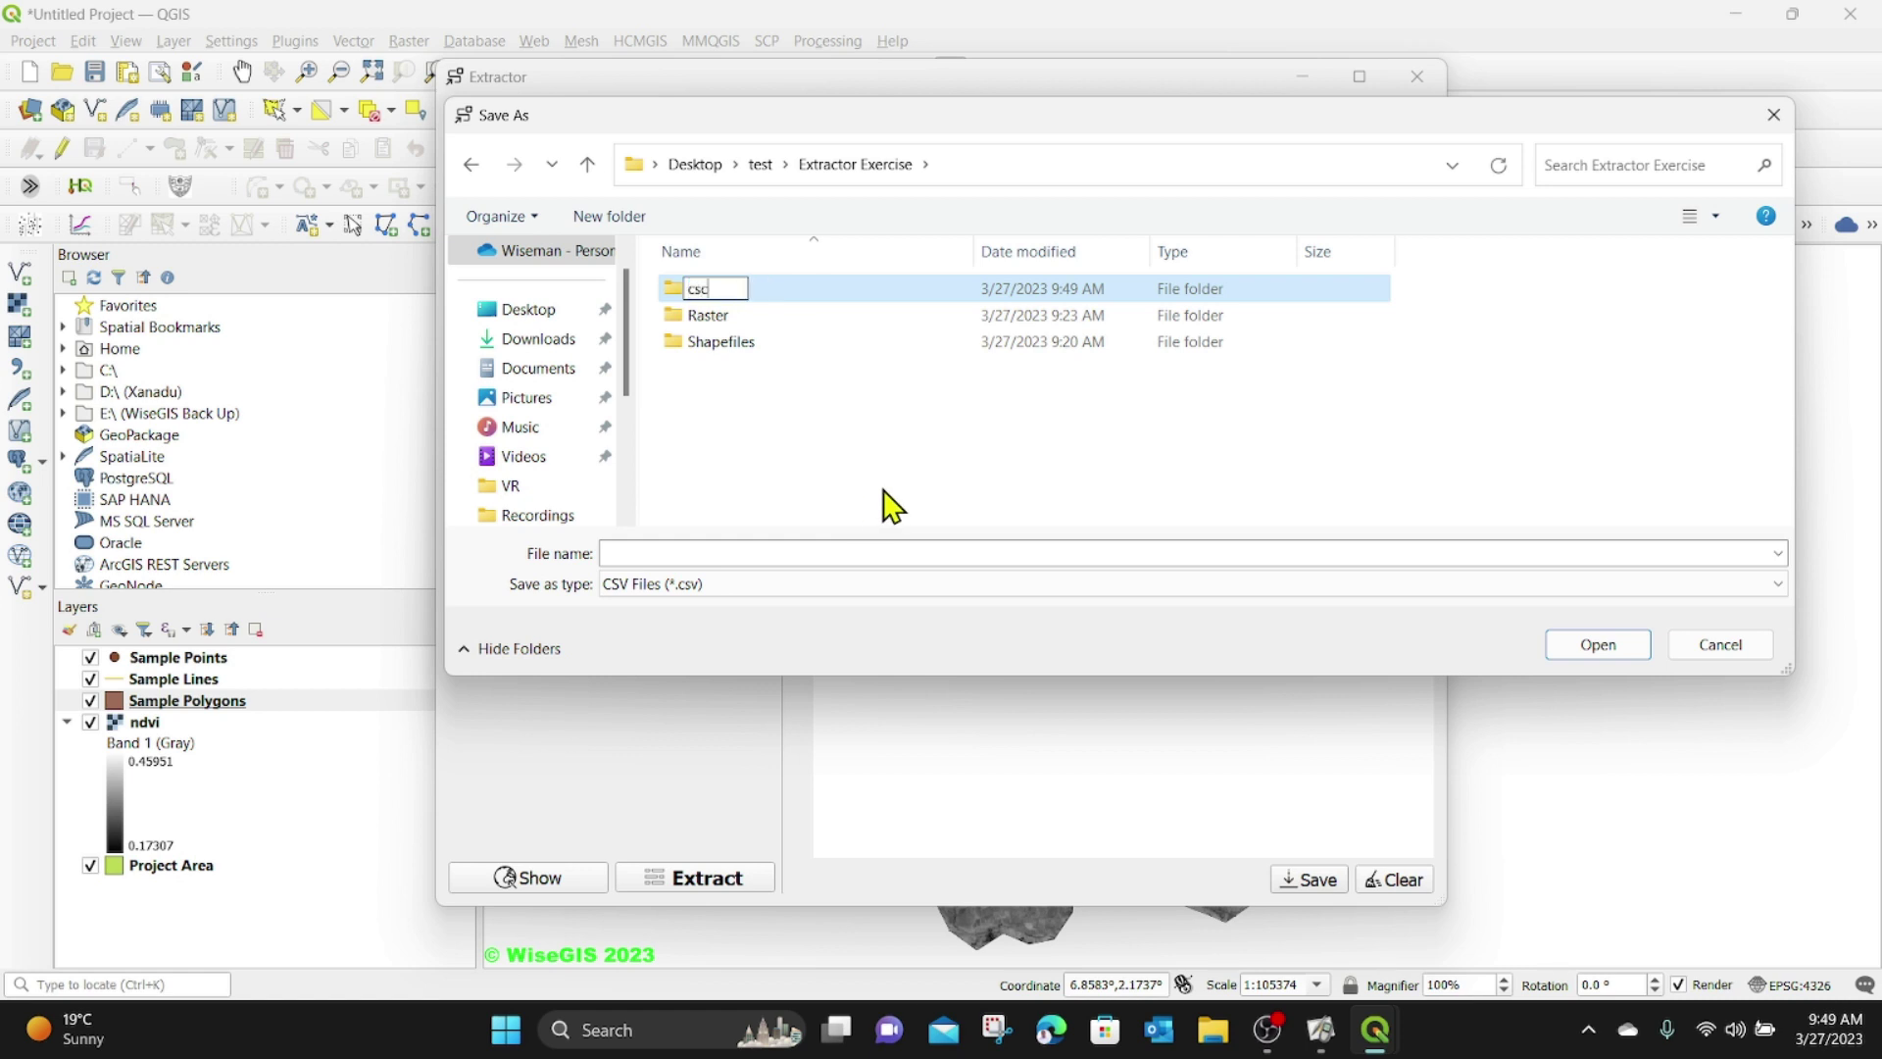
{"action": "type", "text": "sc"}
{"action": "key", "text": "Return"}
{"action": "key", "text": "Return"}
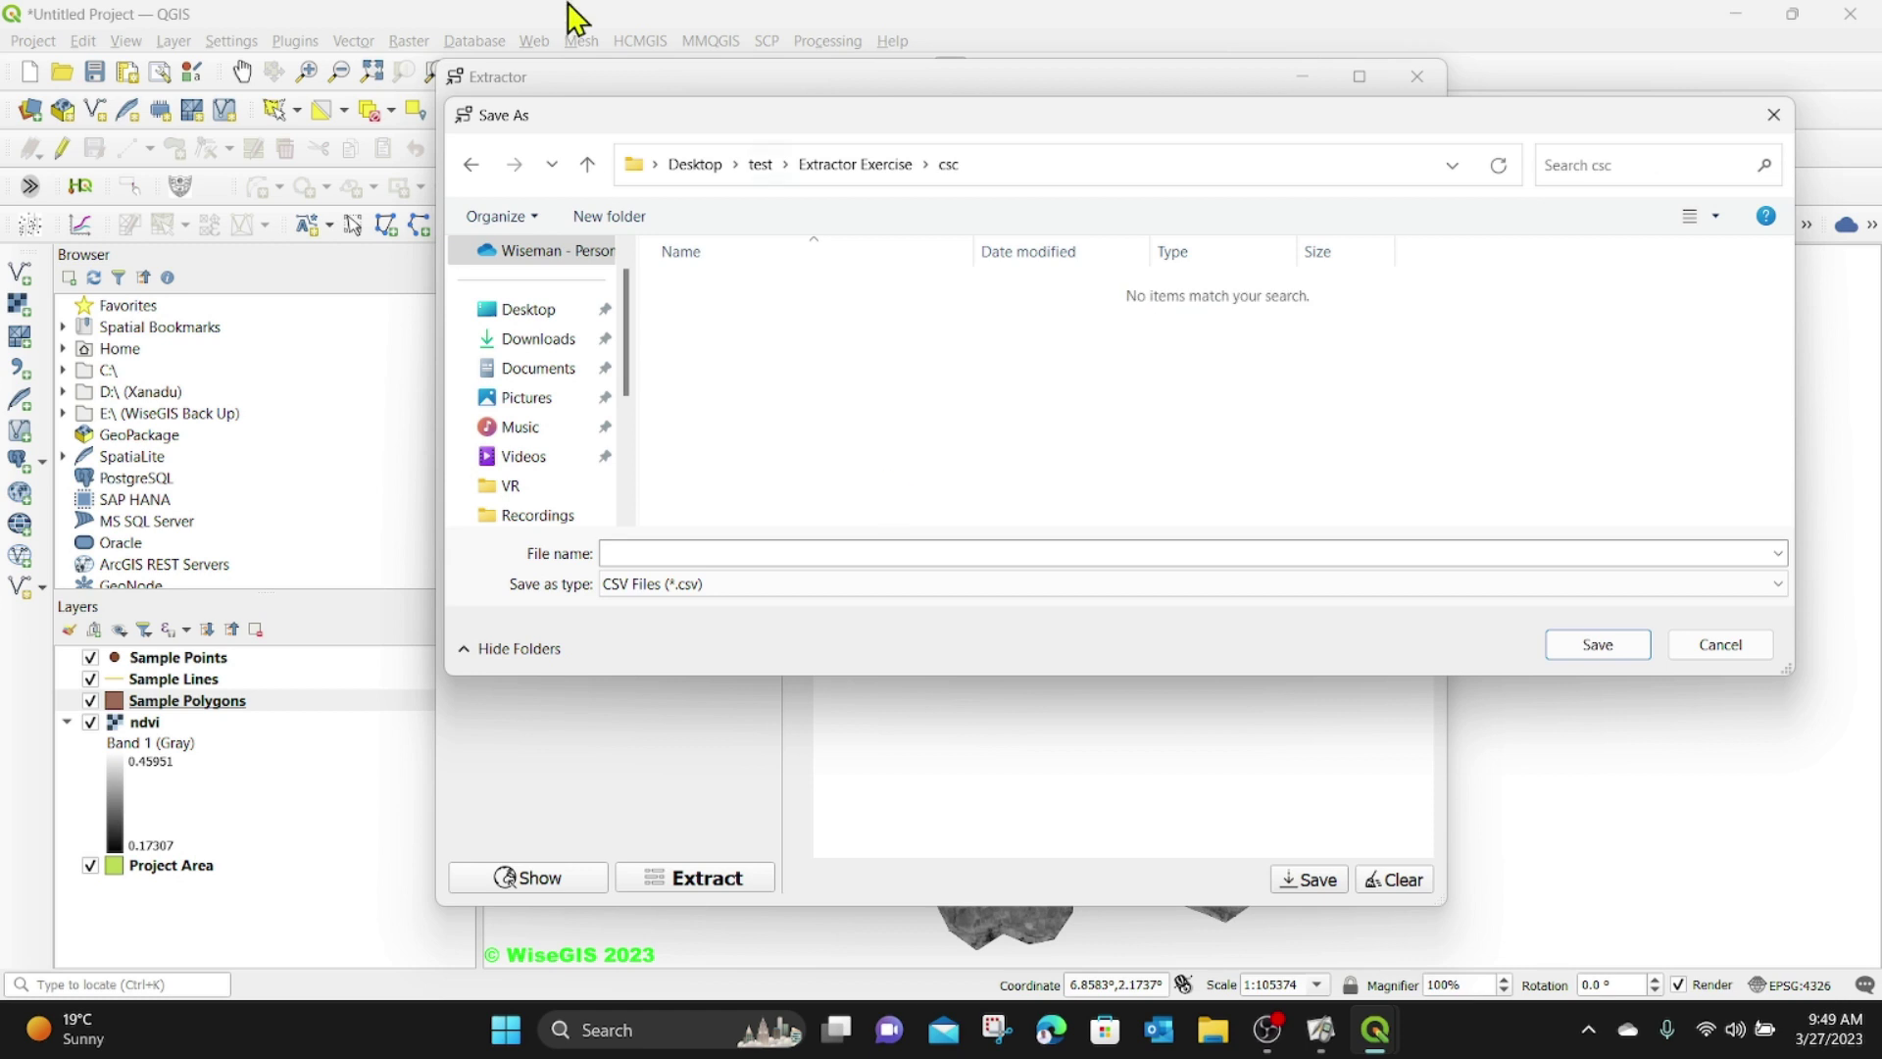
- Save the extracted point values as a CSV file named Points in the csc folder
{"action": "left_click", "coordinate": [644, 551]}
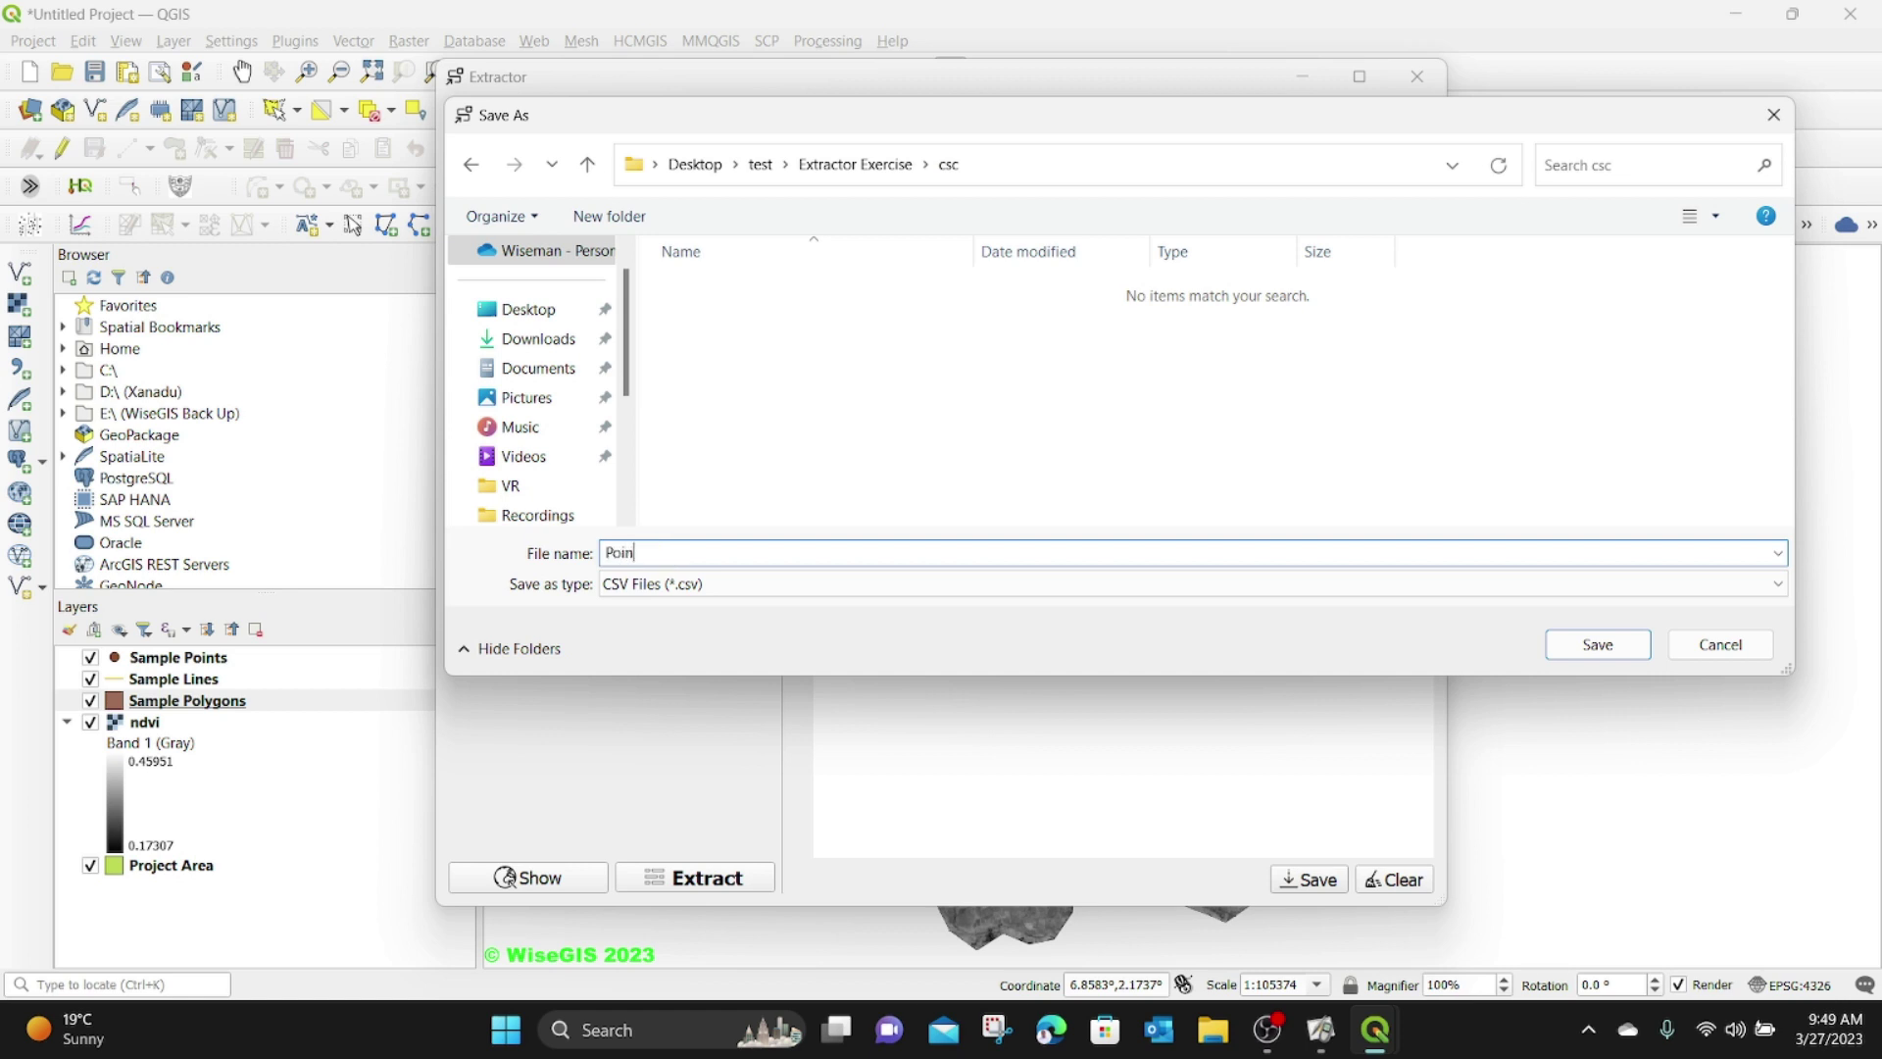
{"action": "type", "text": "Points"}
{"action": "left_click", "coordinate": [1596, 644]}
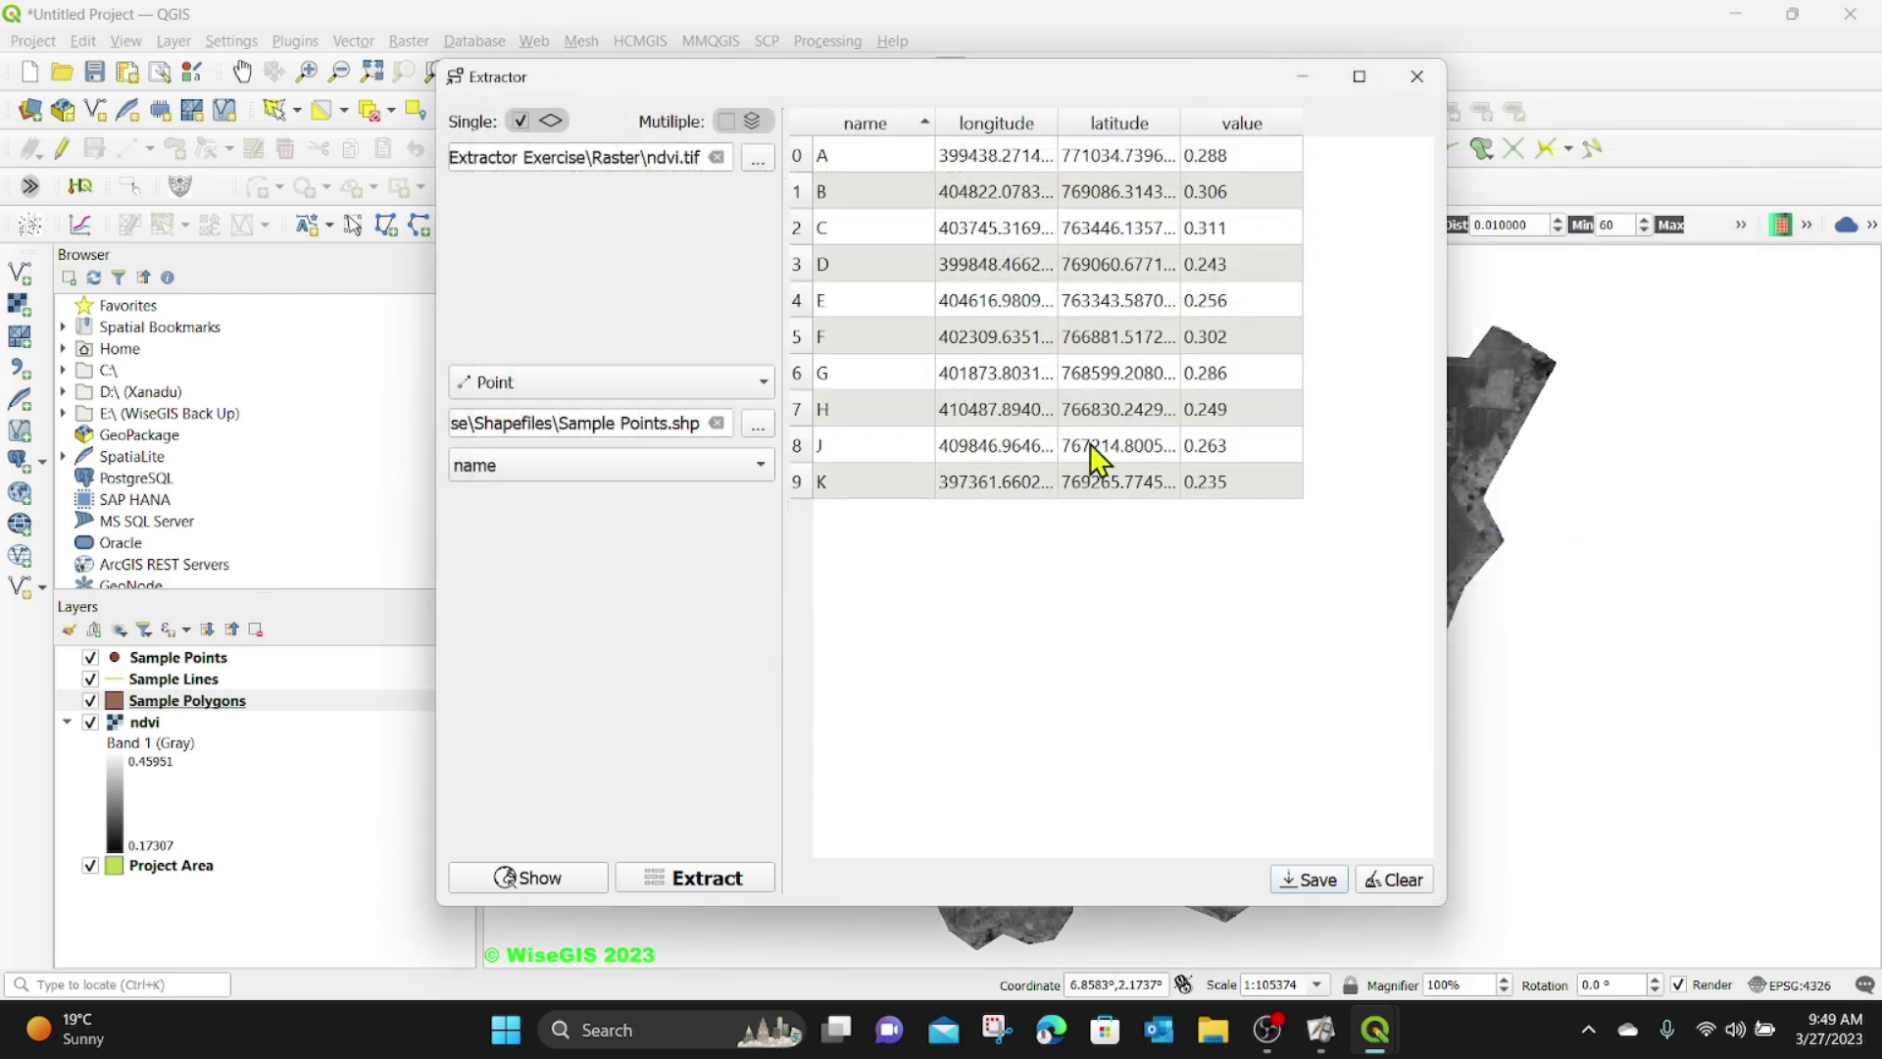
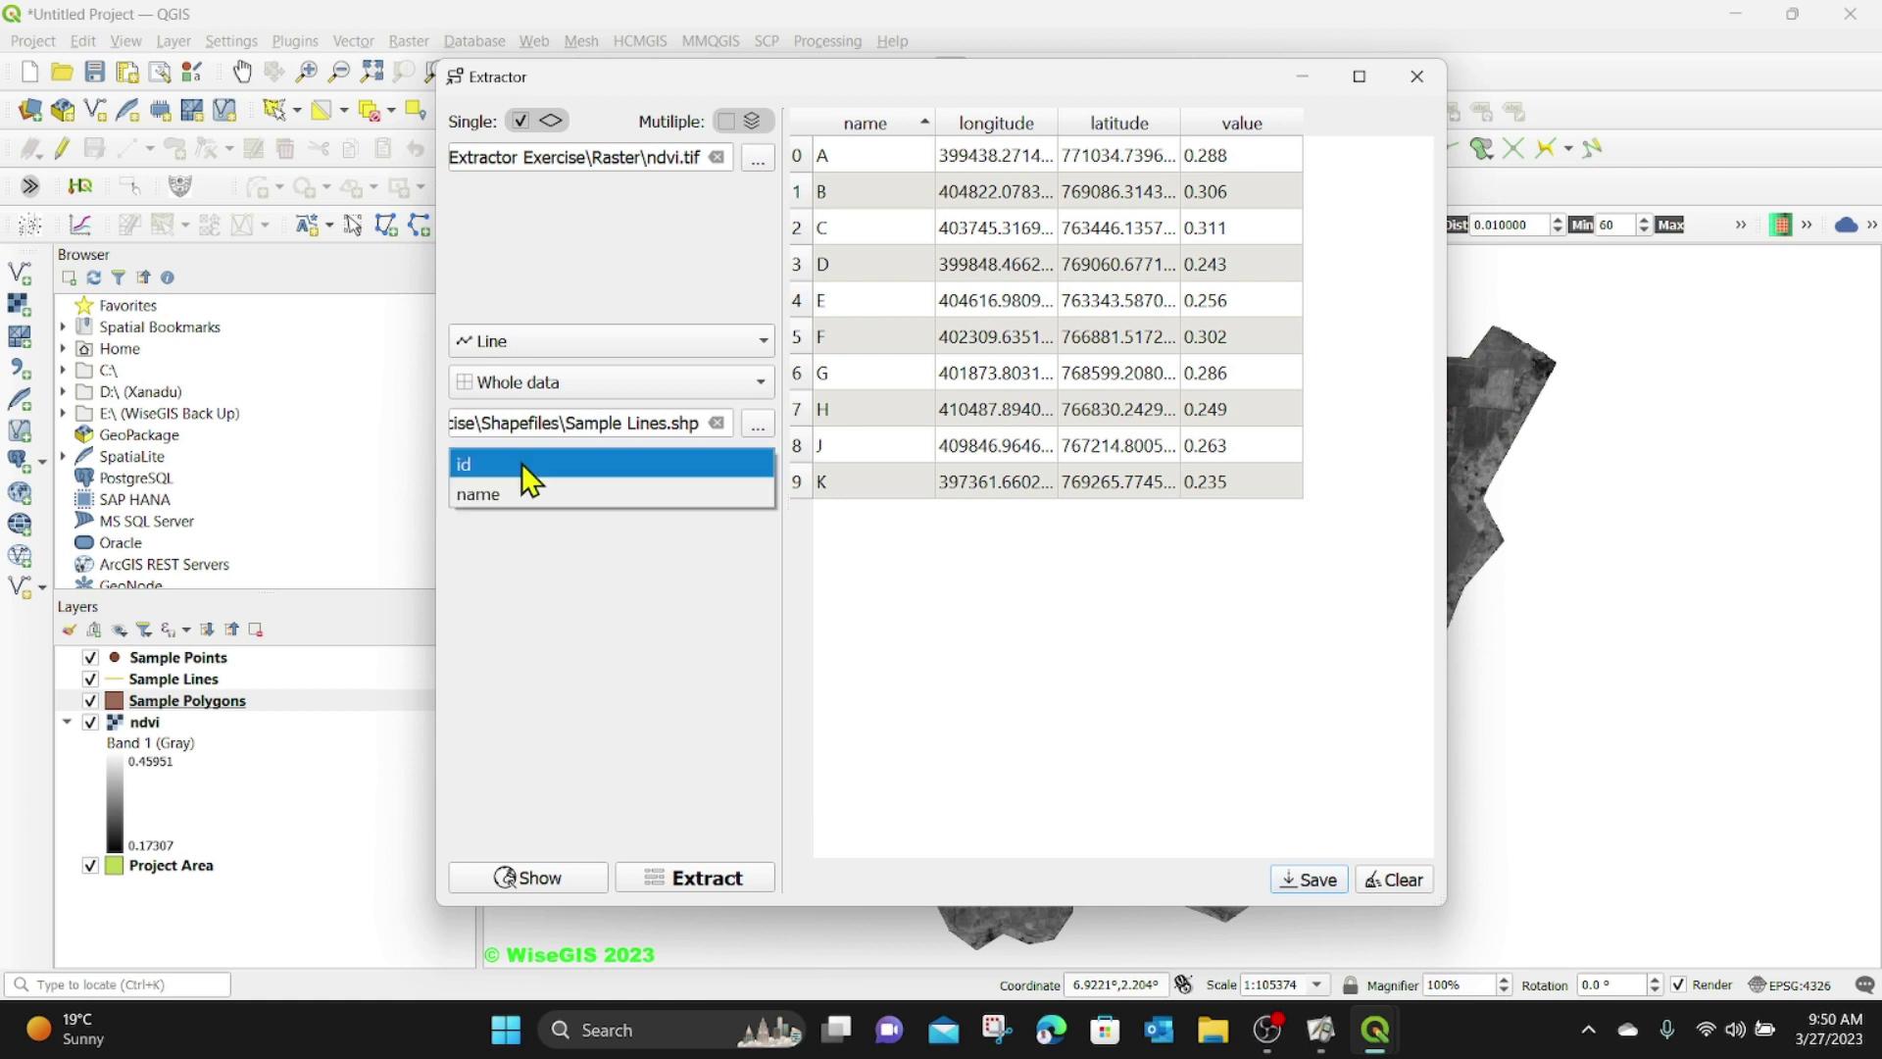
- Extract the whole-data raster values along Sample Lines using the name field and review the resulting rows
{"action": "left_click", "coordinate": [499, 493]}
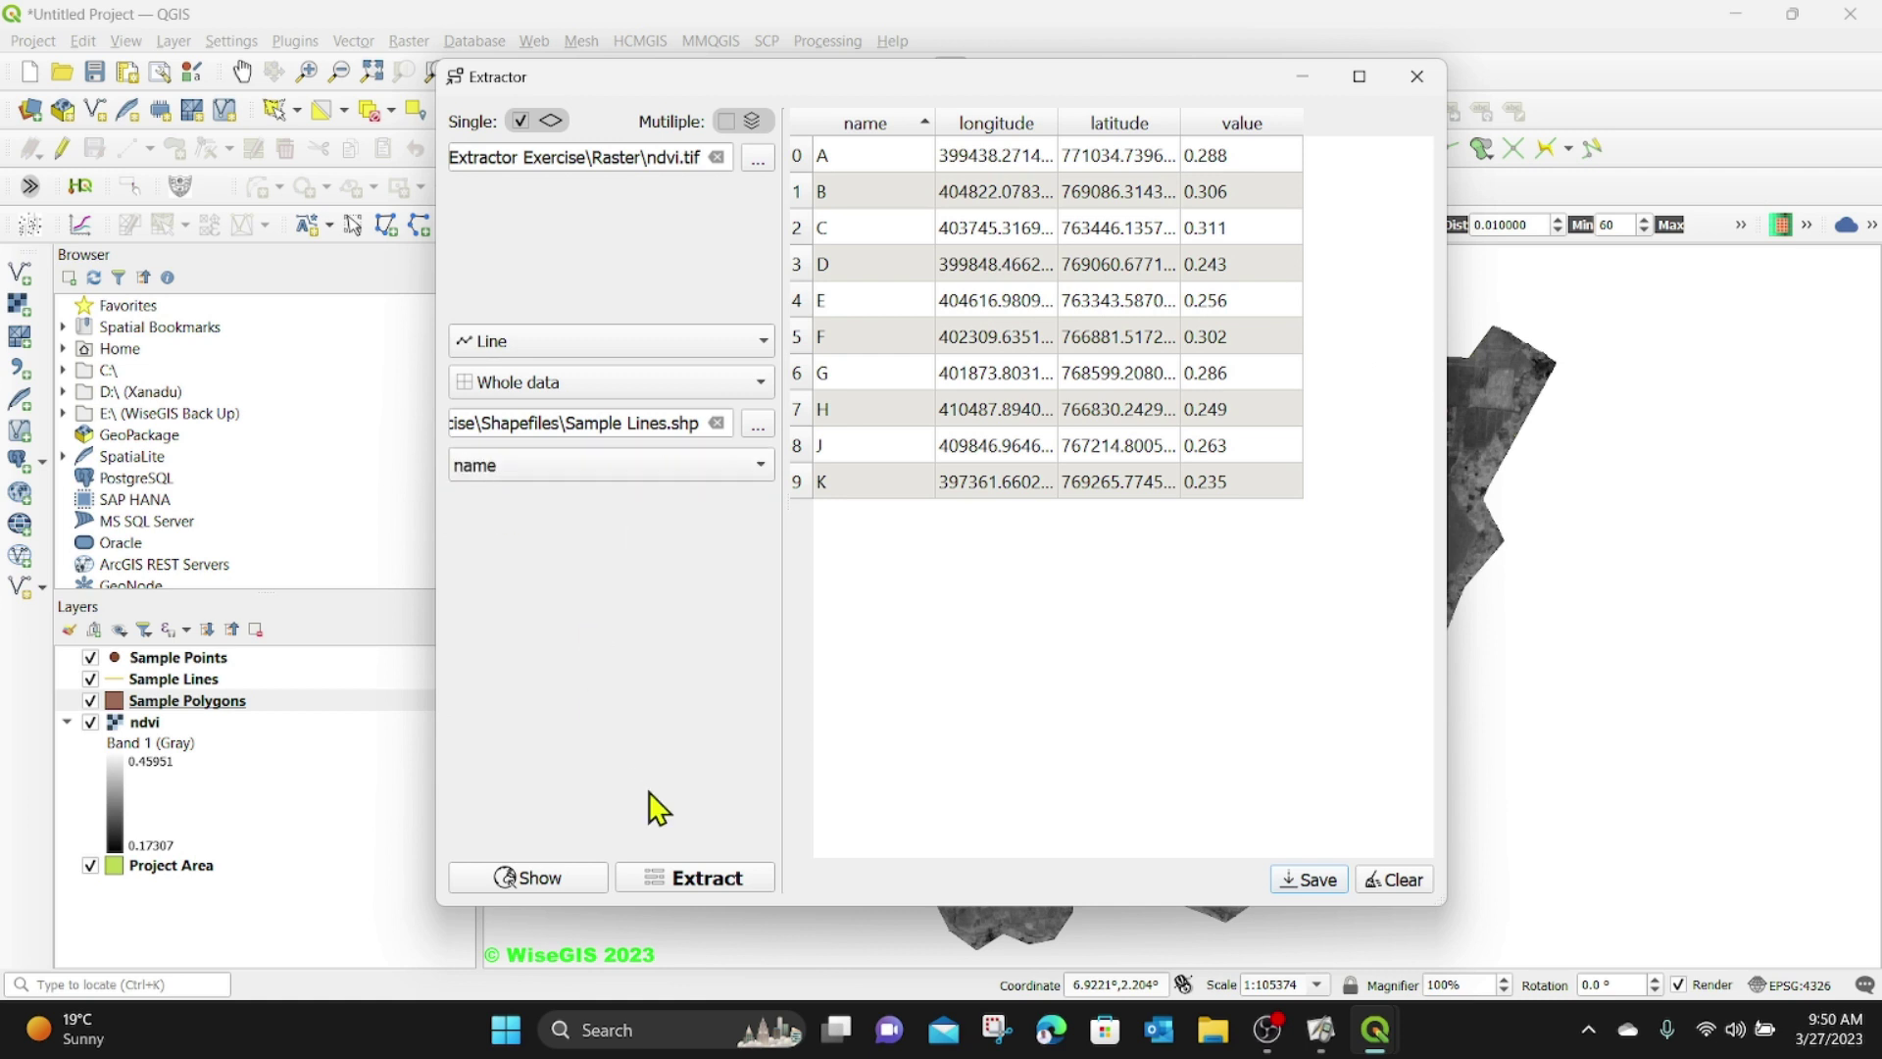
{"action": "left_click", "coordinate": [698, 879]}
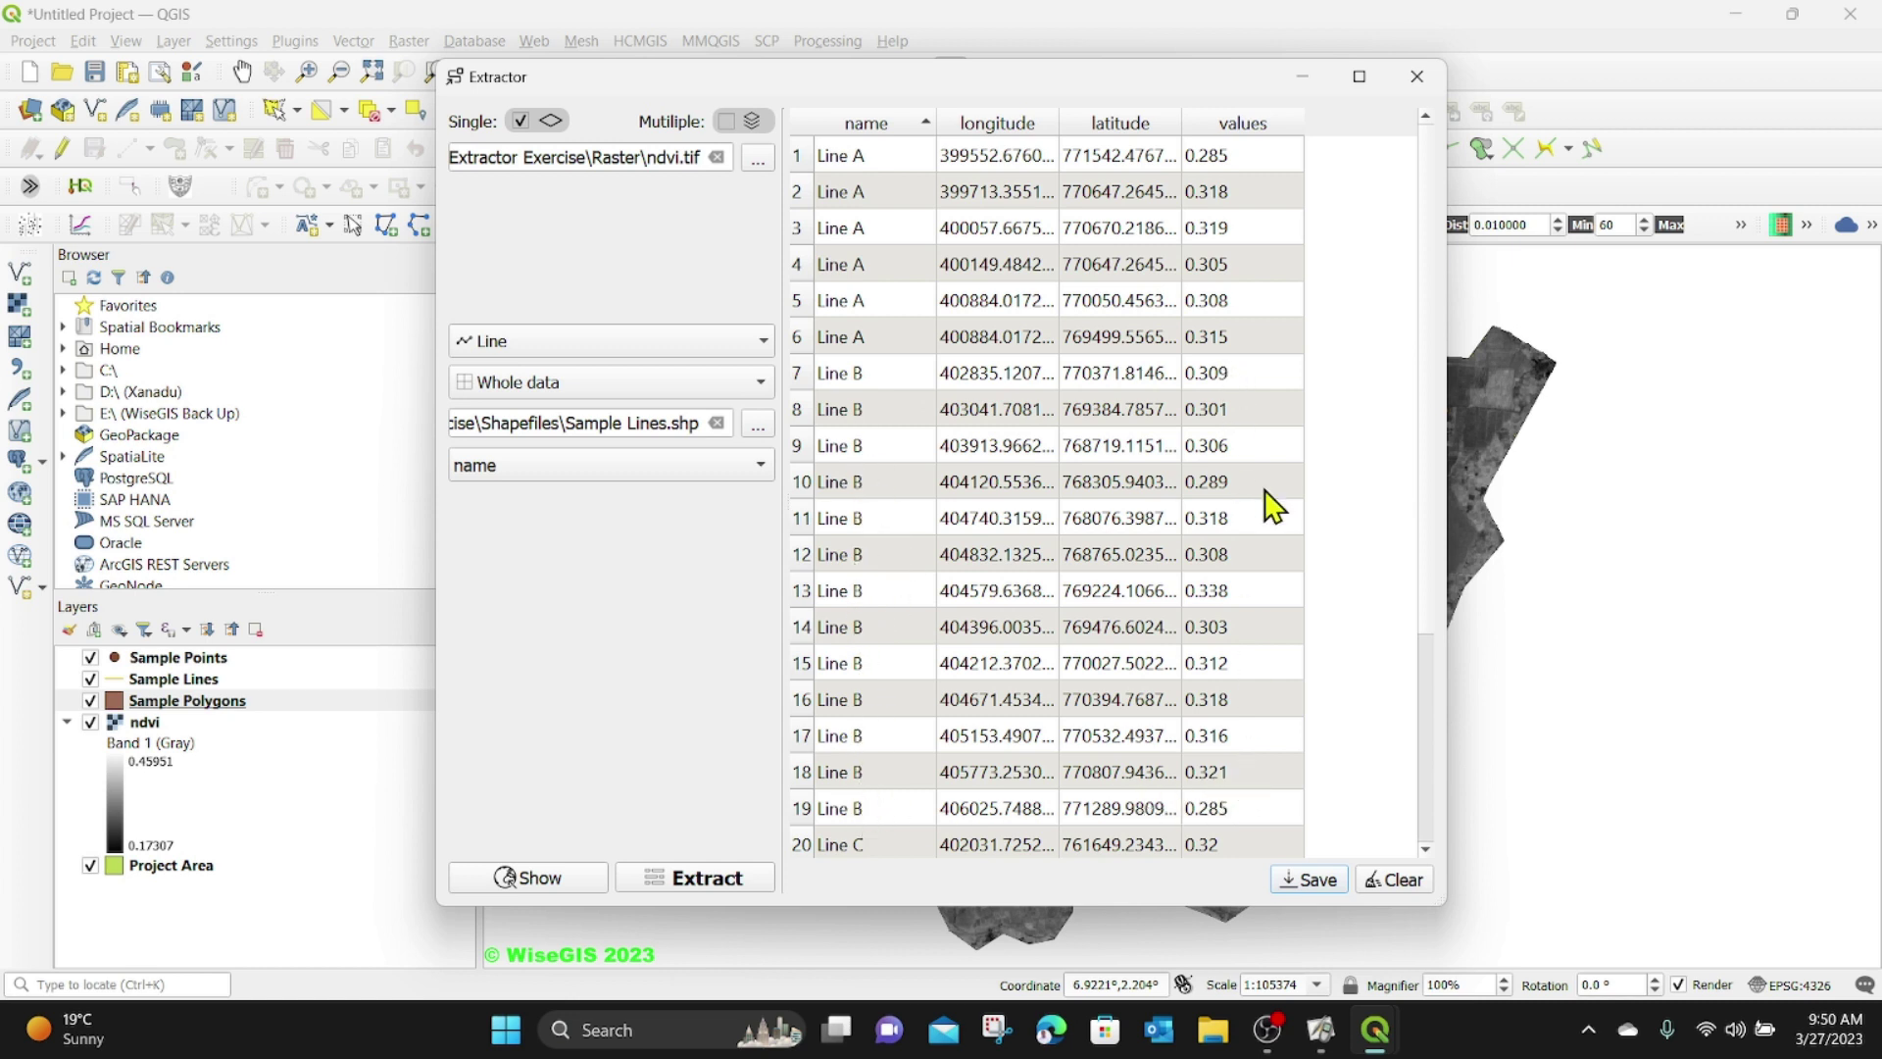
{"action": "scroll", "coordinate": [1255, 519], "scroll_direction": "down", "scroll_amount": 3}
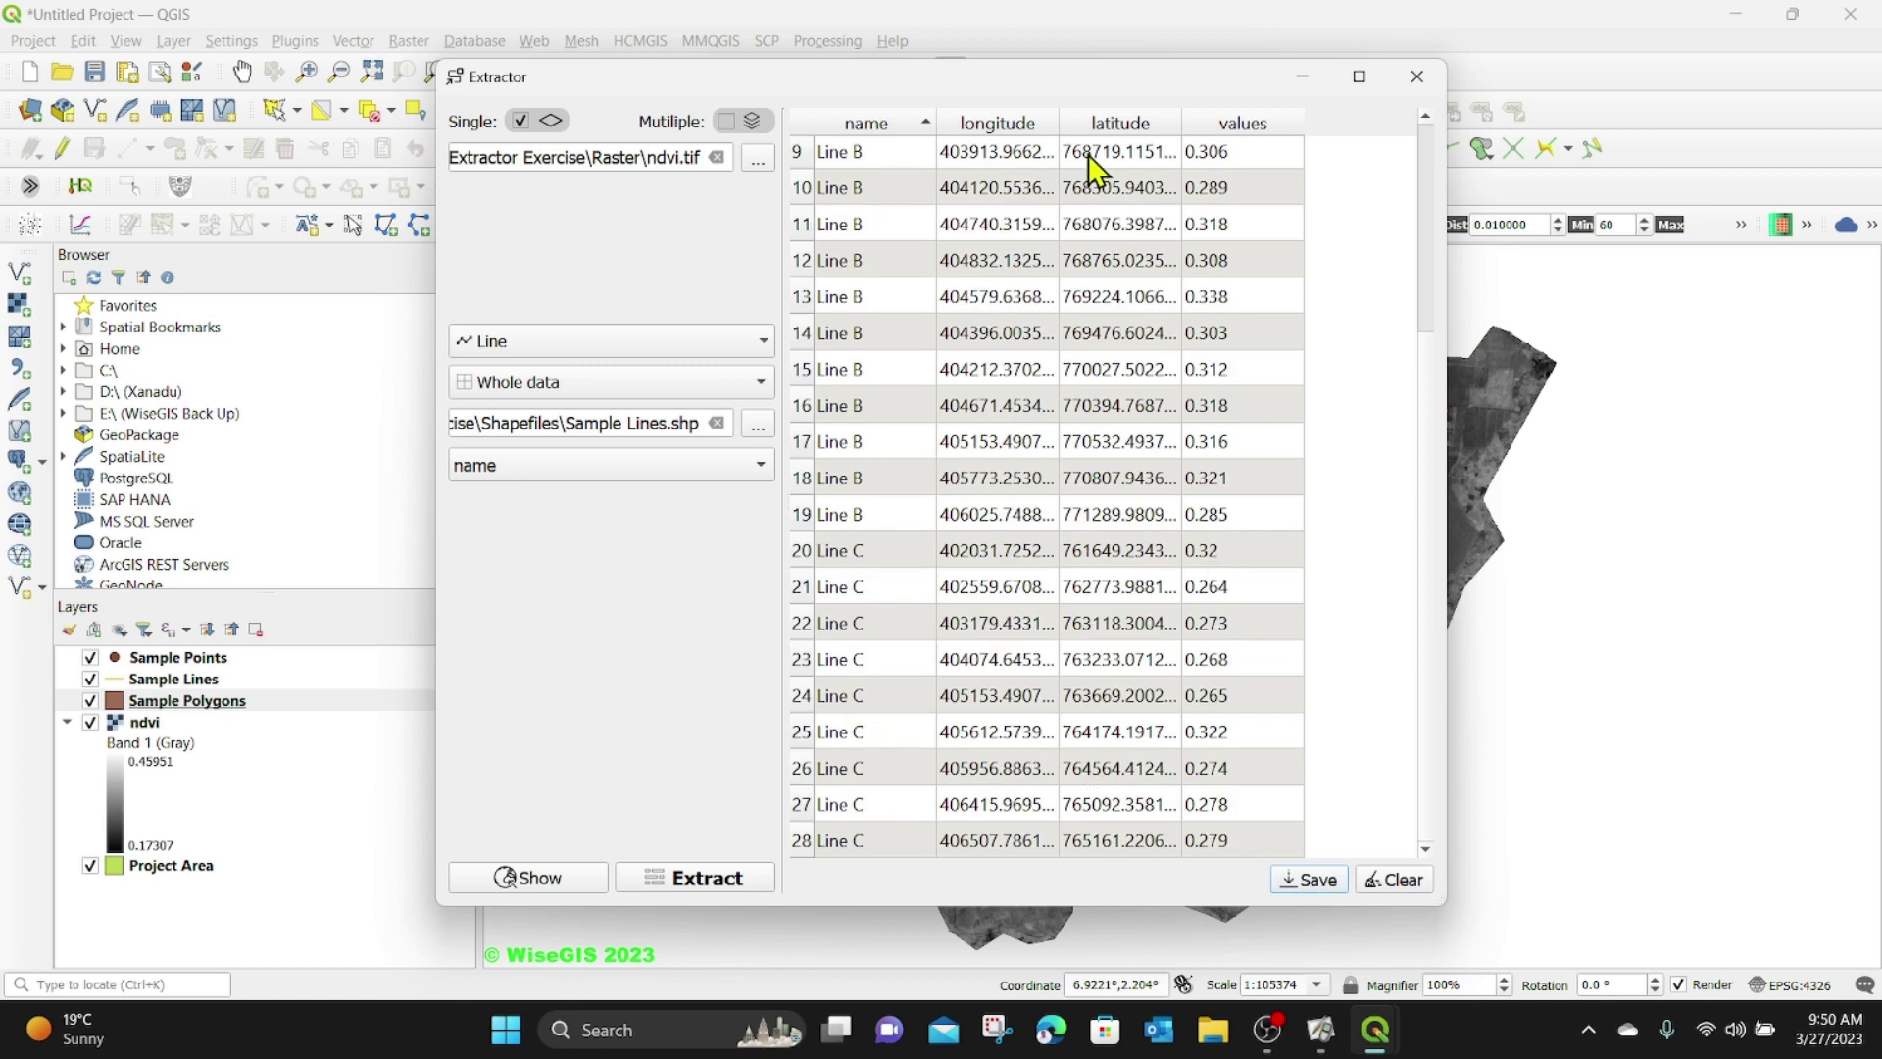
- Save the extracted line values as a CSV file named line in the csc folder of Extractor Exercise
{"action": "left_click", "coordinate": [1279, 878]}
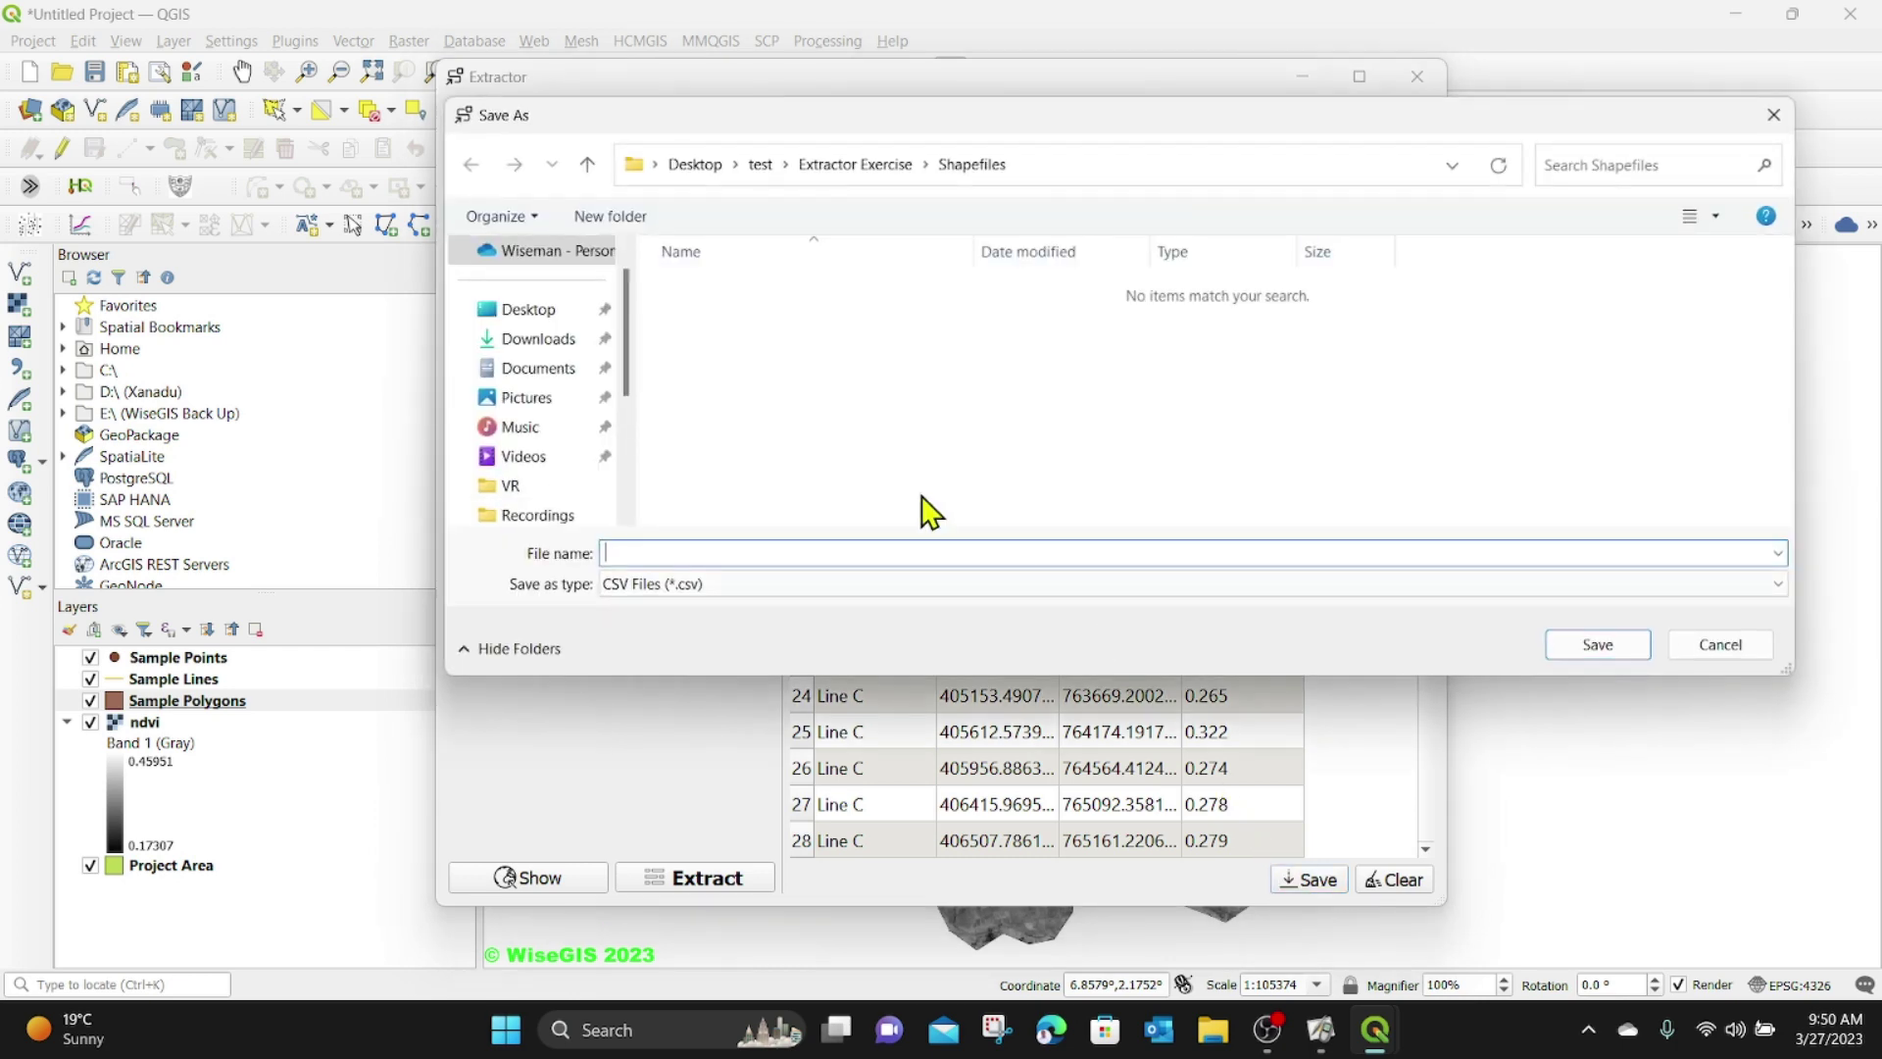
{"action": "left_click", "coordinate": [890, 170]}
{"action": "left_click", "coordinate": [714, 292]}
{"action": "double_click", "coordinate": [715, 292]}
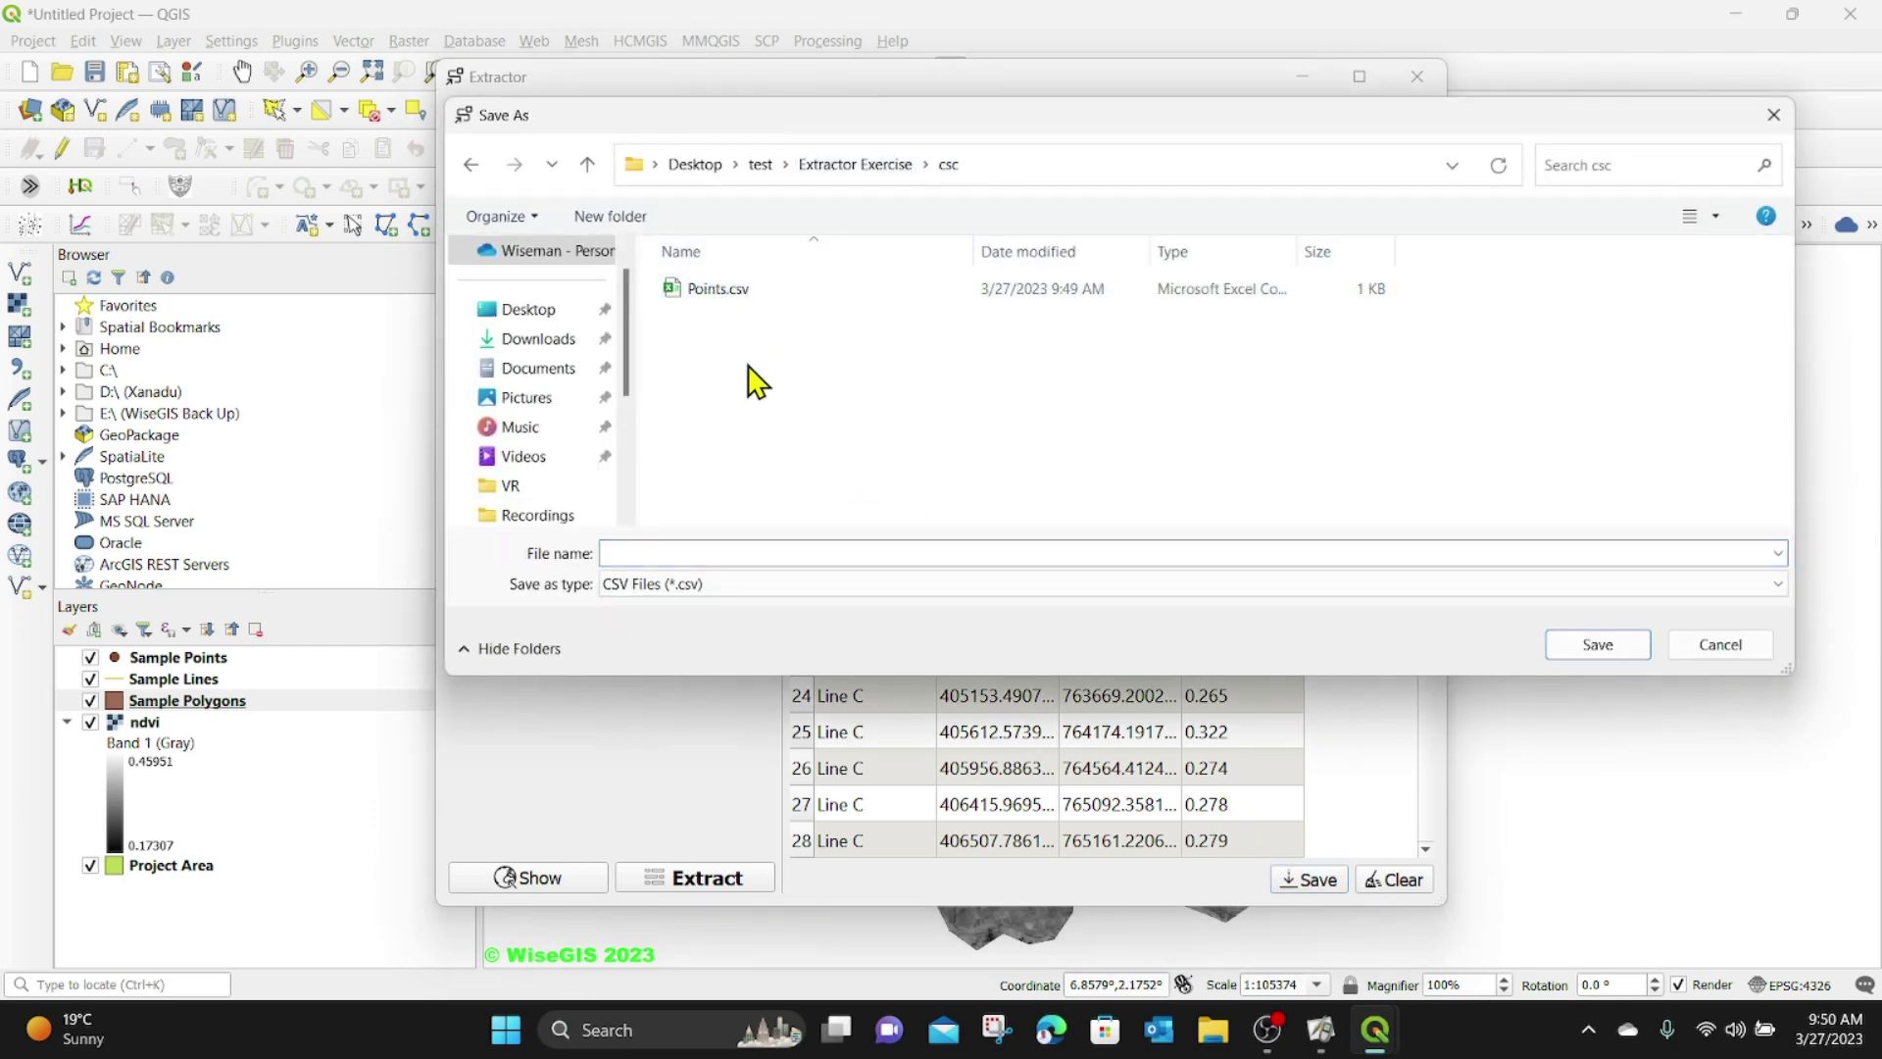
{"action": "left_click", "coordinate": [618, 550]}
{"action": "type", "text": "line"}
{"action": "left_click", "coordinate": [1585, 644]}
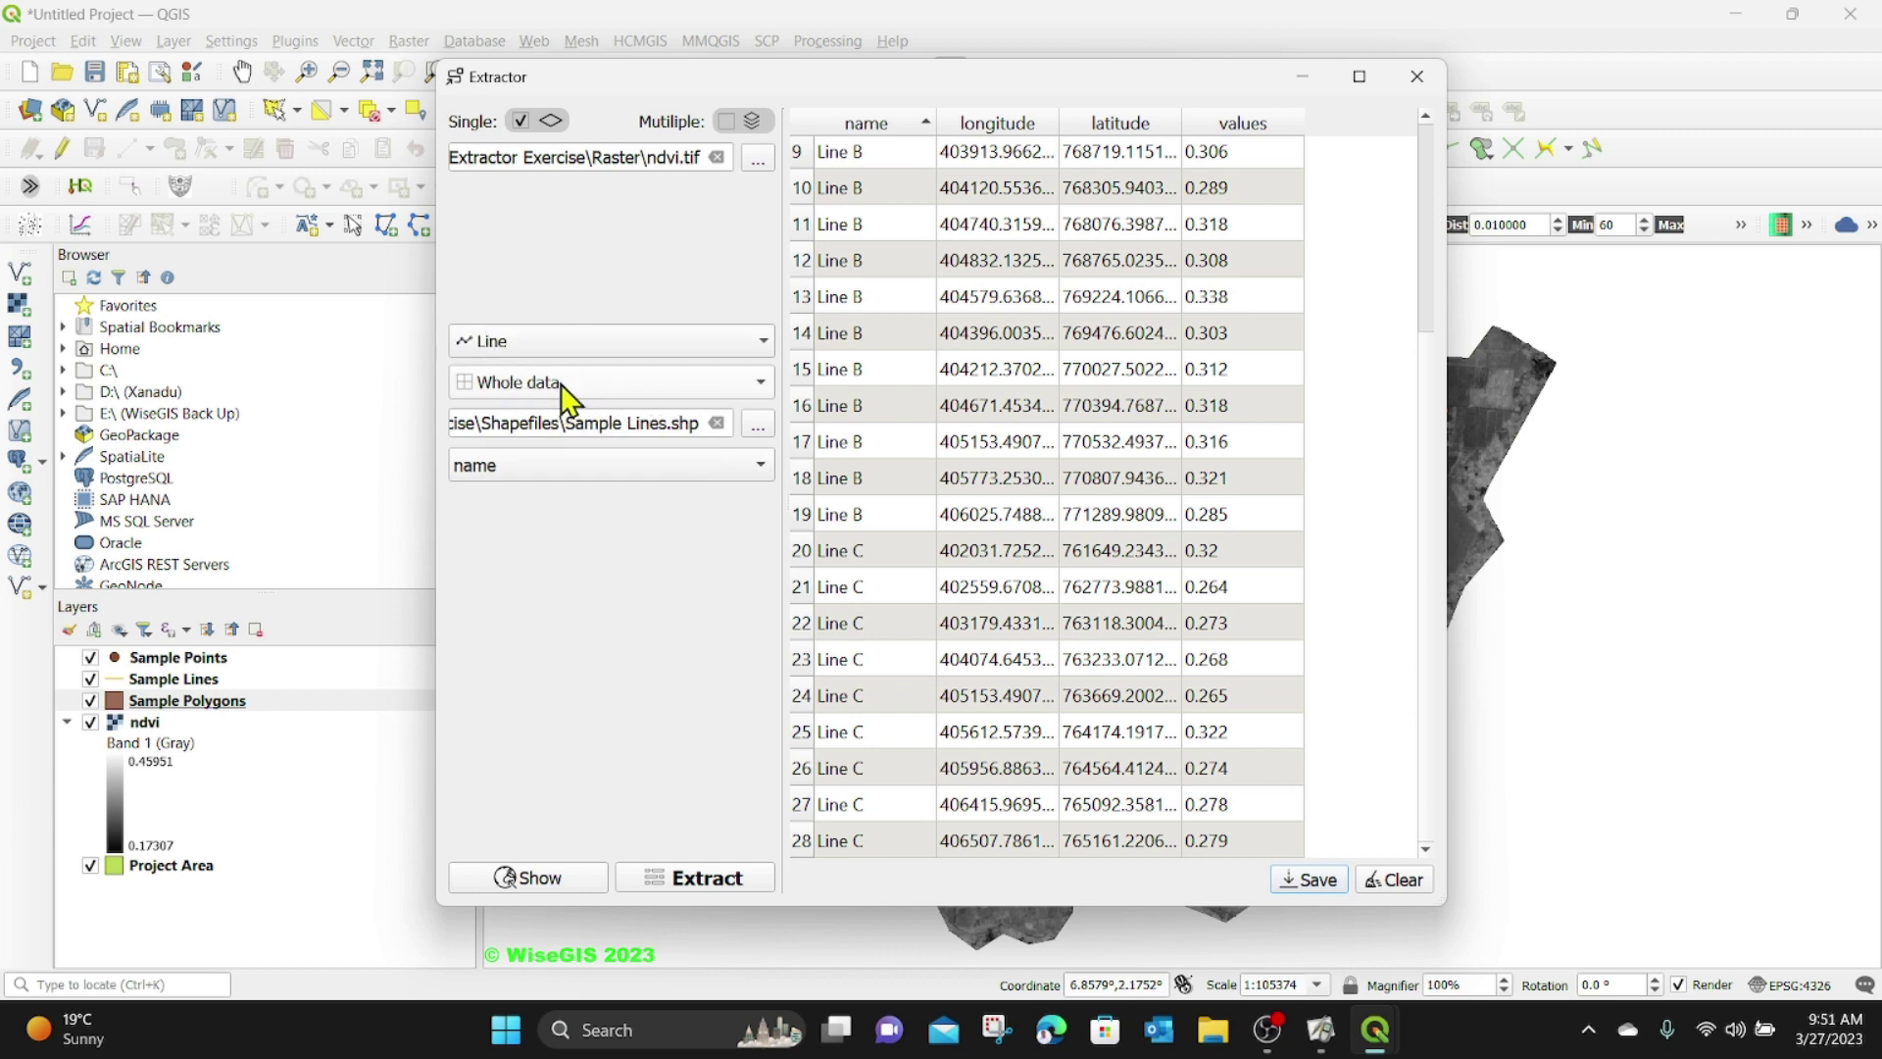
- Switch the line extraction to Zonal statistics and choose the min, max and mean statistics
{"action": "left_click", "coordinate": [655, 386]}
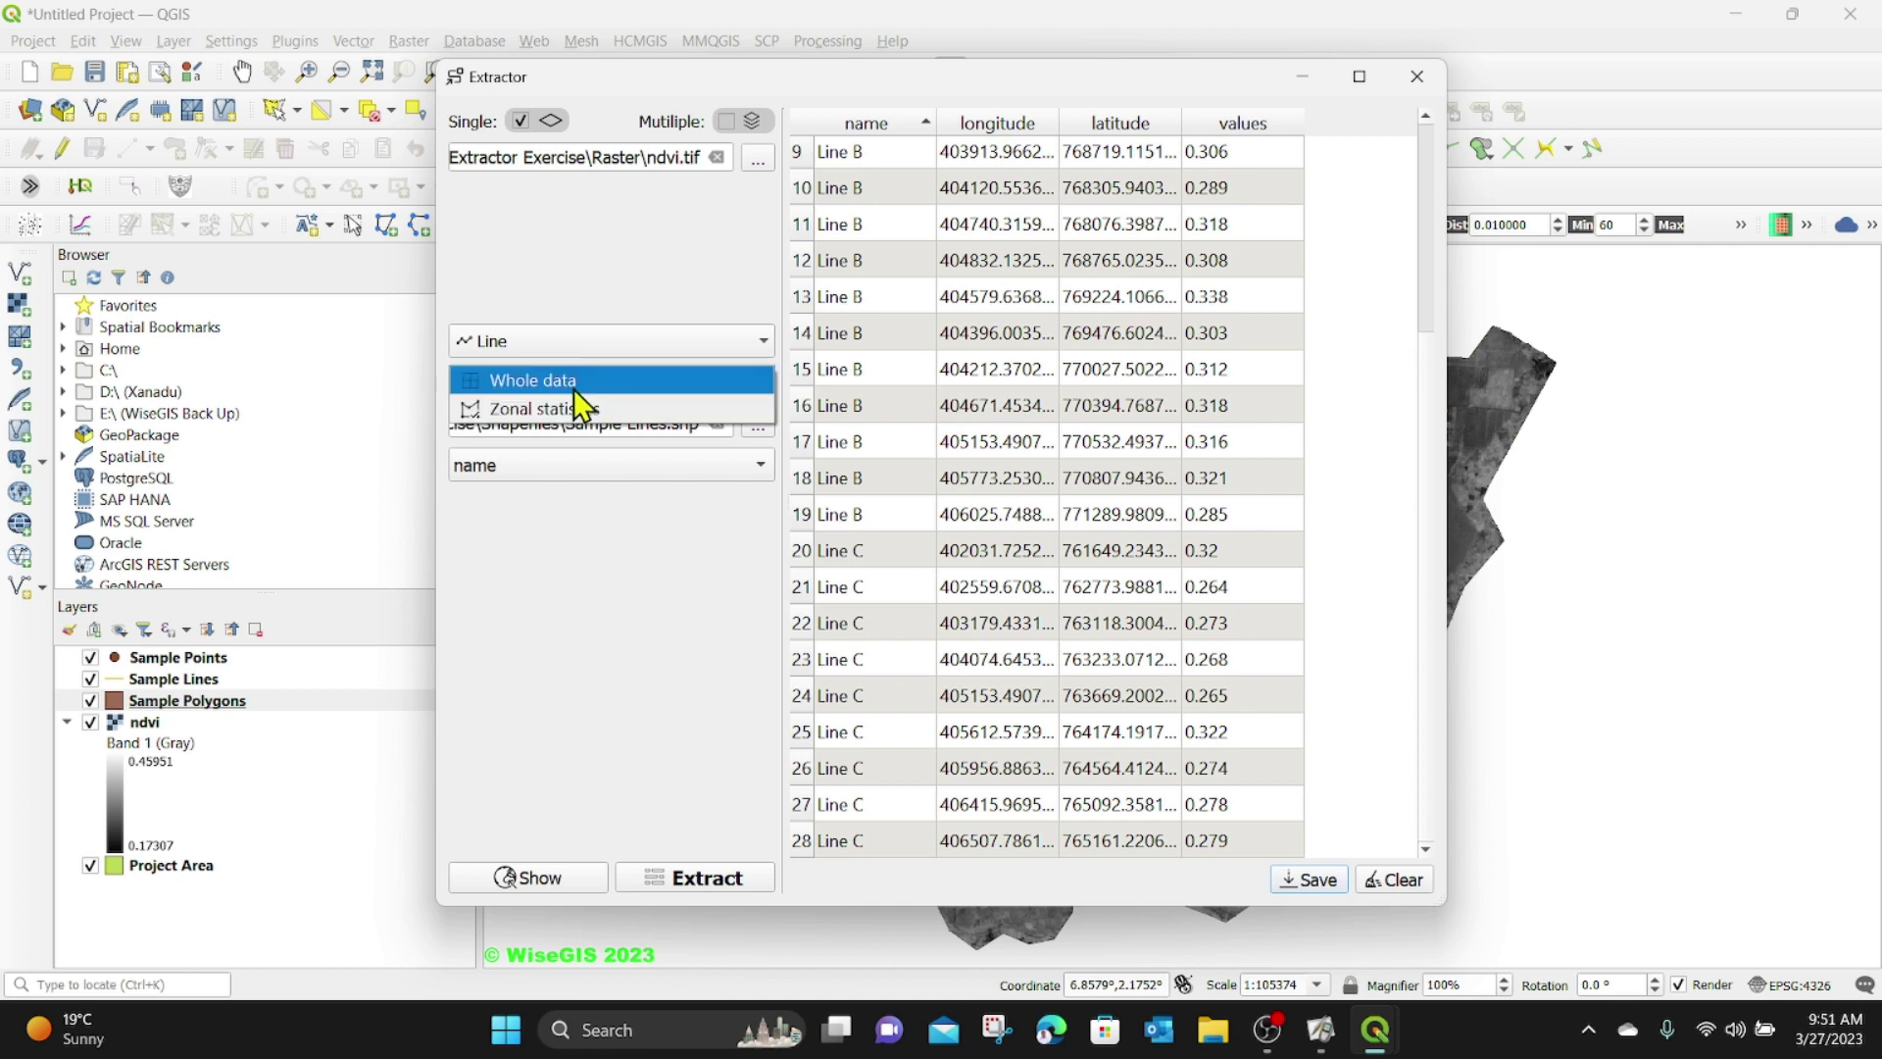
{"action": "left_click", "coordinate": [559, 412]}
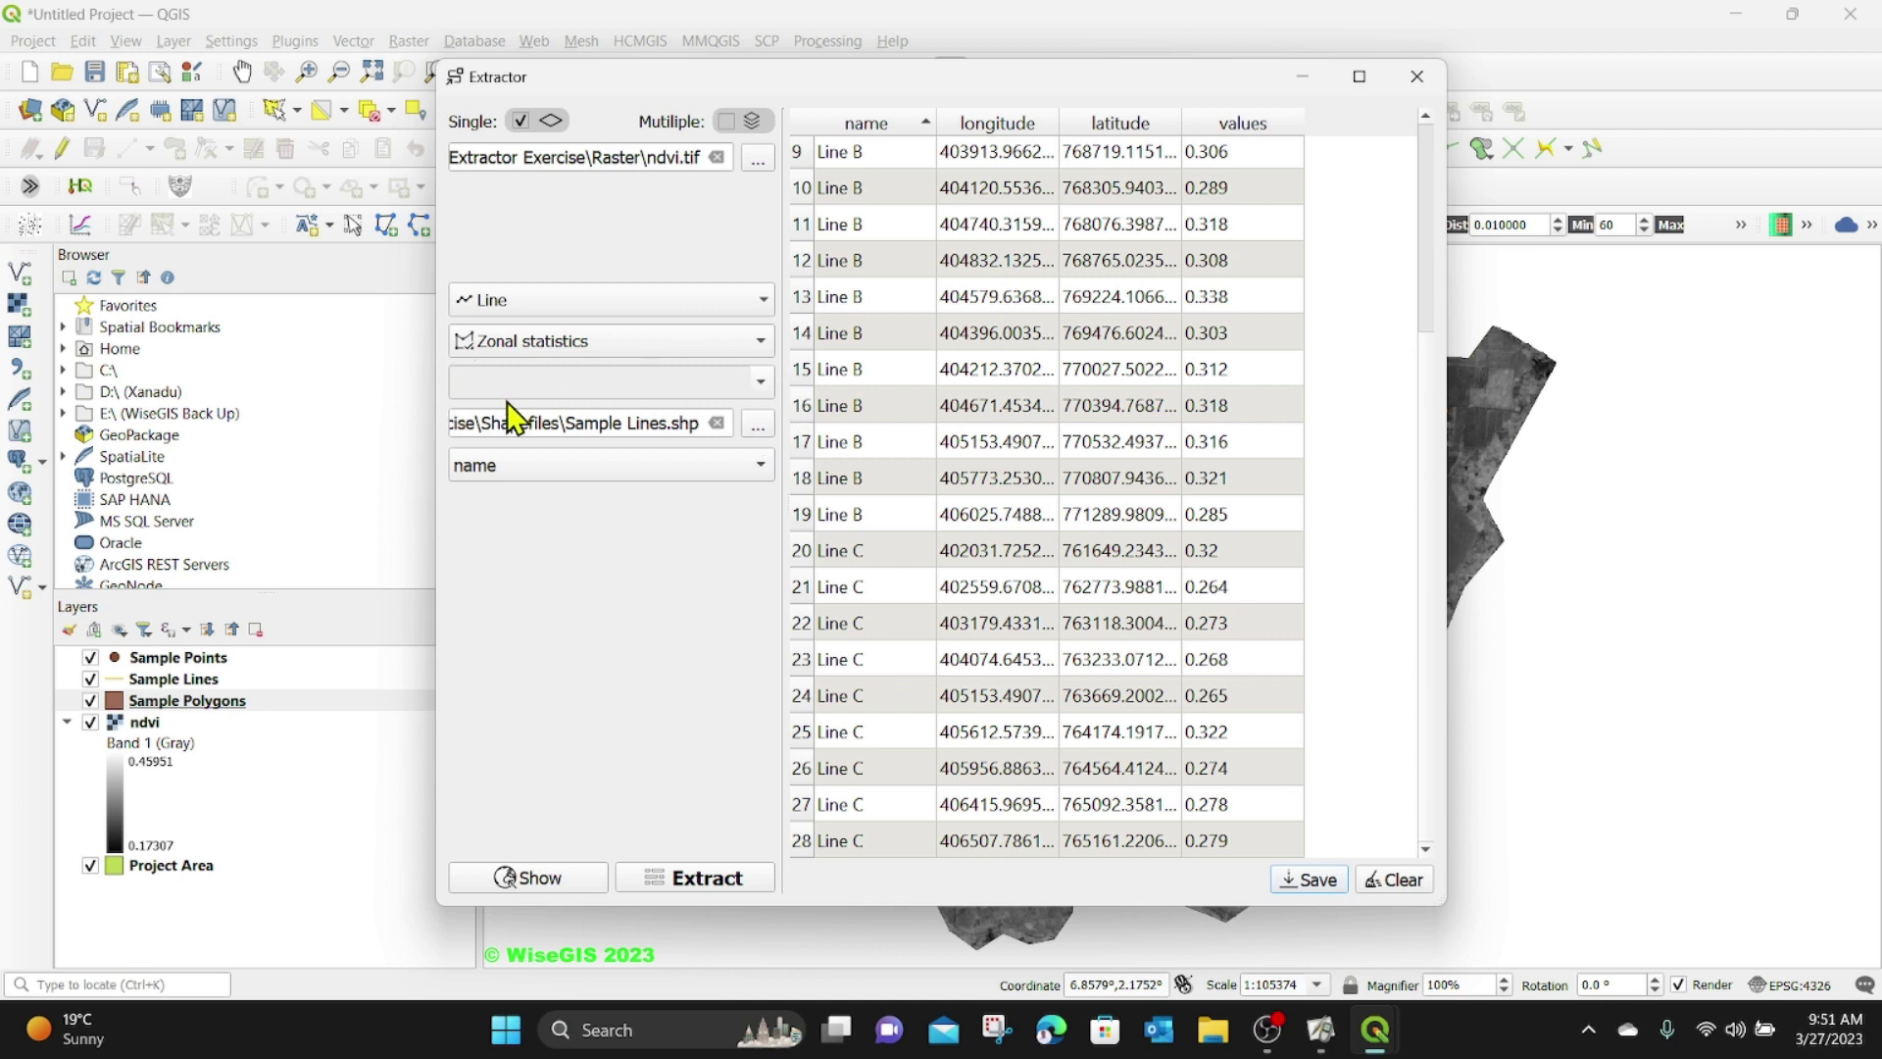
{"action": "left_click", "coordinate": [763, 380]}
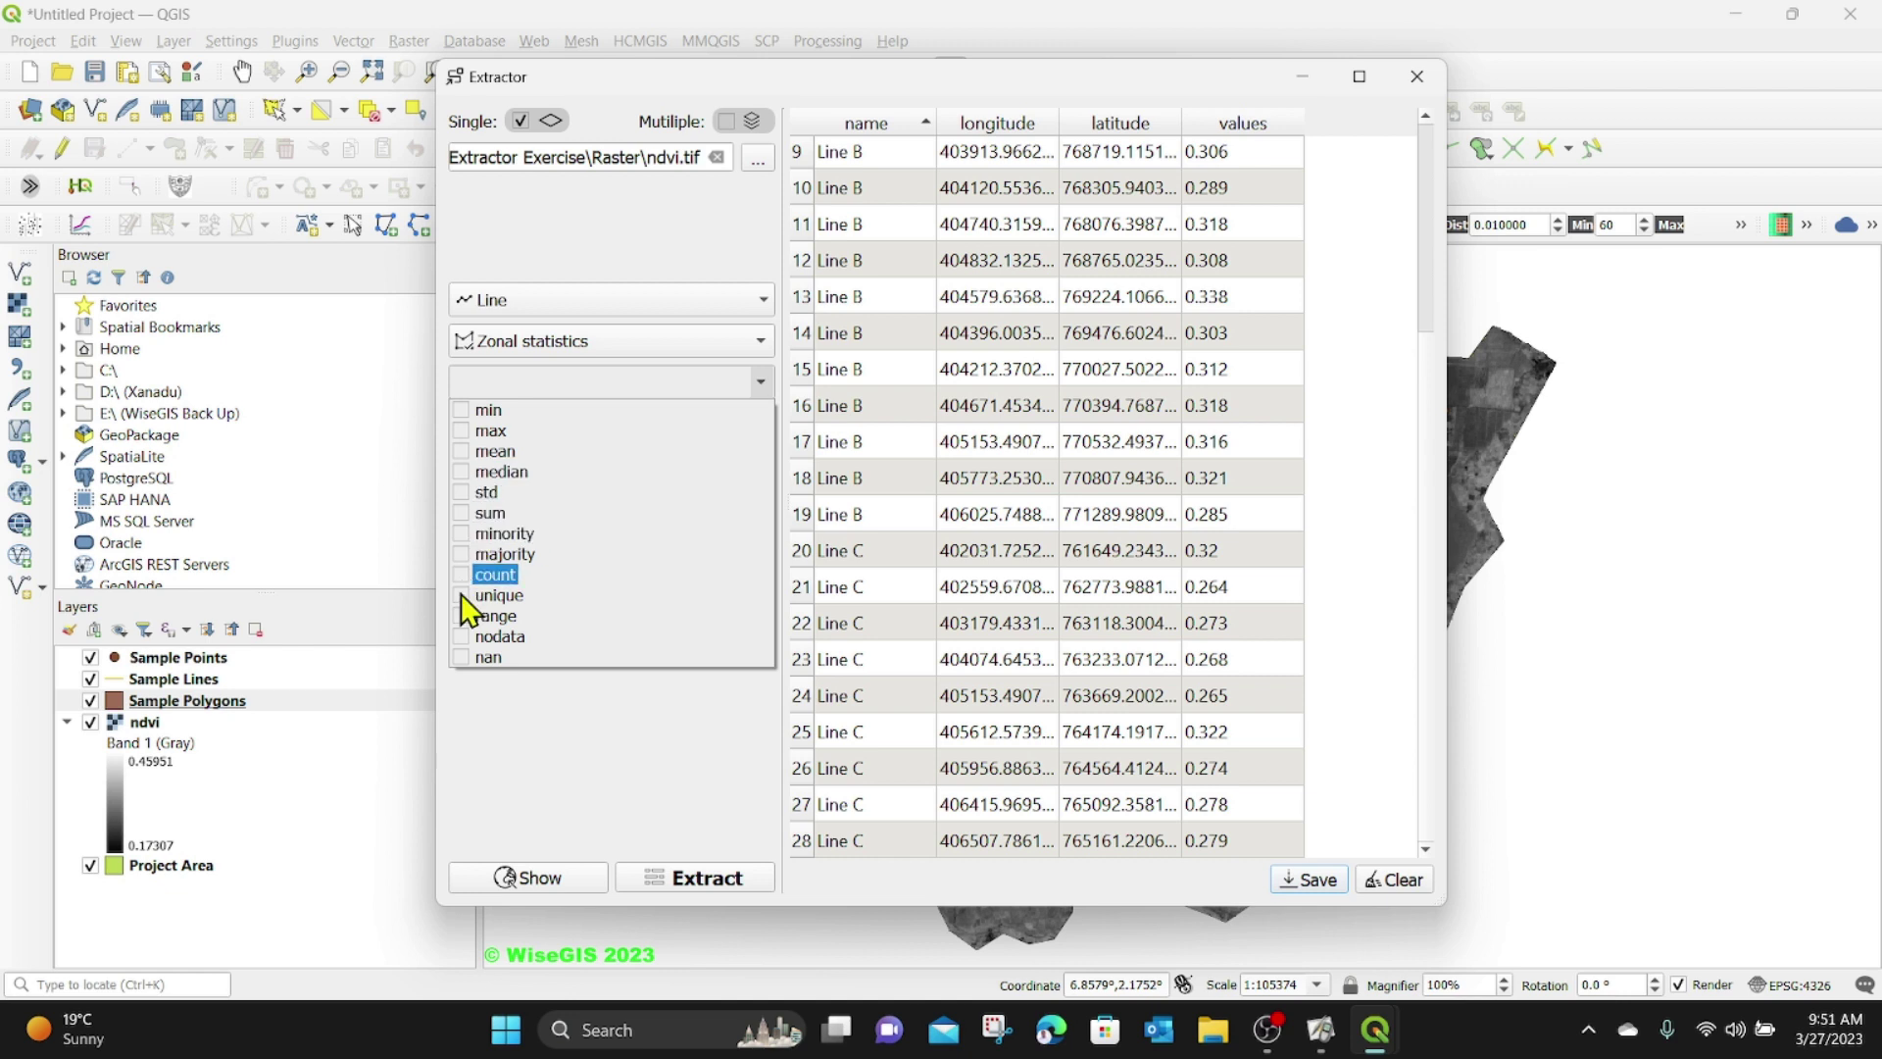
{"action": "left_click", "coordinate": [463, 432]}
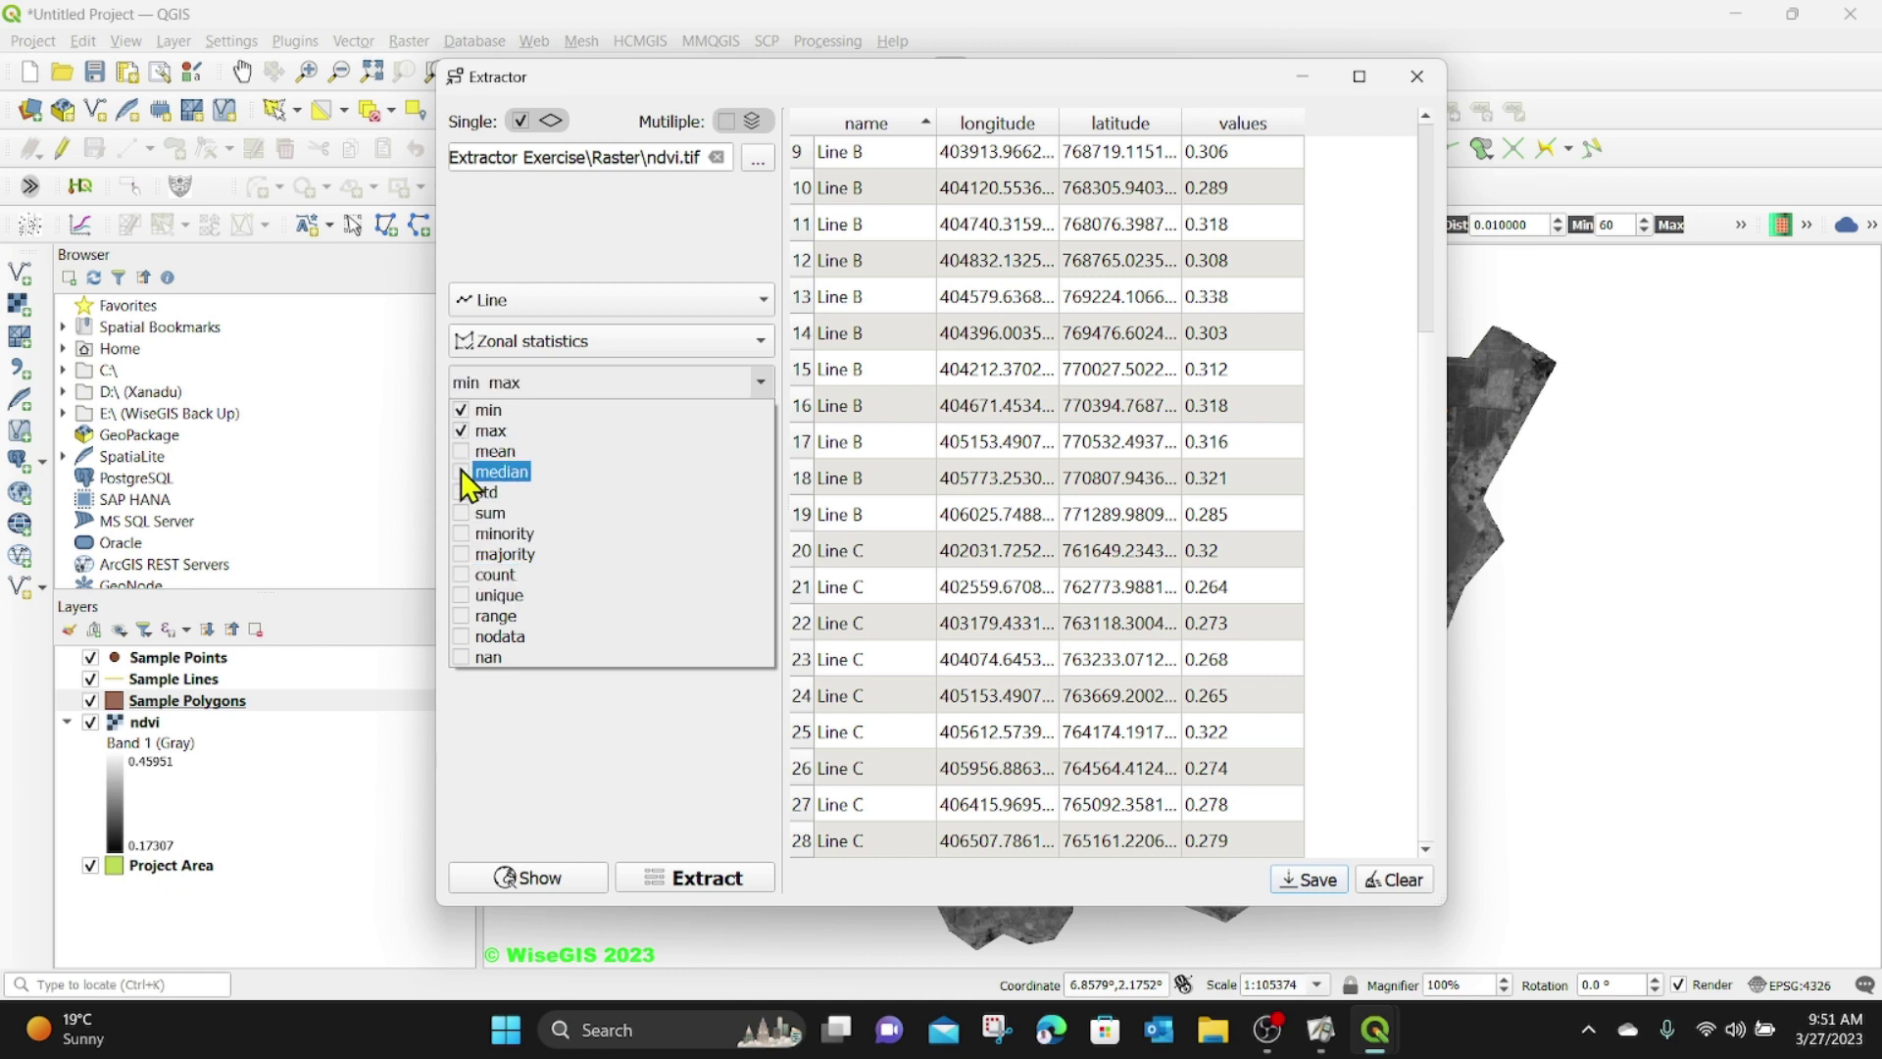
{"action": "left_click", "coordinate": [458, 452]}
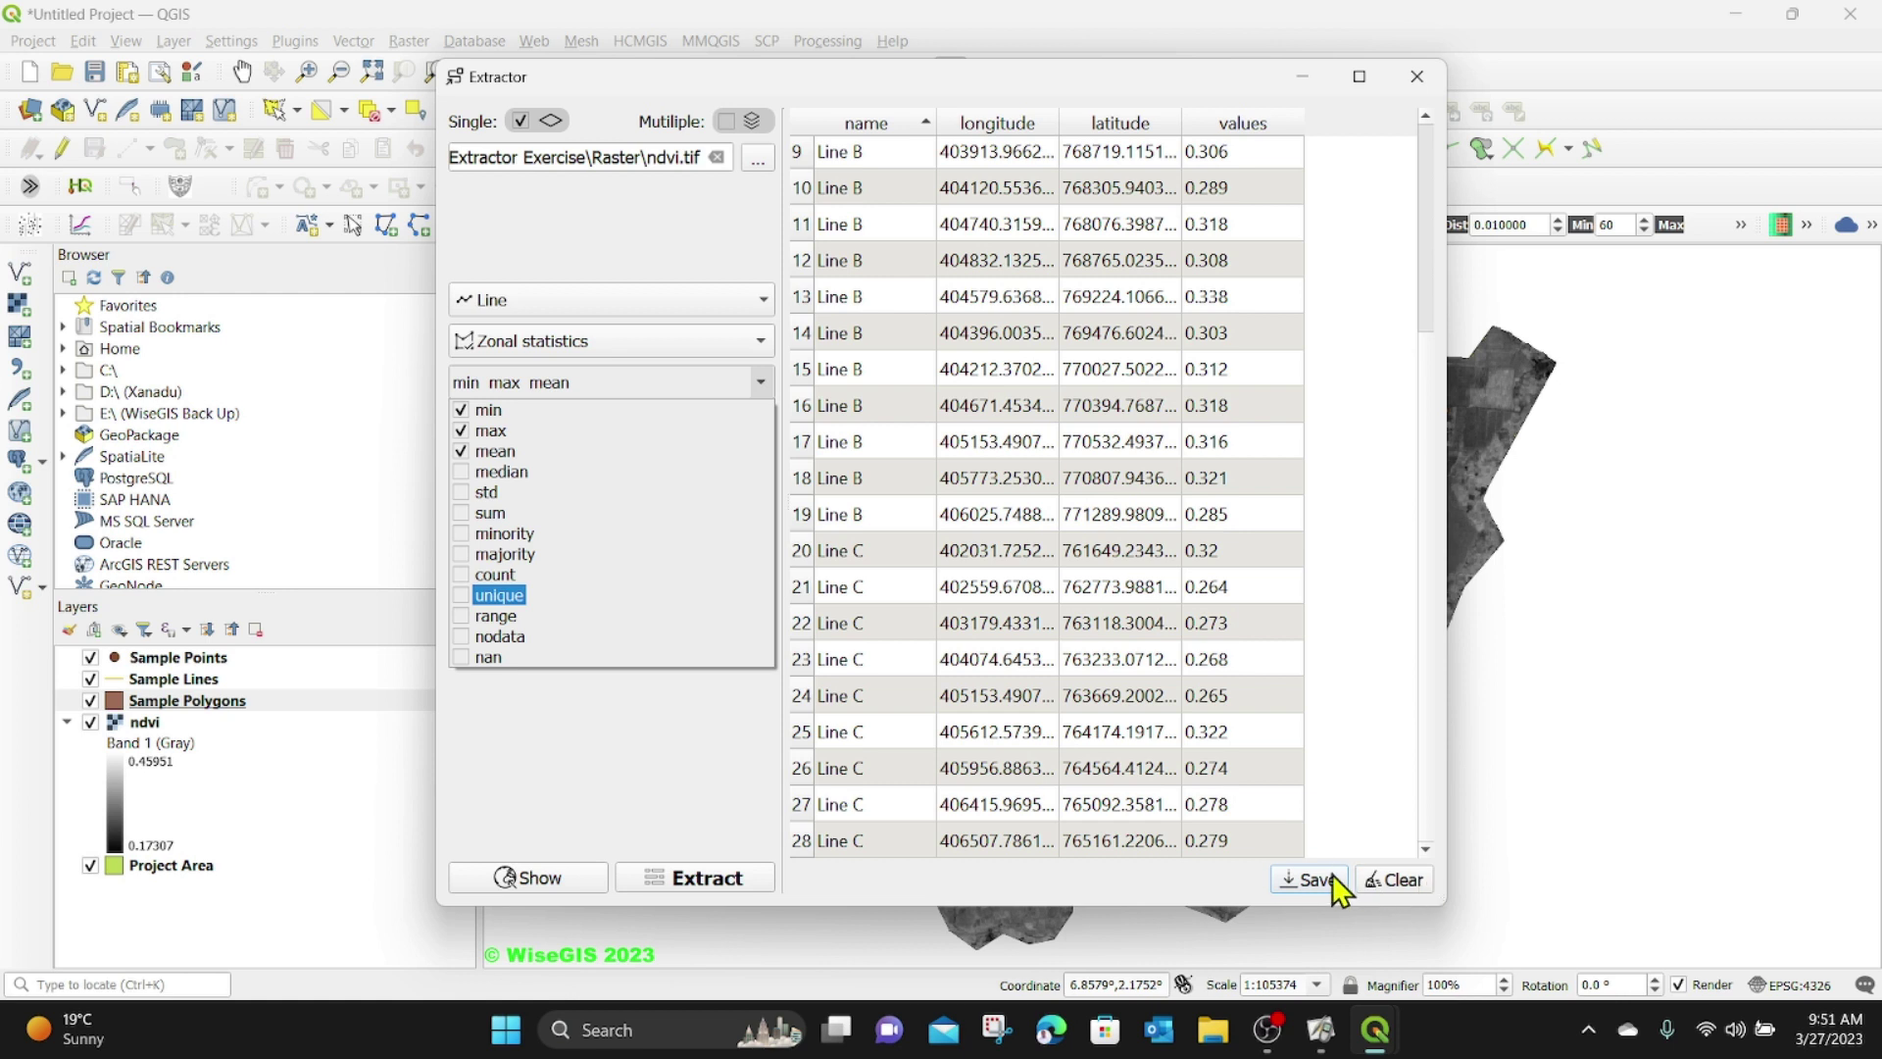
{"action": "left_click", "coordinate": [588, 719]}
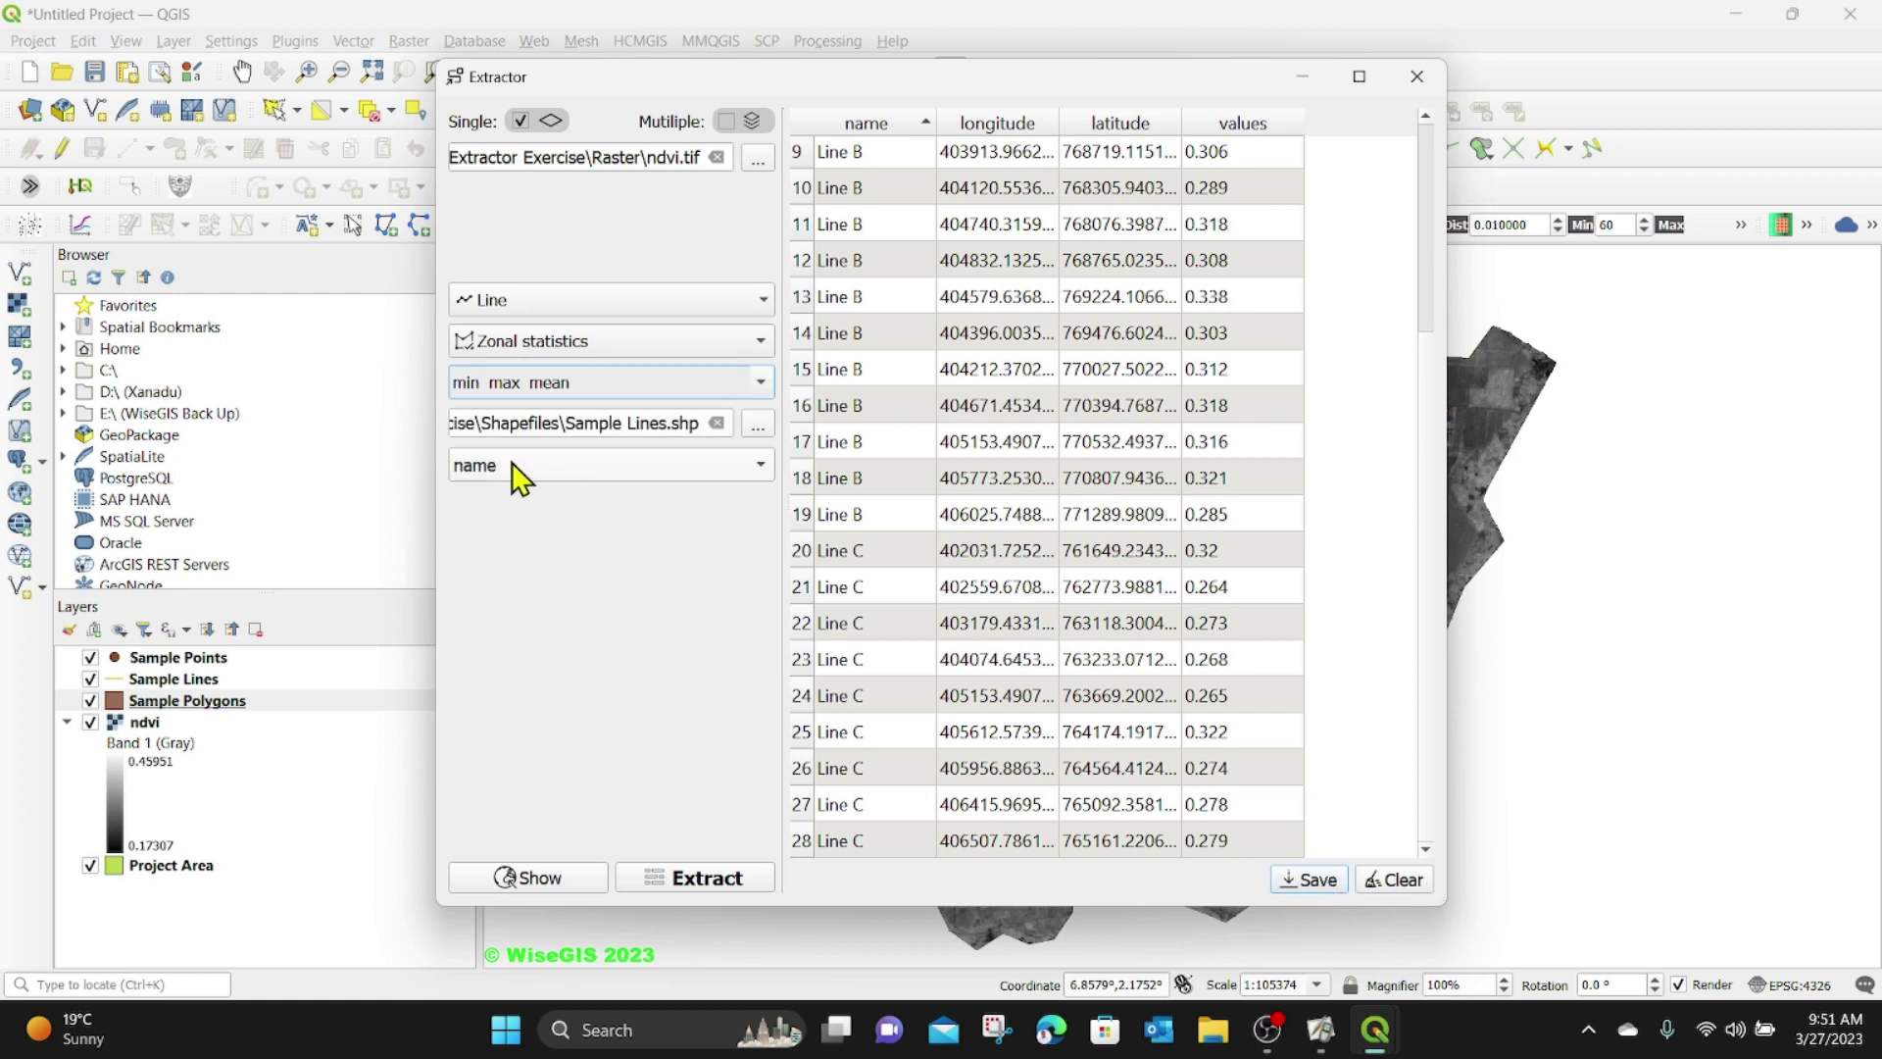
- Extract the zonal statistics for Sample Lines and widen the min and max columns of the results table
{"action": "left_click", "coordinate": [698, 875]}
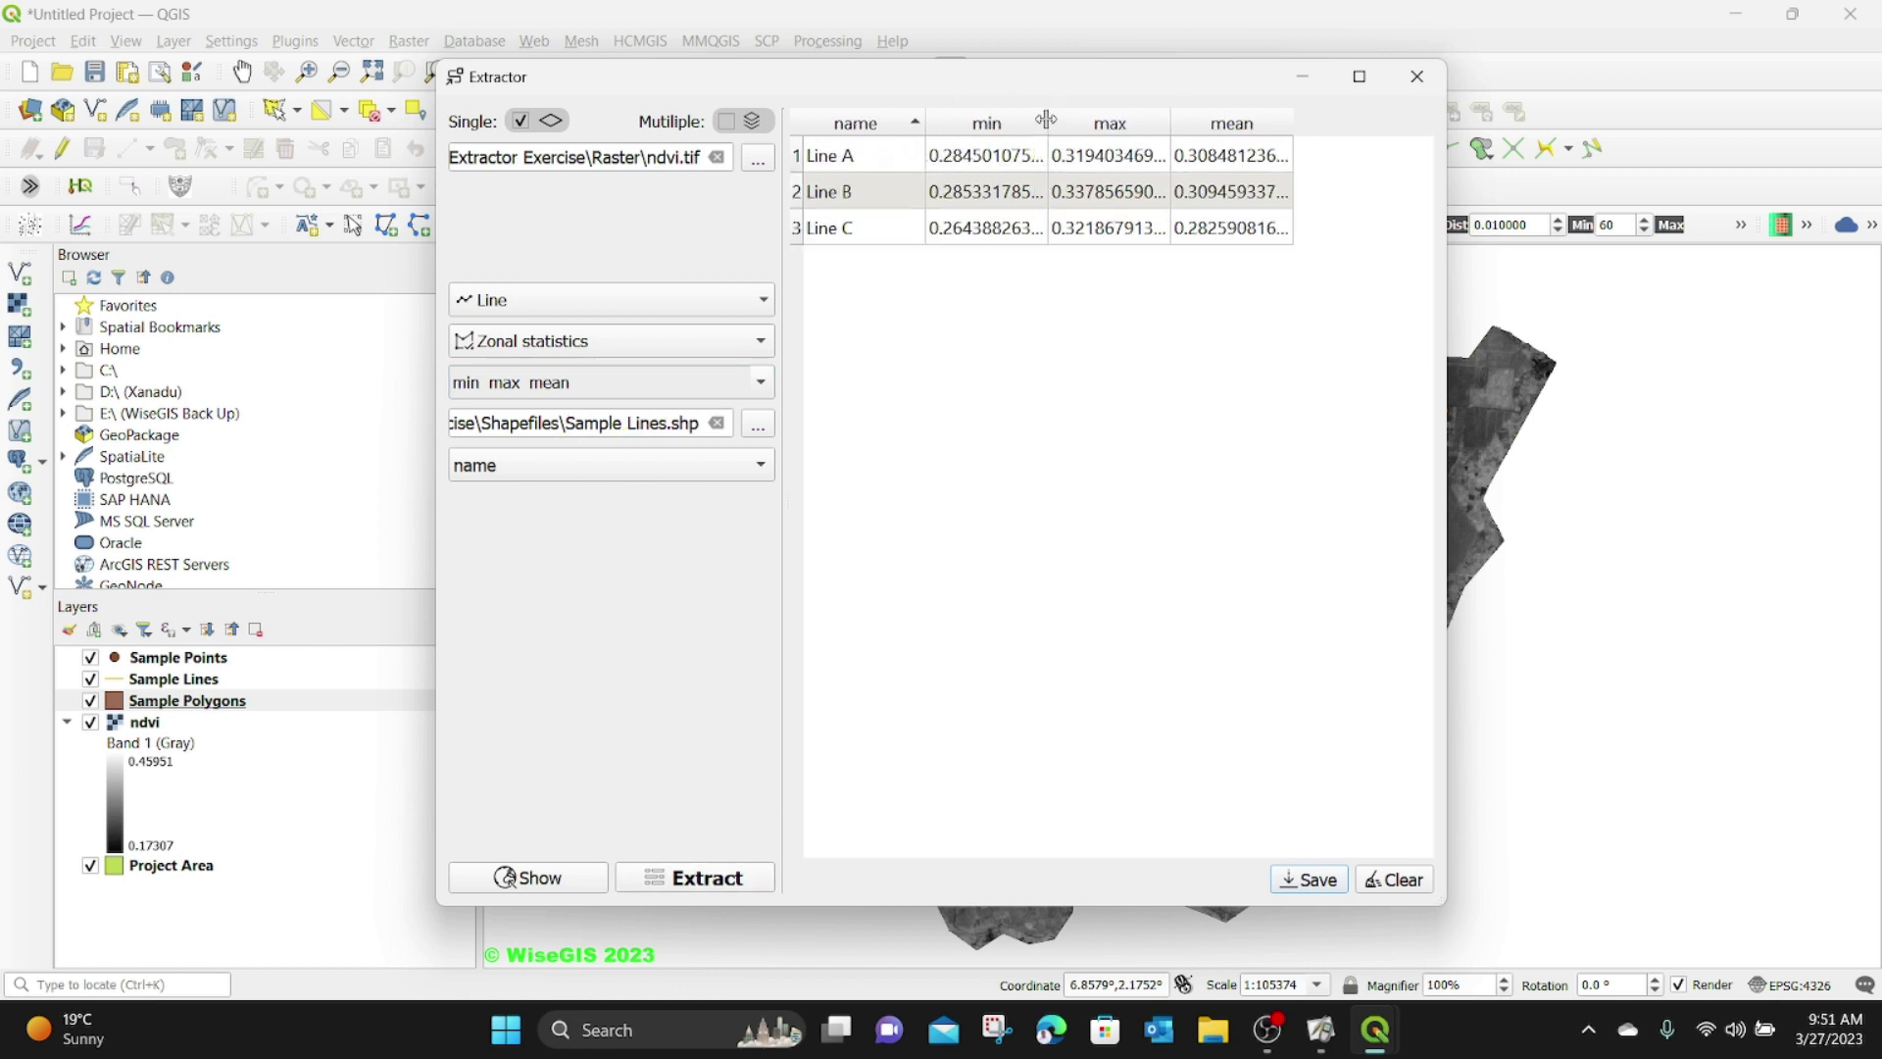
{"action": "left_click_drag", "start_coordinate": [1047, 122], "coordinate": [1070, 123]}
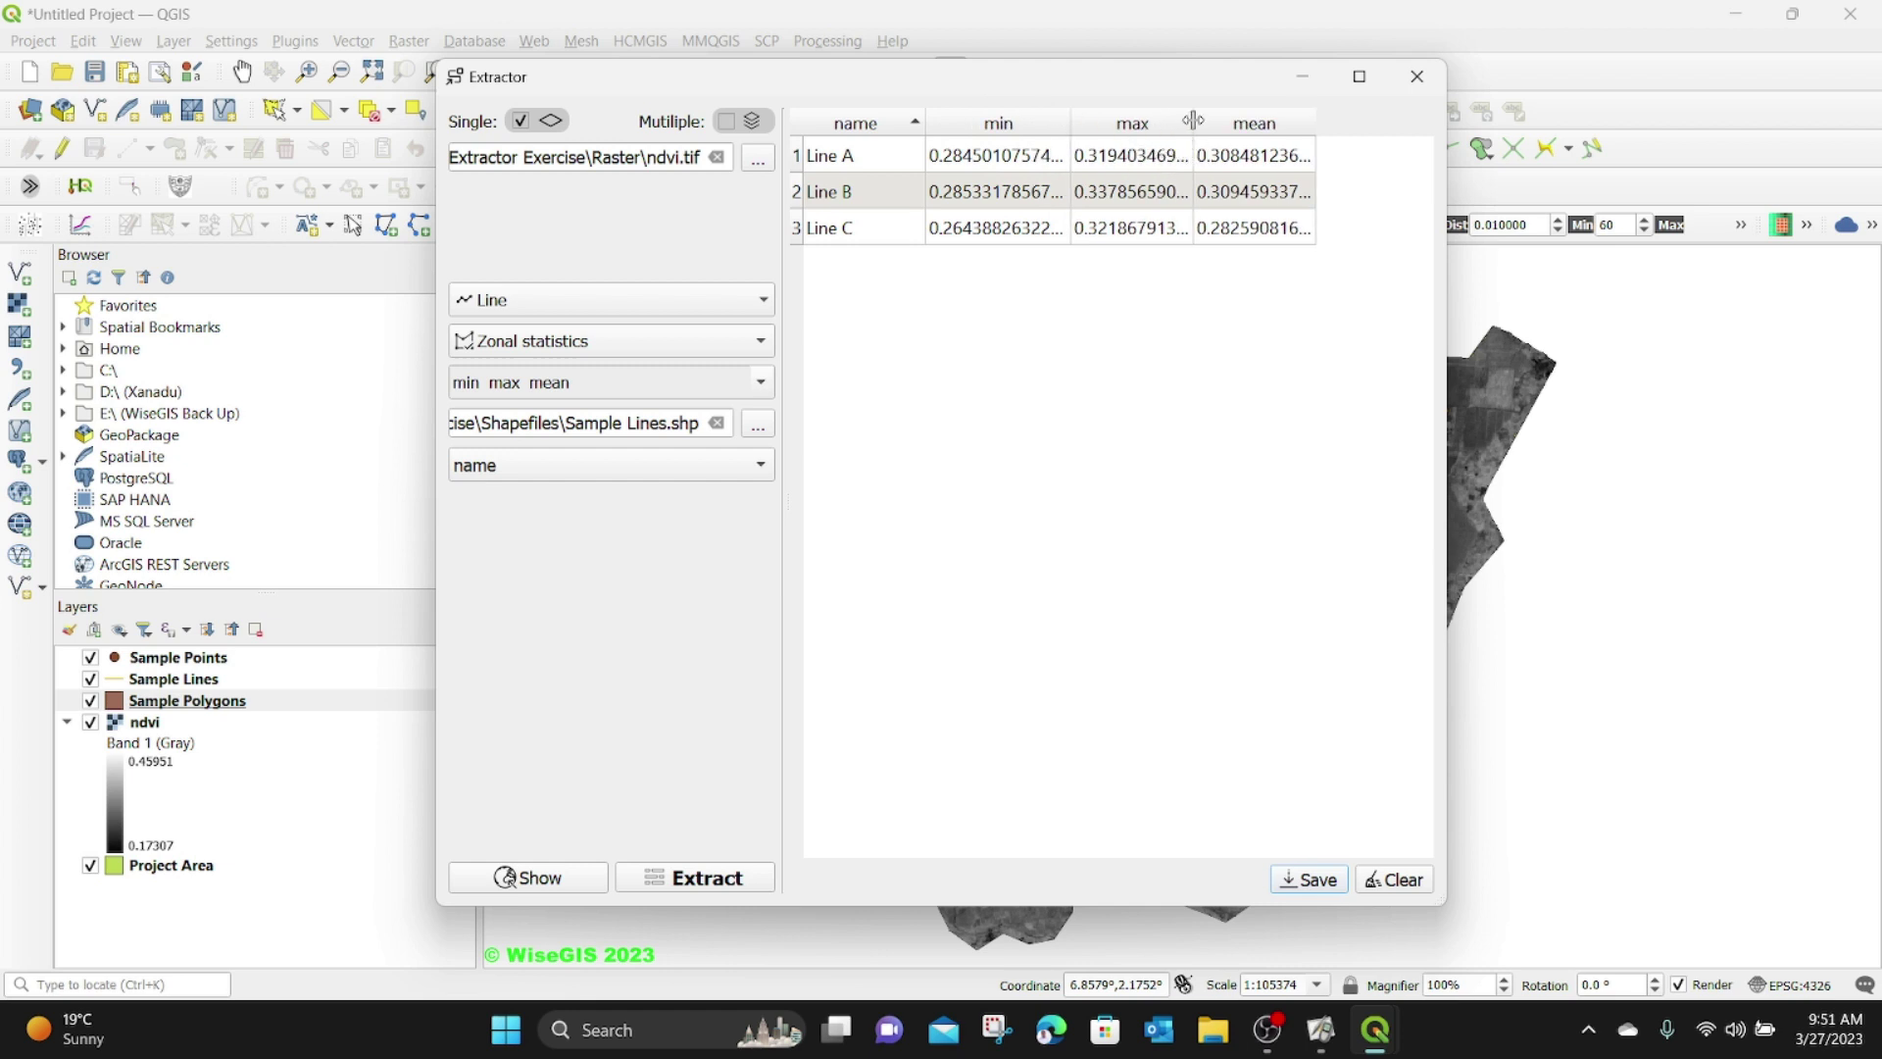
{"action": "left_click_drag", "start_coordinate": [1193, 120], "coordinate": [1222, 121]}
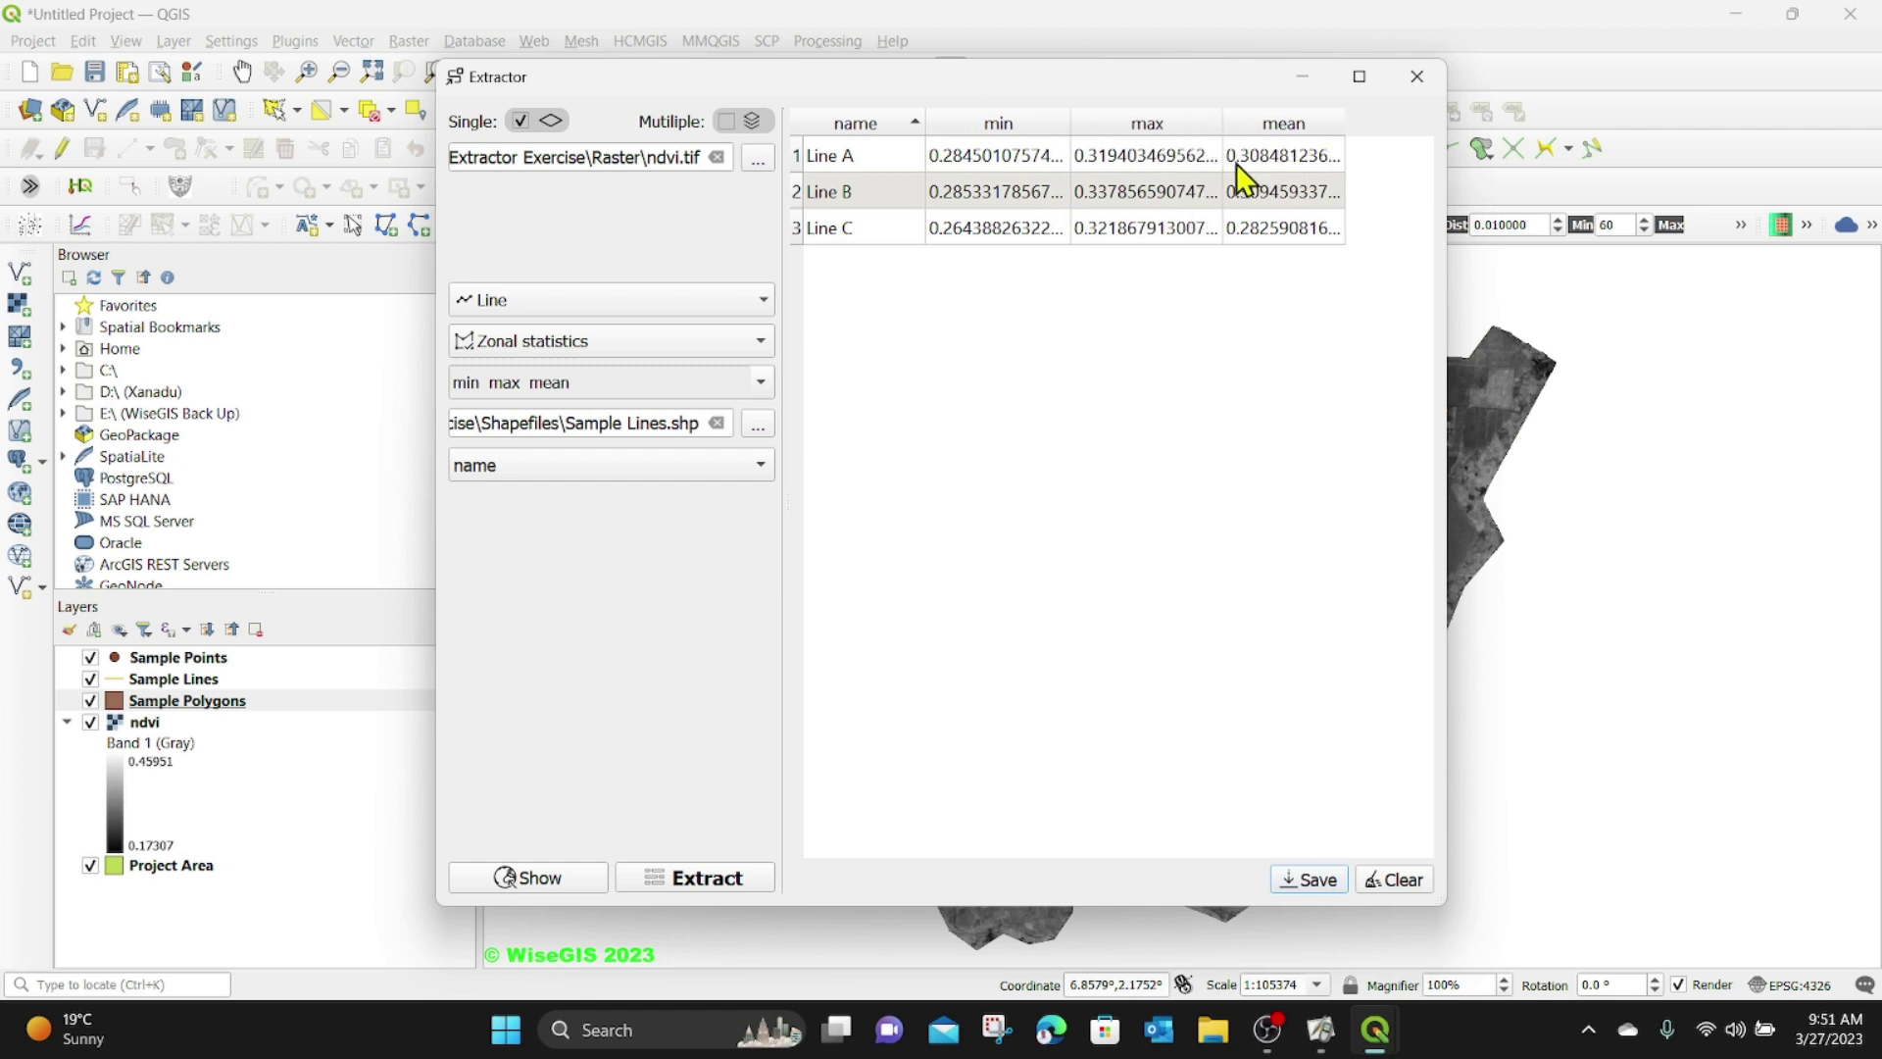
- Save the line zonal statistics as a CSV file named line stat in the csc folder
{"action": "left_click", "coordinate": [1296, 880]}
{"action": "left_click", "coordinate": [705, 292]}
{"action": "left_click", "coordinate": [630, 554]}
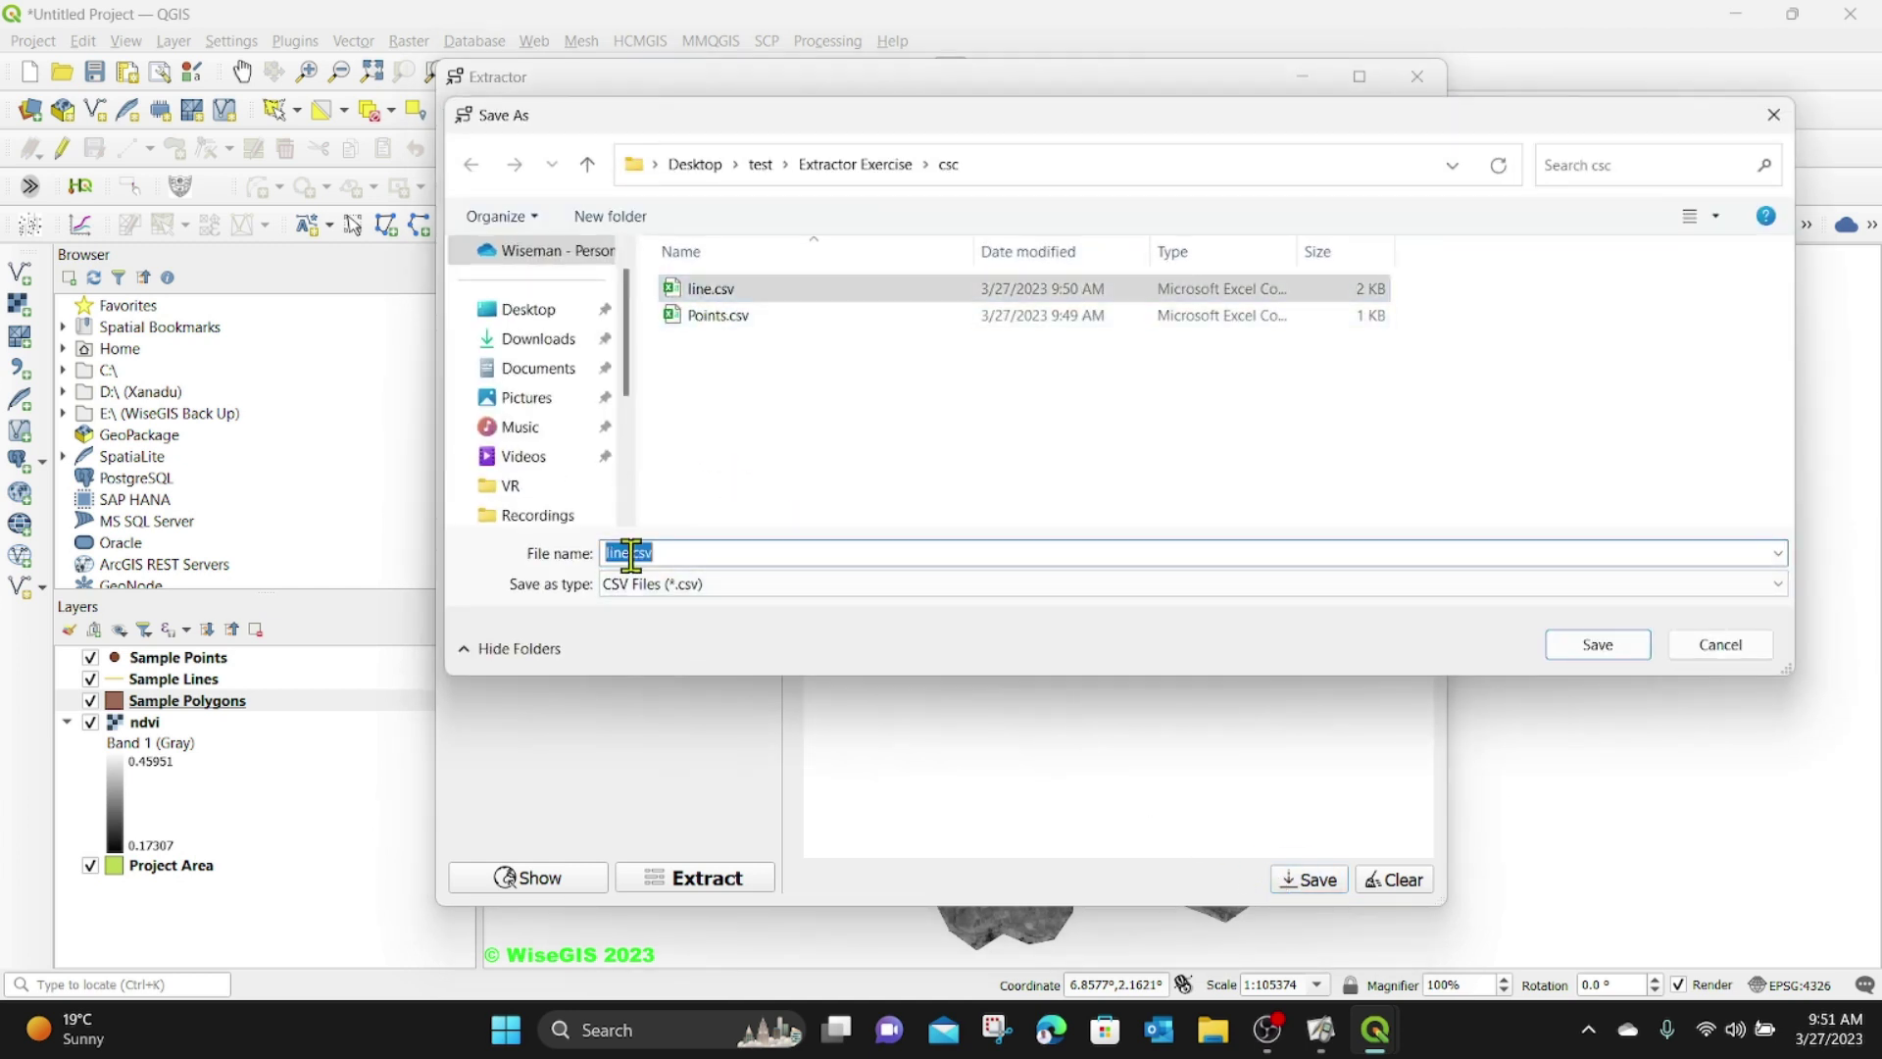
{"action": "left_click", "coordinate": [630, 554]}
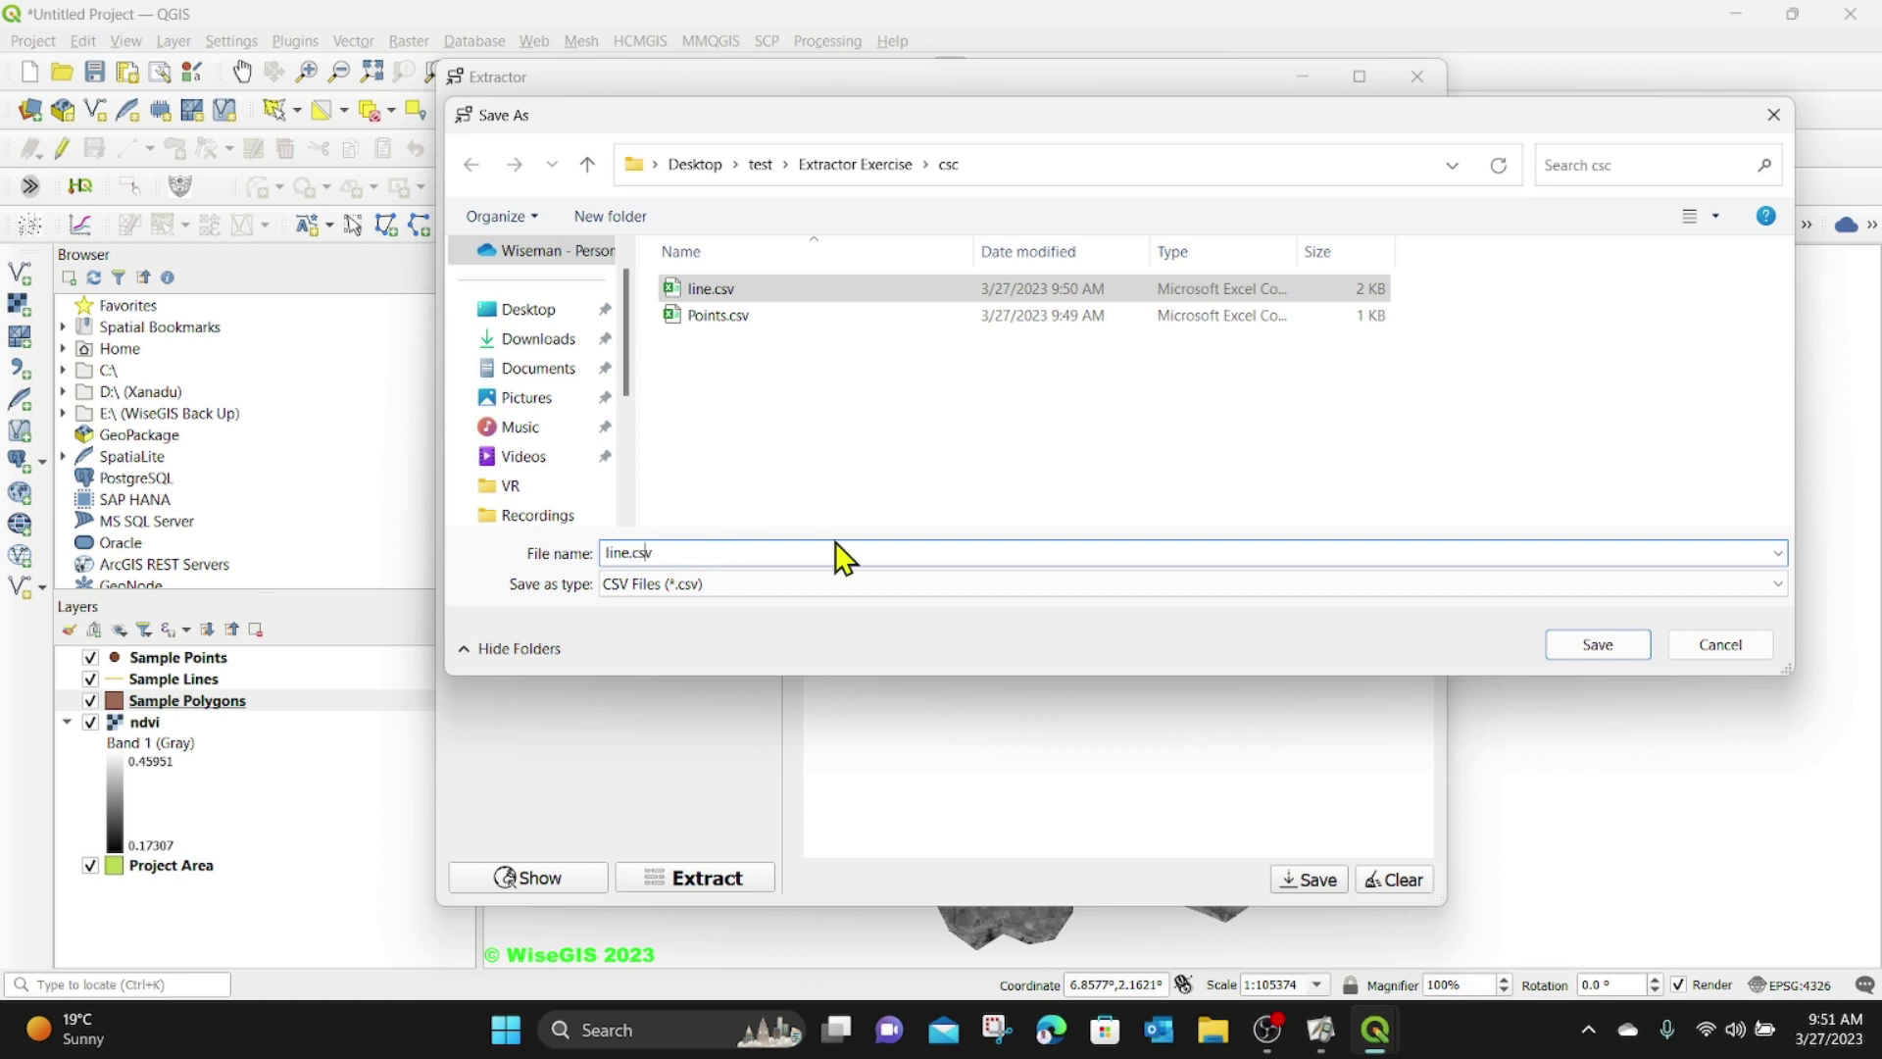
{"action": "key", "text": "BackSpace"}
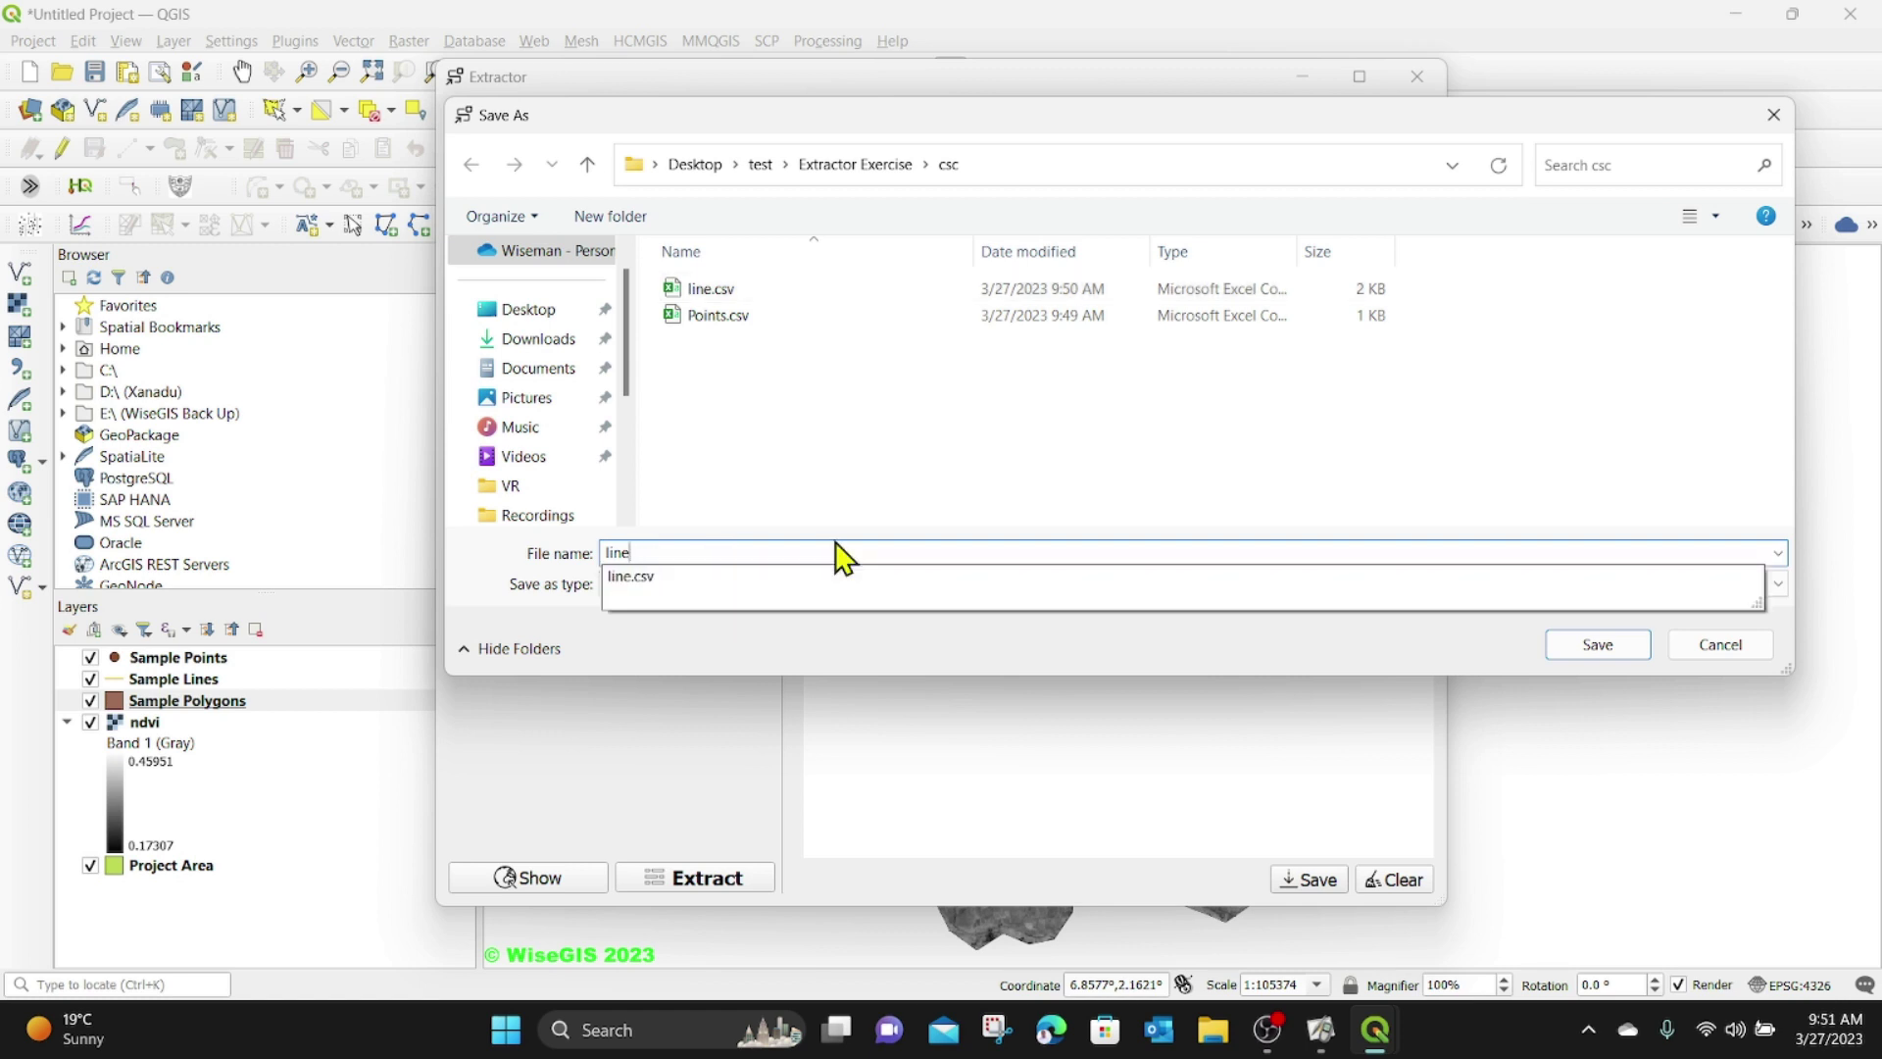
{"action": "type", "text": "stat"}
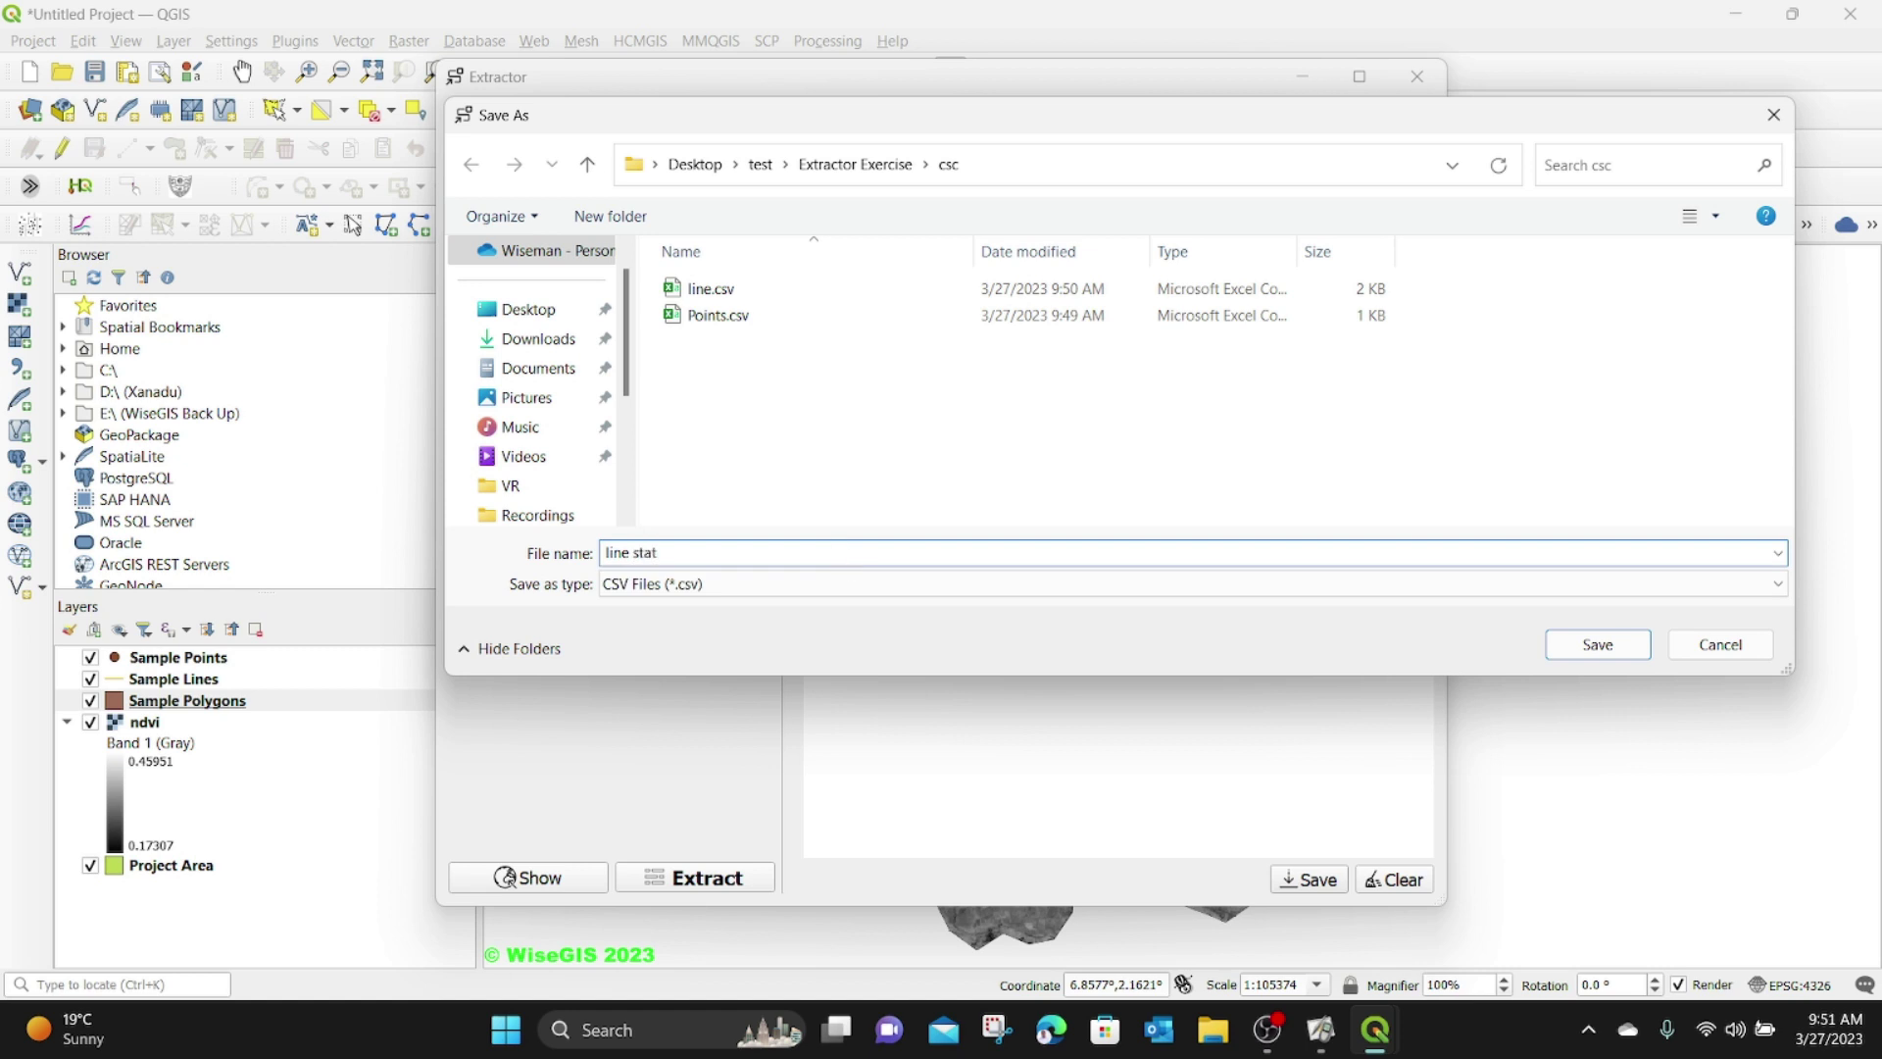
{"action": "left_click", "coordinate": [1601, 645]}
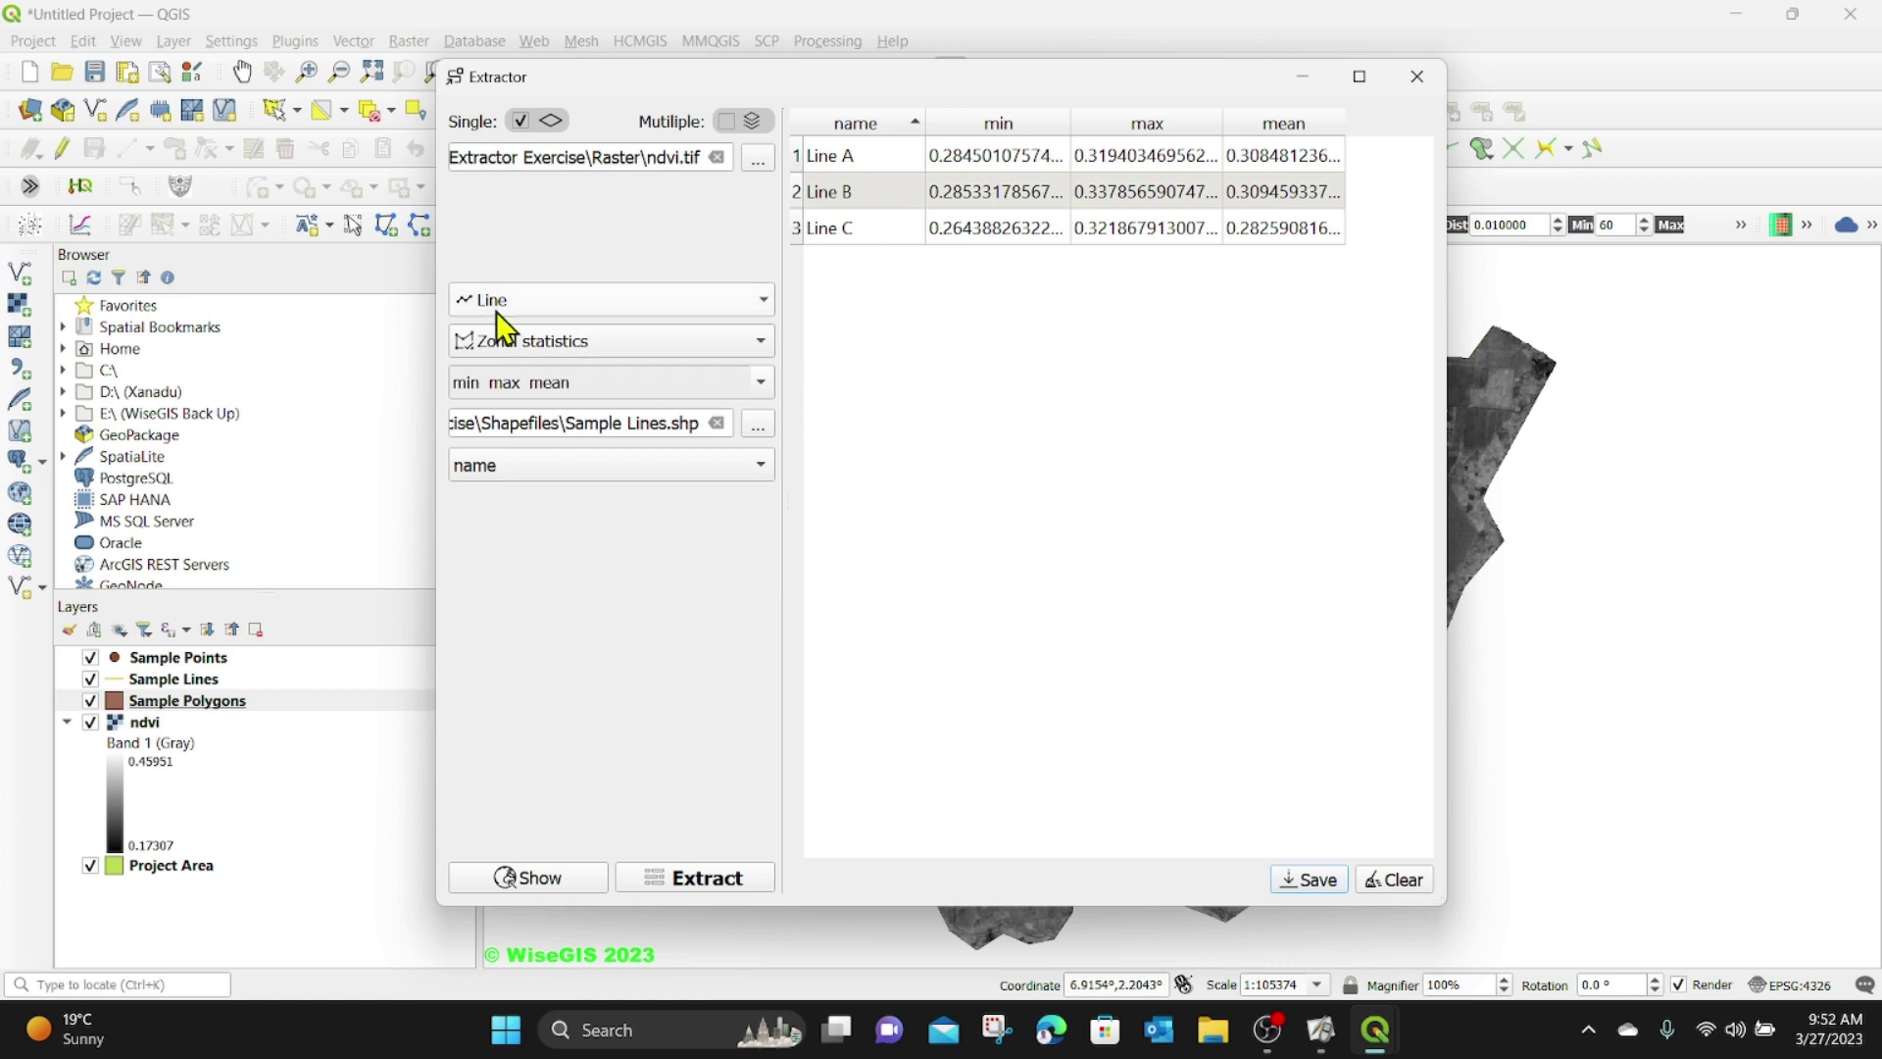
- Switch the extraction to Polygon with Whole data and load Sample Polygons.shp as the vector file
{"action": "left_click", "coordinate": [750, 298]}
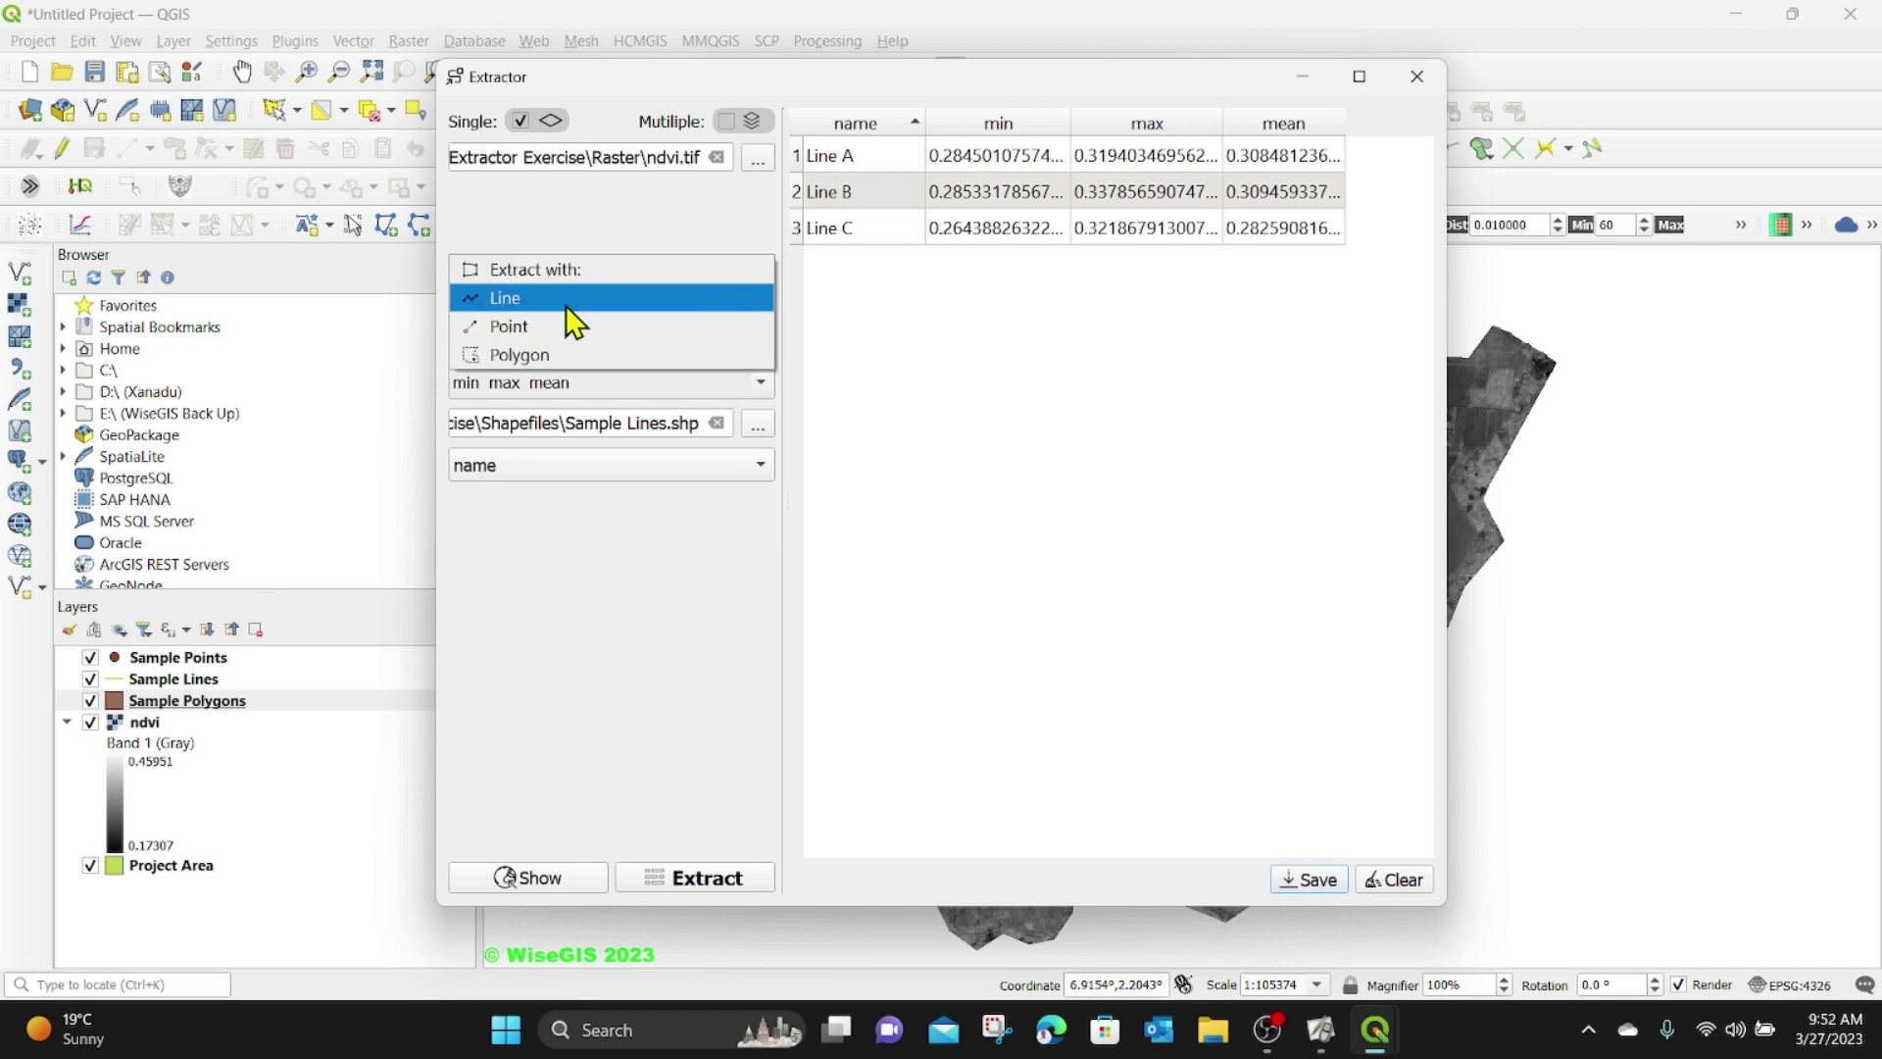
{"action": "left_click", "coordinate": [564, 351]}
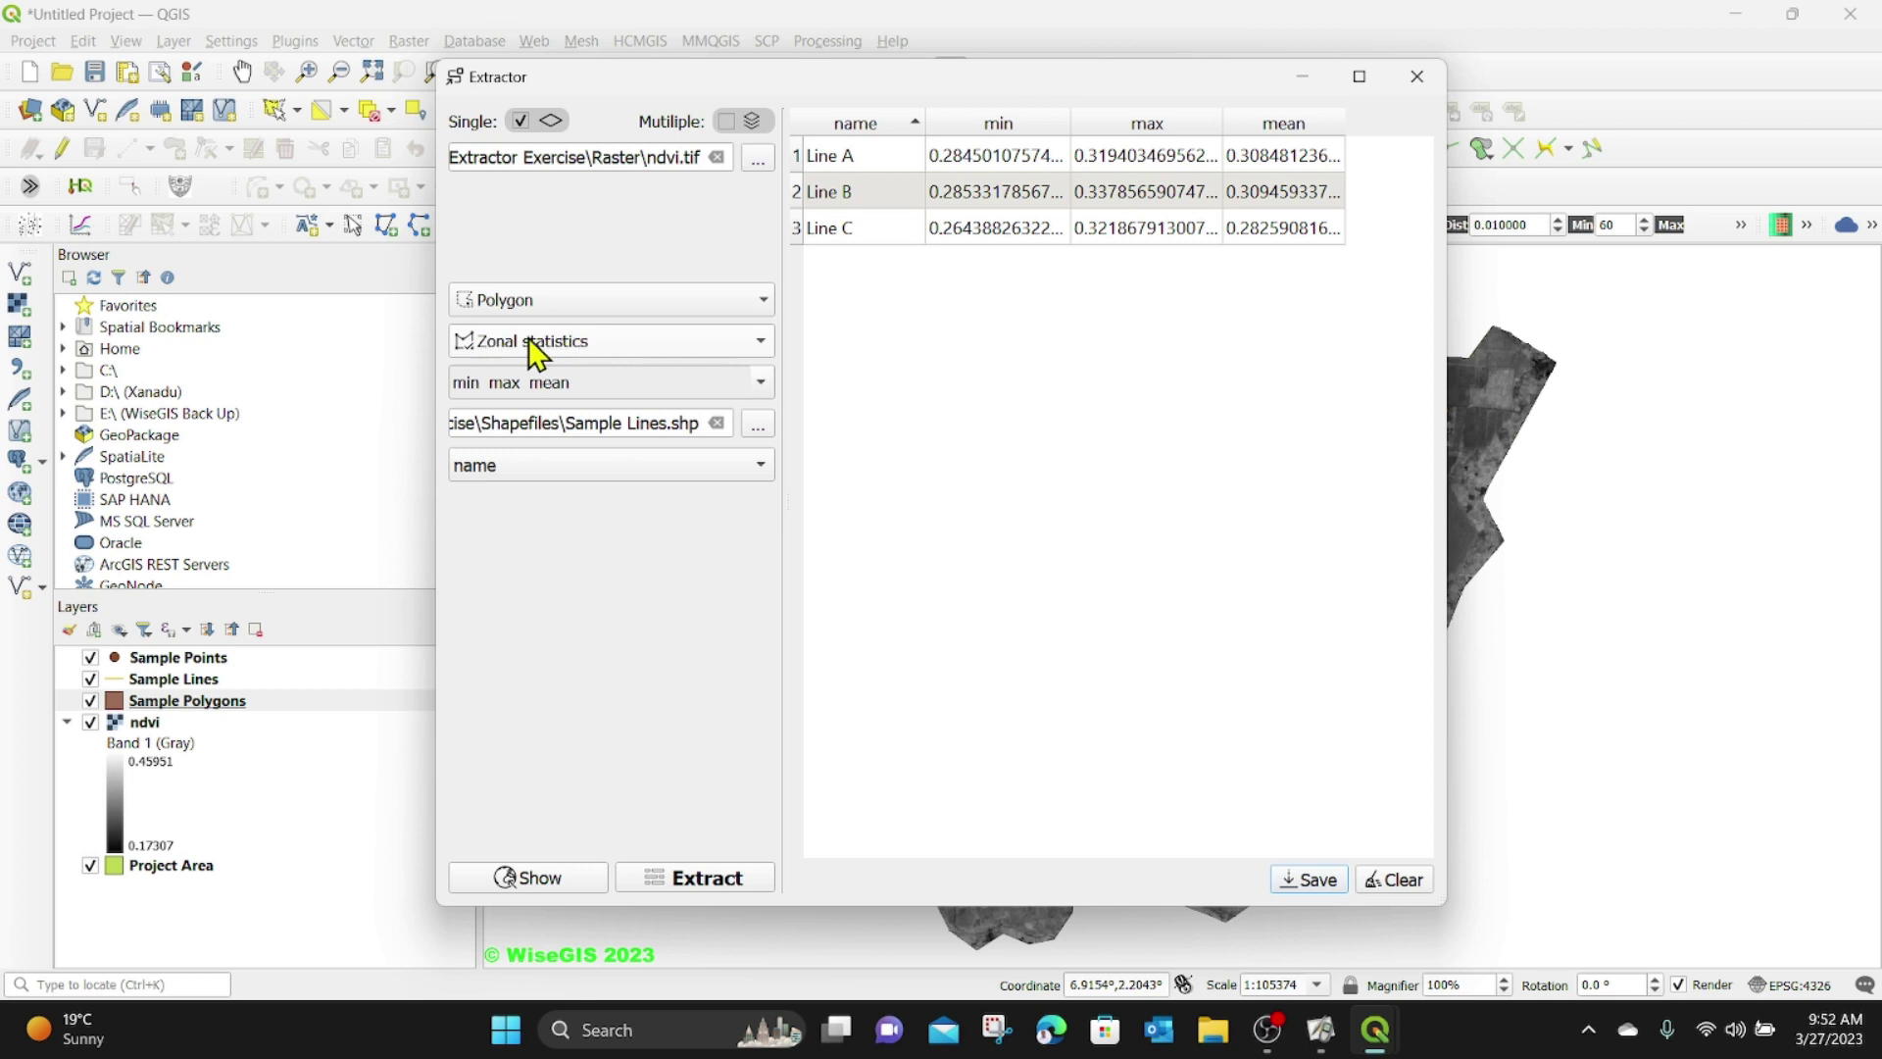
{"action": "left_click", "coordinate": [579, 345]}
{"action": "left_click", "coordinate": [538, 312]}
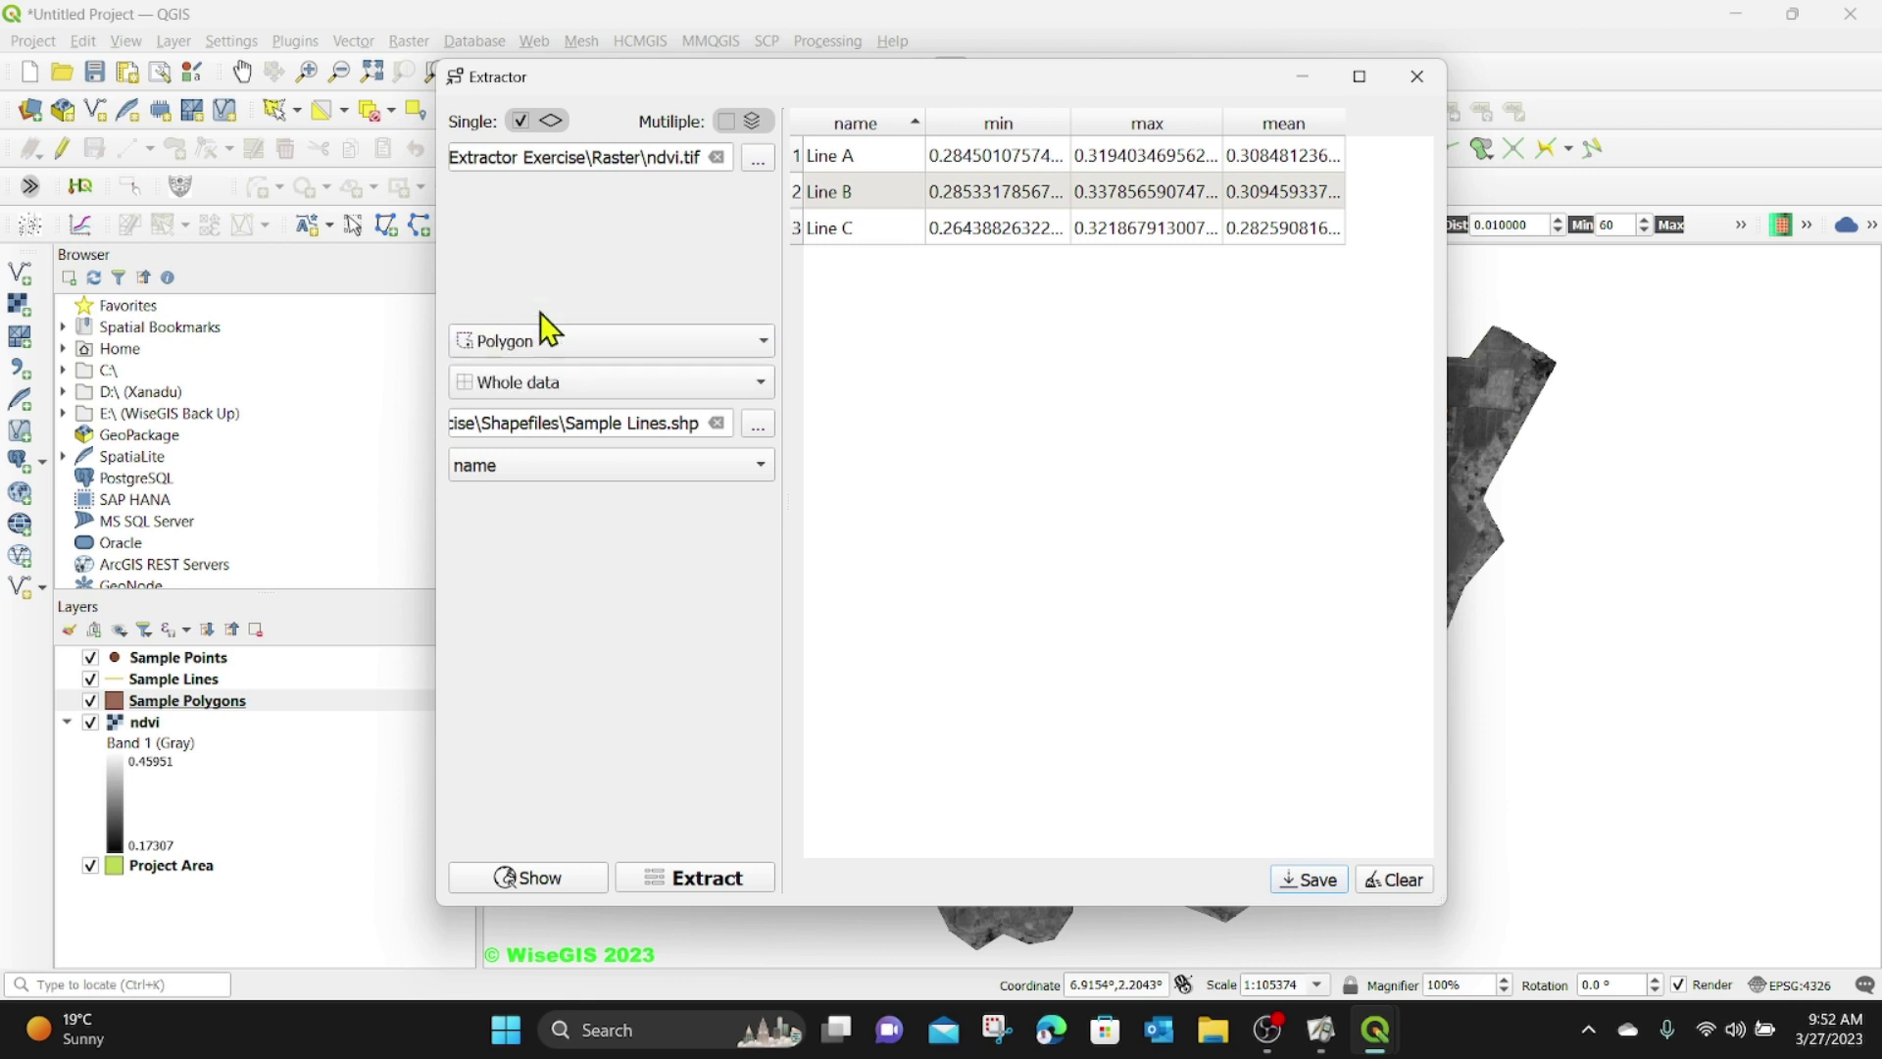
{"action": "left_click", "coordinate": [756, 425]}
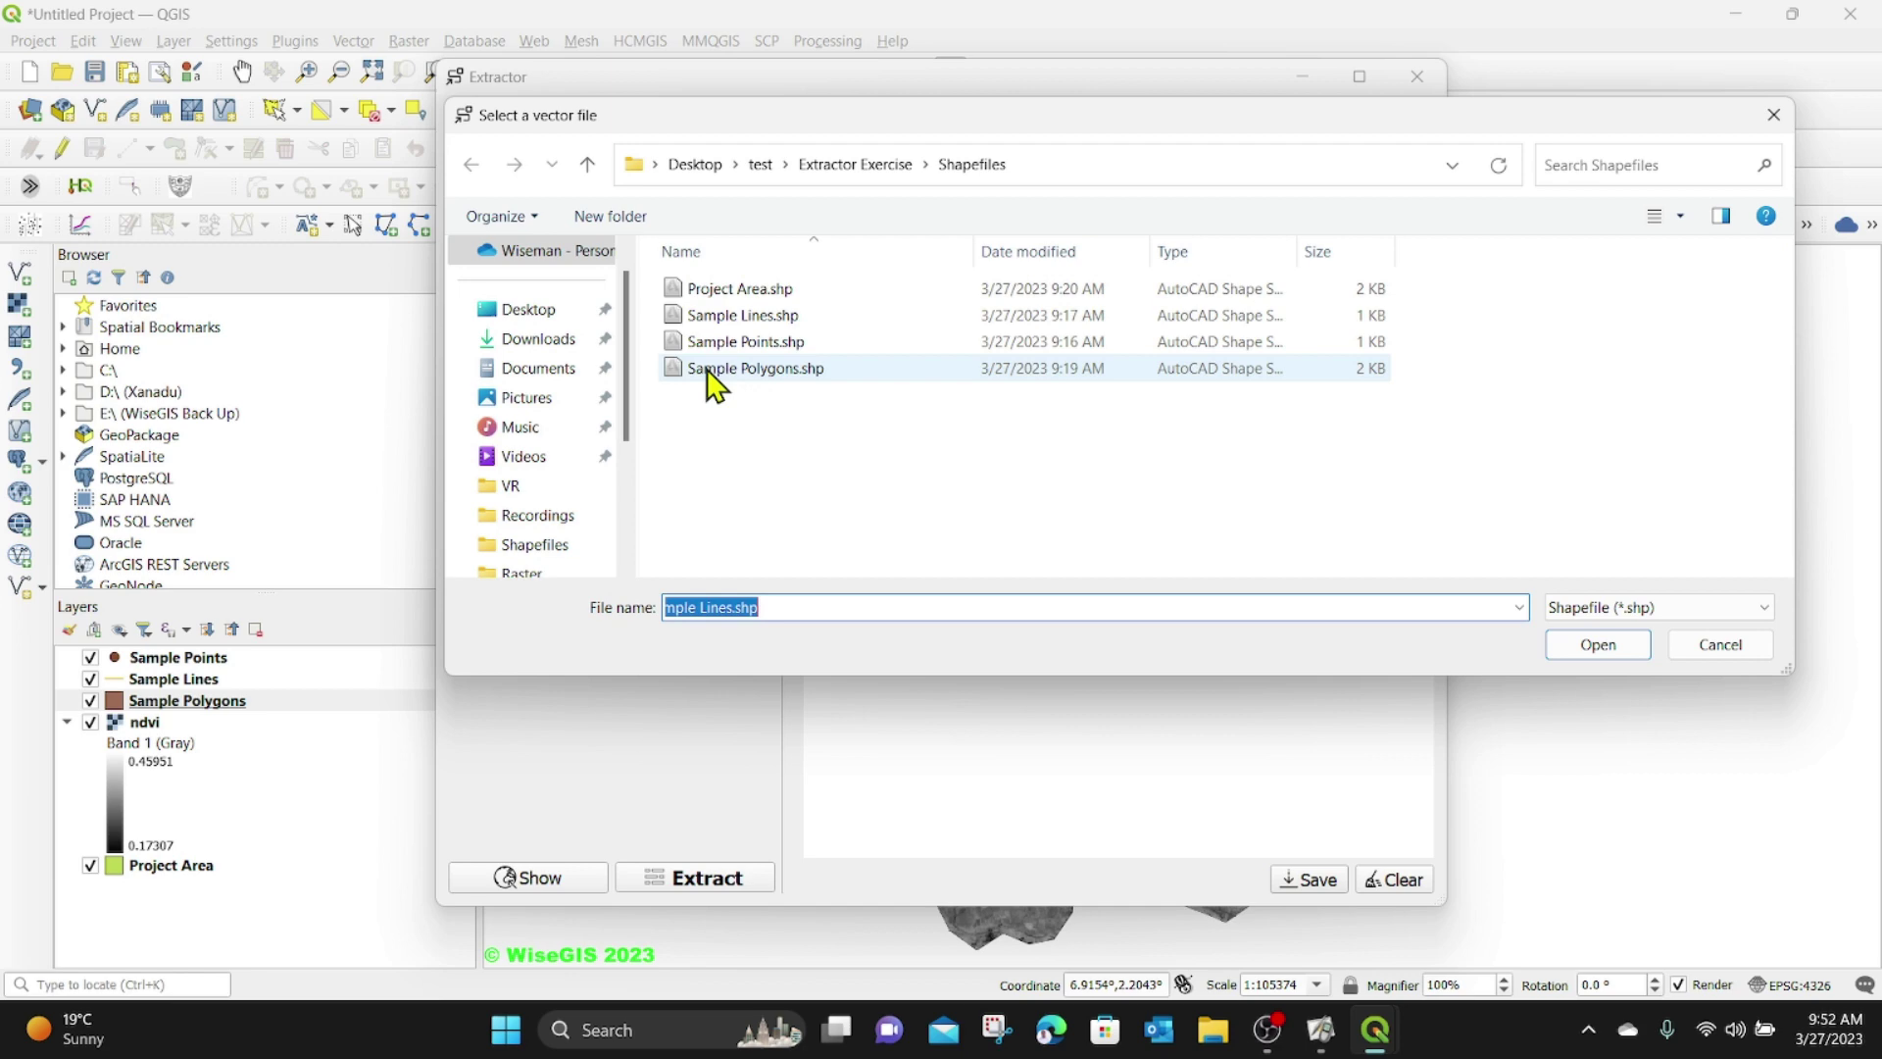
{"action": "left_click", "coordinate": [766, 385]}
{"action": "left_click", "coordinate": [1591, 644]}
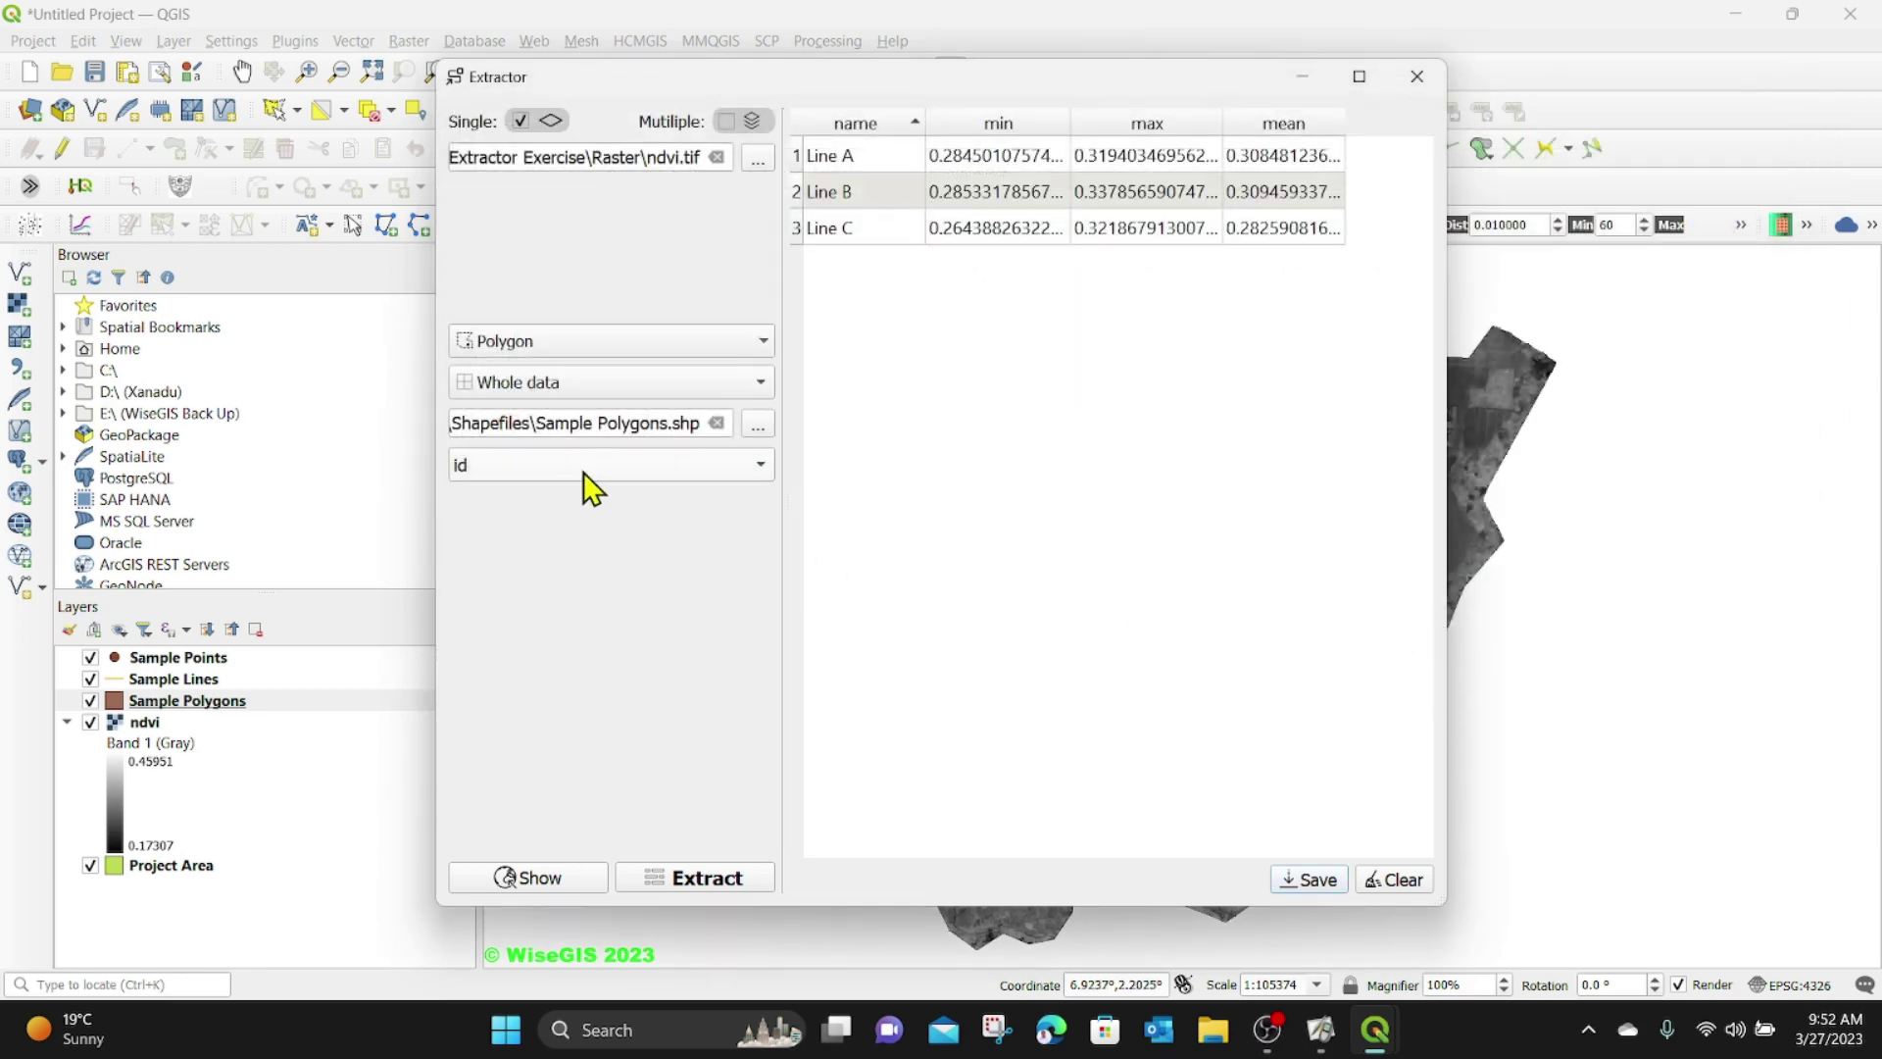
- Extract the whole-data raster values for Sample Polygons using the name field and review the resulting rows
{"action": "left_click", "coordinate": [627, 468]}
{"action": "left_click", "coordinate": [488, 490]}
{"action": "left_click", "coordinate": [703, 872]}
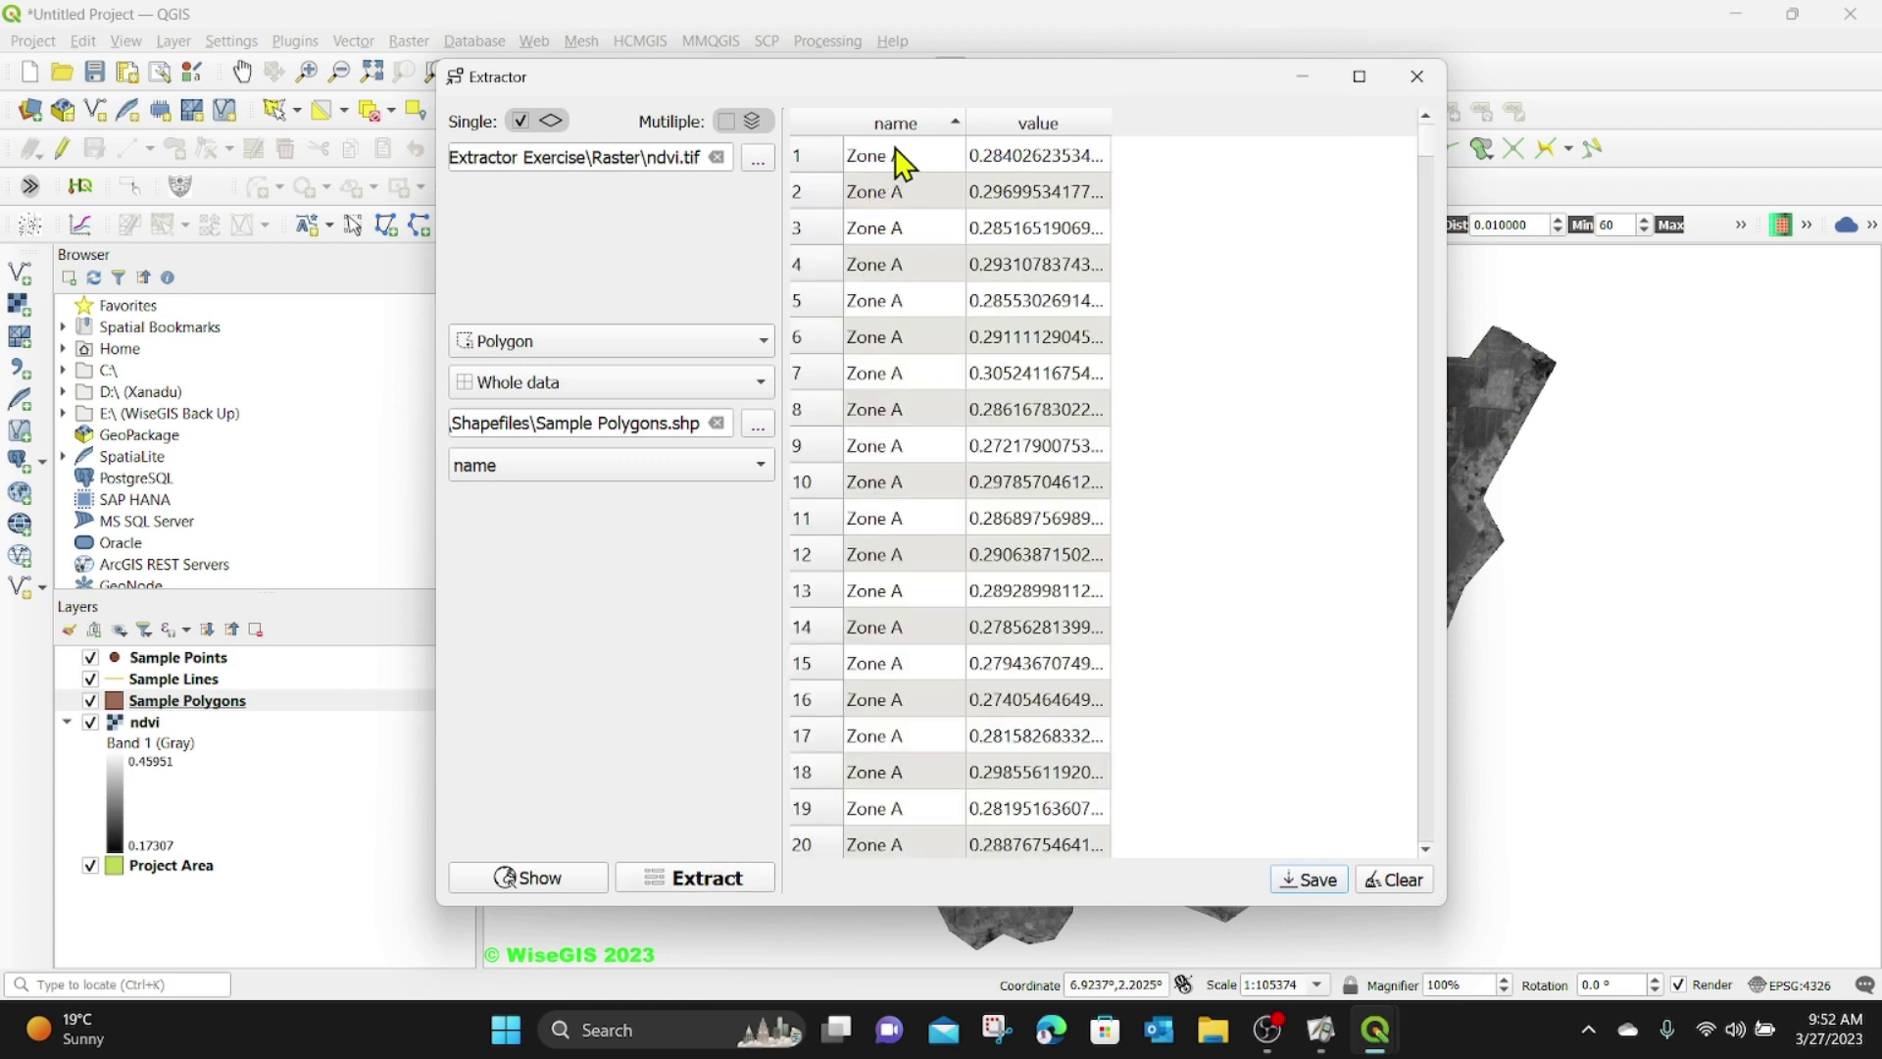
{"action": "scroll", "coordinate": [912, 671], "scroll_direction": "down", "scroll_amount": 20}
{"action": "scroll", "coordinate": [971, 666], "scroll_direction": "down", "scroll_amount": 20}
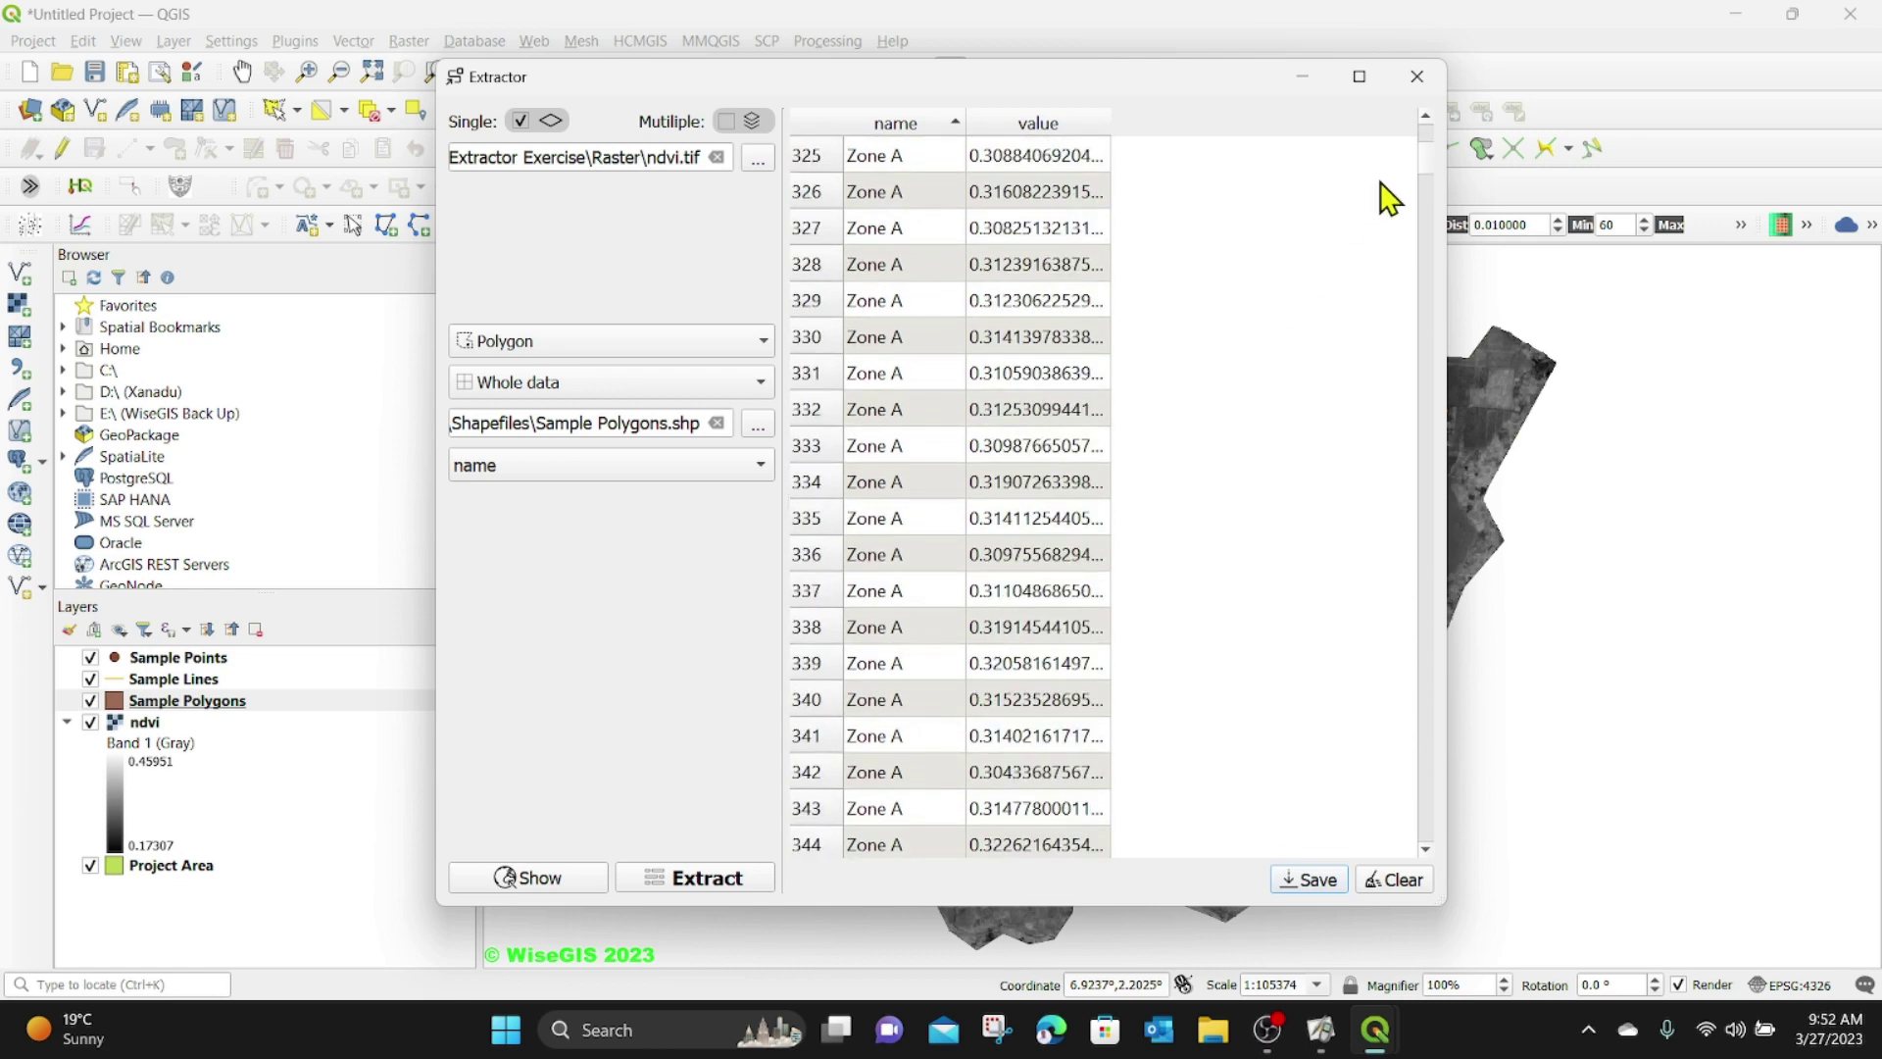
{"action": "mouse_move", "coordinate": [1423, 168]}
{"action": "left_mouse_down"}
{"action": "mouse_move", "coordinate": [1432, 656]}
{"action": "mouse_move", "coordinate": [1470, 480]}
{"action": "mouse_move", "coordinate": [1429, 138]}
{"action": "left_mouse_up"}
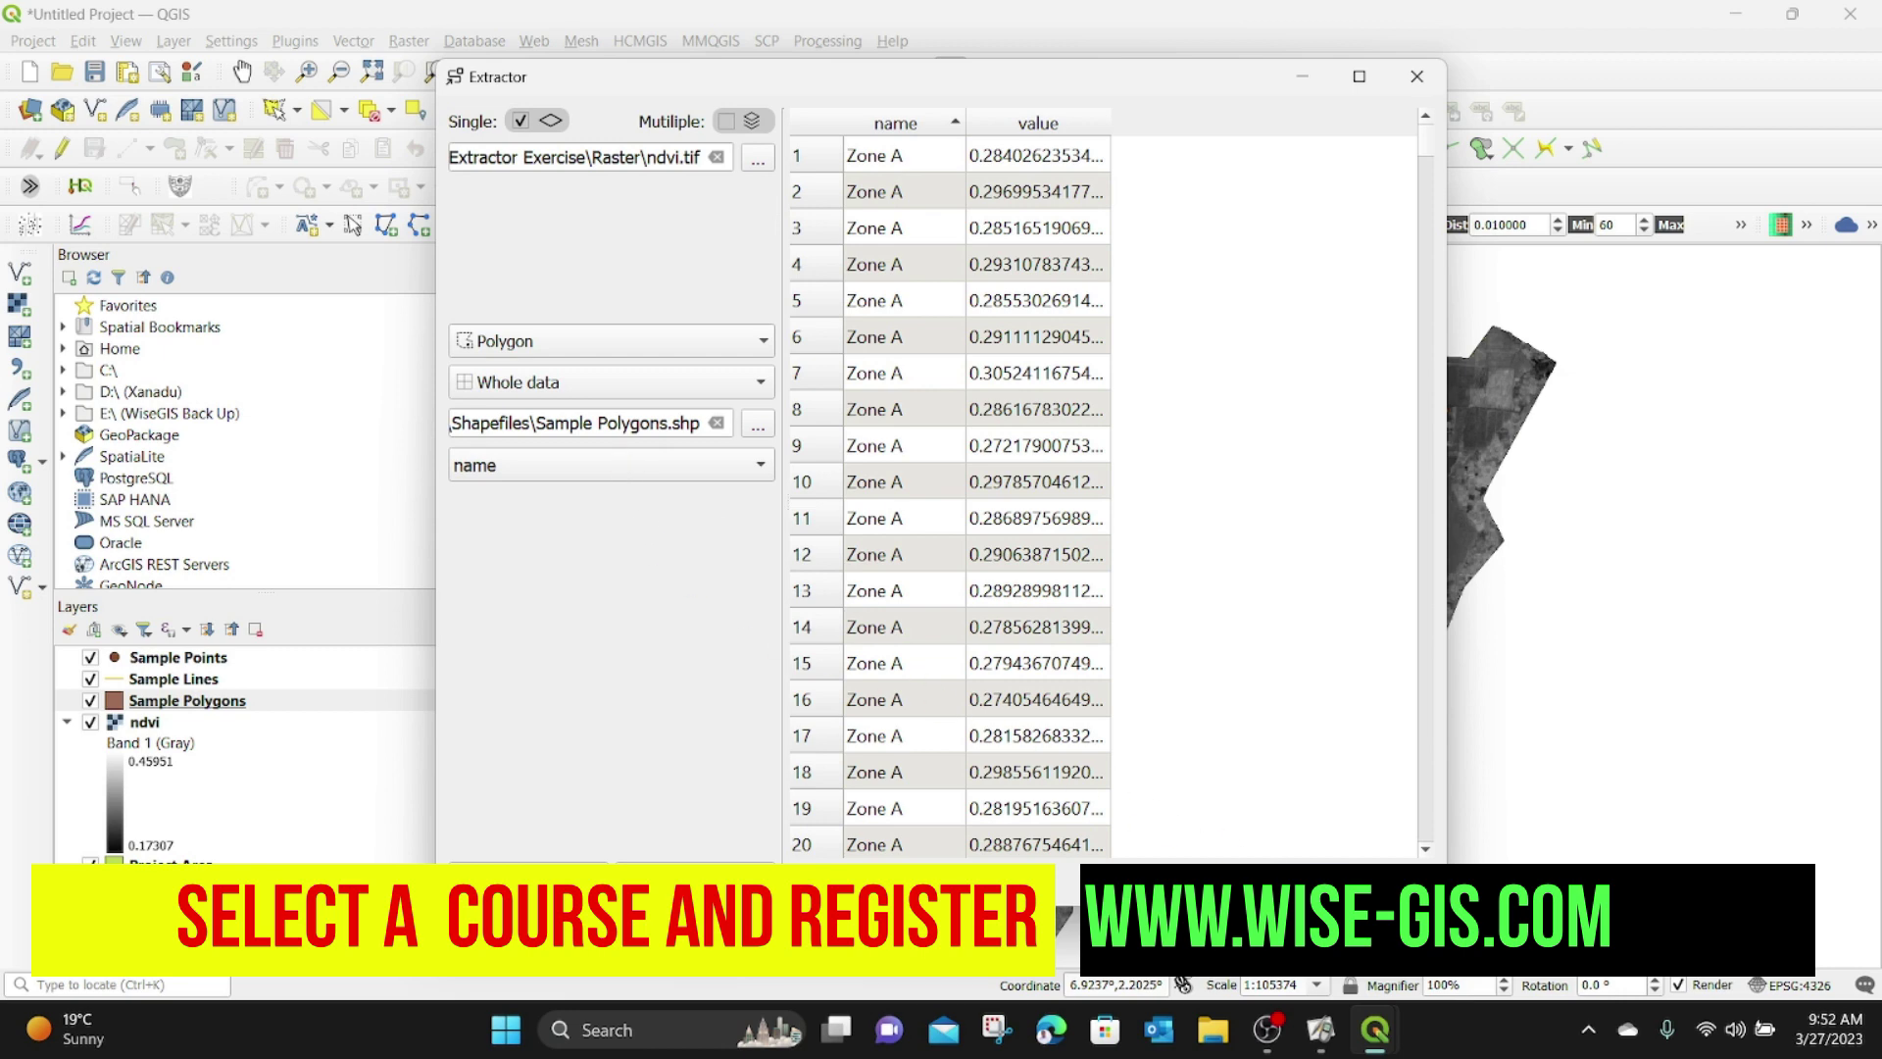
- Save the extracted polygon values as a CSV file named polygons in the csc folder of Extractor Exercise
{"action": "left_click", "coordinate": [1308, 878]}
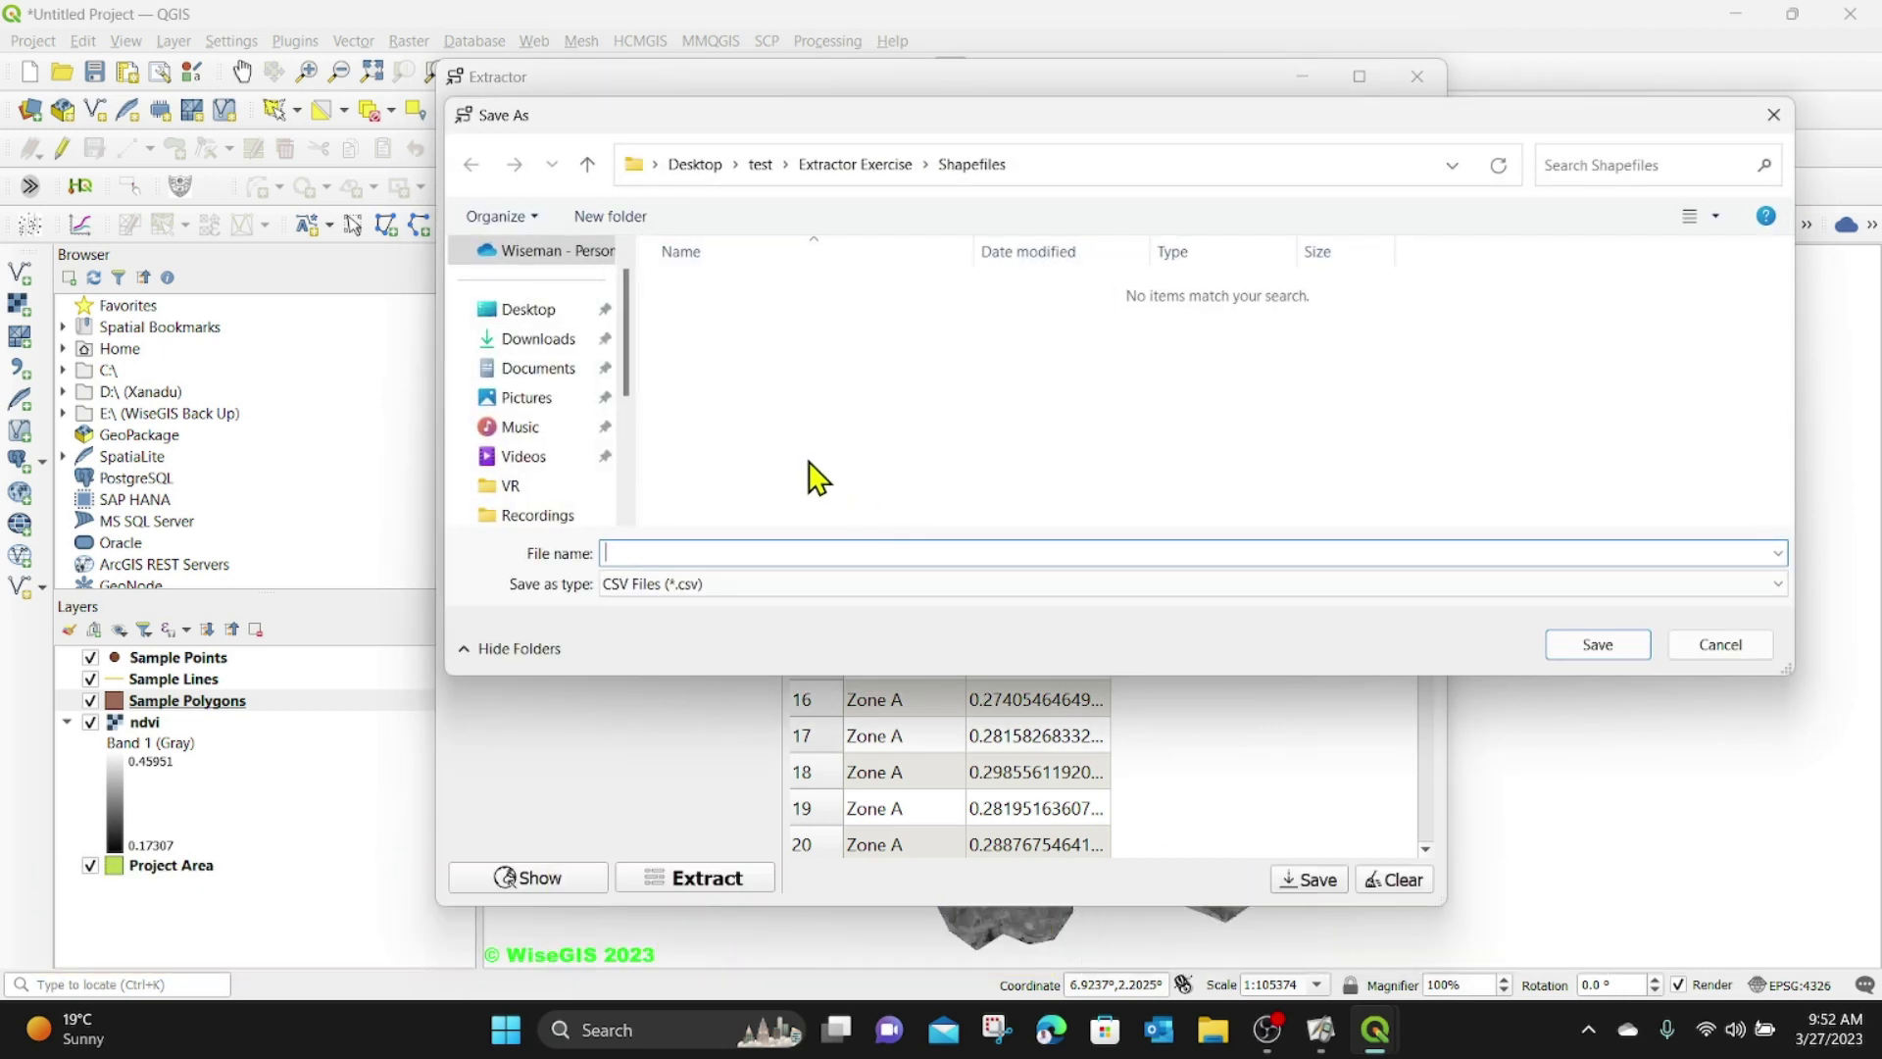
{"action": "left_click", "coordinate": [887, 164]}
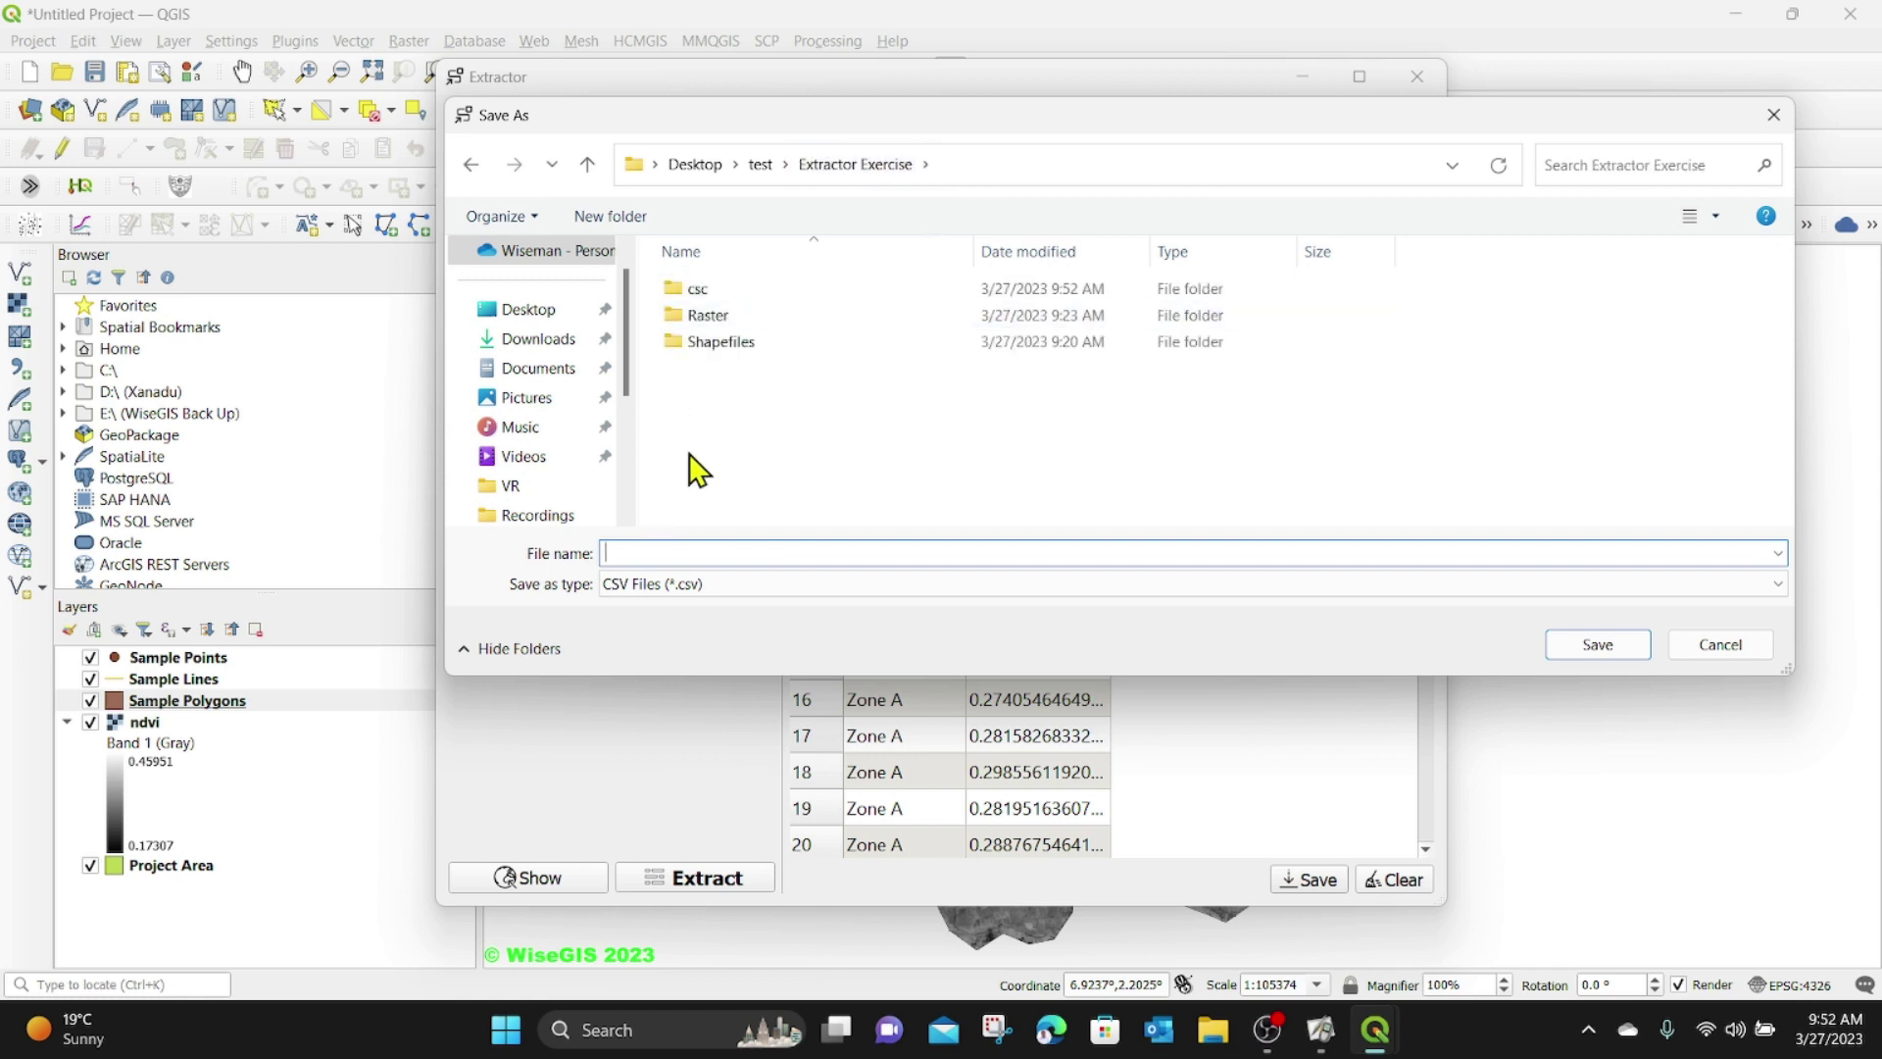
{"action": "double_click", "coordinate": [686, 289]}
{"action": "left_click", "coordinate": [673, 552]}
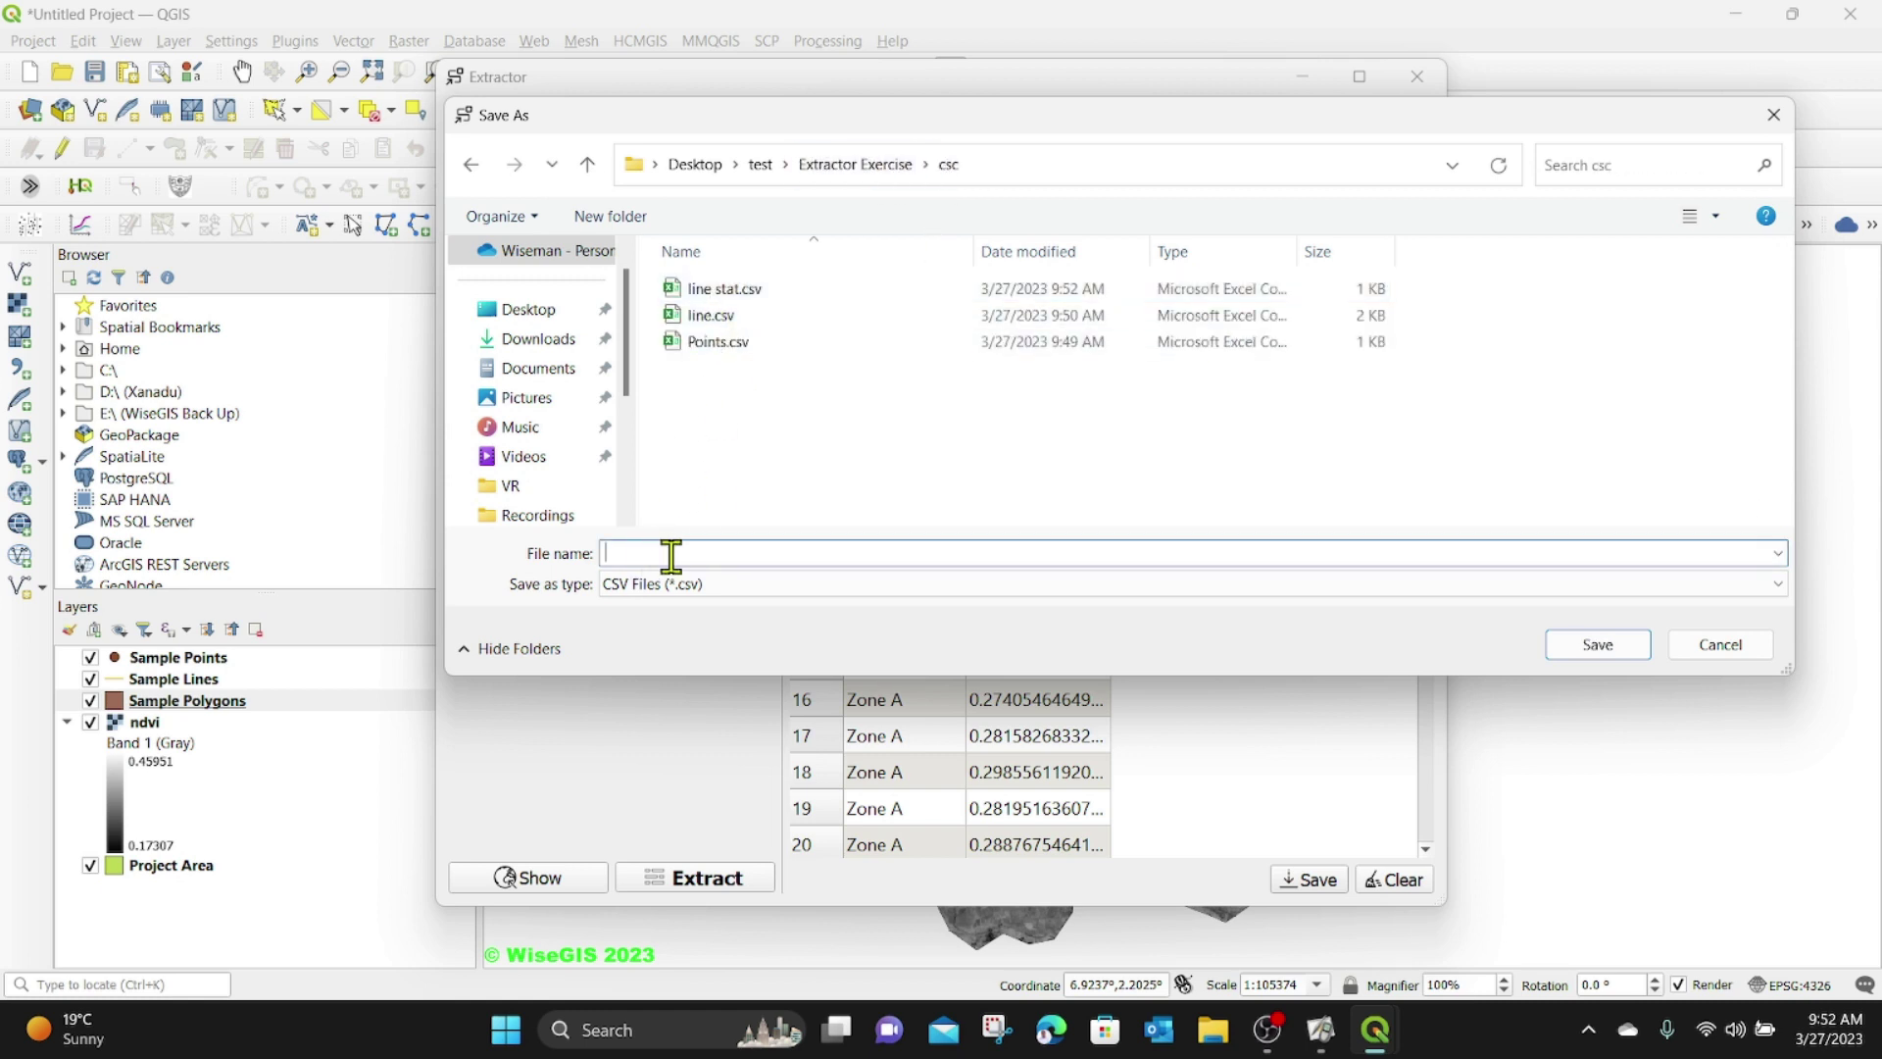
{"action": "type", "text": "polygons"}
{"action": "left_click", "coordinate": [1588, 642]}
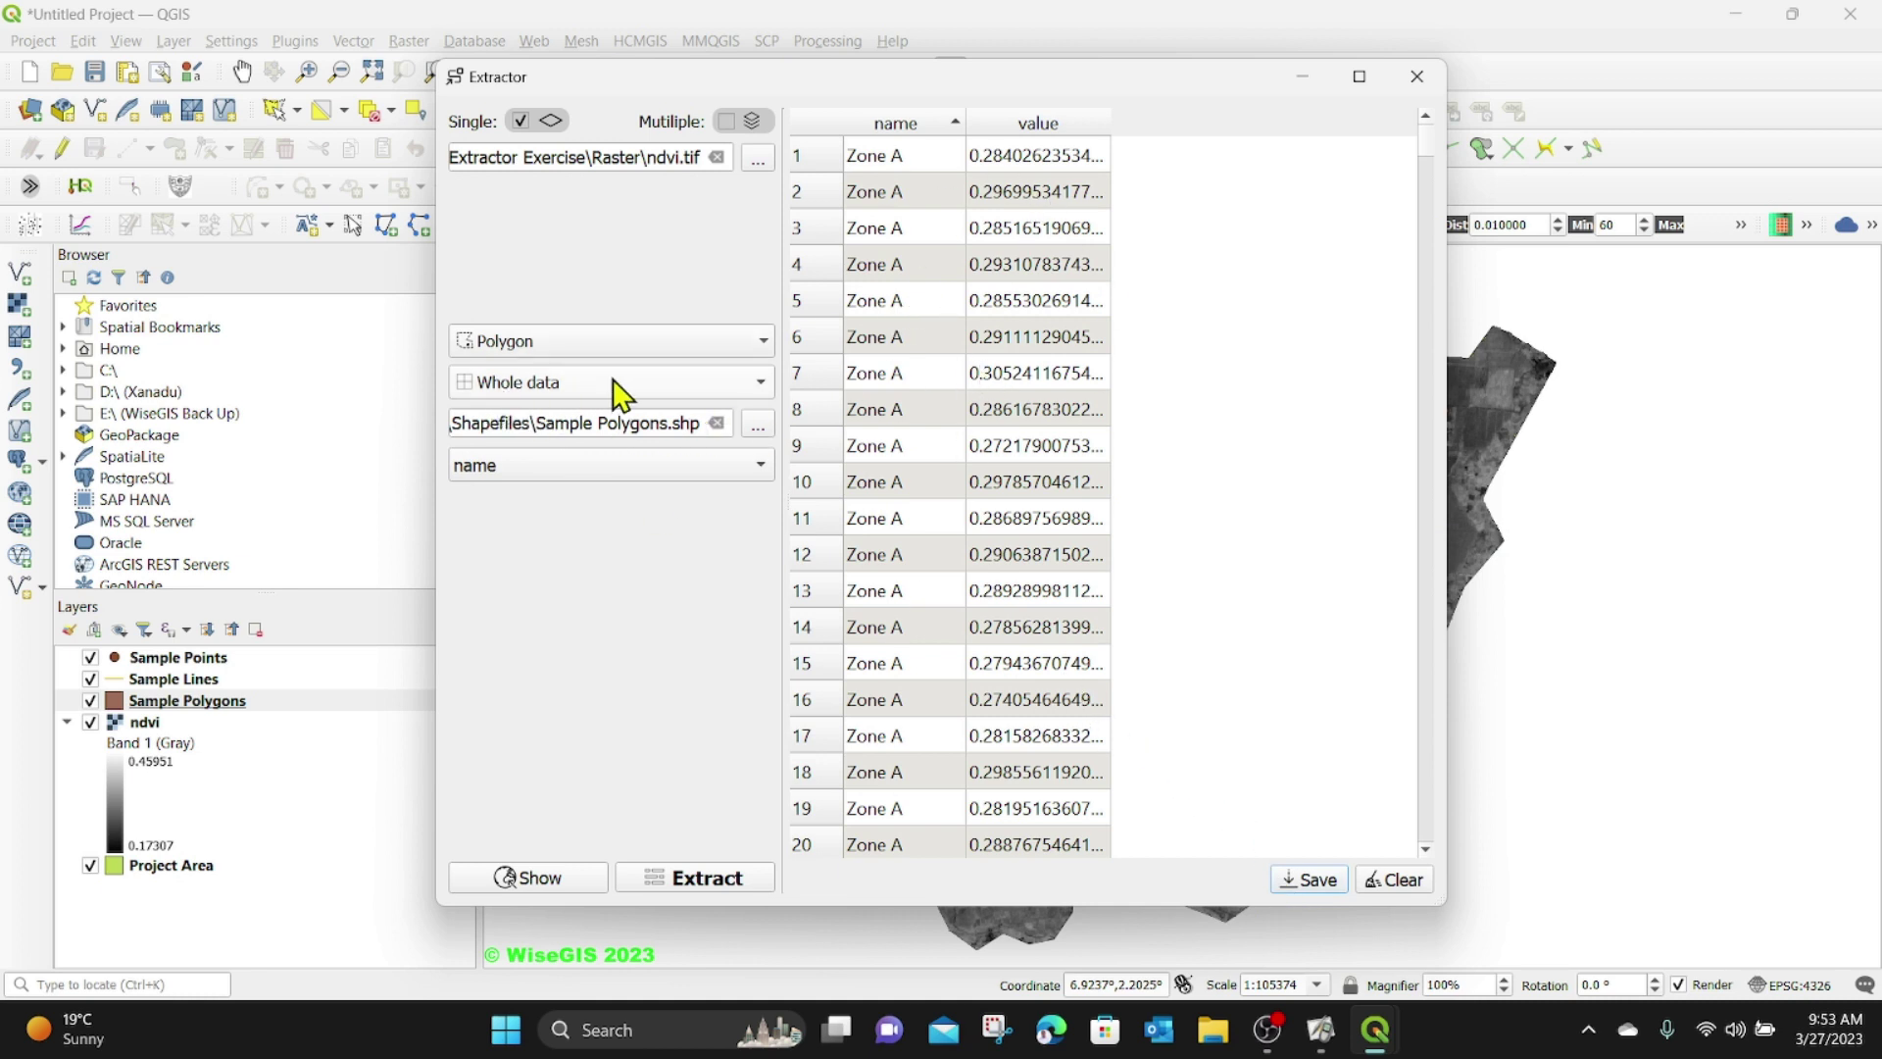
- Extract Zonal statistics for Sample Polygons with median added to min, max and mean, and widen the Extractor window
{"action": "left_click", "coordinate": [567, 381]}
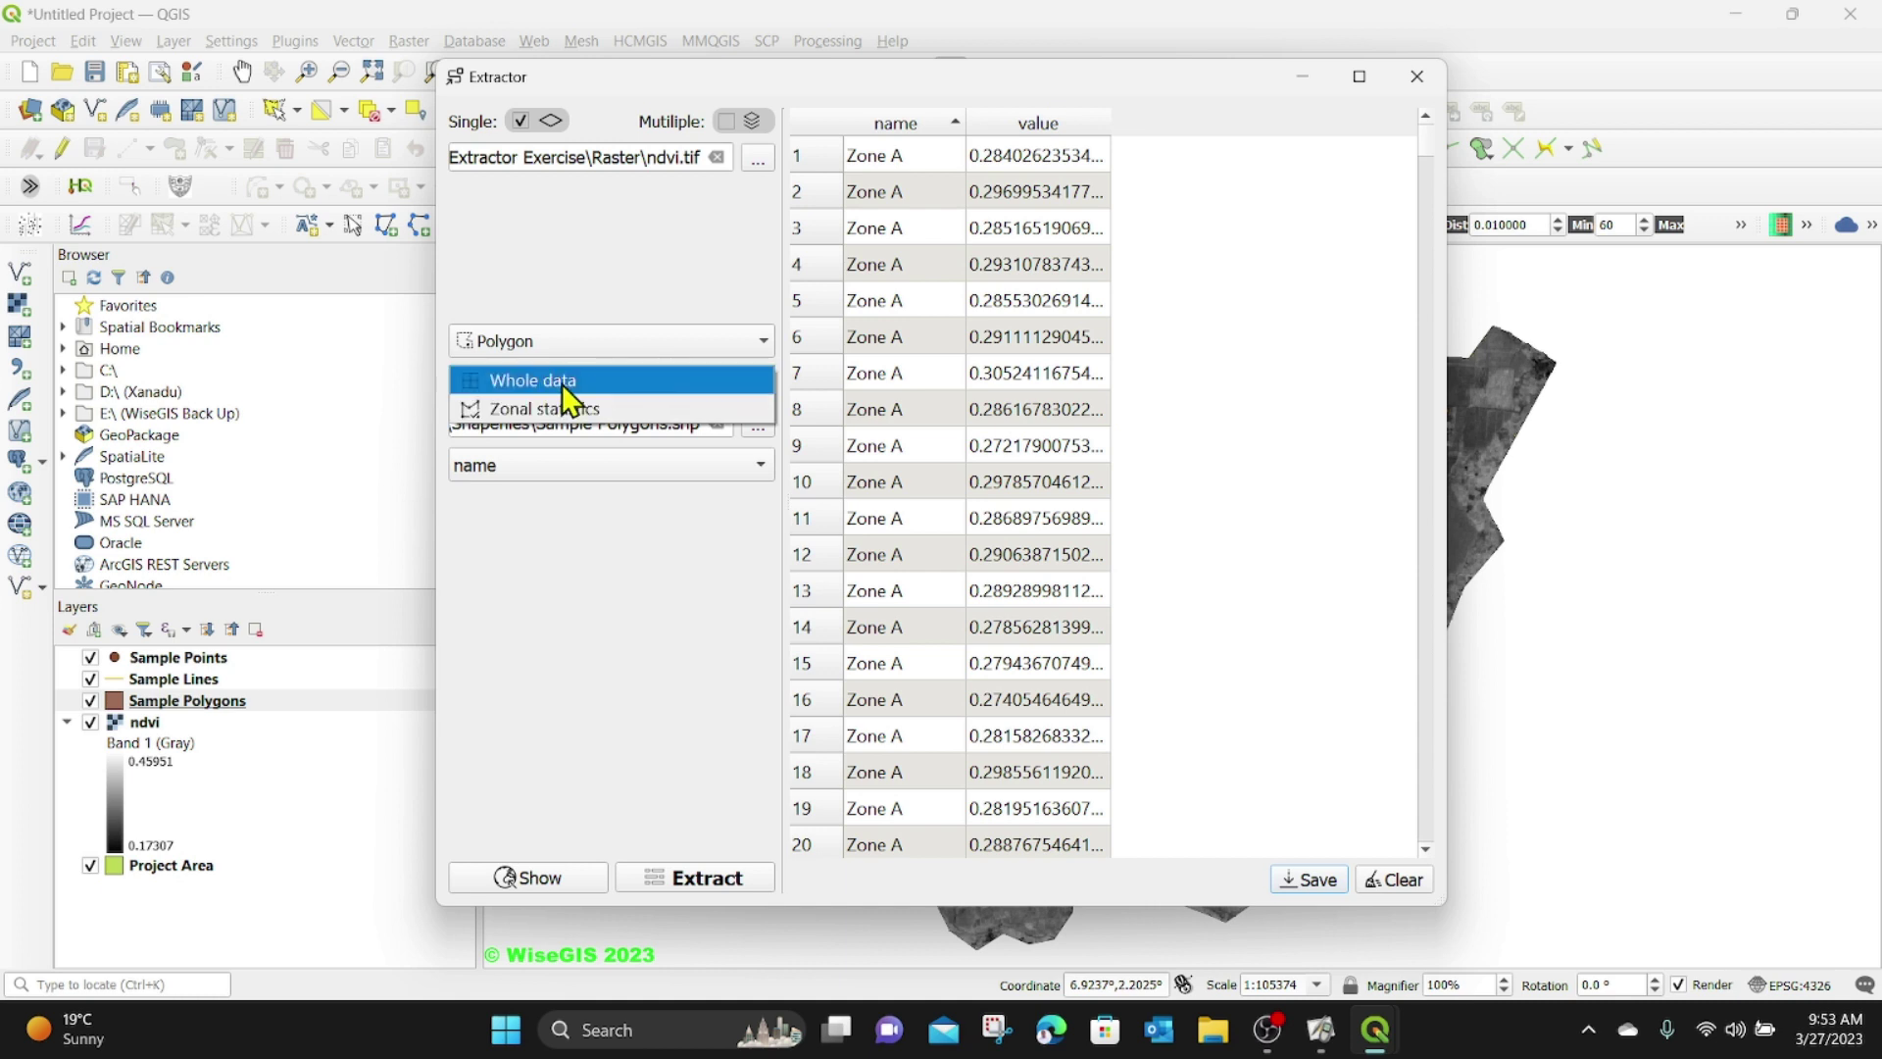
{"action": "left_click", "coordinate": [544, 407]}
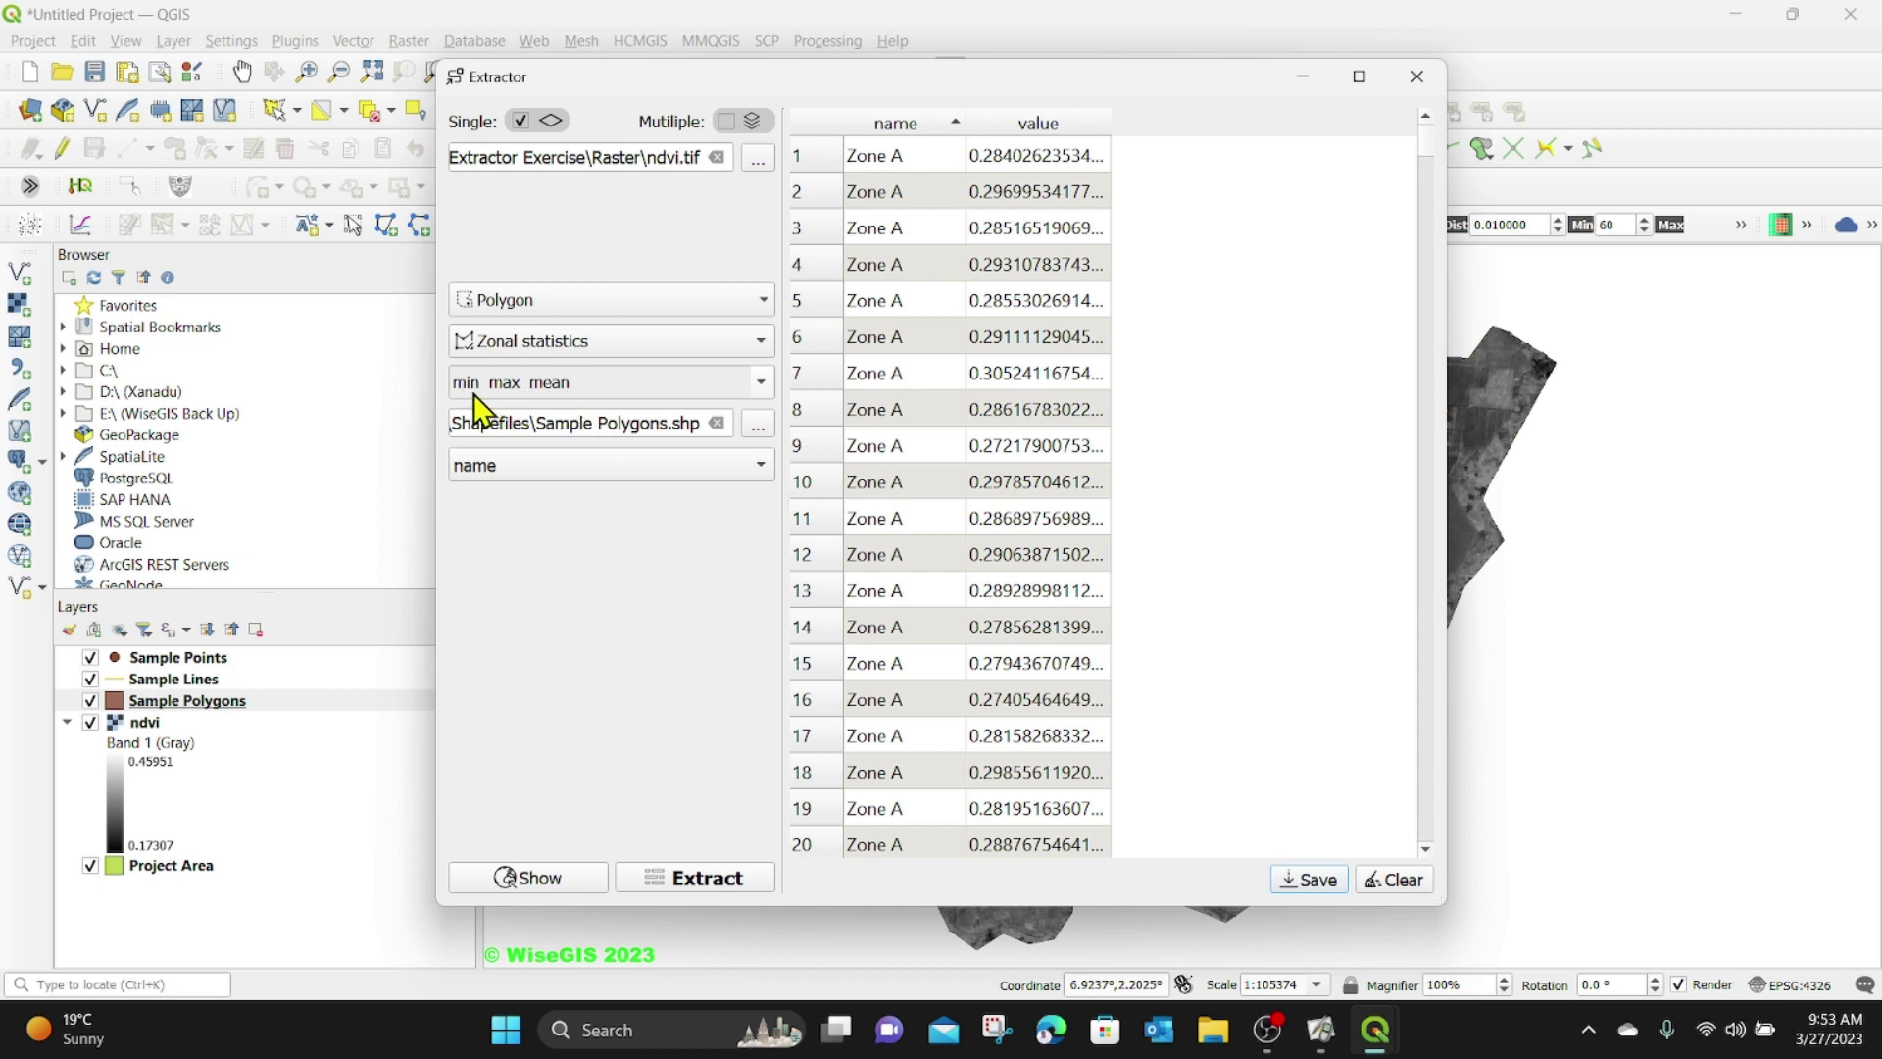
{"action": "left_click", "coordinate": [761, 386]}
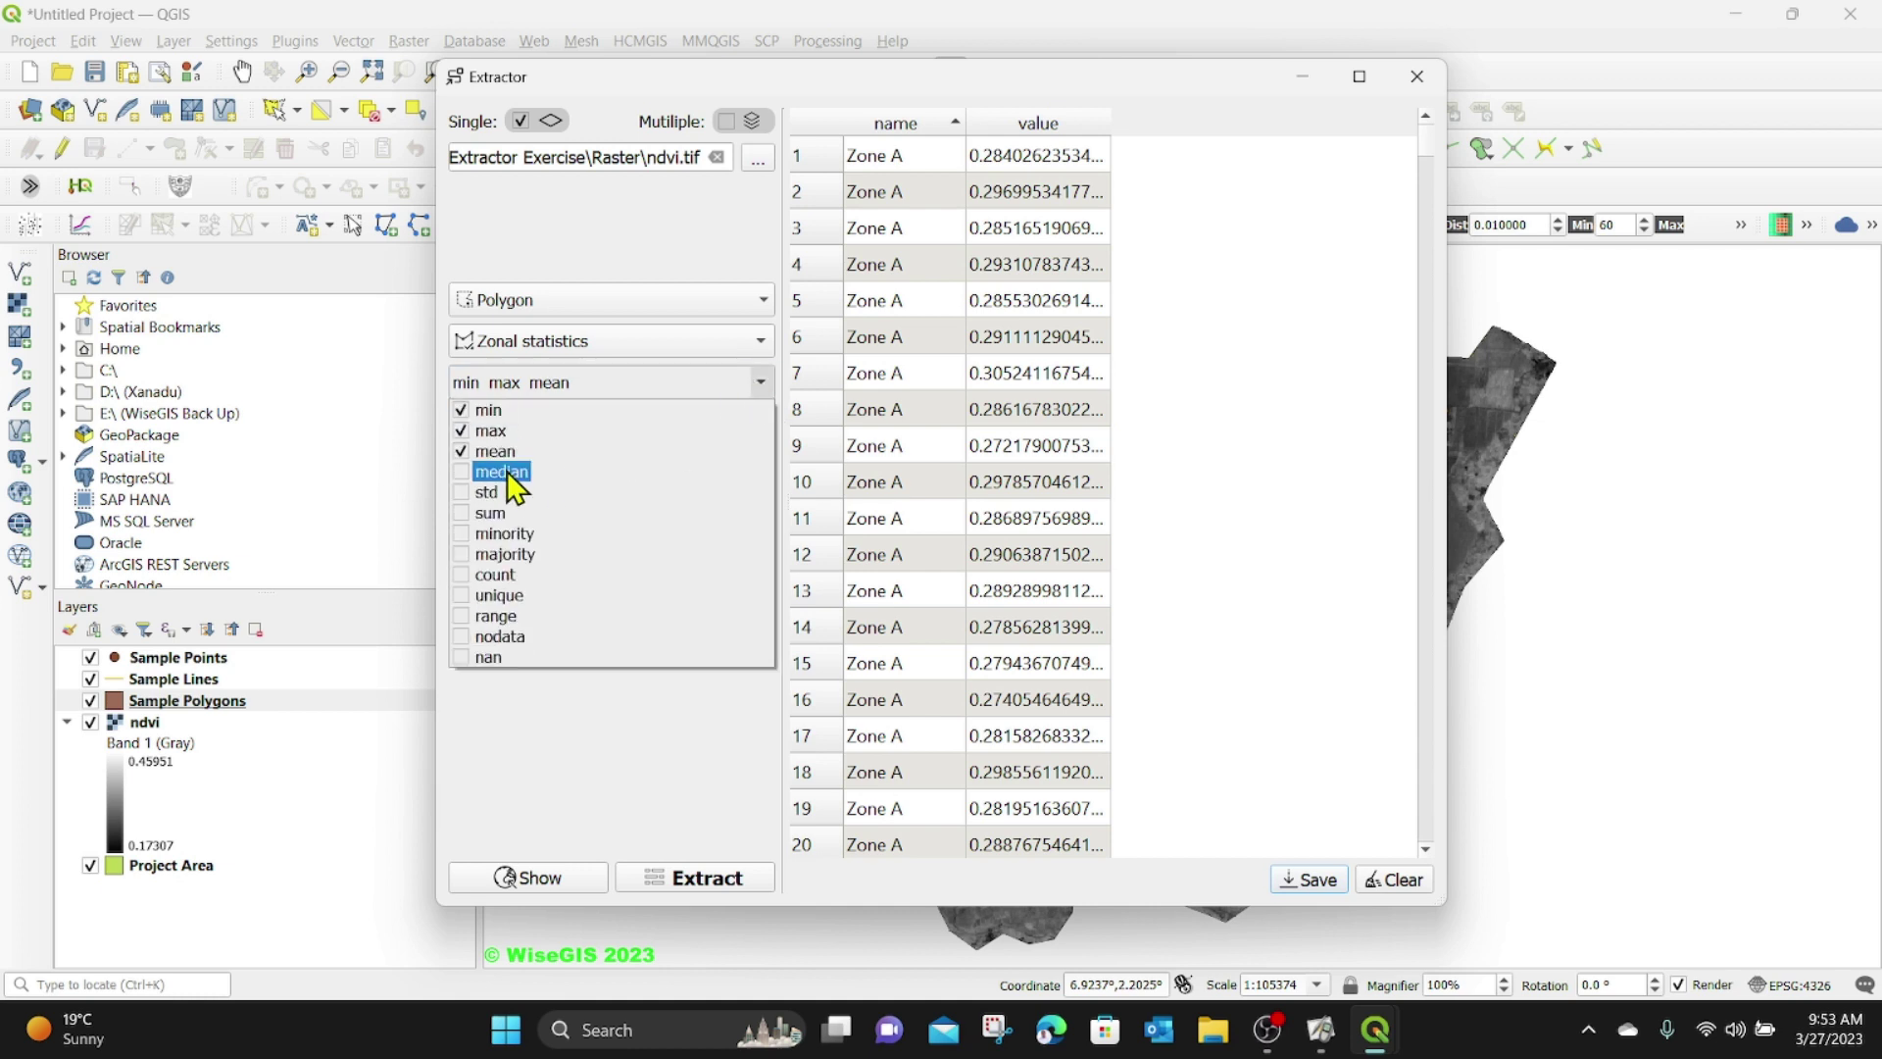
{"action": "left_click", "coordinate": [475, 473]}
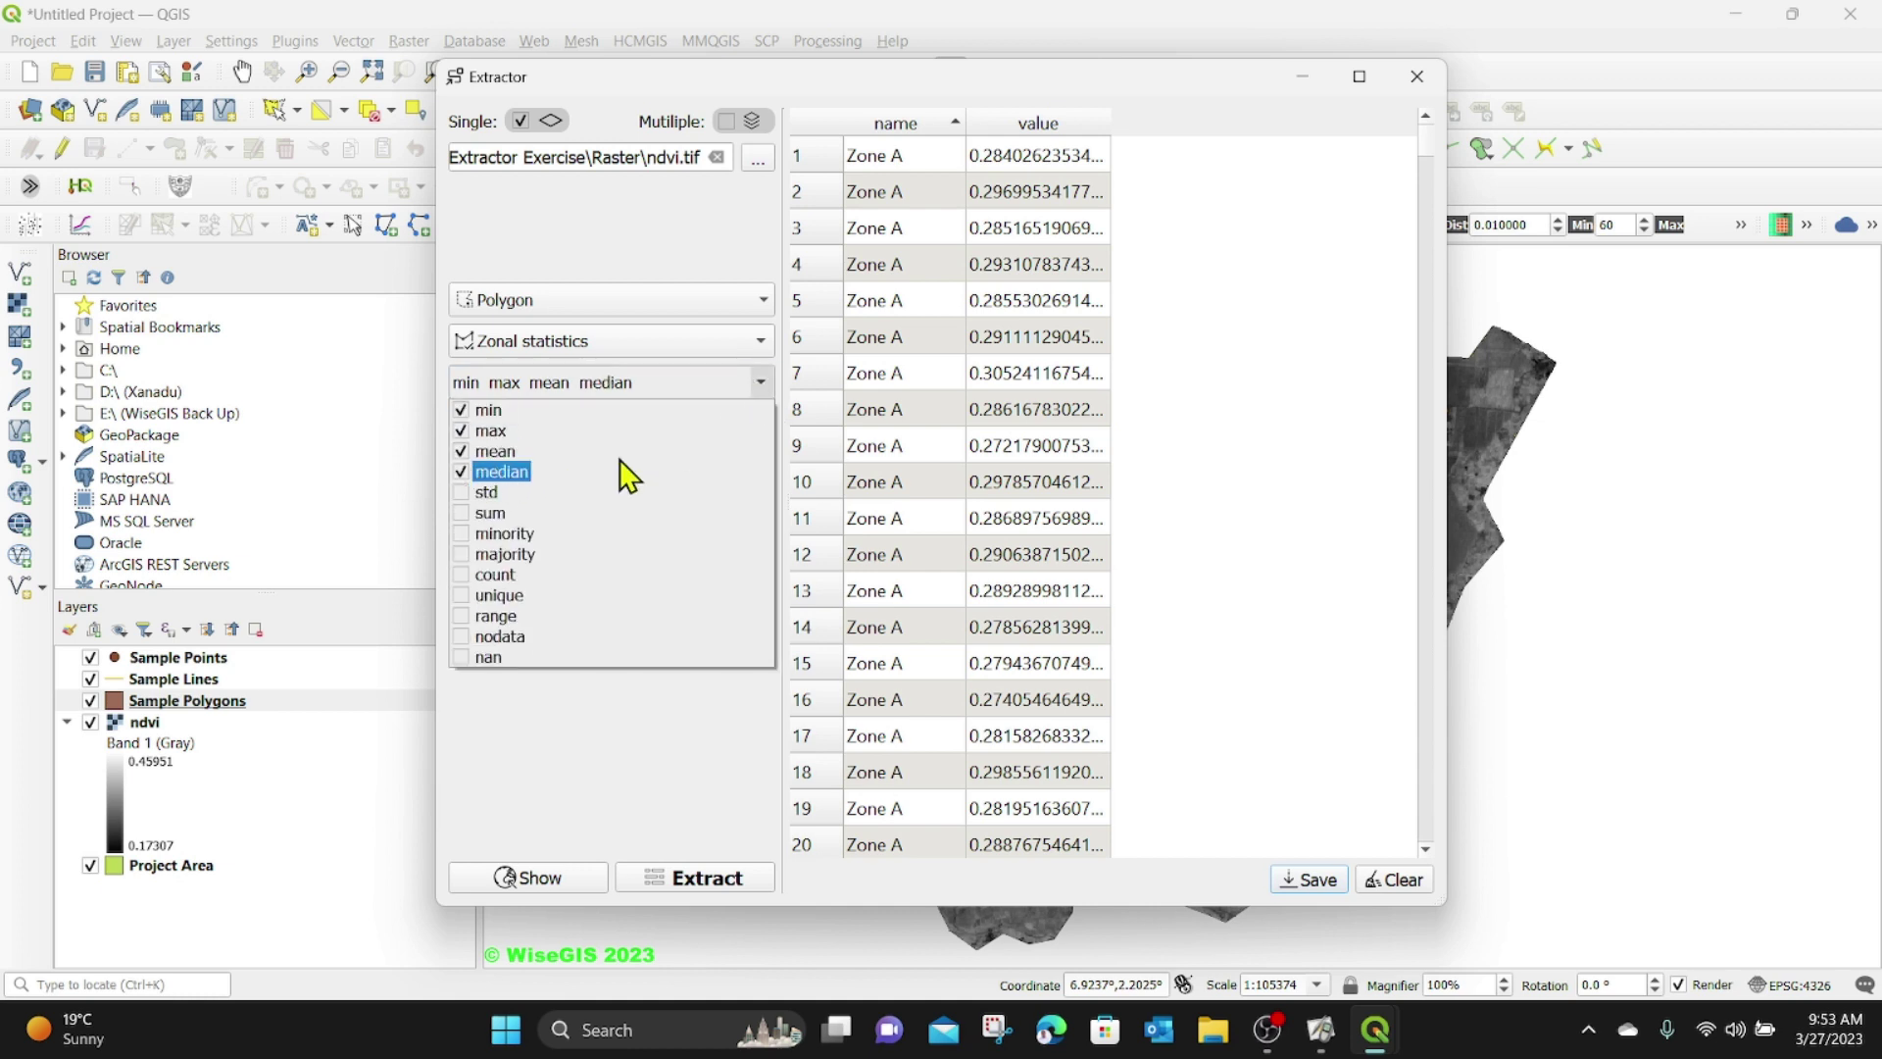
{"action": "left_click", "coordinate": [761, 382]}
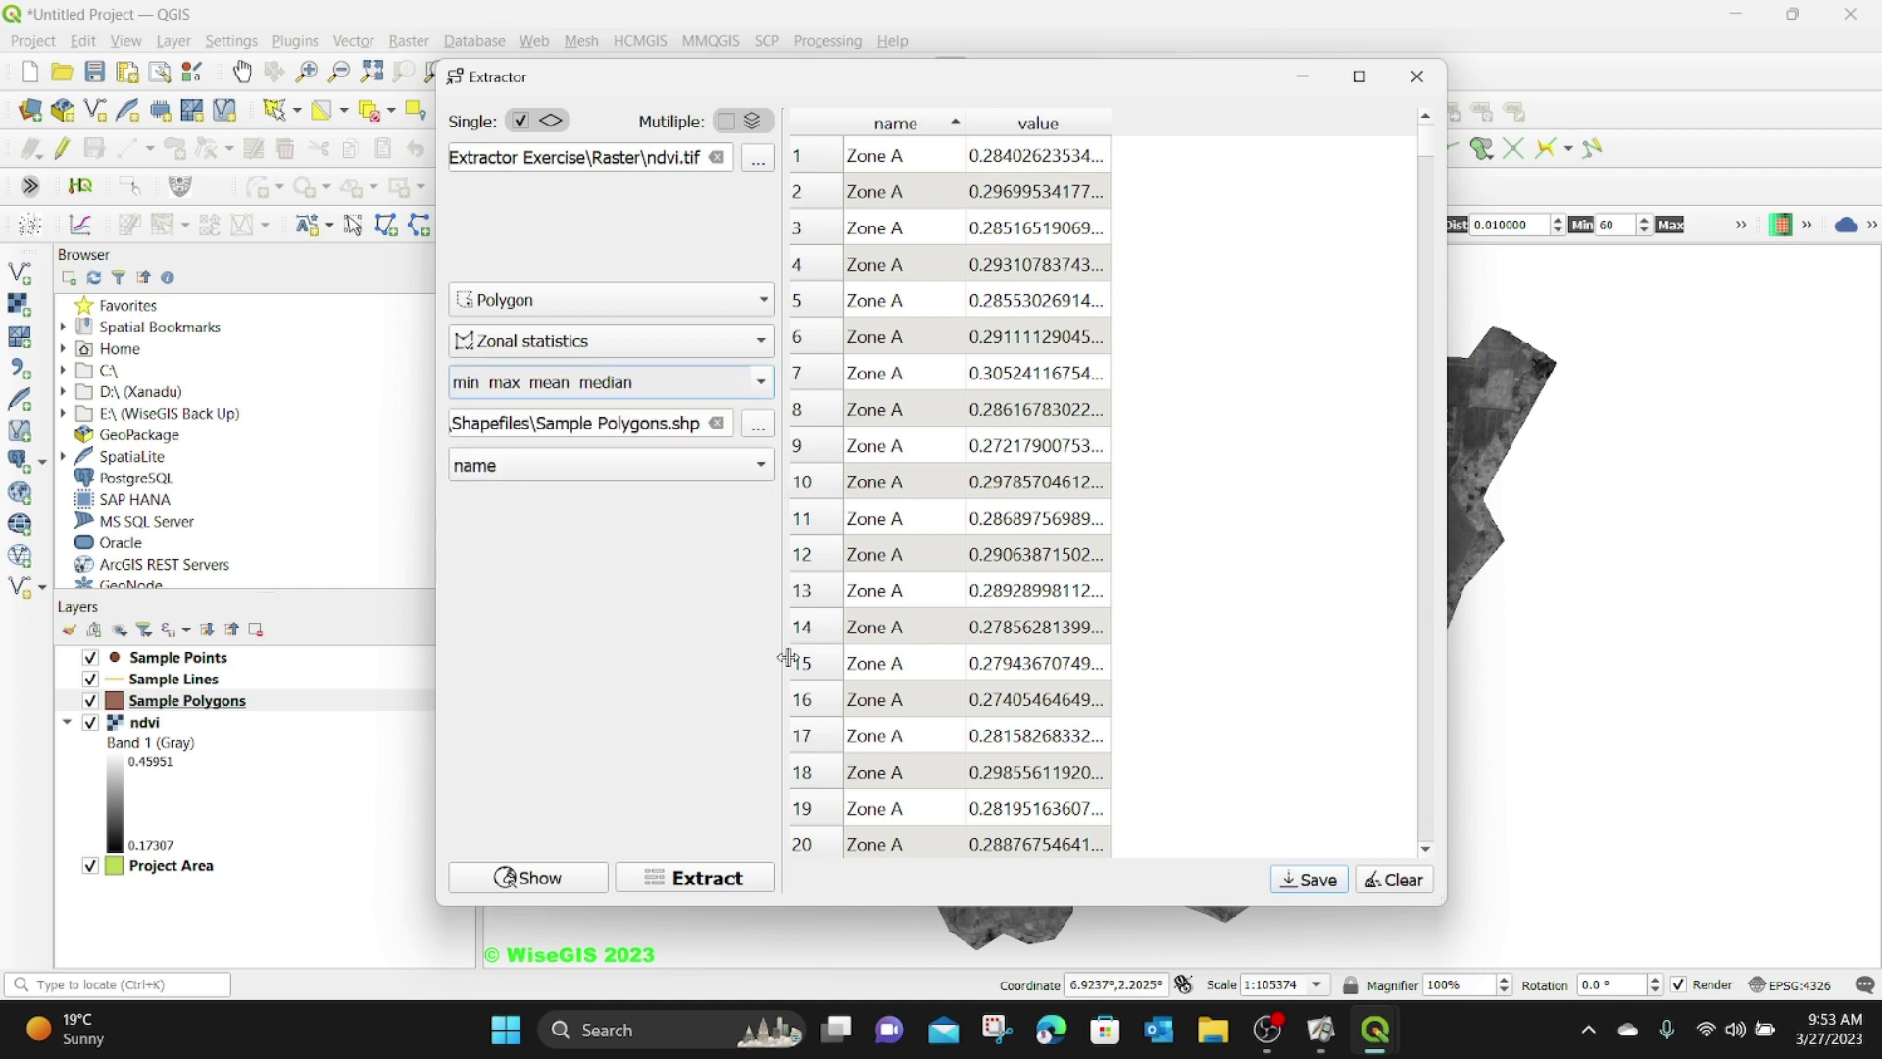
{"action": "left_click", "coordinate": [668, 872]}
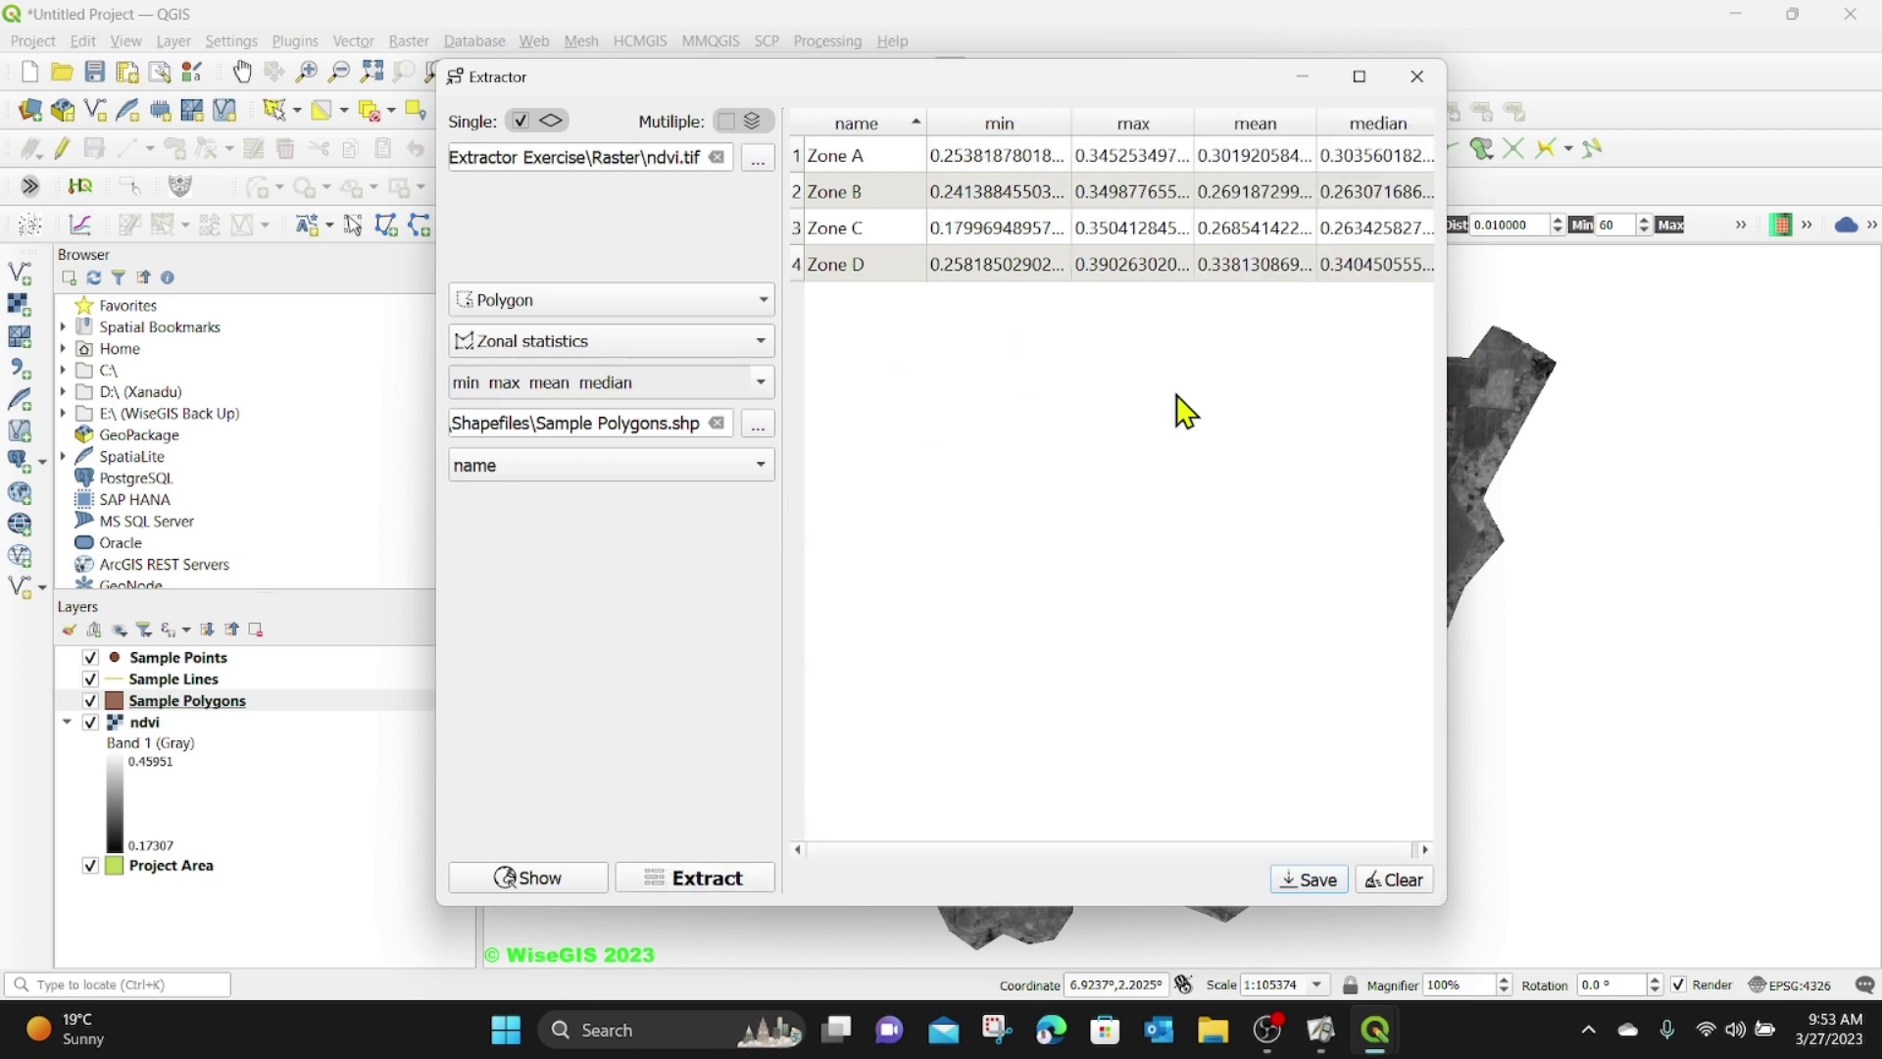
{"action": "left_click_drag", "start_coordinate": [1453, 346], "coordinate": [1815, 365]}
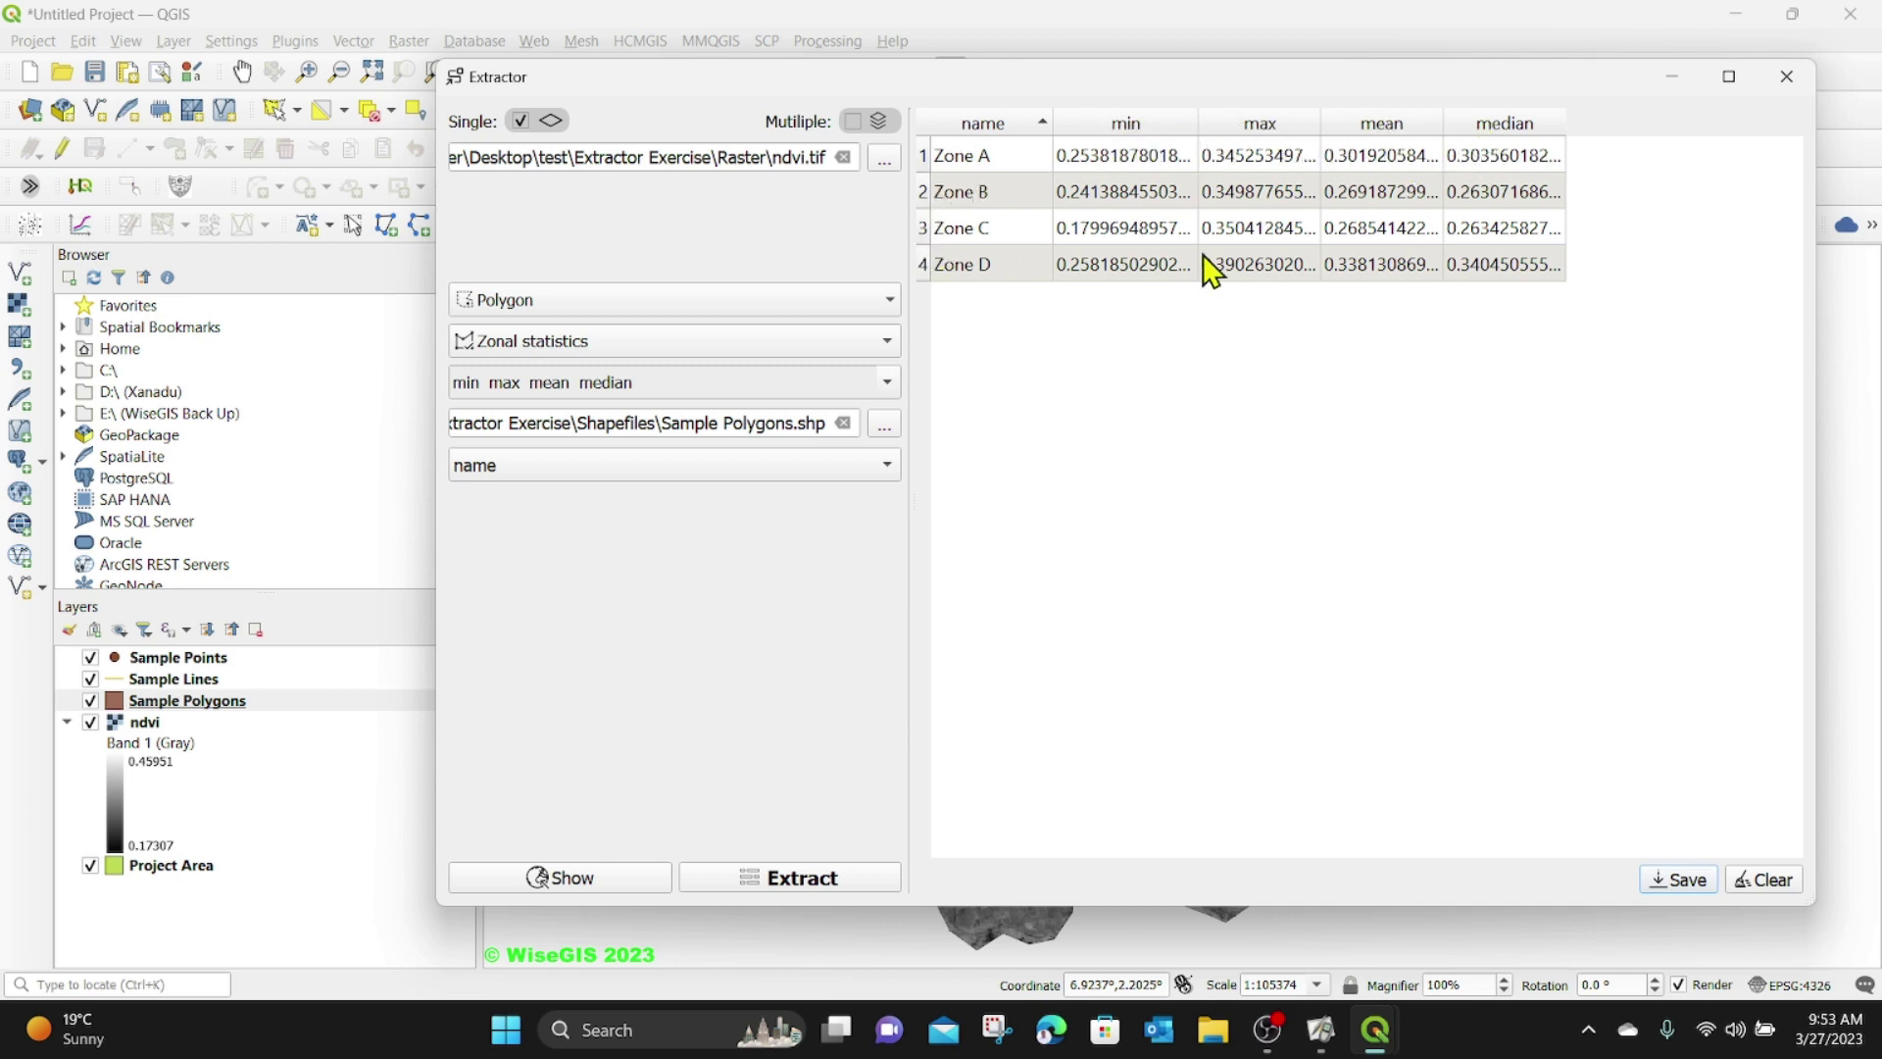
- Save the polygon zonal statistics as a CSV file named polygons stats in the csc folder
{"action": "left_click", "coordinate": [1678, 879]}
{"action": "left_click", "coordinate": [702, 370]}
{"action": "left_click", "coordinate": [709, 551]}
{"action": "left_click", "coordinate": [712, 553]}
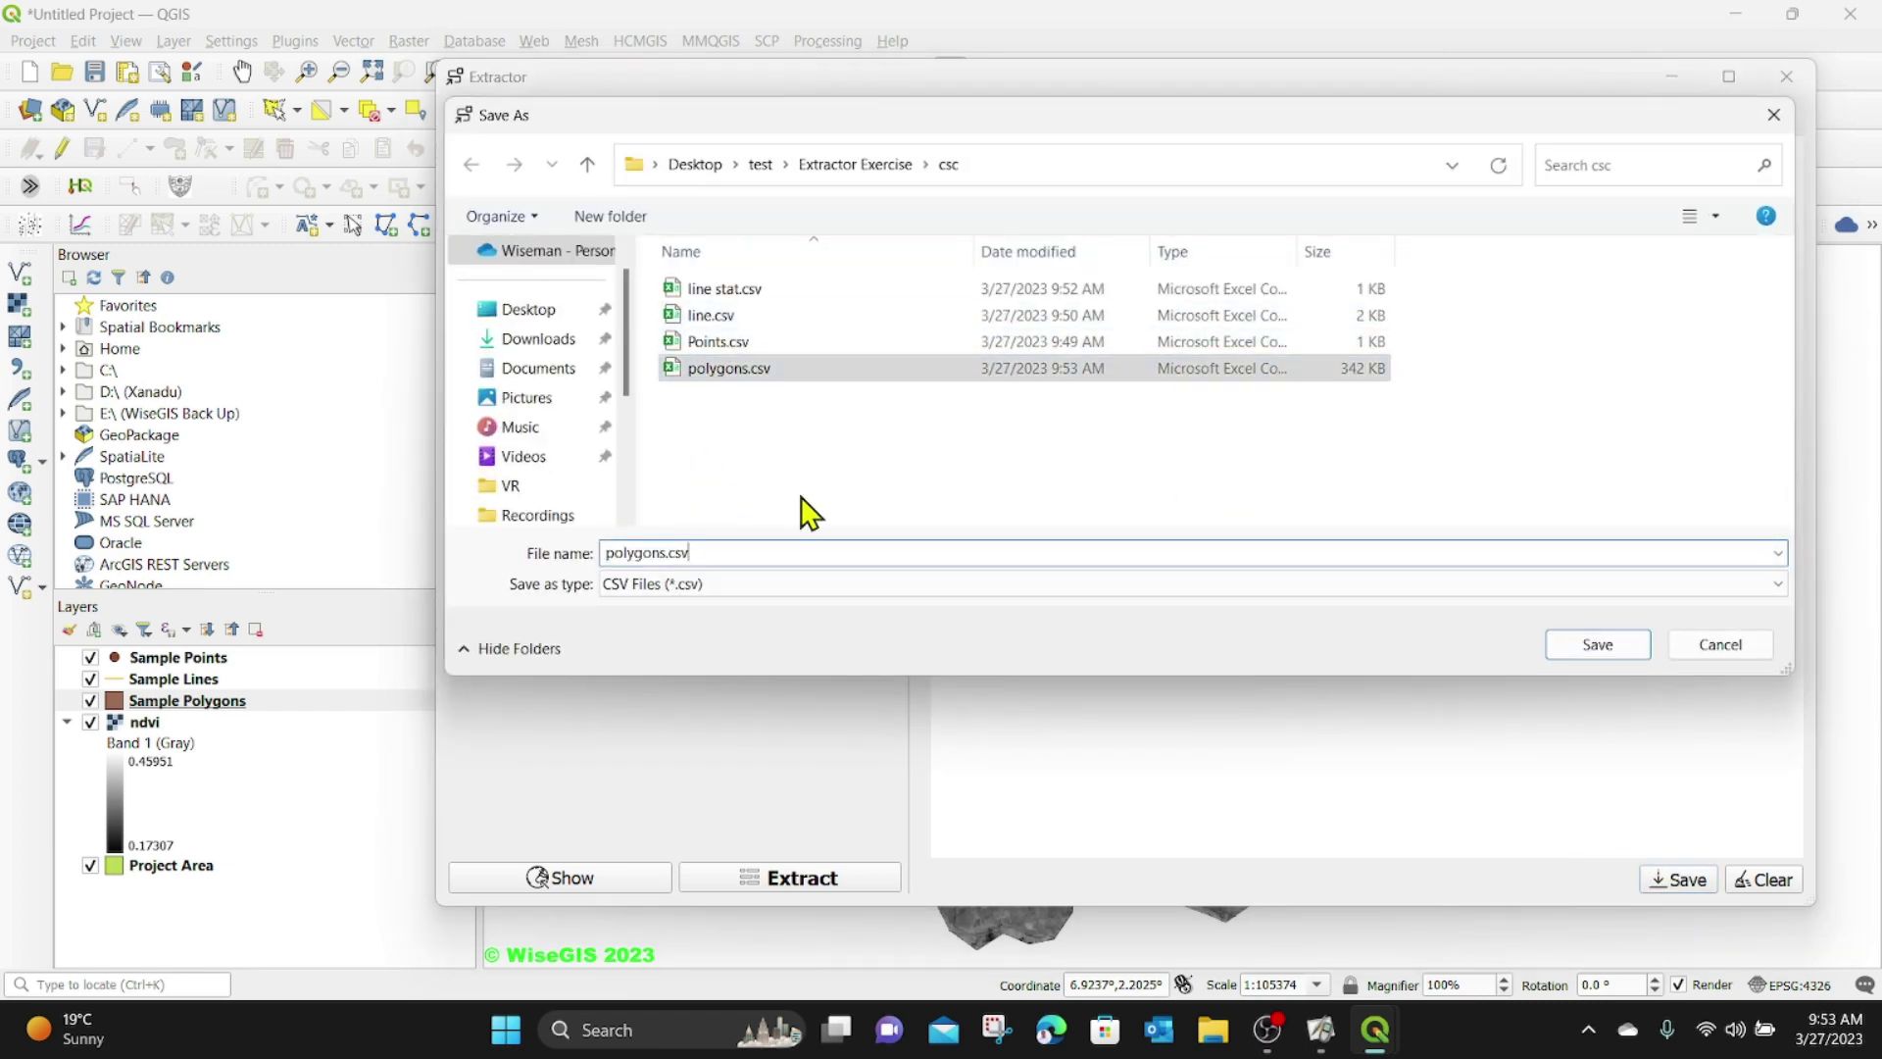
{"action": "key", "text": "BackSpace"}
{"action": "key", "text": "BackSpace"}
{"action": "type", "text": "stats"}
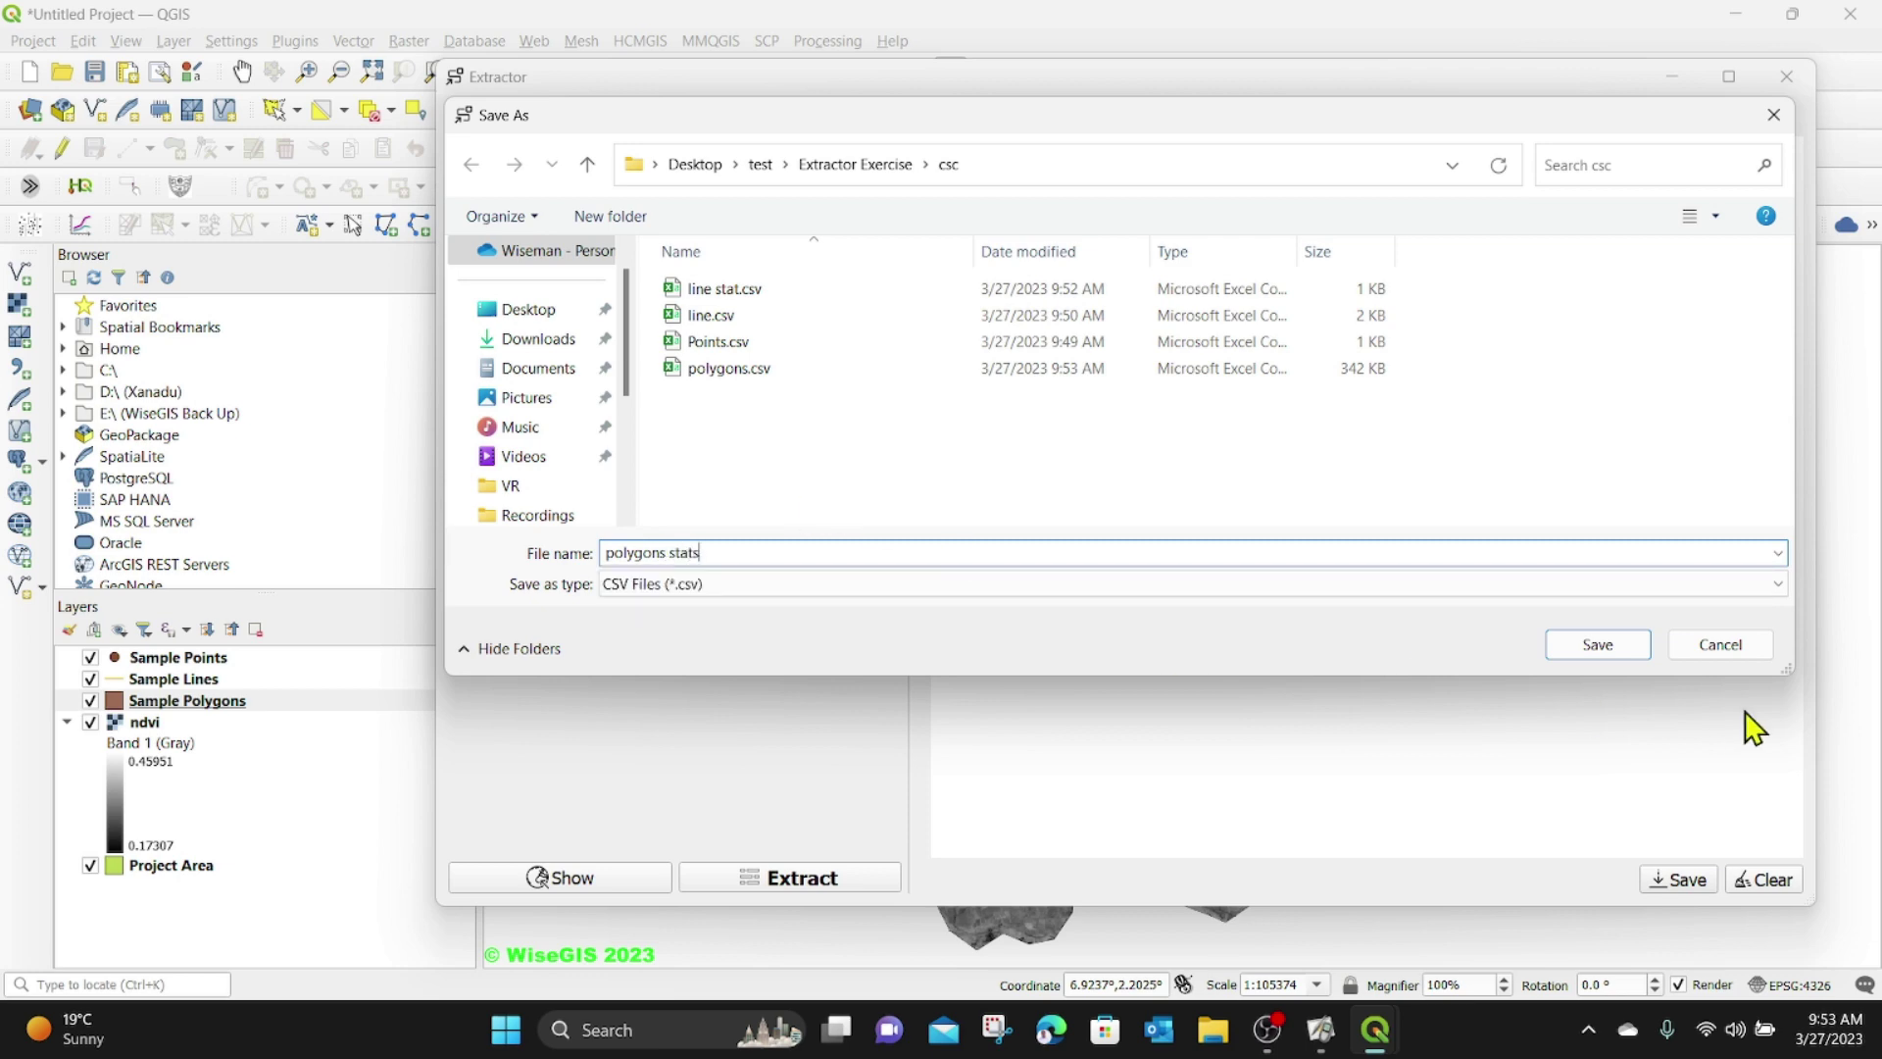
{"action": "left_click", "coordinate": [1600, 650]}
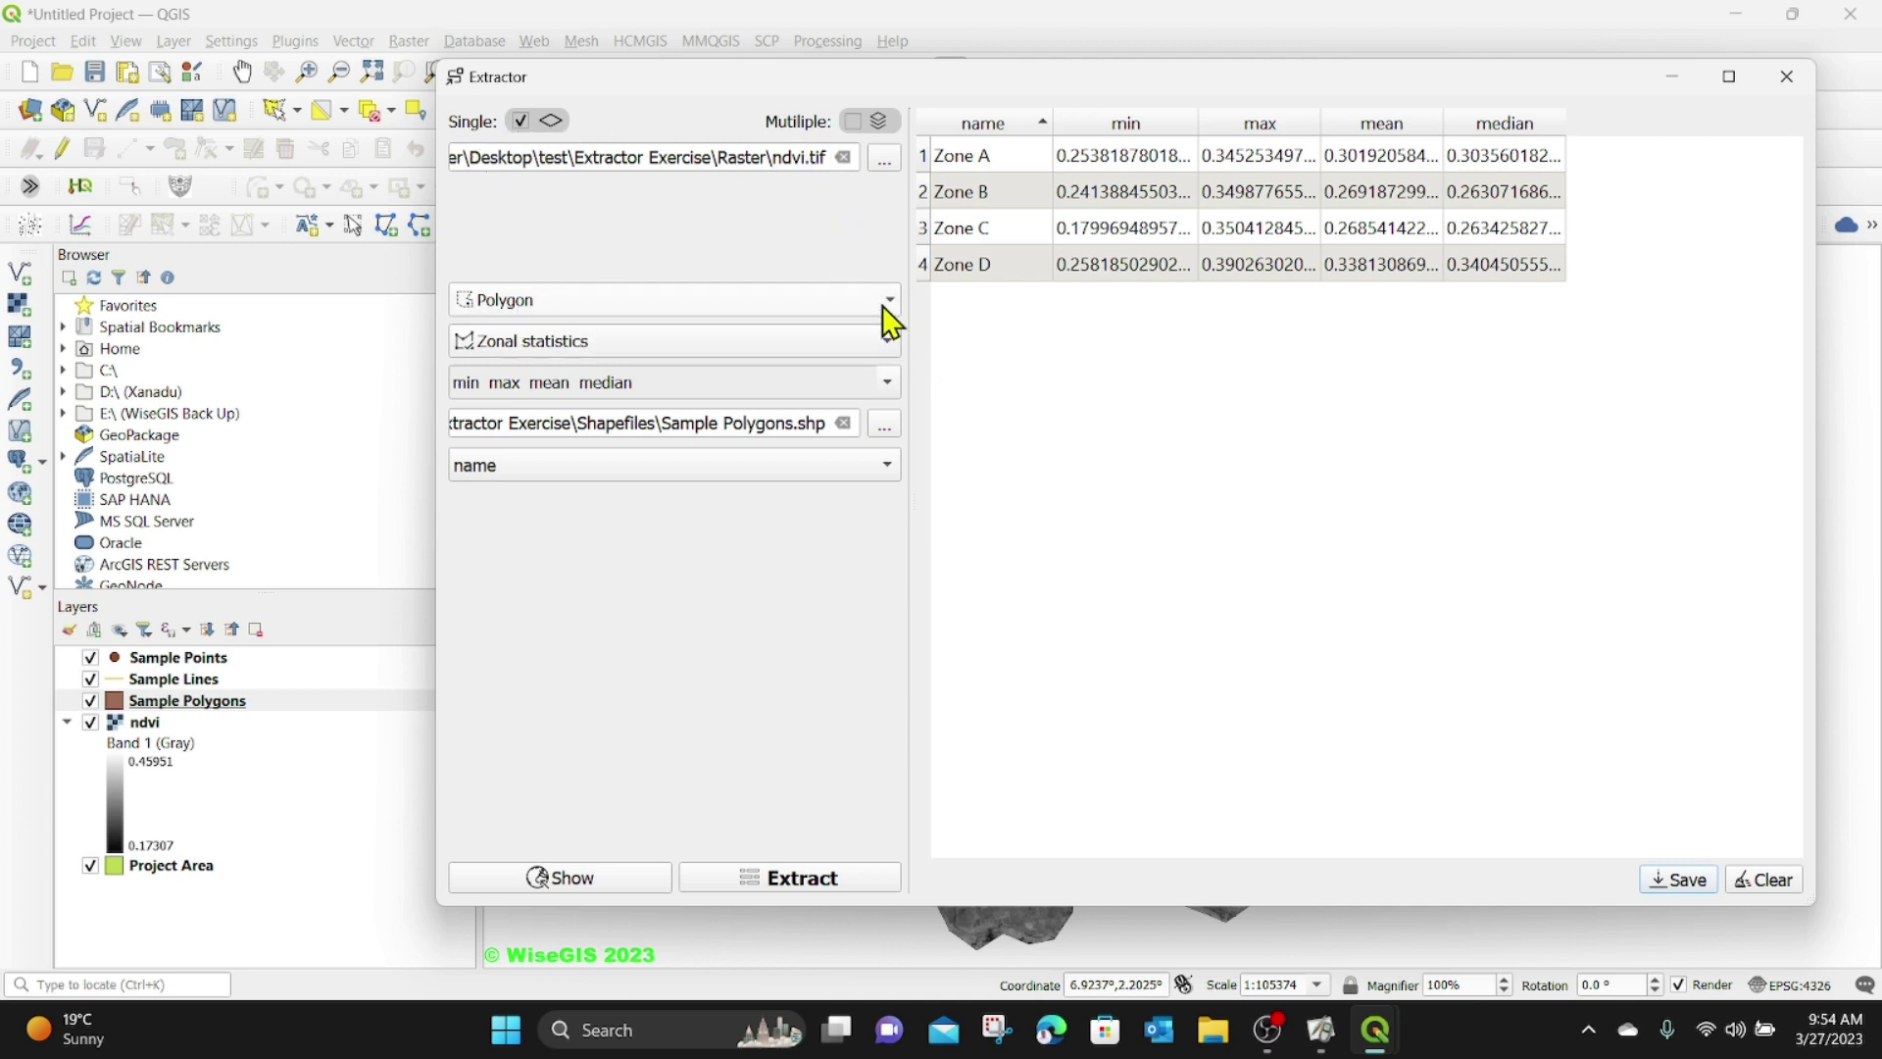
- Load Project Area.shp as the polygon vector file for the zonal statistics and choose Id as its field
{"action": "left_click", "coordinate": [885, 429]}
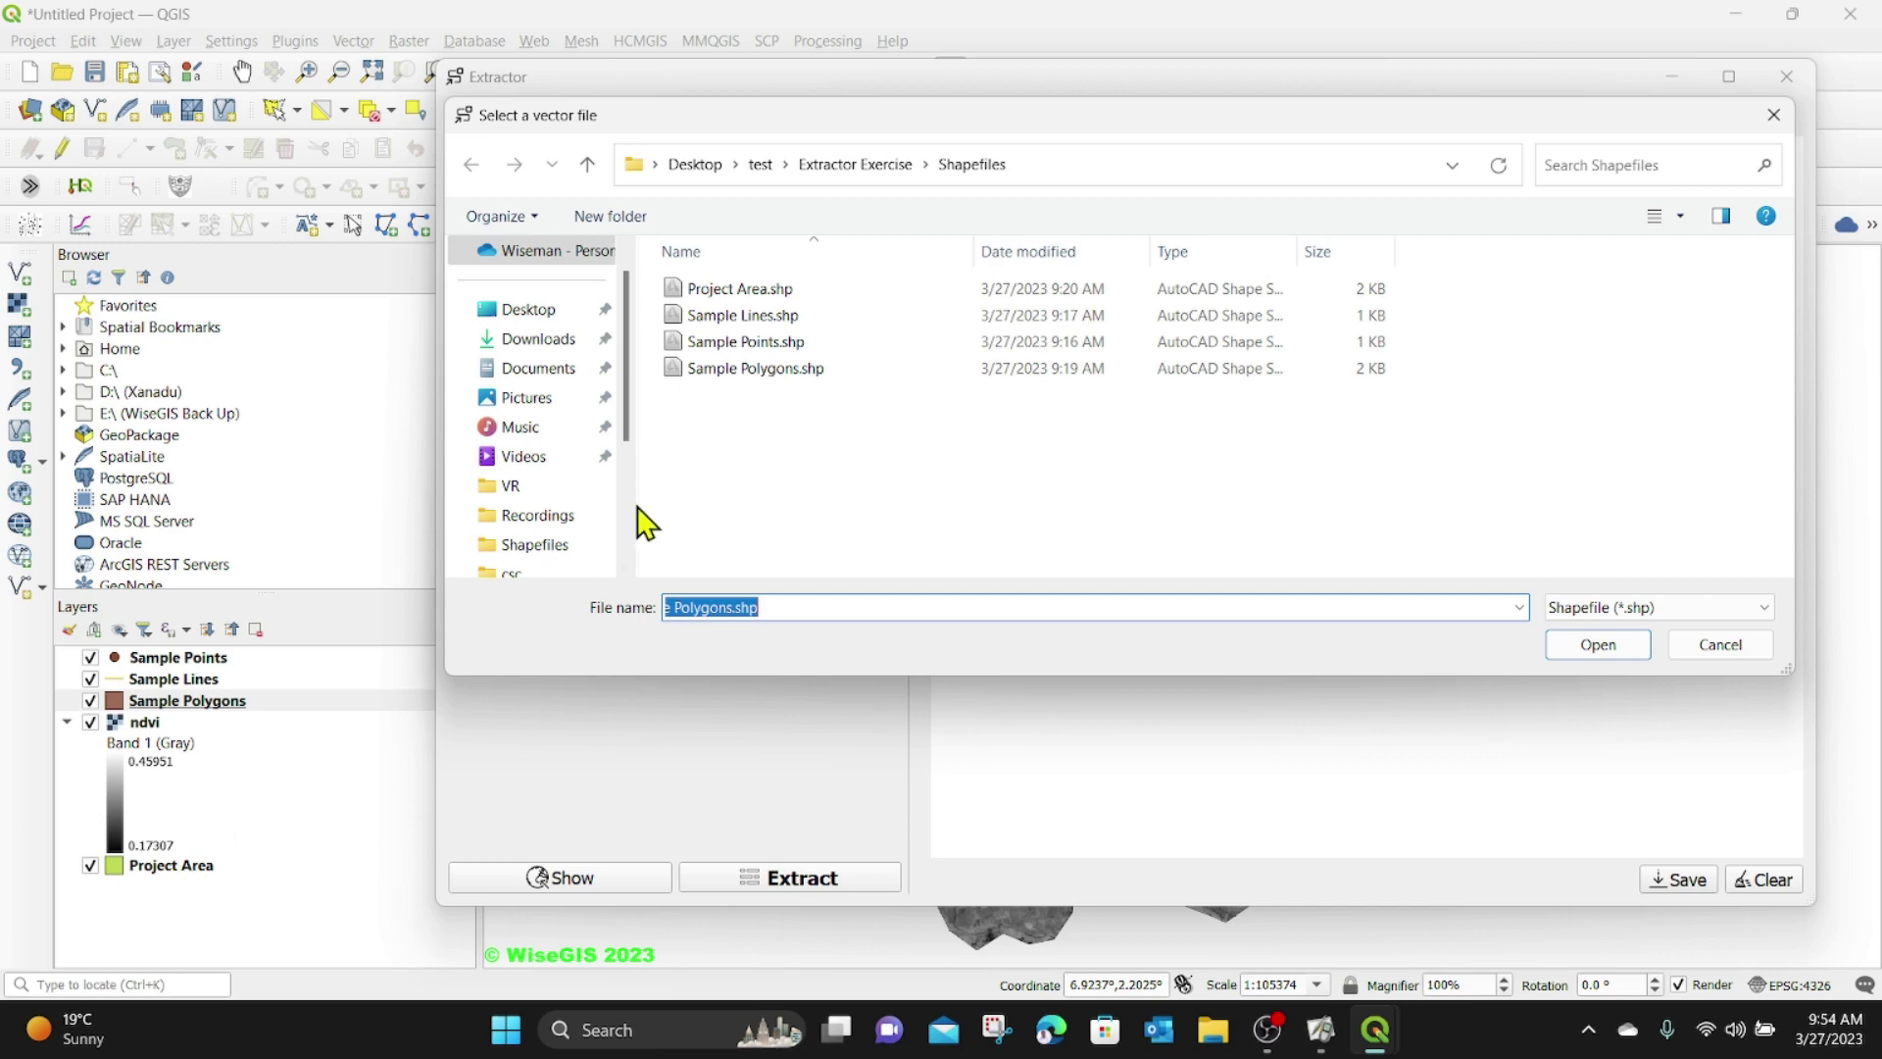
{"action": "left_click", "coordinate": [742, 290]}
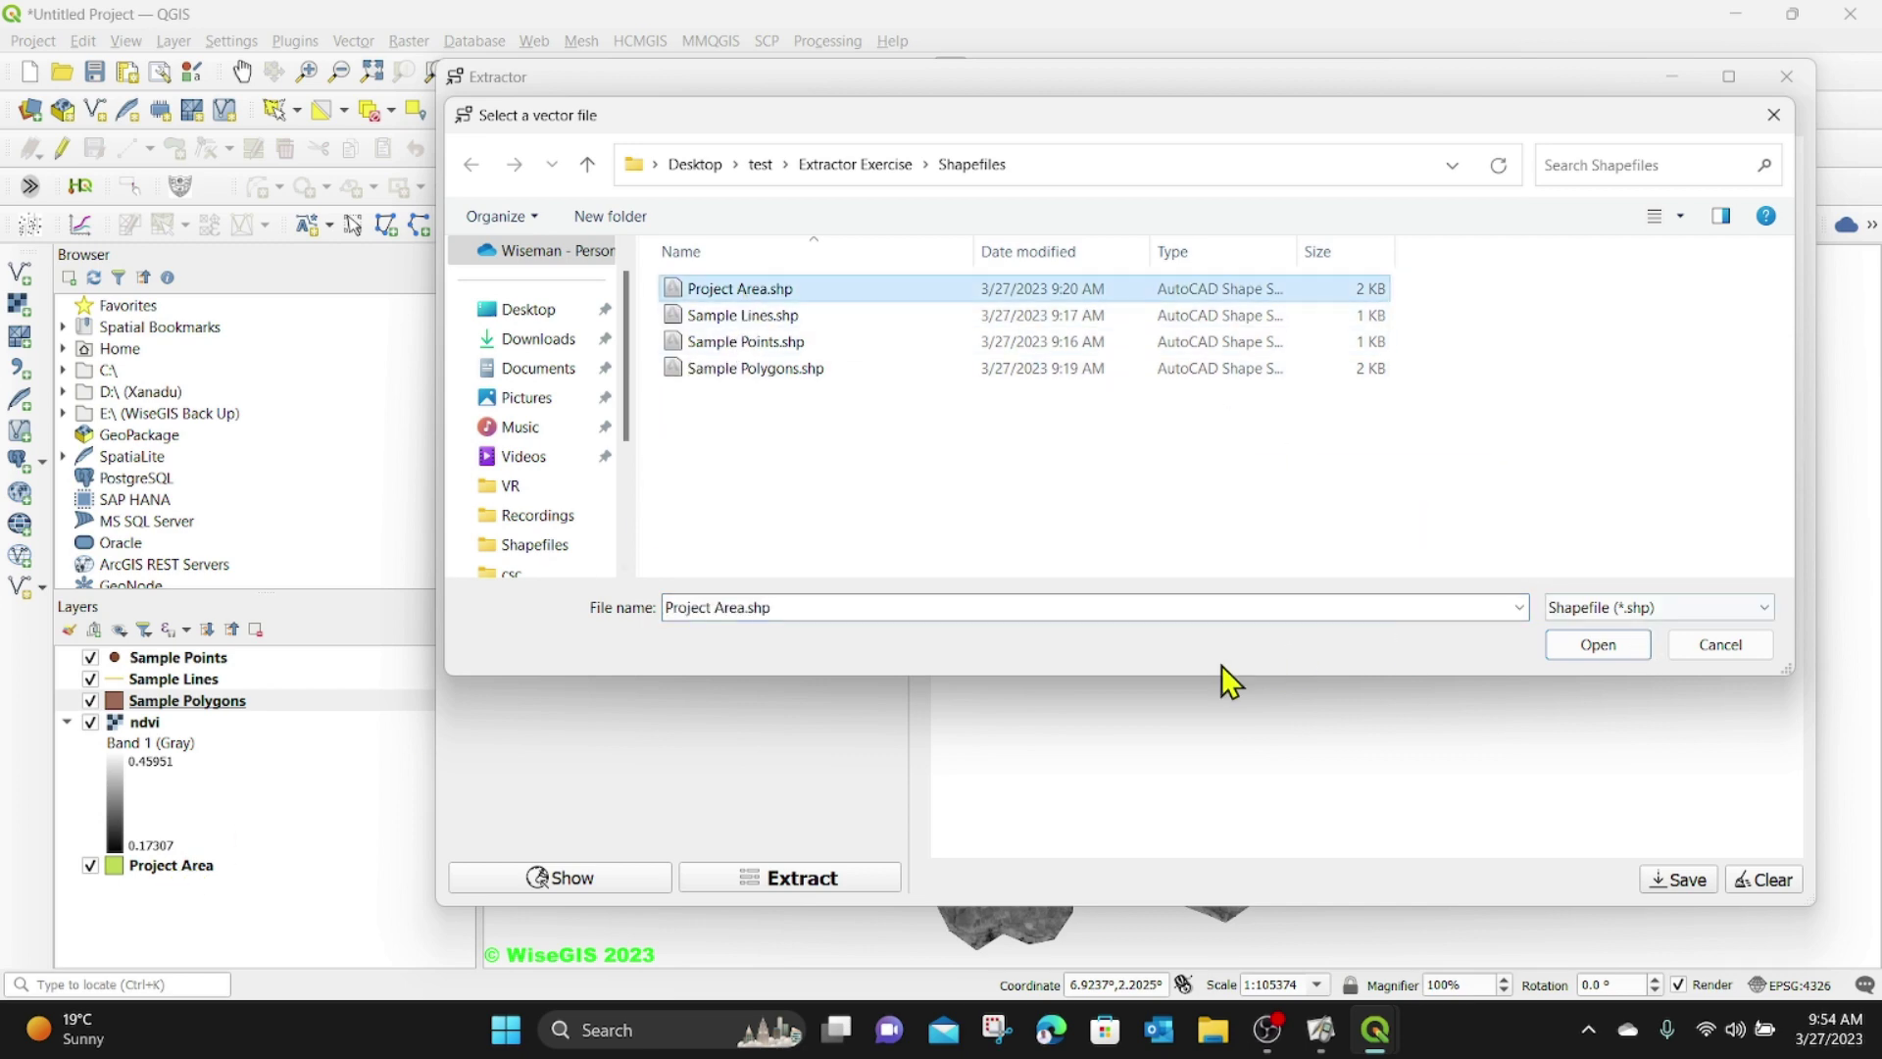
{"action": "left_click", "coordinate": [1585, 644]}
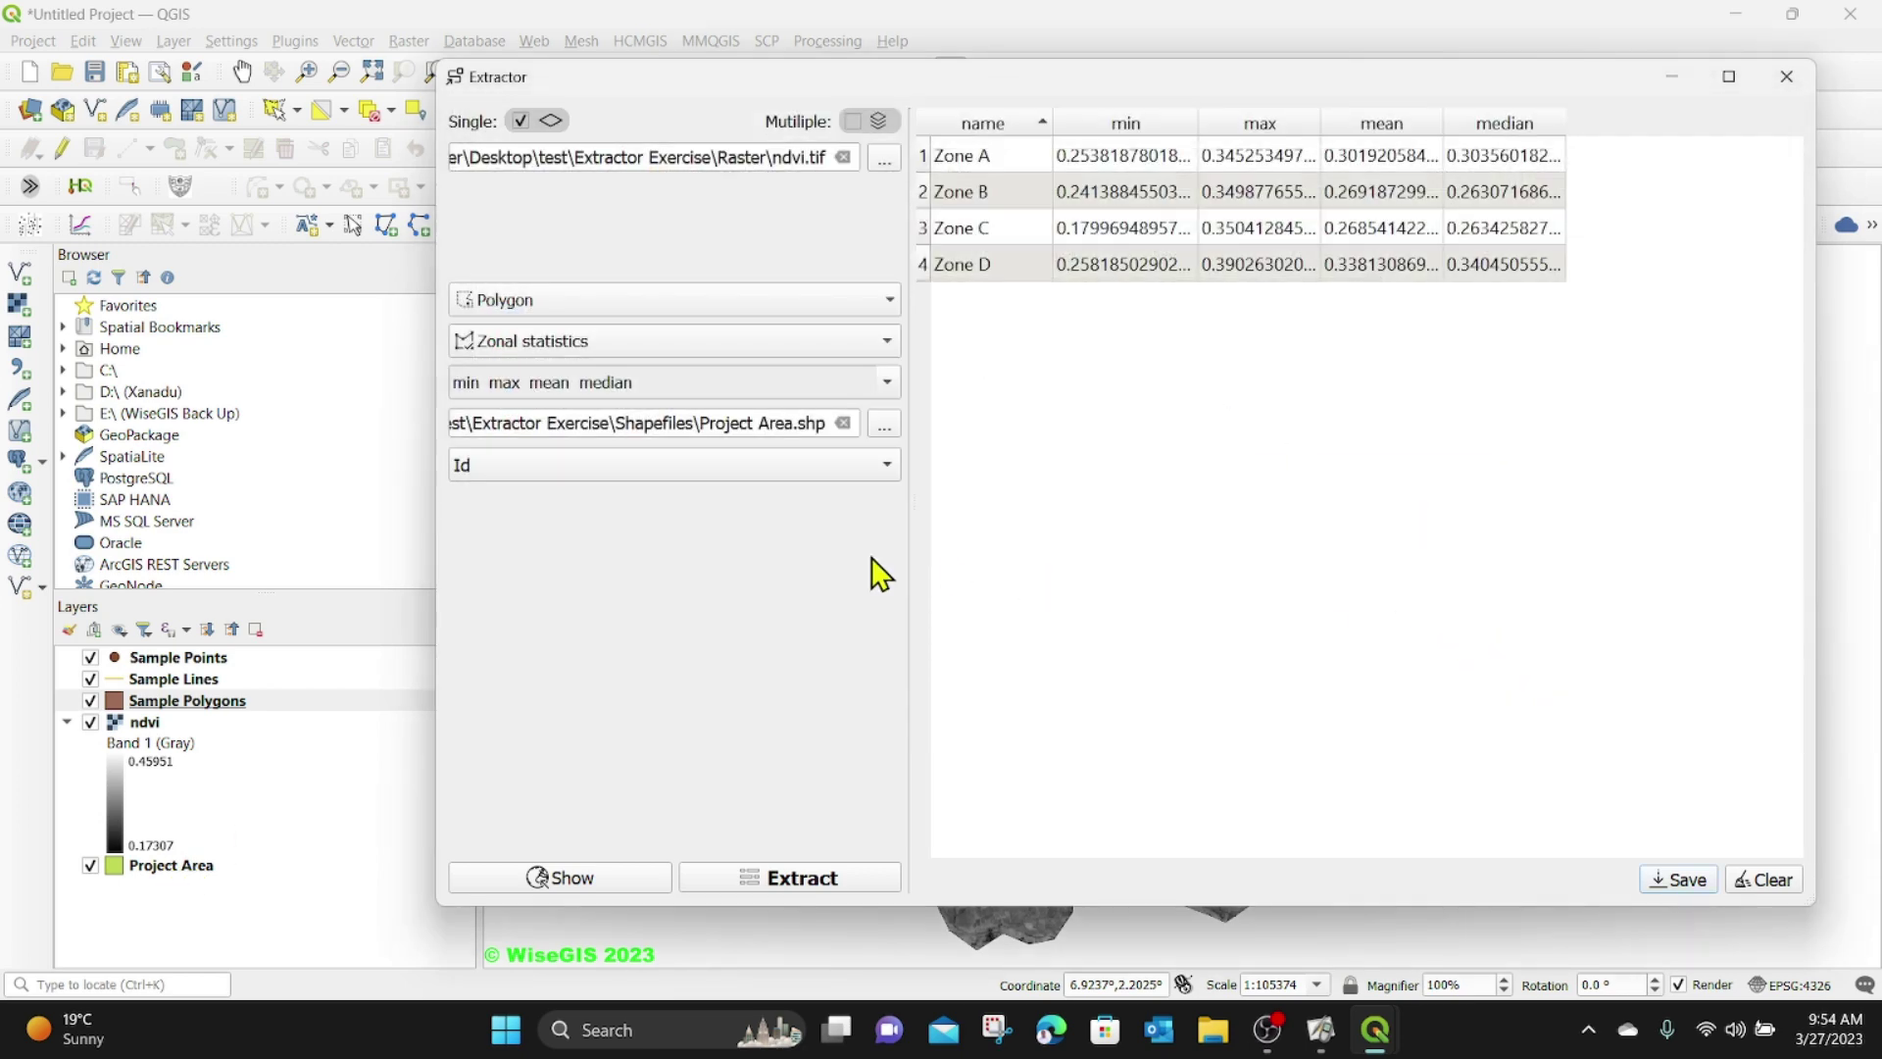
{"action": "left_click", "coordinate": [603, 458]}
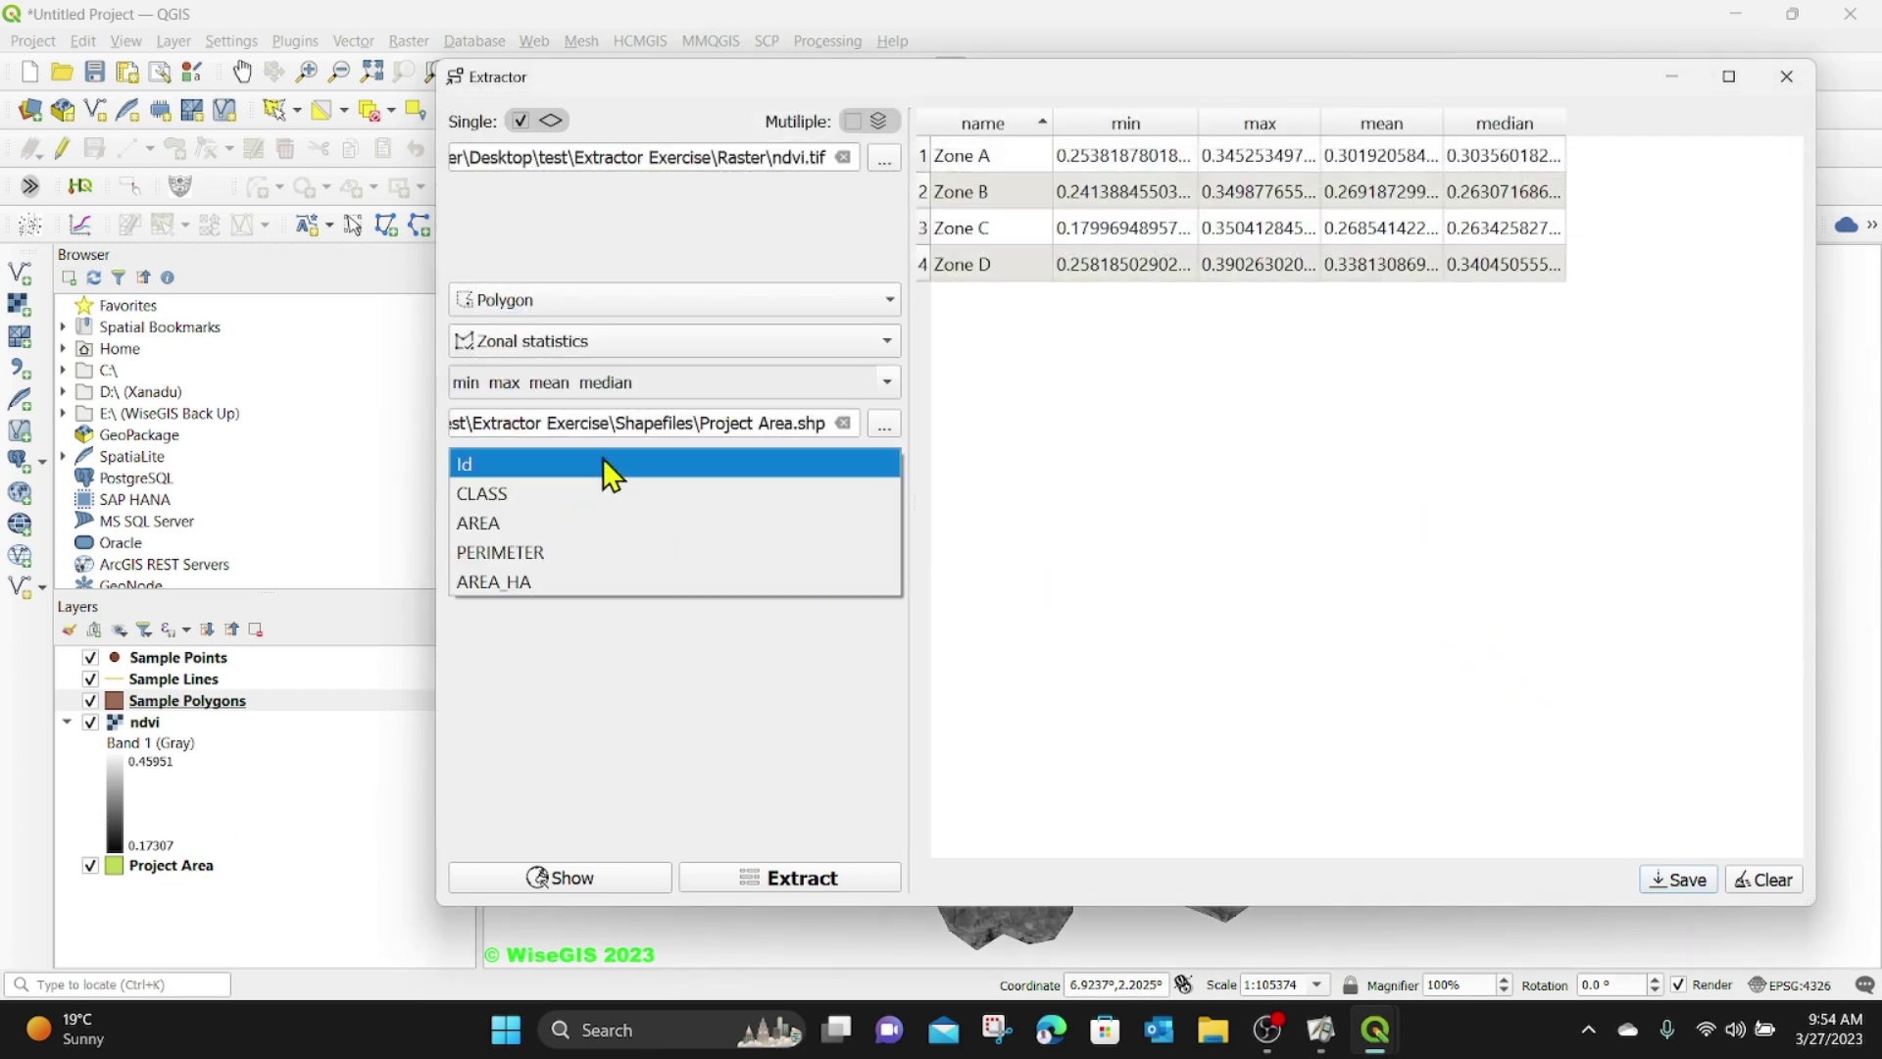
{"action": "left_click", "coordinate": [545, 467]}
{"action": "left_click", "coordinate": [513, 466]}
{"action": "left_click", "coordinate": [491, 463]}
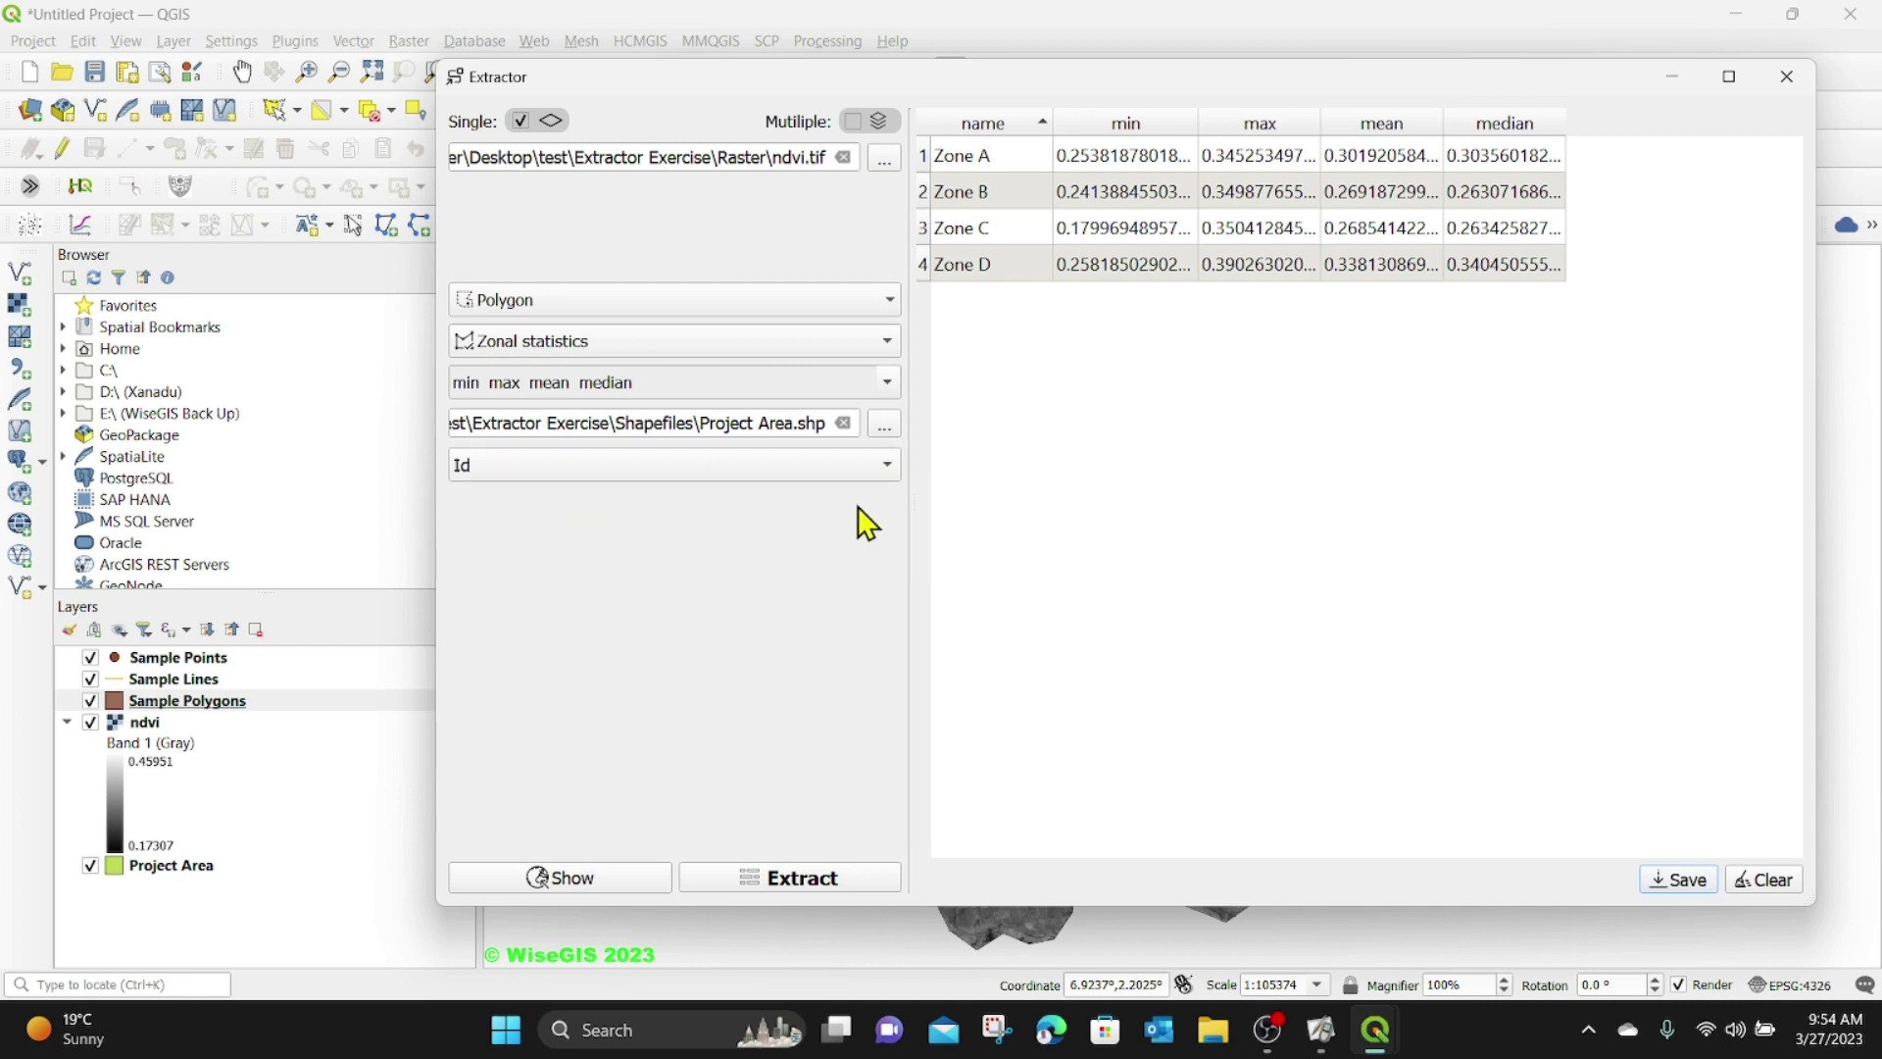
- Extract the zonal statistics for the Project Area polygon and widen the min and max columns of the results table
{"action": "left_click", "coordinate": [804, 878]}
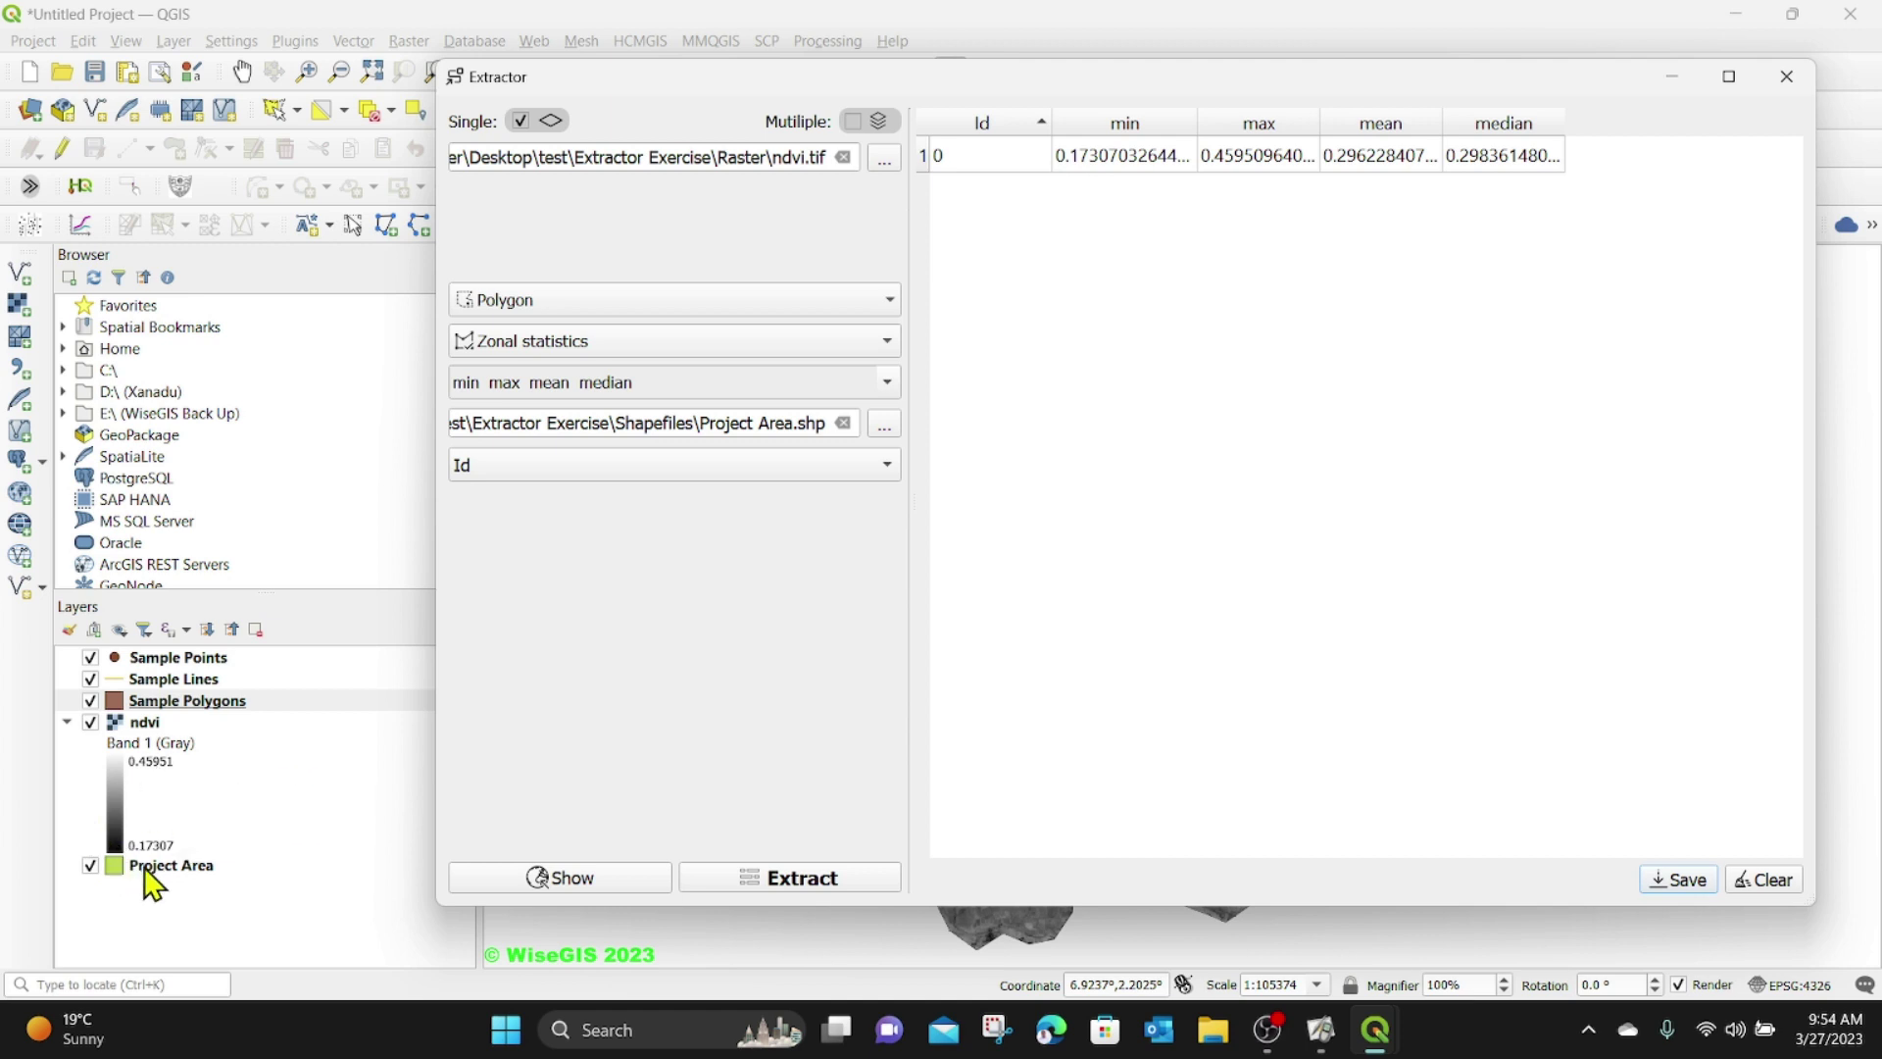
{"action": "double_click", "coordinate": [1198, 121]}
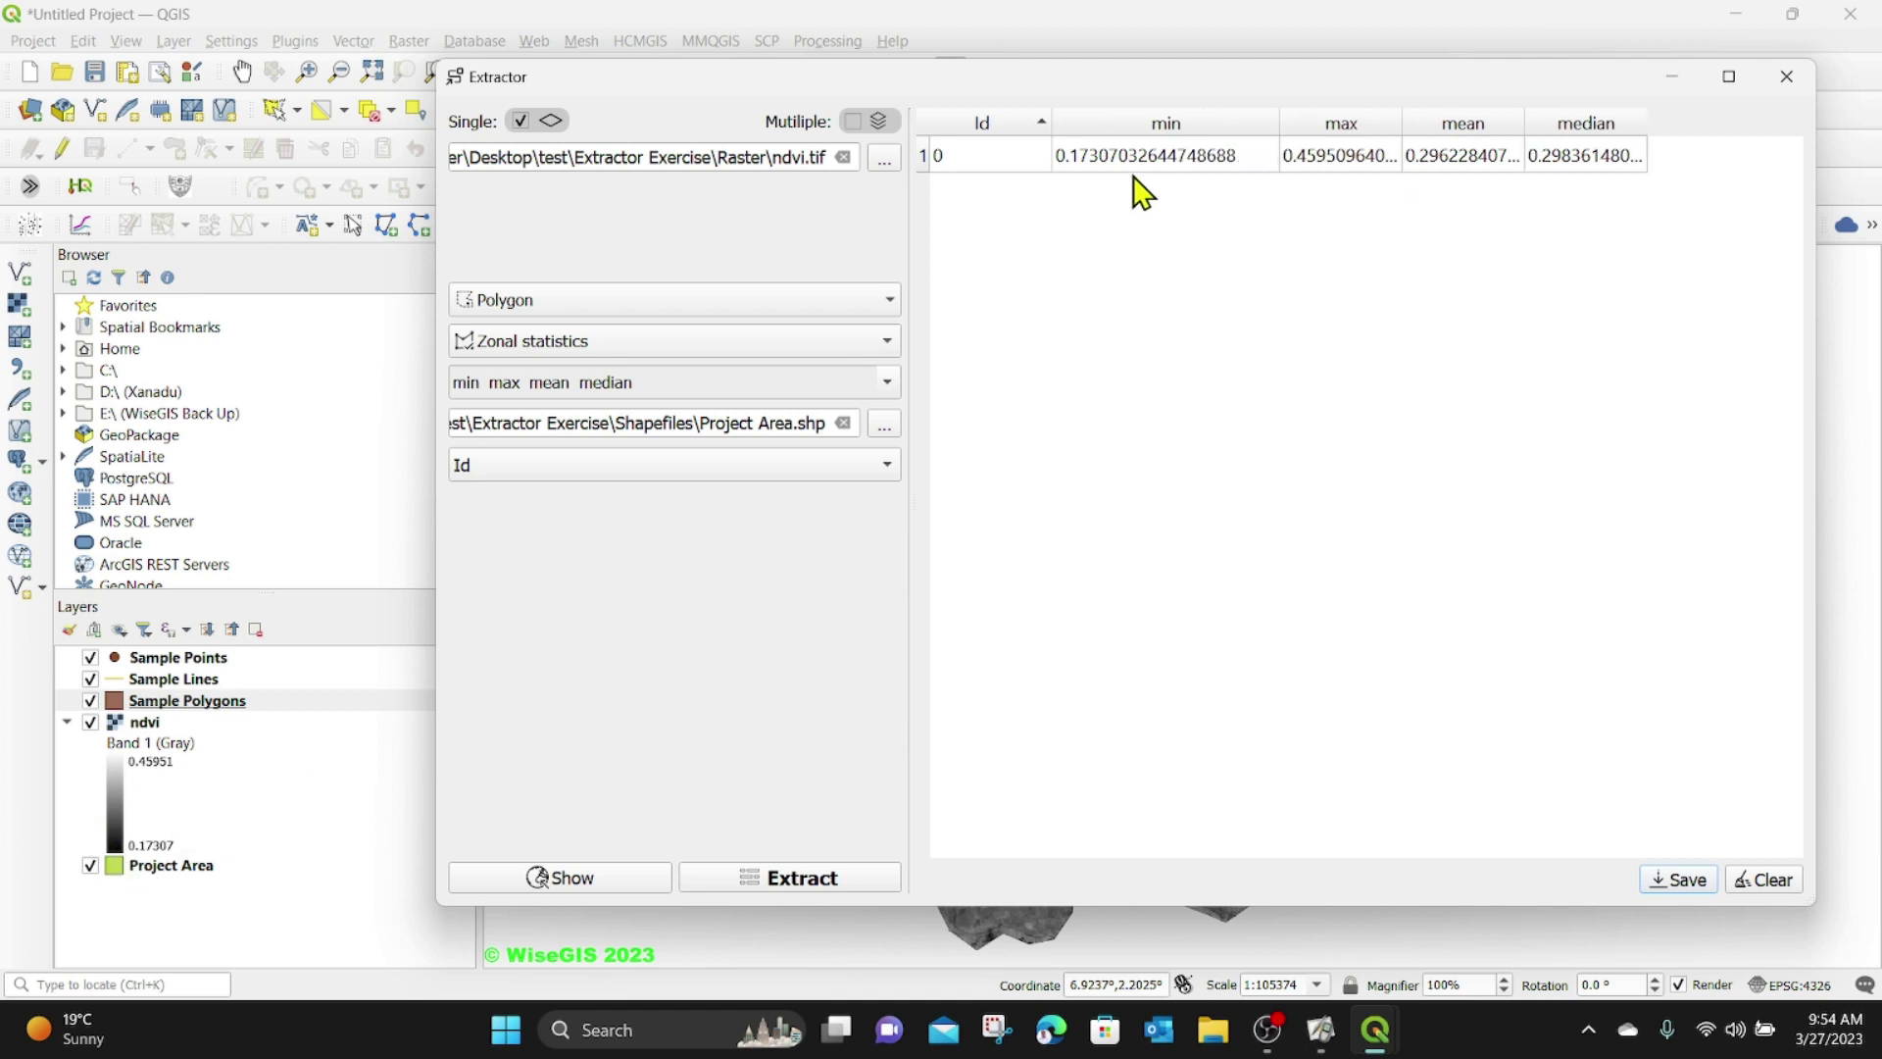
{"action": "left_click_drag", "start_coordinate": [1405, 120], "coordinate": [1459, 121]}
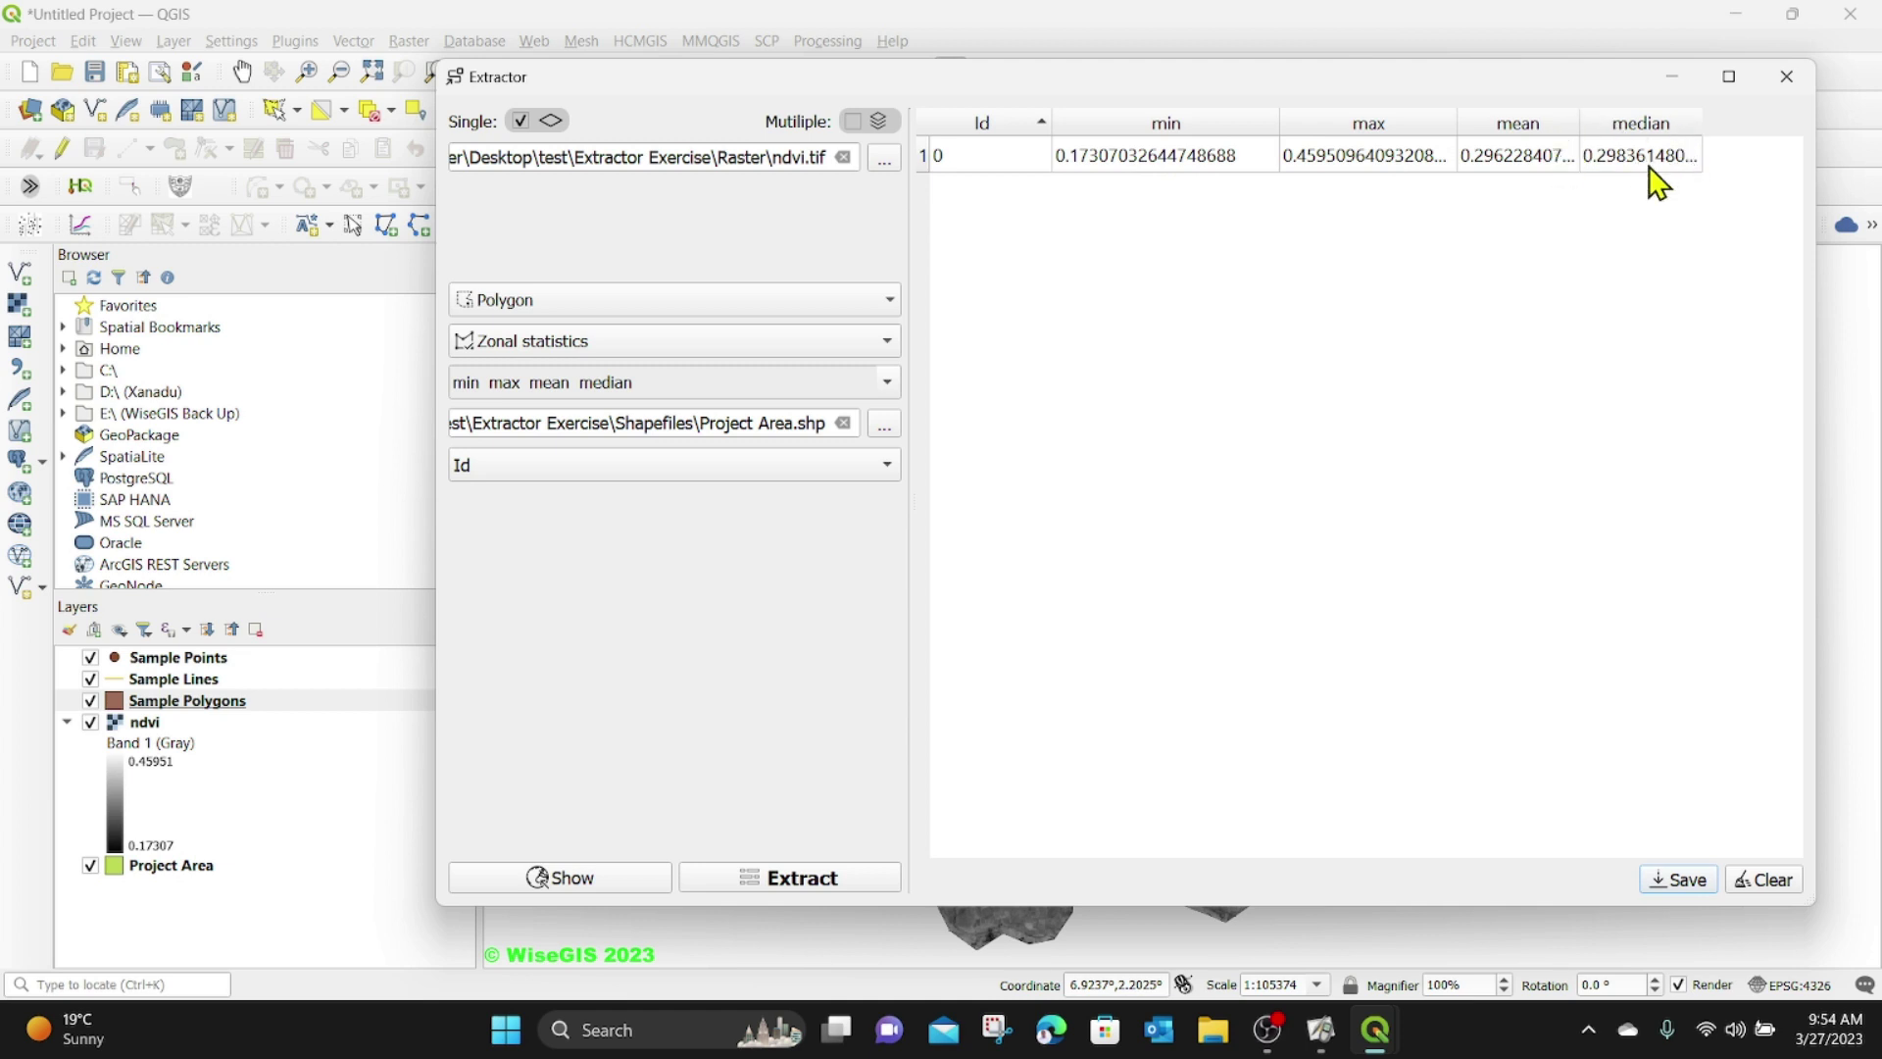
- Save the project area zonal statistics as a CSV file named project area stats in the csc folder of Extractor Exercise
{"action": "left_click", "coordinate": [1678, 878]}
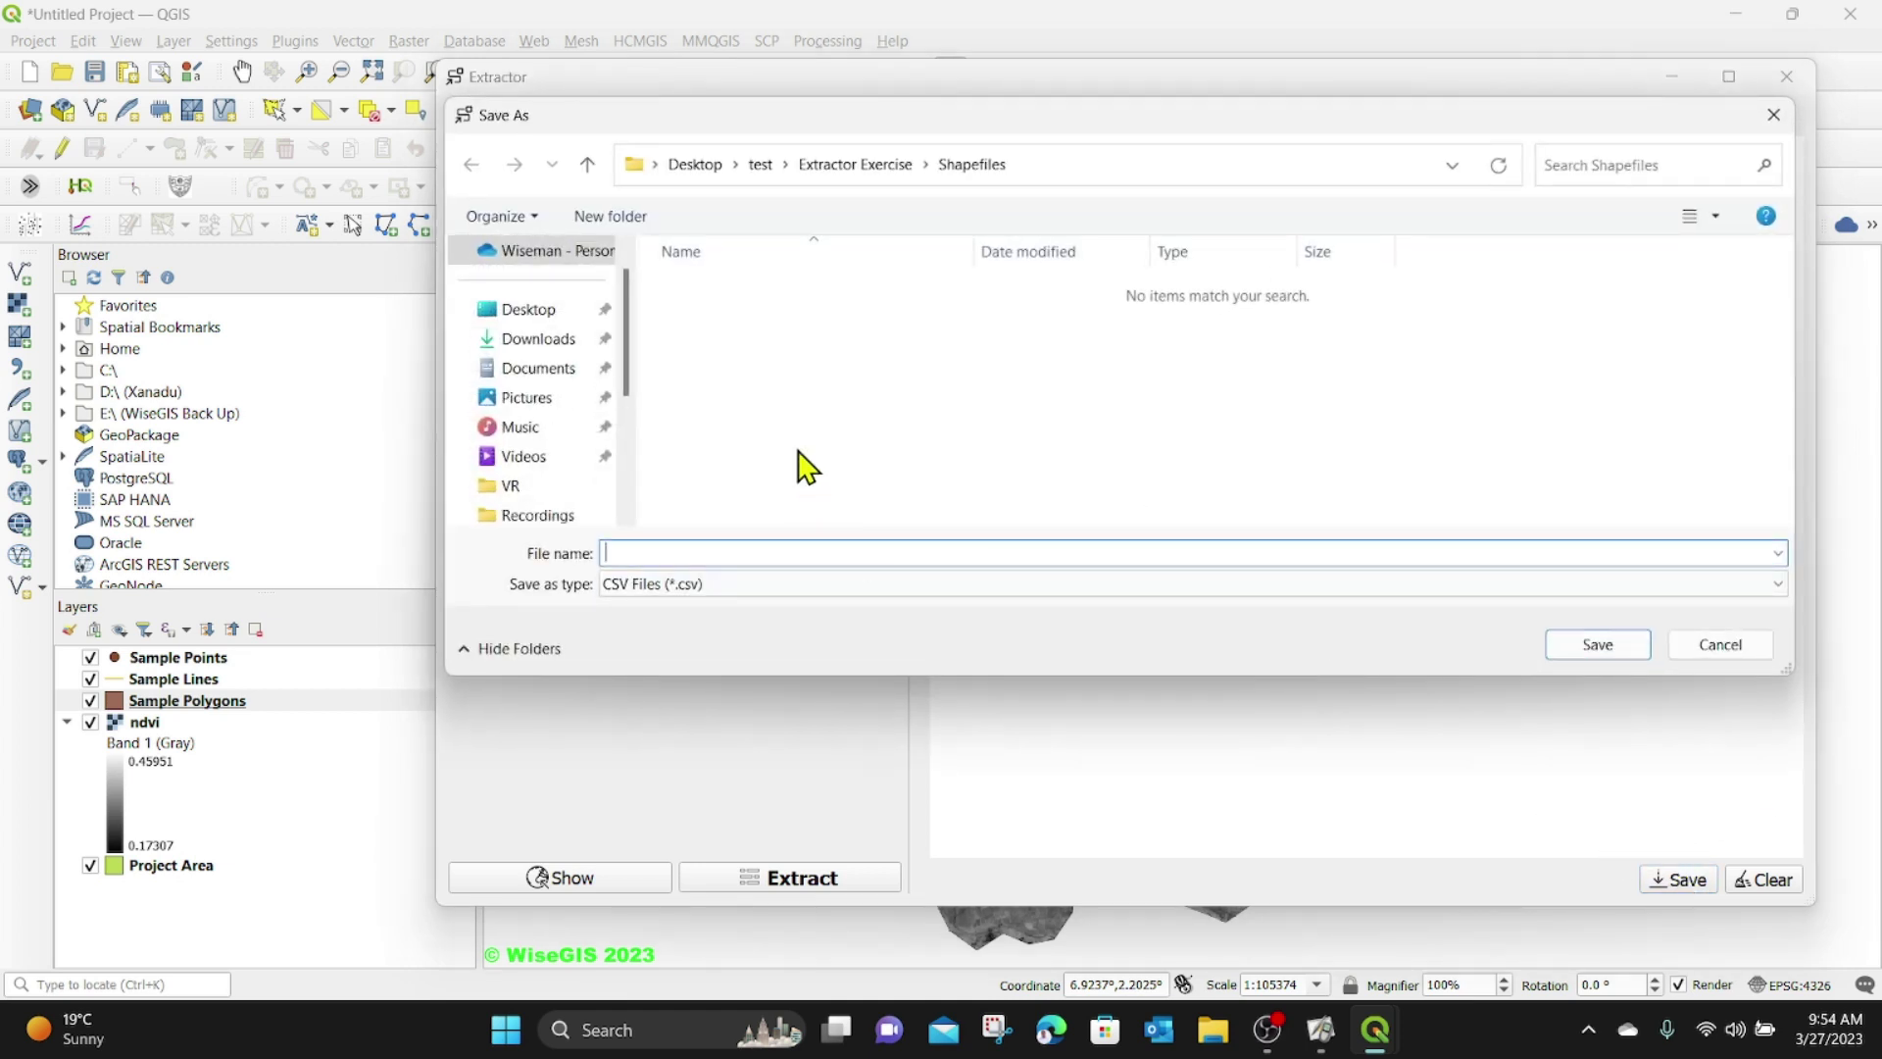
{"action": "left_click", "coordinate": [861, 165]}
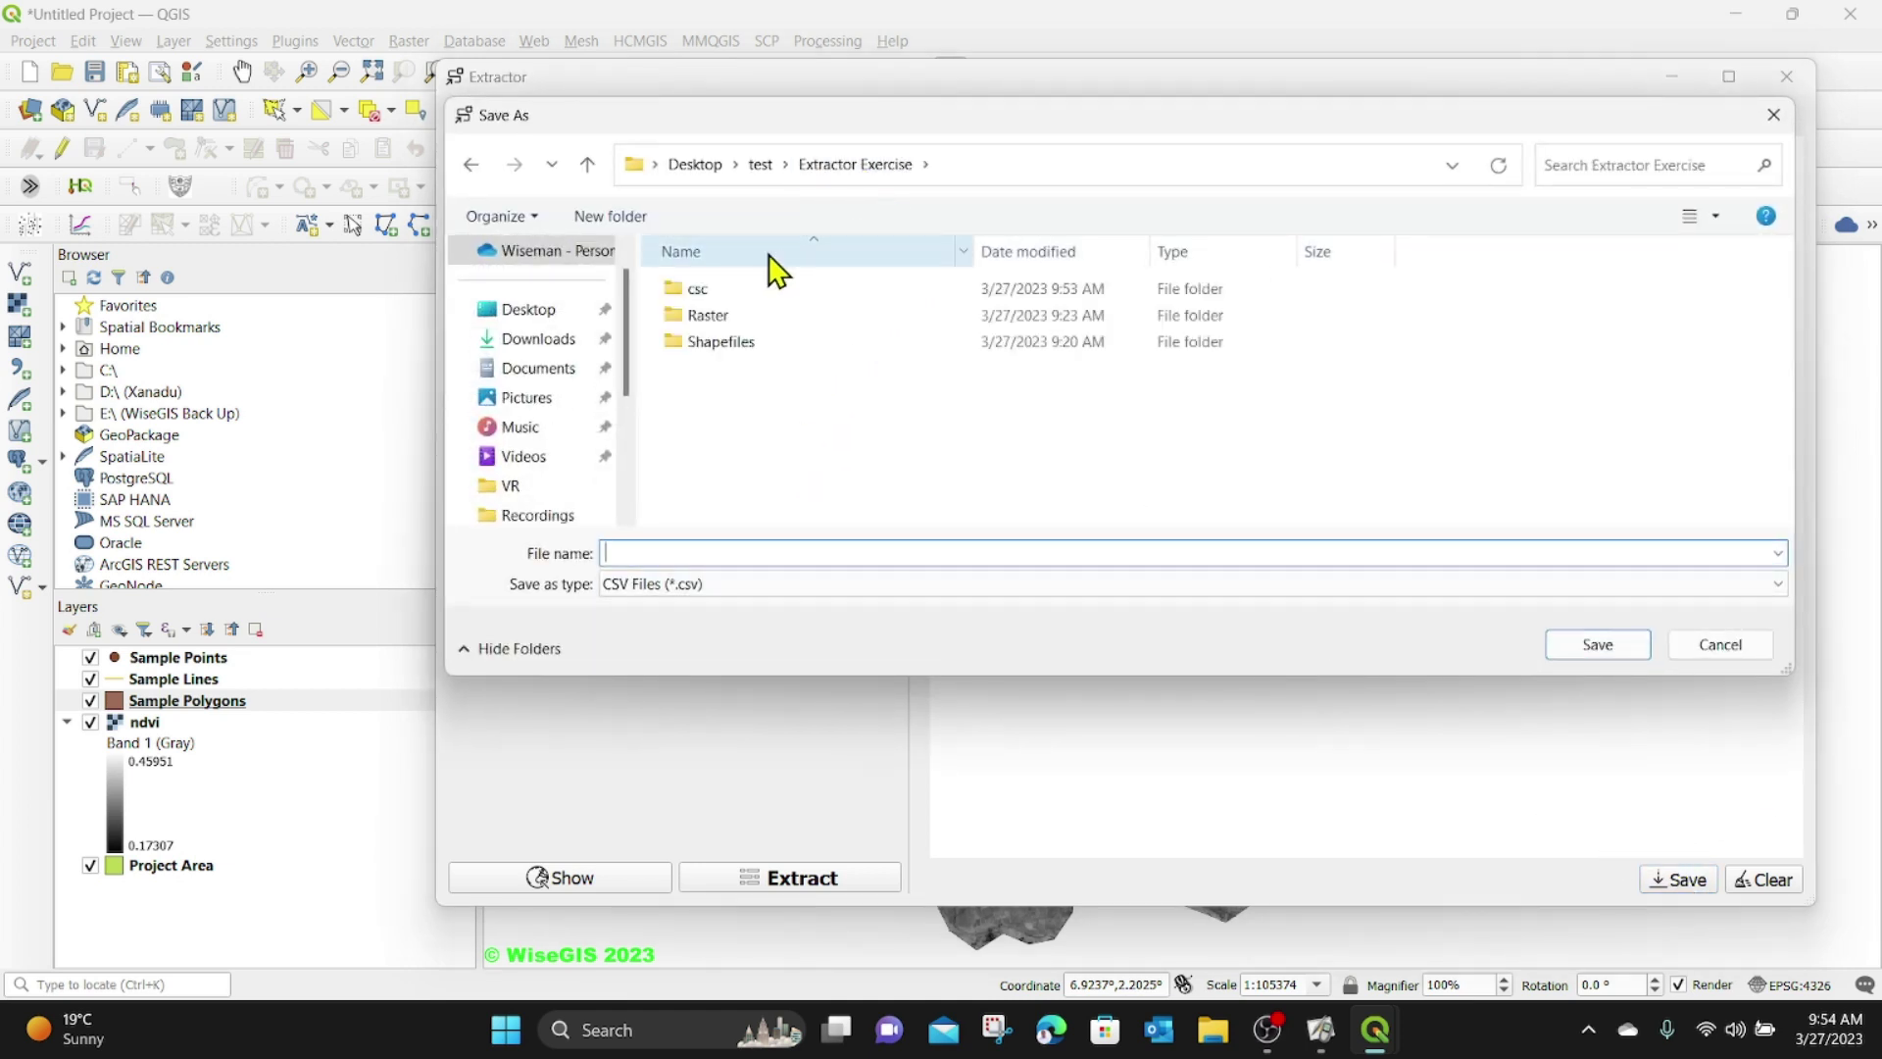
{"action": "double_click", "coordinate": [707, 290]}
{"action": "left_click", "coordinate": [633, 554]}
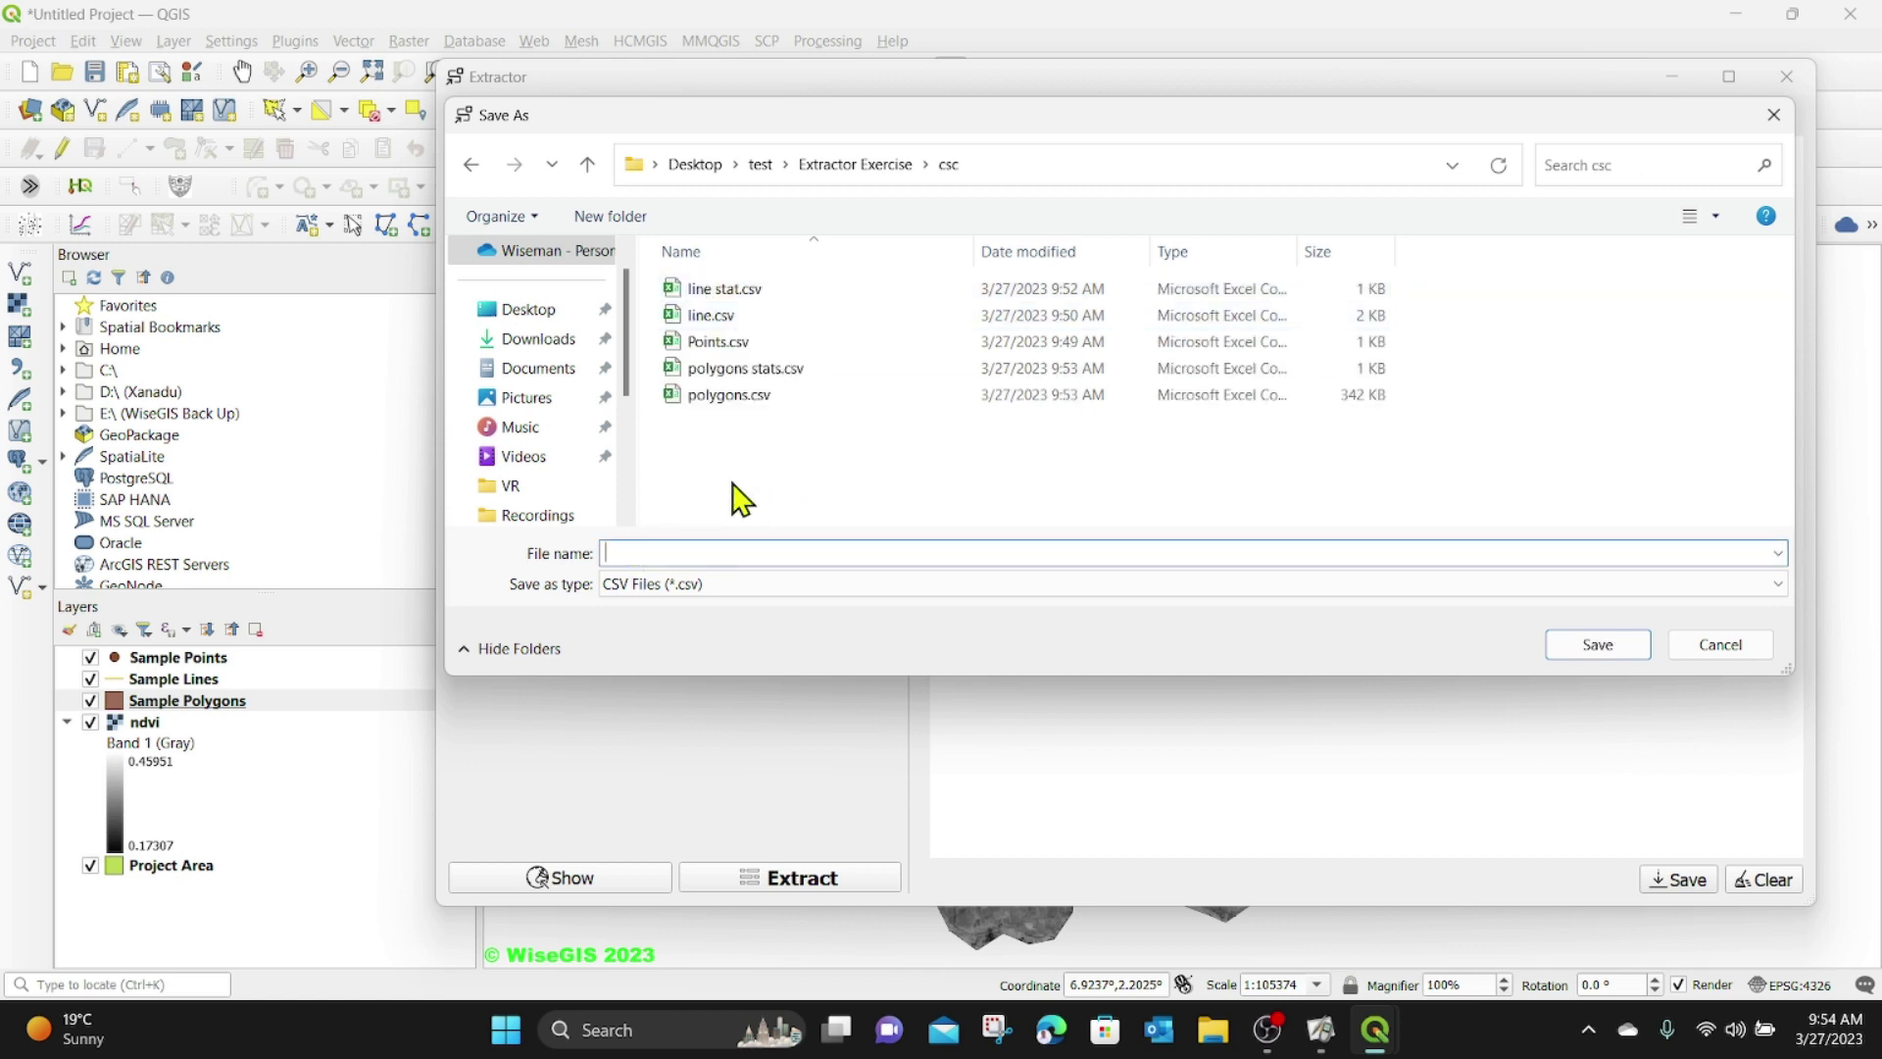
{"action": "type", "text": "pro"}
{"action": "type", "text": "ject area stats"}
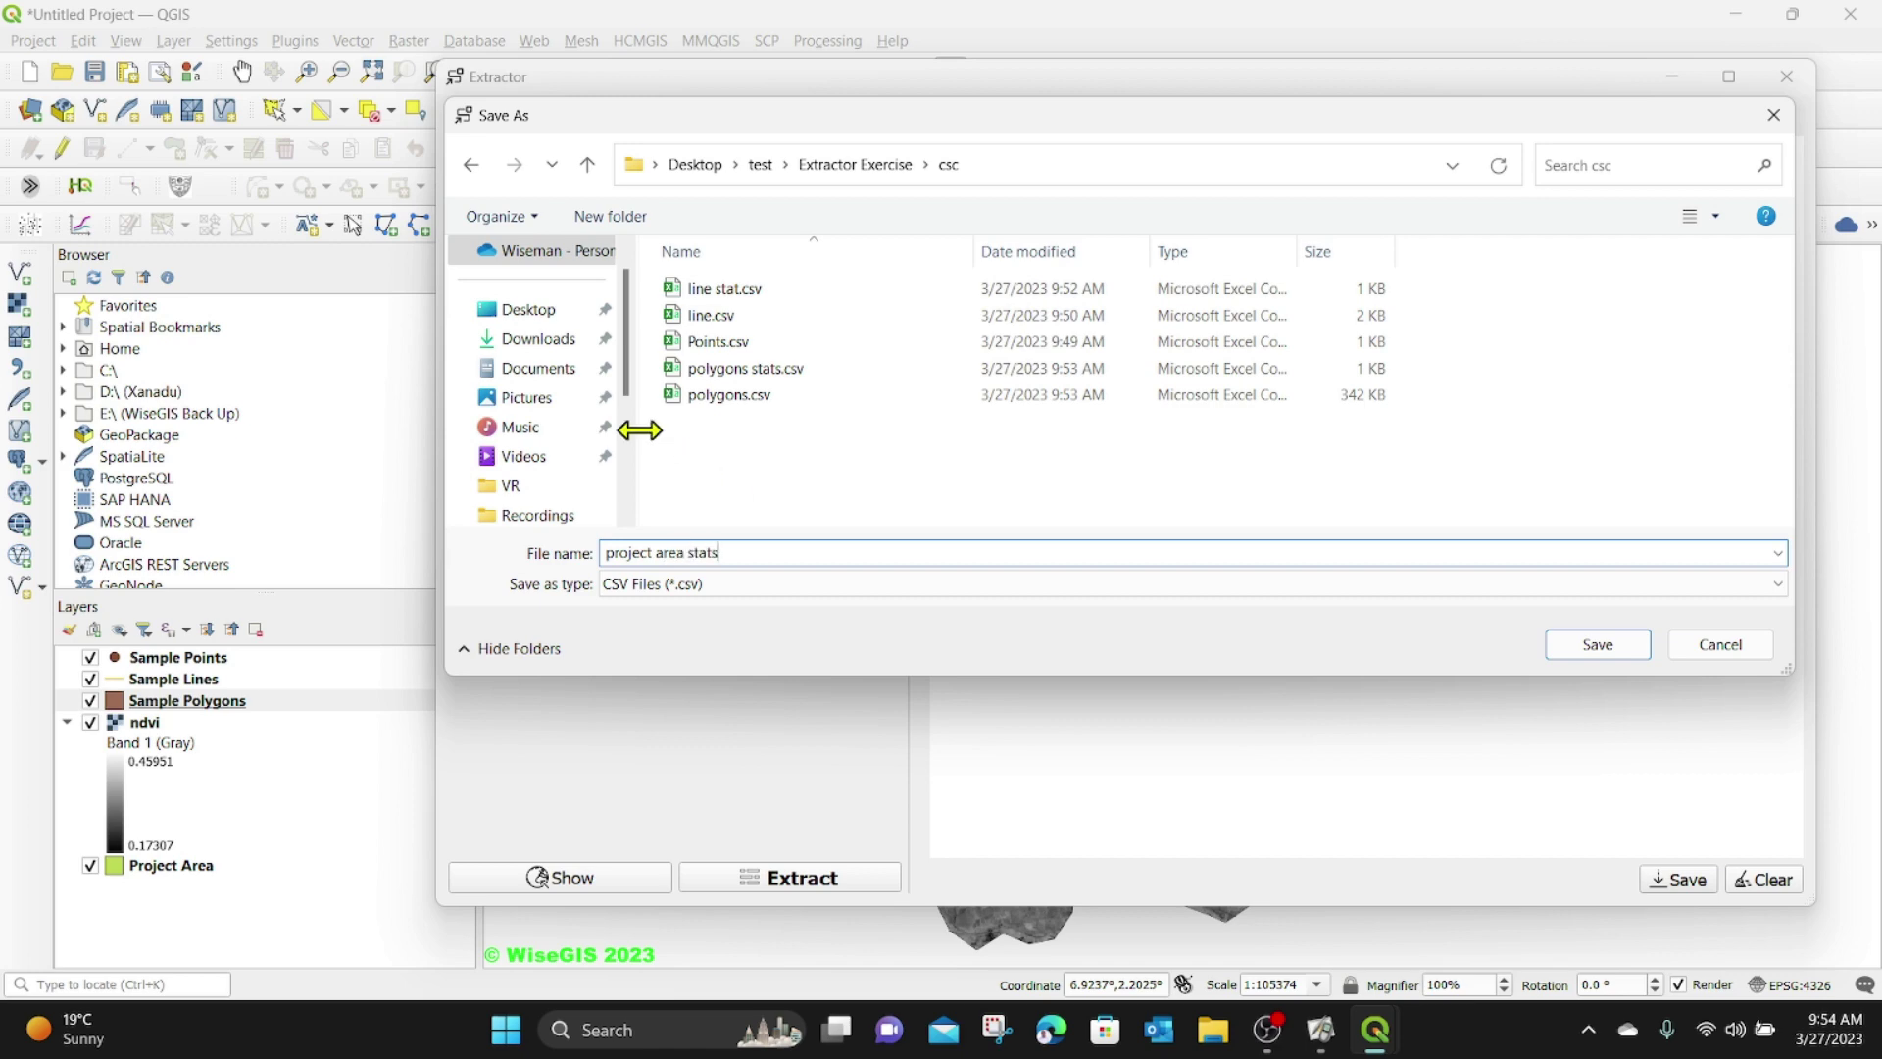
{"action": "left_click", "coordinate": [1598, 644]}
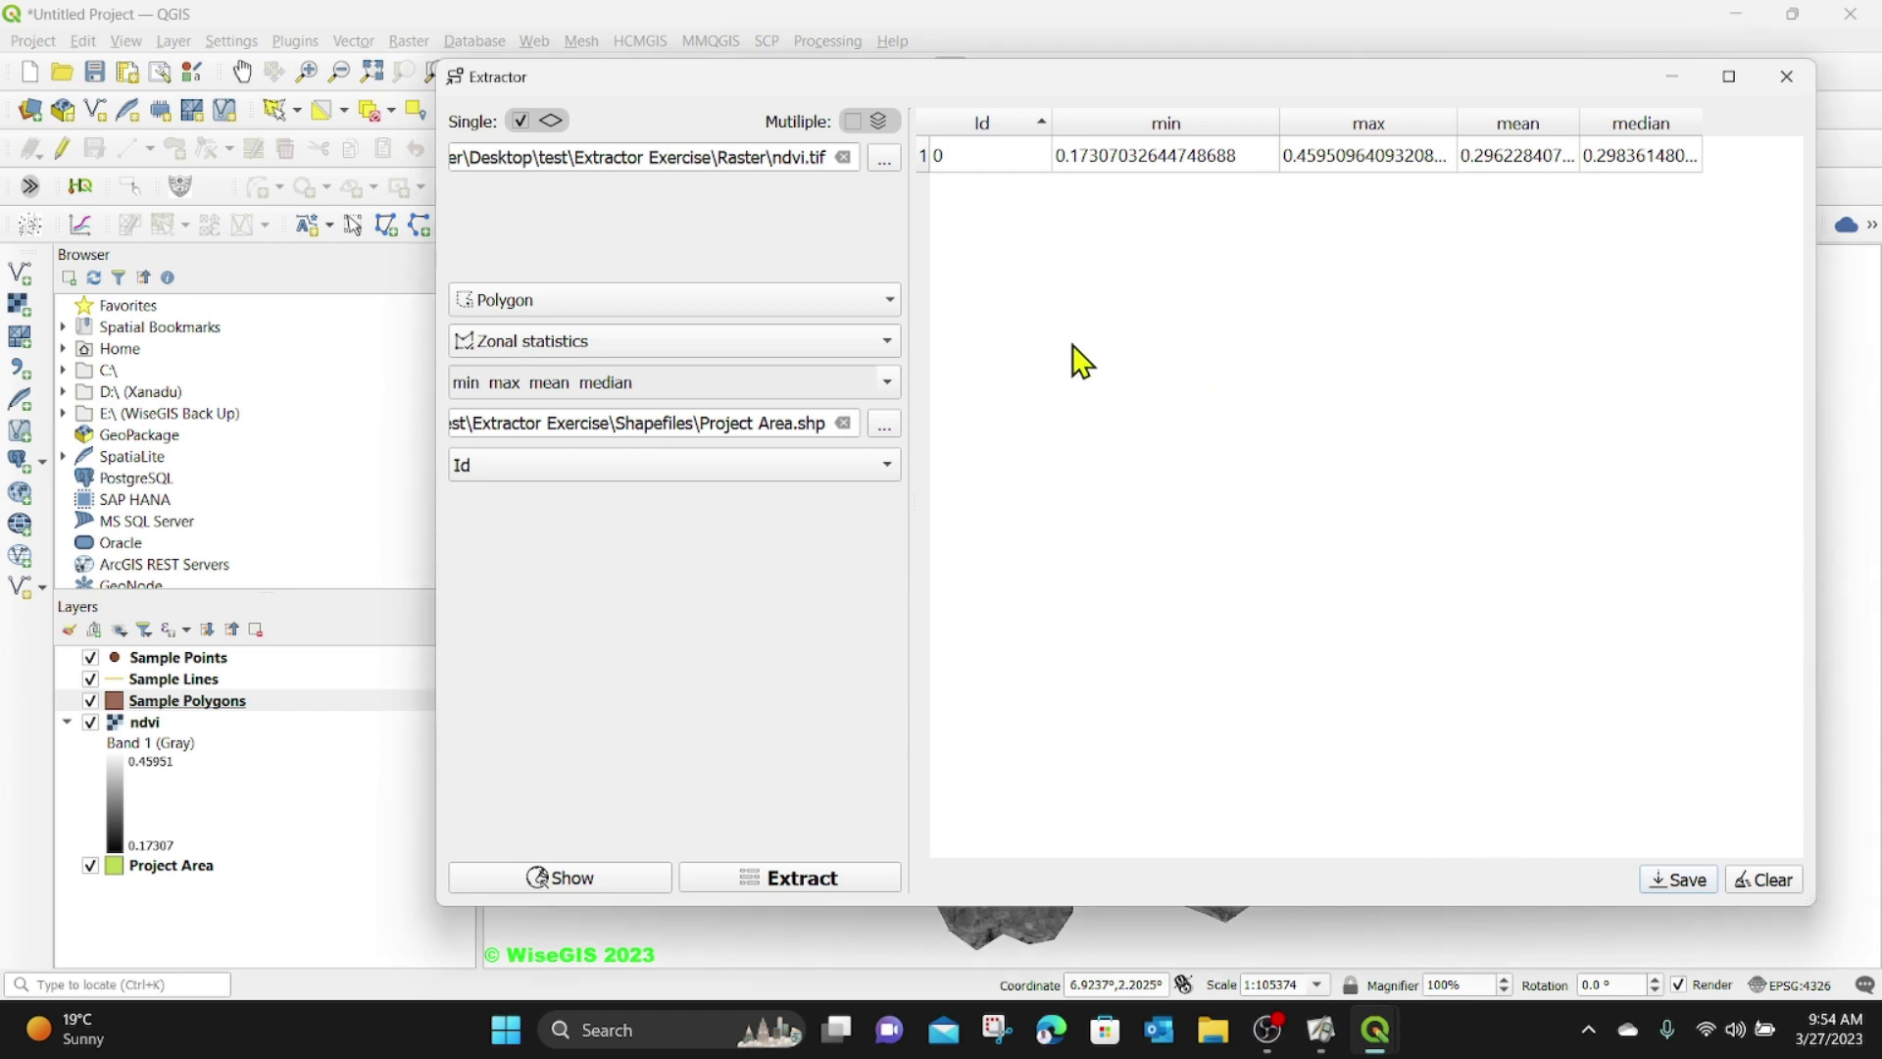
- Open line stat.csv from the csc folder in File Explorer, review the line statistics in Excel, and close the workbook
{"action": "left_click", "coordinate": [1211, 1020]}
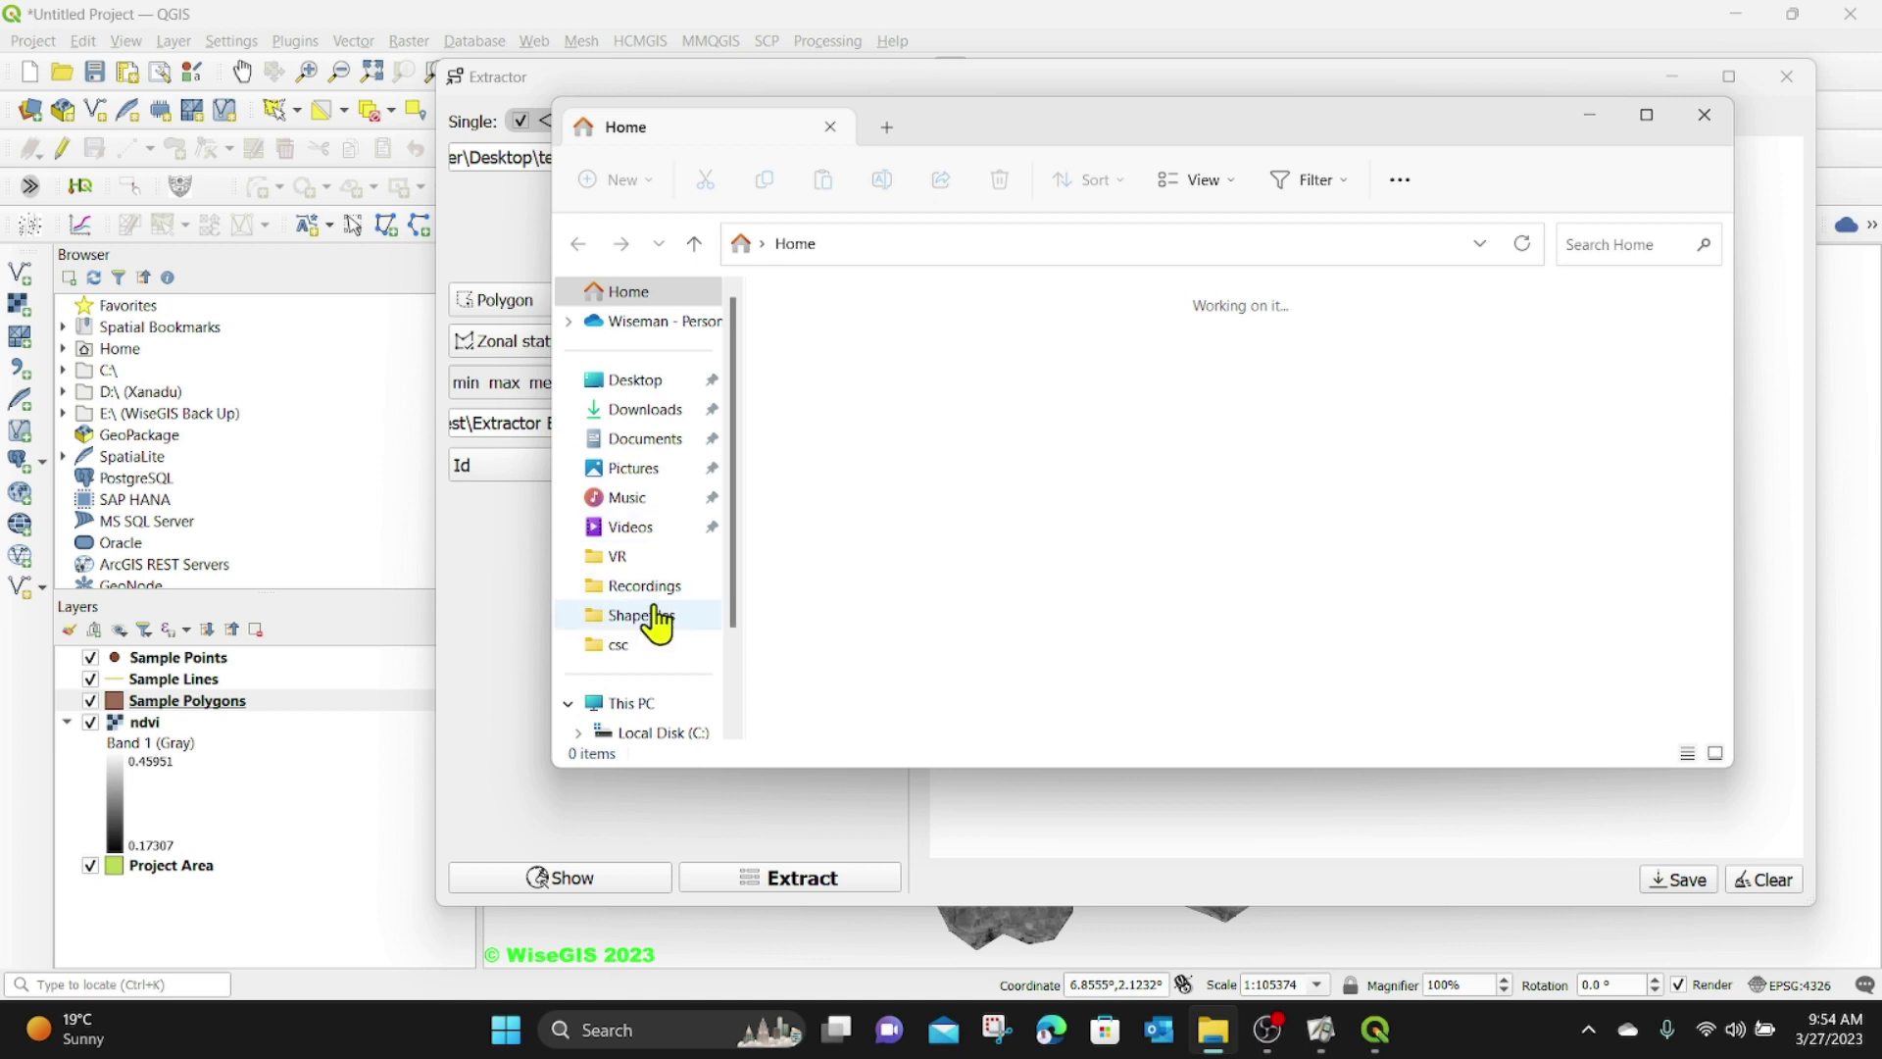
{"action": "left_click", "coordinate": [635, 647]}
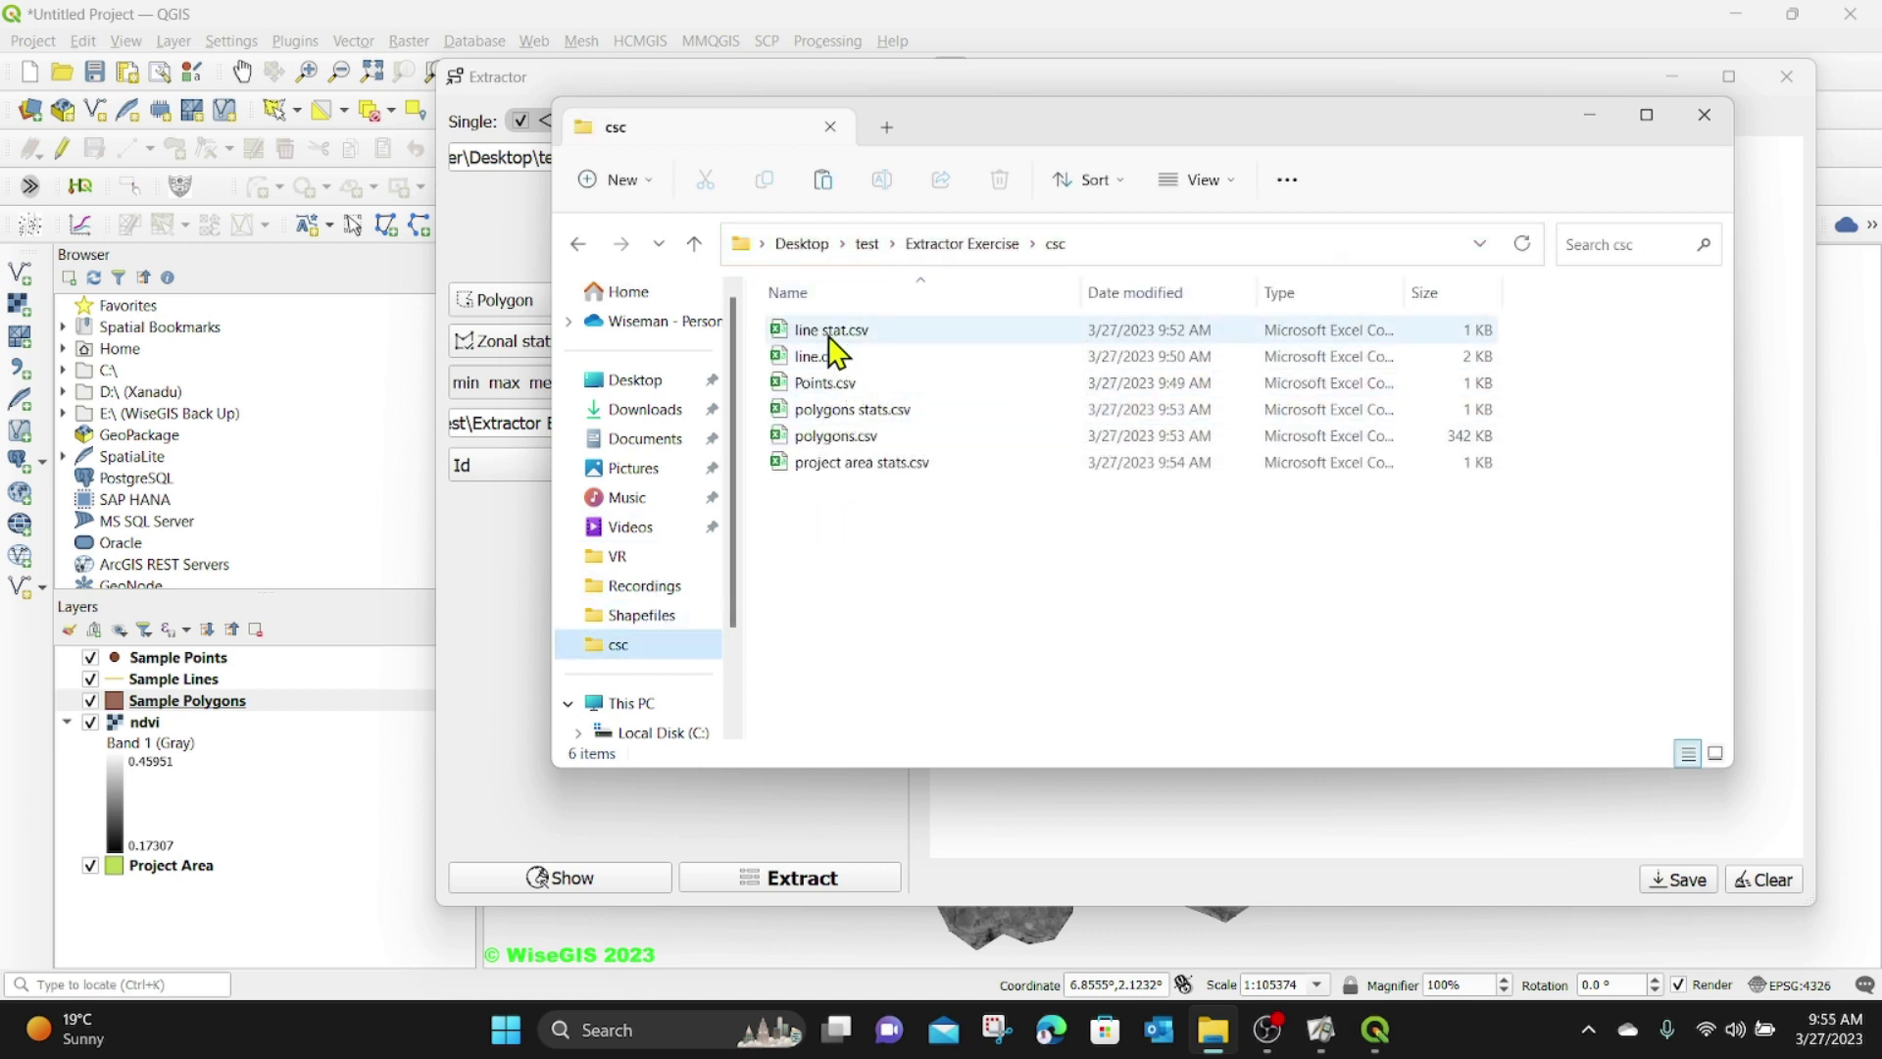
{"action": "double_click", "coordinate": [859, 338]}
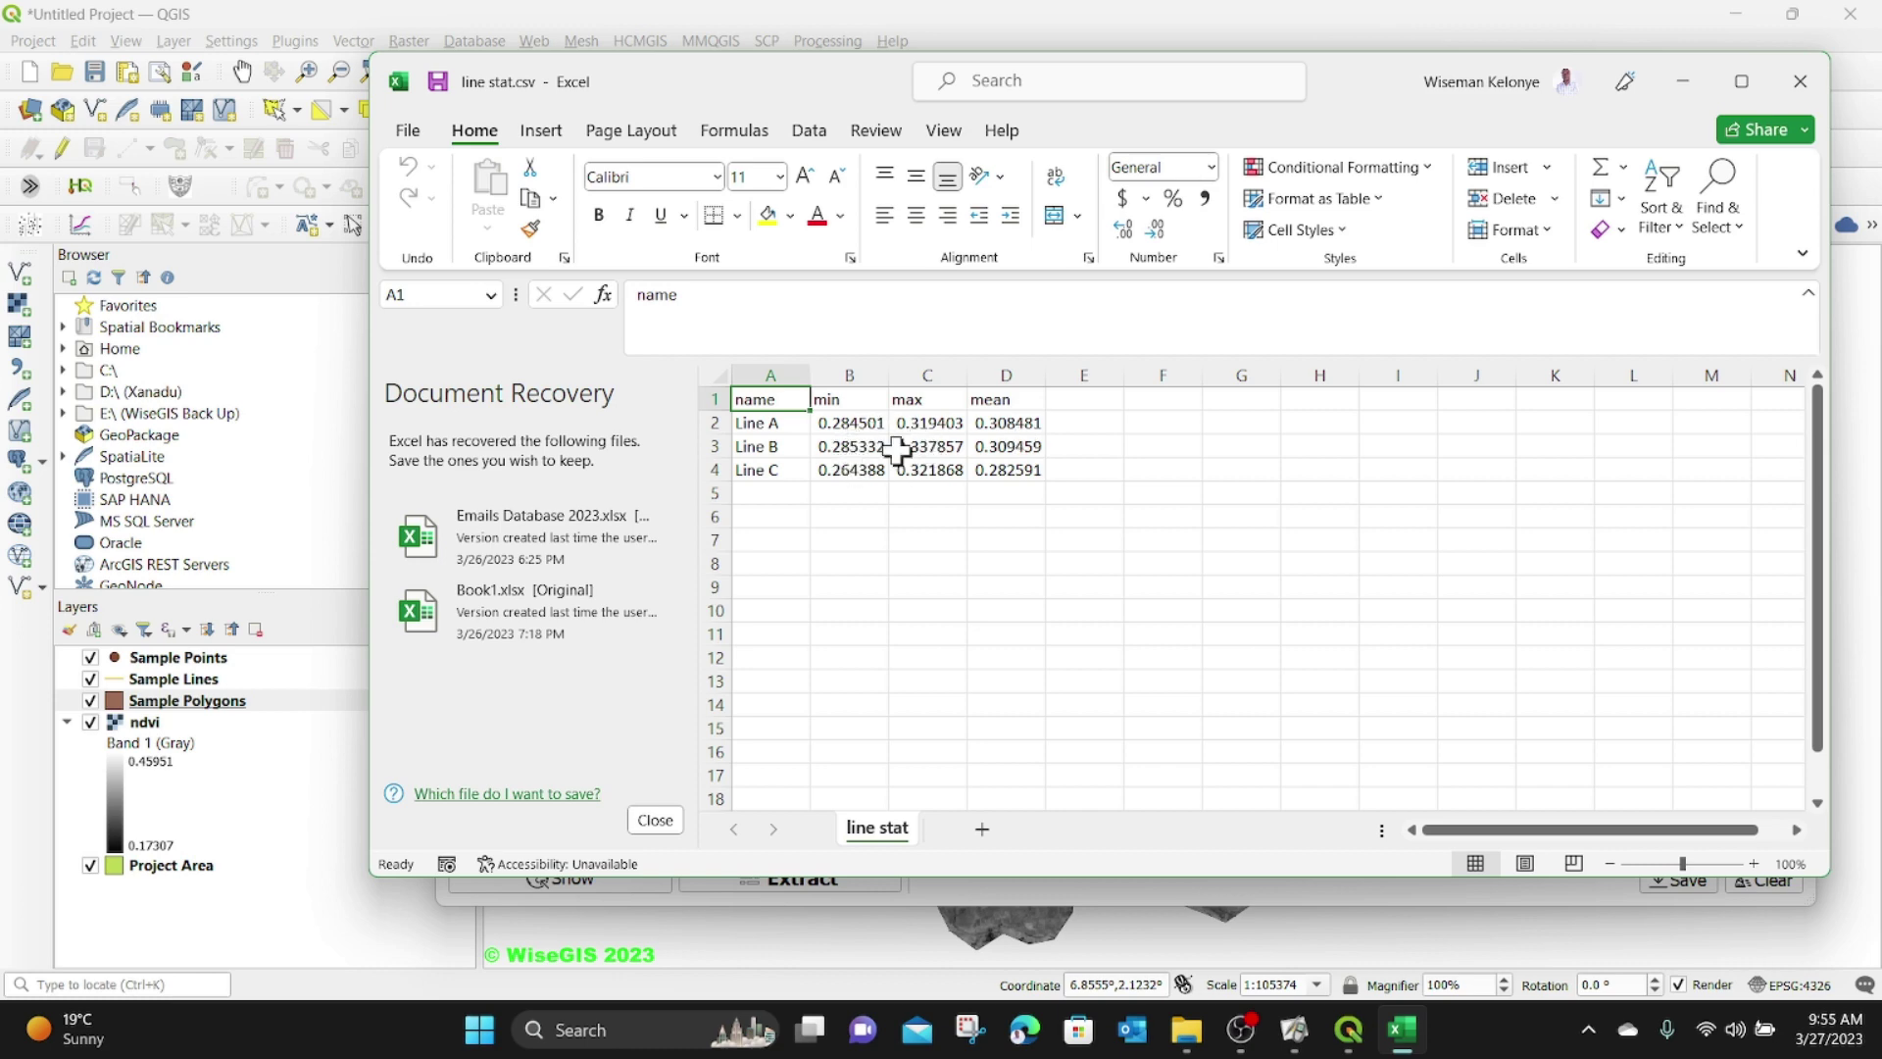
{"action": "left_click", "coordinate": [1797, 82]}
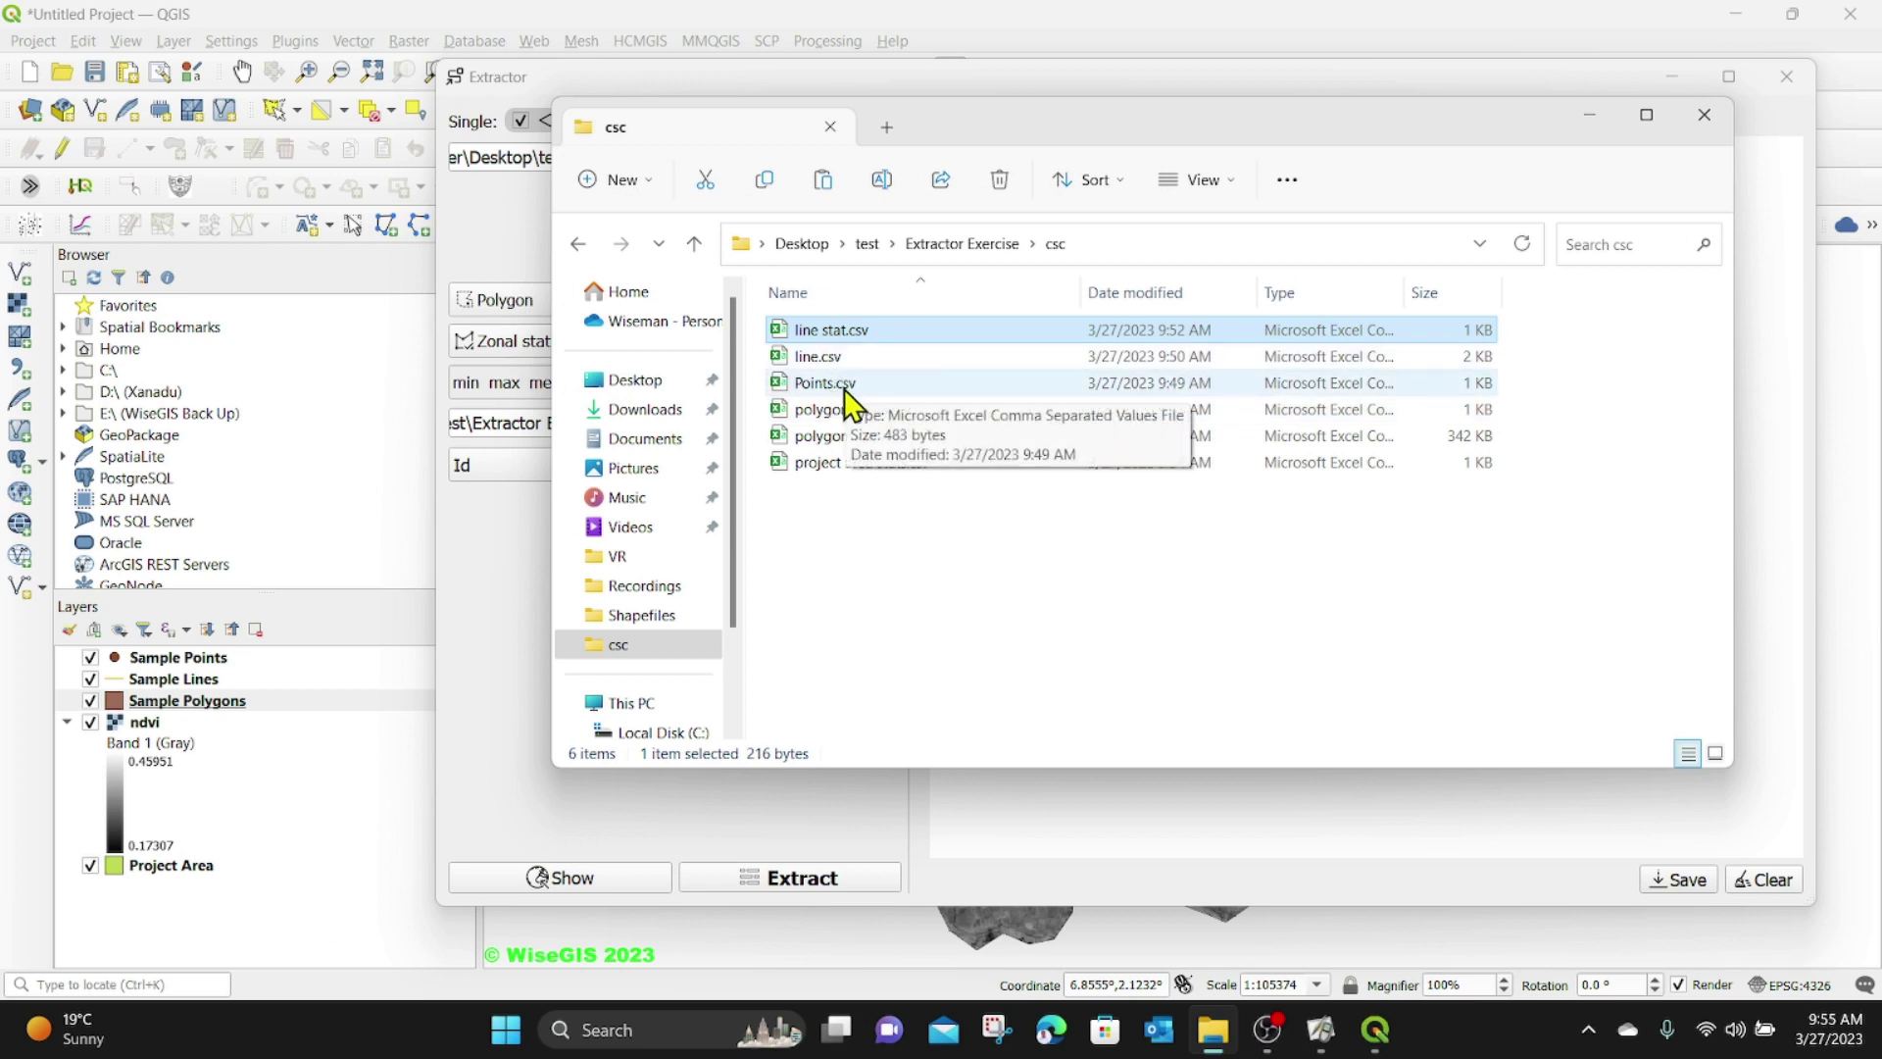
- Open Points.csv from the csc folder to review the point values, and close both Excel and File Explorer
{"action": "double_click", "coordinate": [834, 392]}
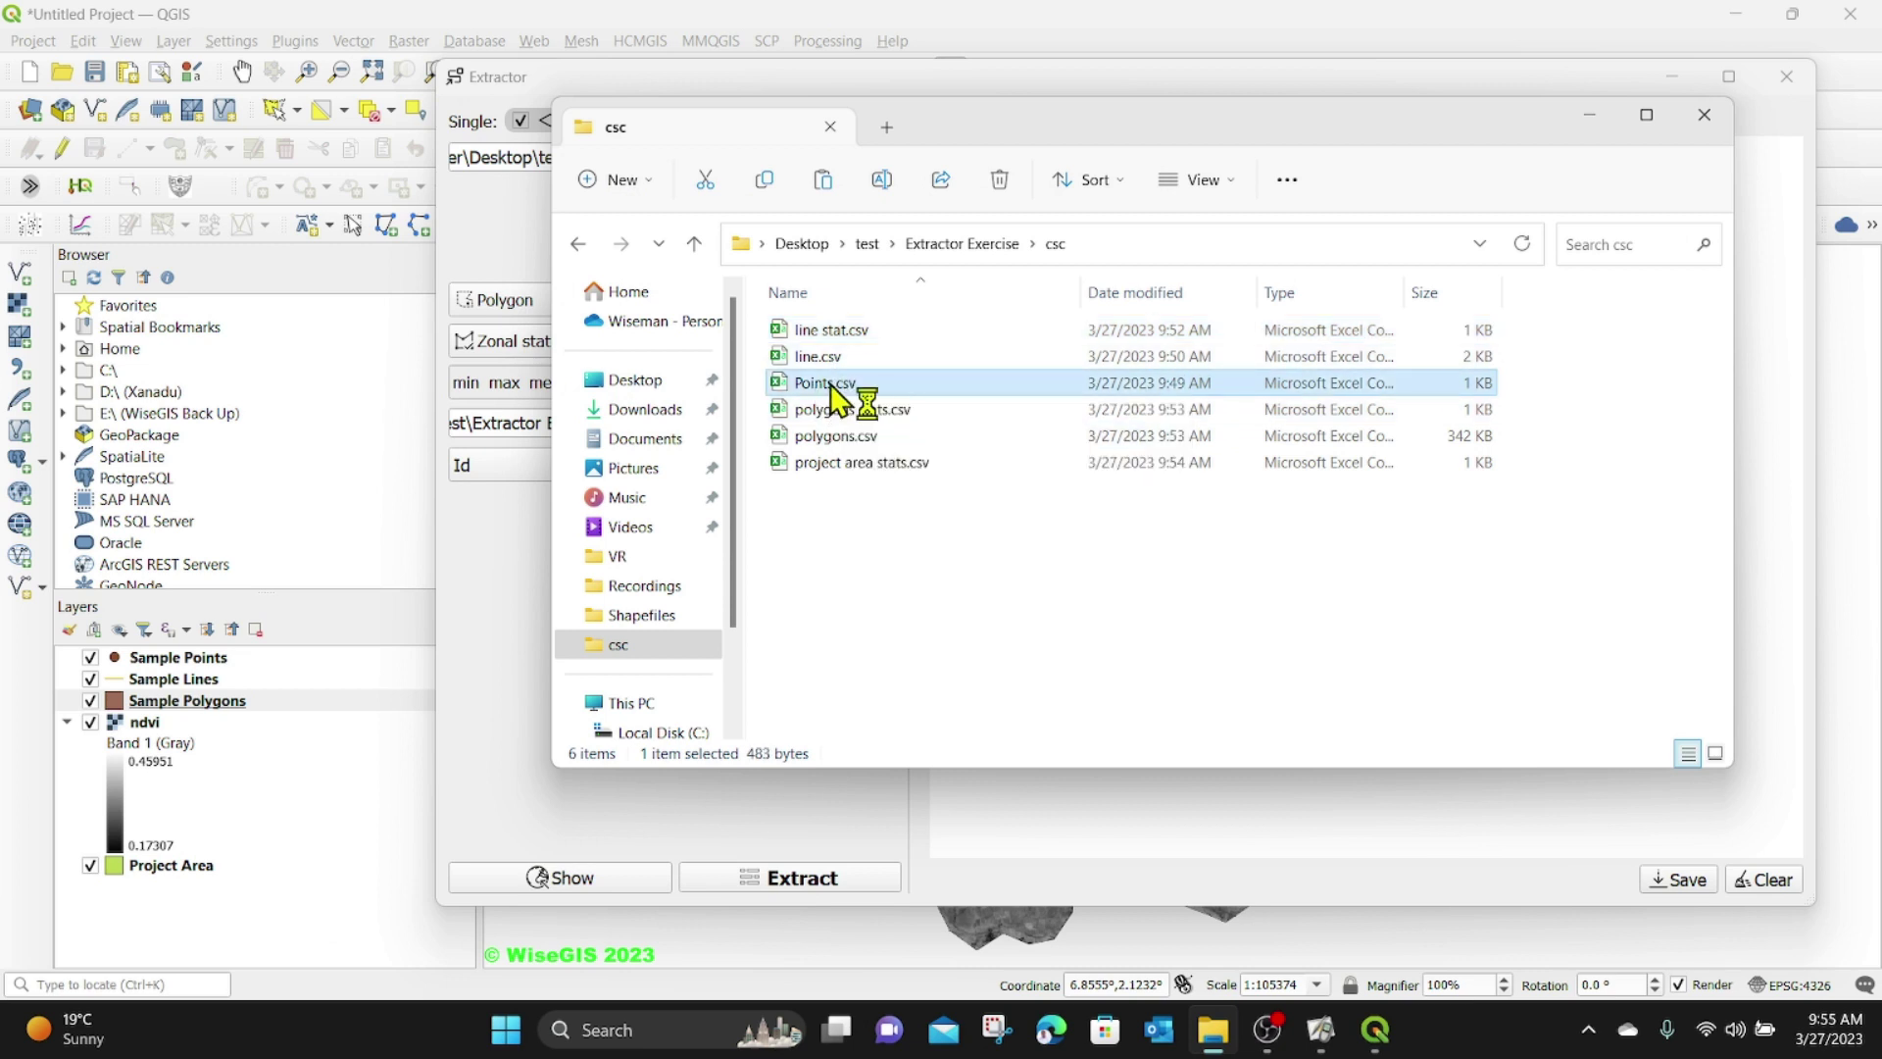
{"action": "left_click", "coordinate": [1800, 81]}
{"action": "left_click", "coordinate": [1703, 137]}
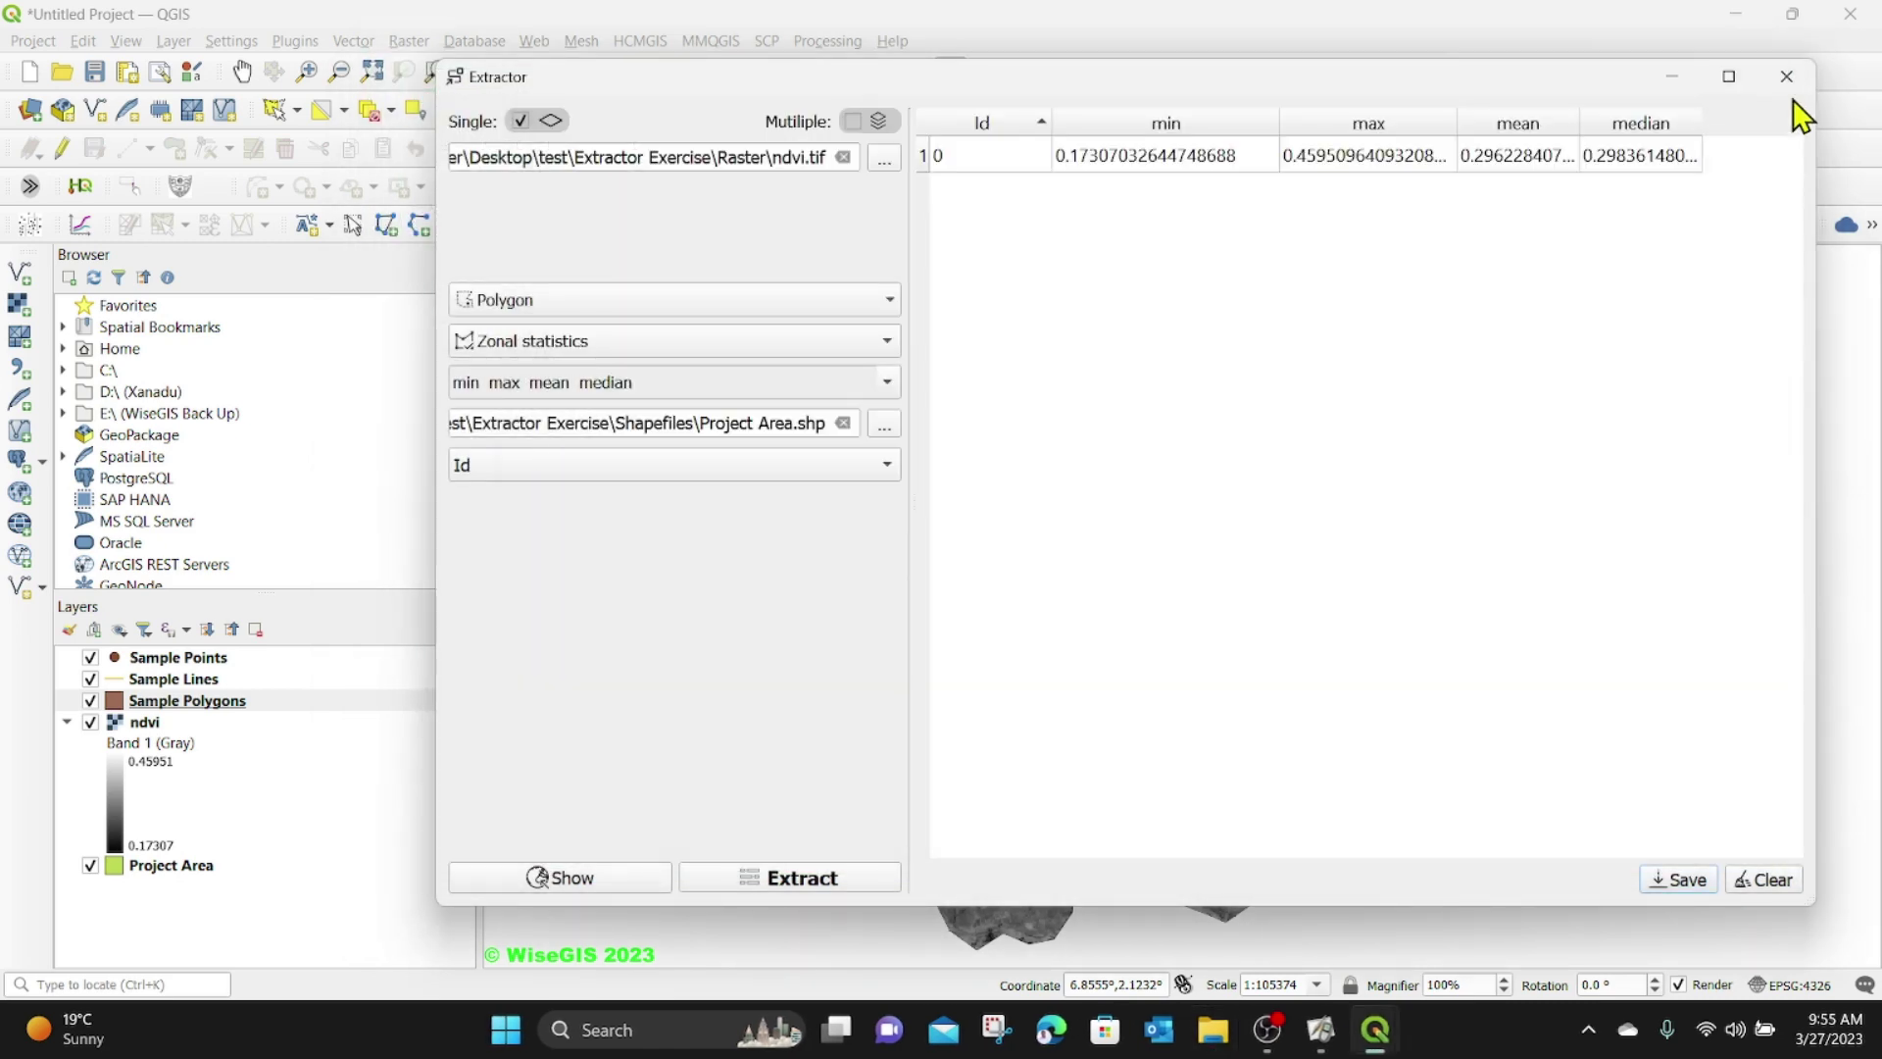